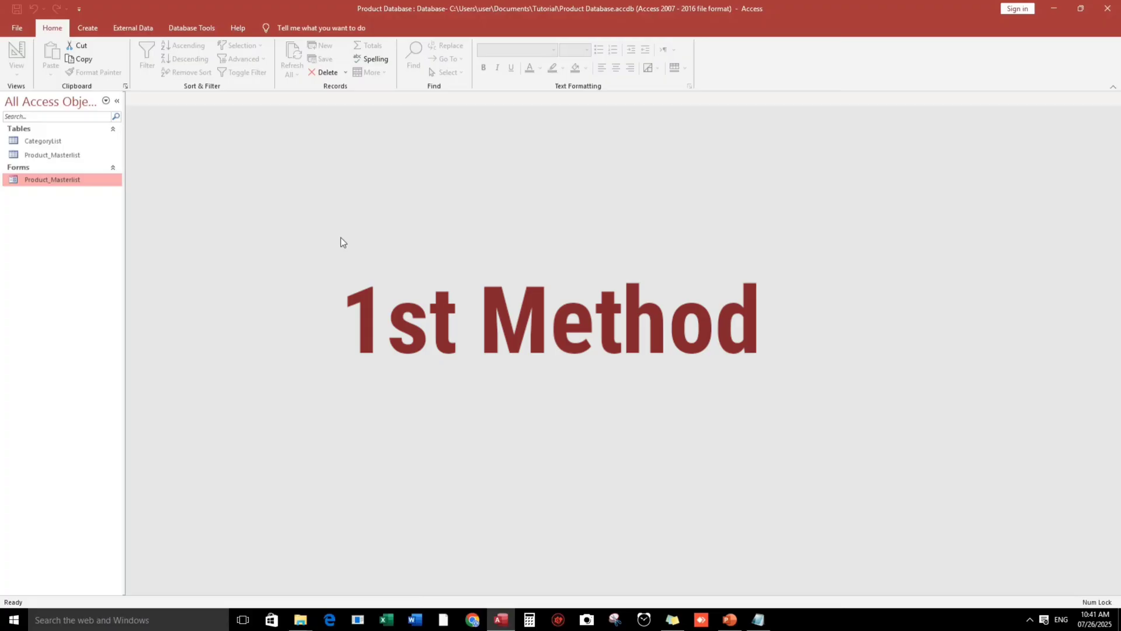
Step: Open the Product_Masterlist form in Design View and select its title, fields and picture
right_click(54, 185)
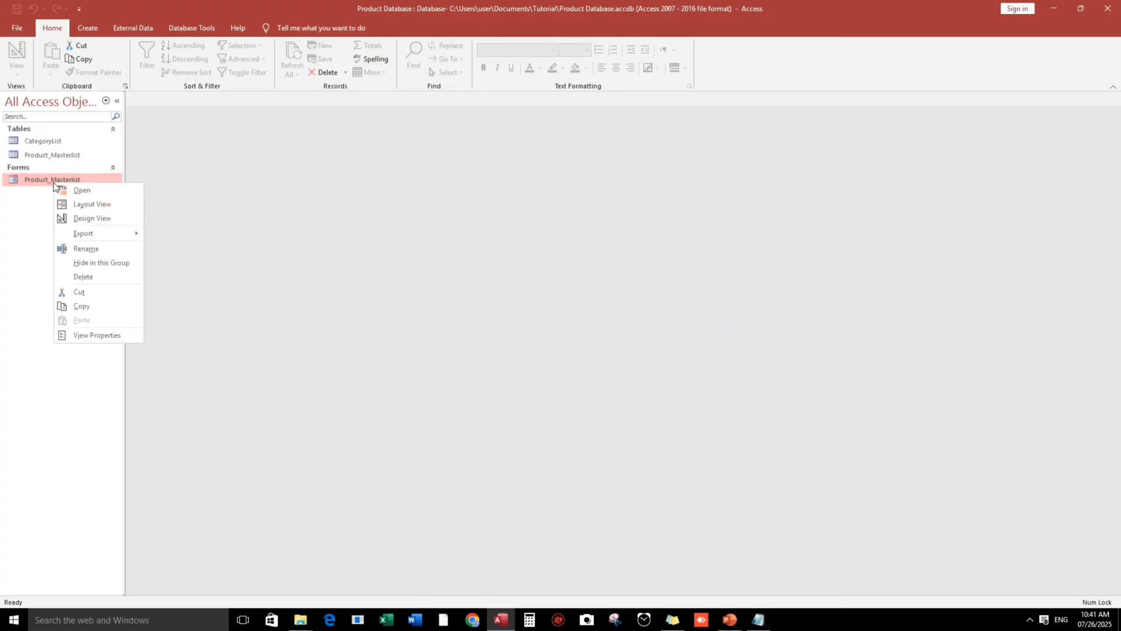
left_click(106, 218)
left_click(523, 314)
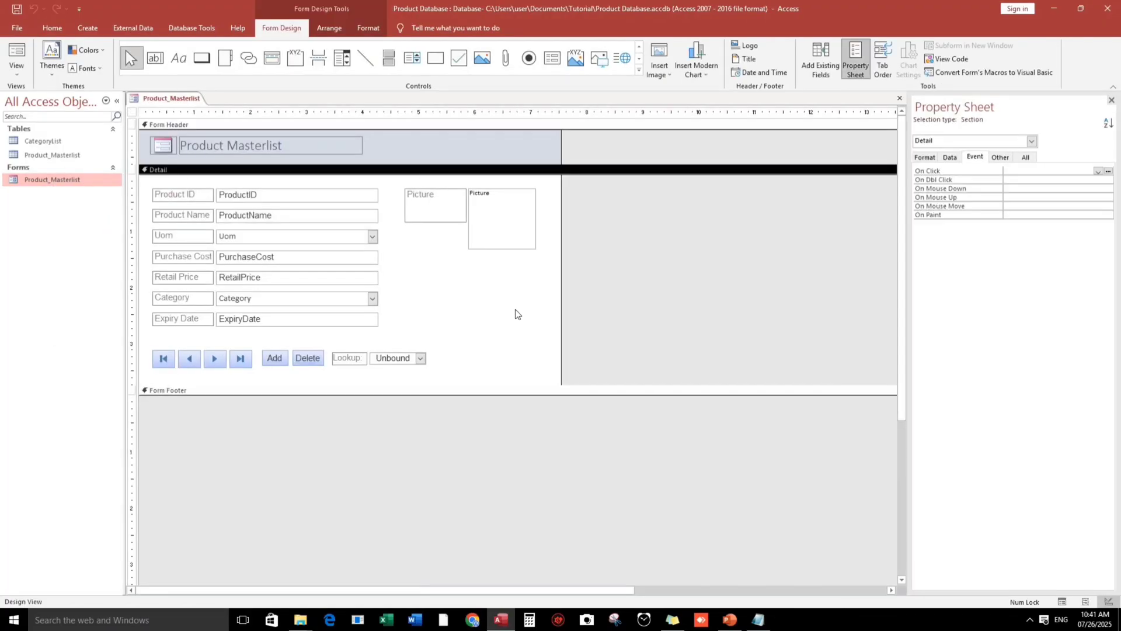
left_click_drag(143, 139, 522, 341)
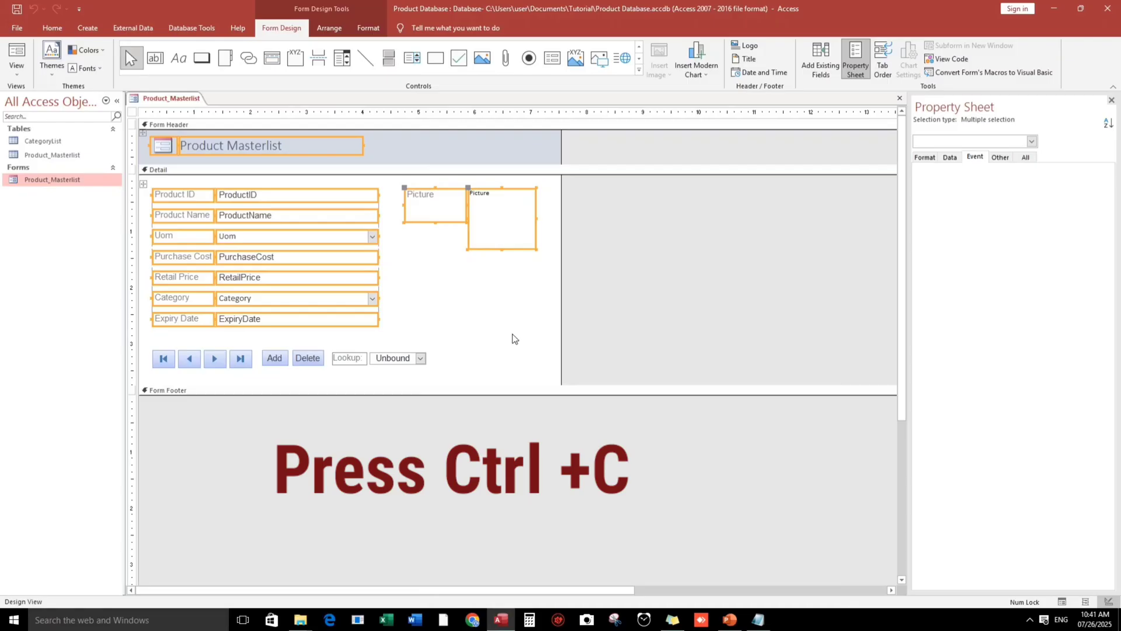
Step: Create a blank report in Design View and paste the copied form controls into it
left_click(88, 28)
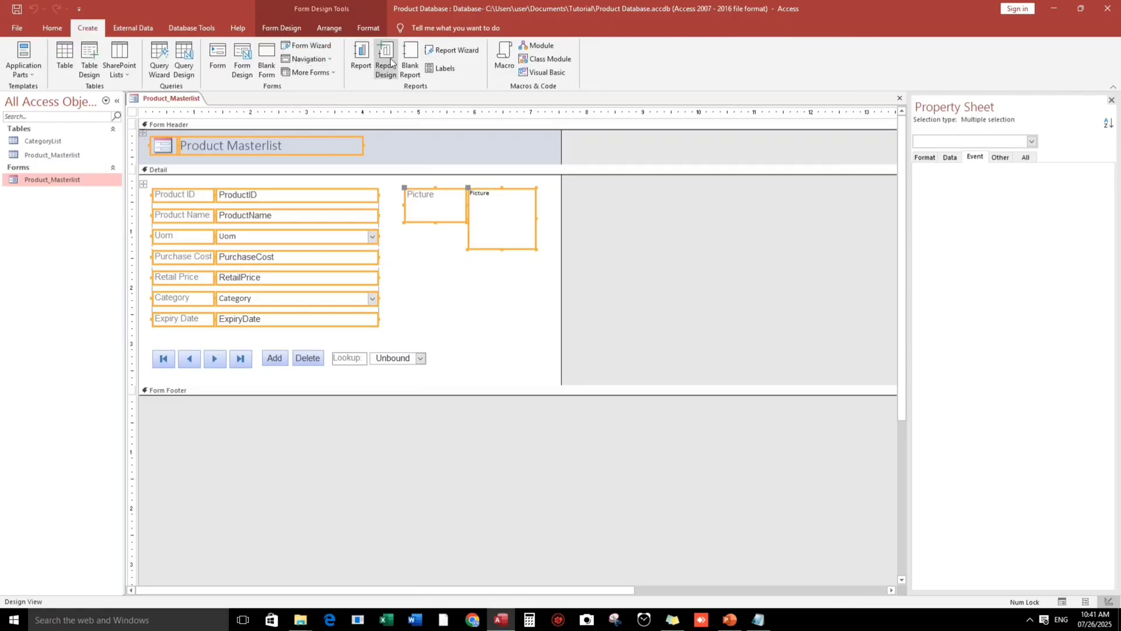
left_click(411, 58)
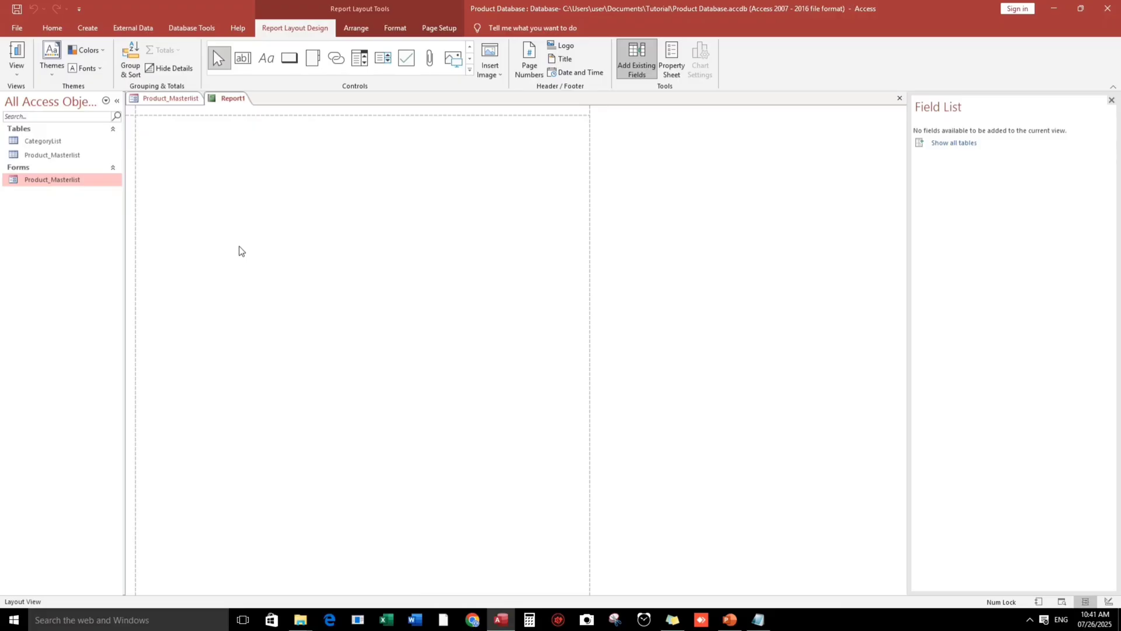
right_click(198, 162)
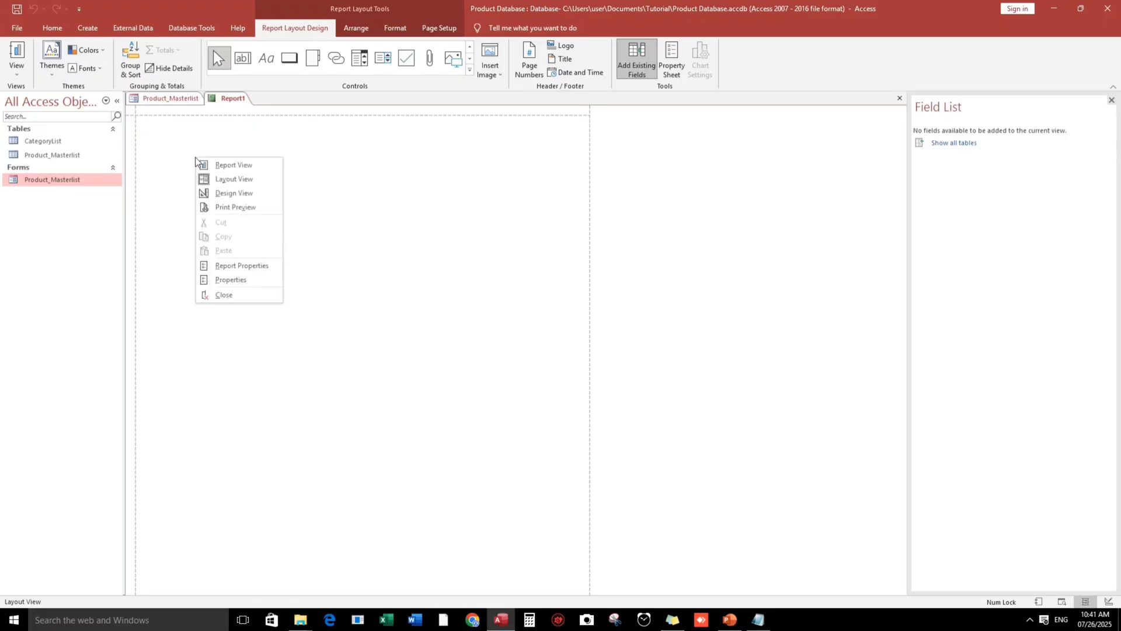
left_click(224, 193)
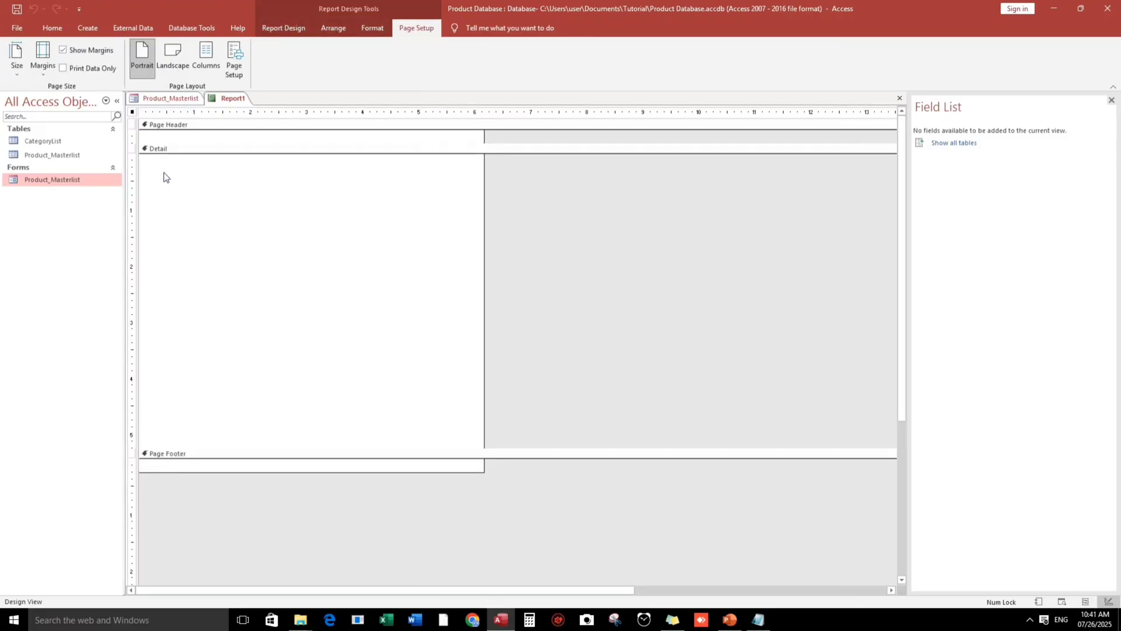
left_click(151, 161)
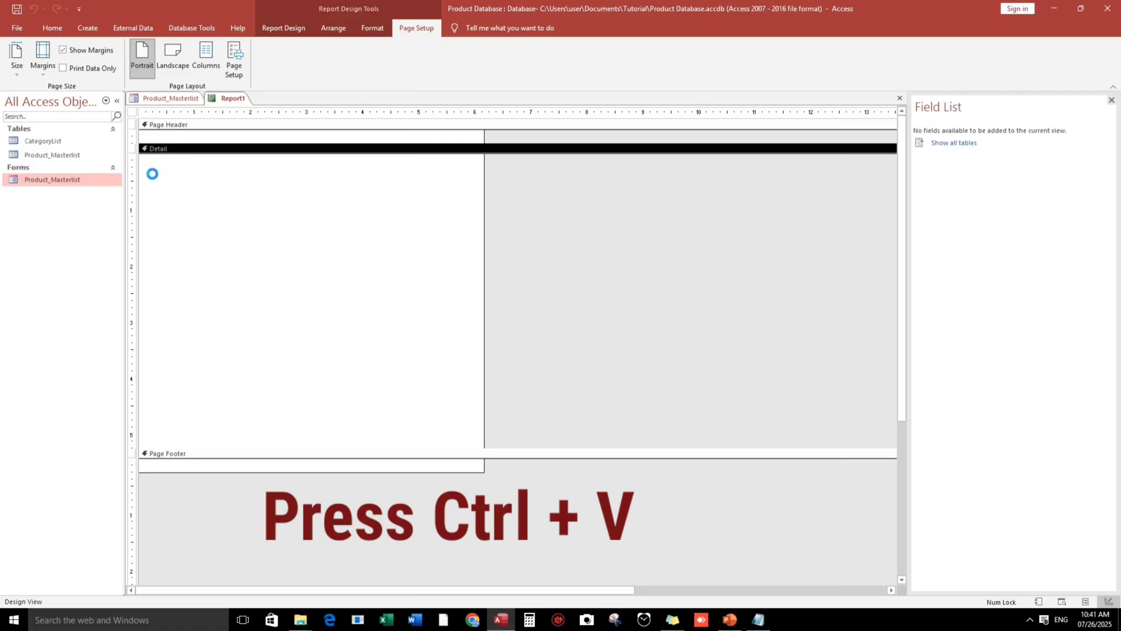
key("ctrl+v")
Step: Shrink the Report Header to fit the title and open the report's Property Sheet
left_click(414, 259)
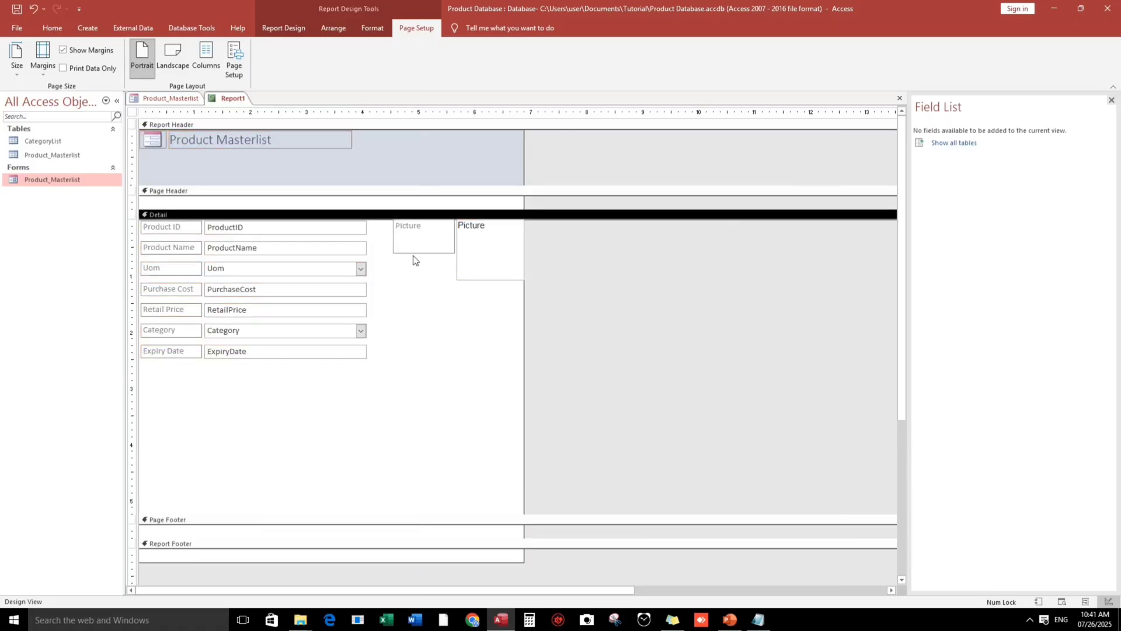
left_click_drag(375, 186, 174, 141)
left_click(415, 391)
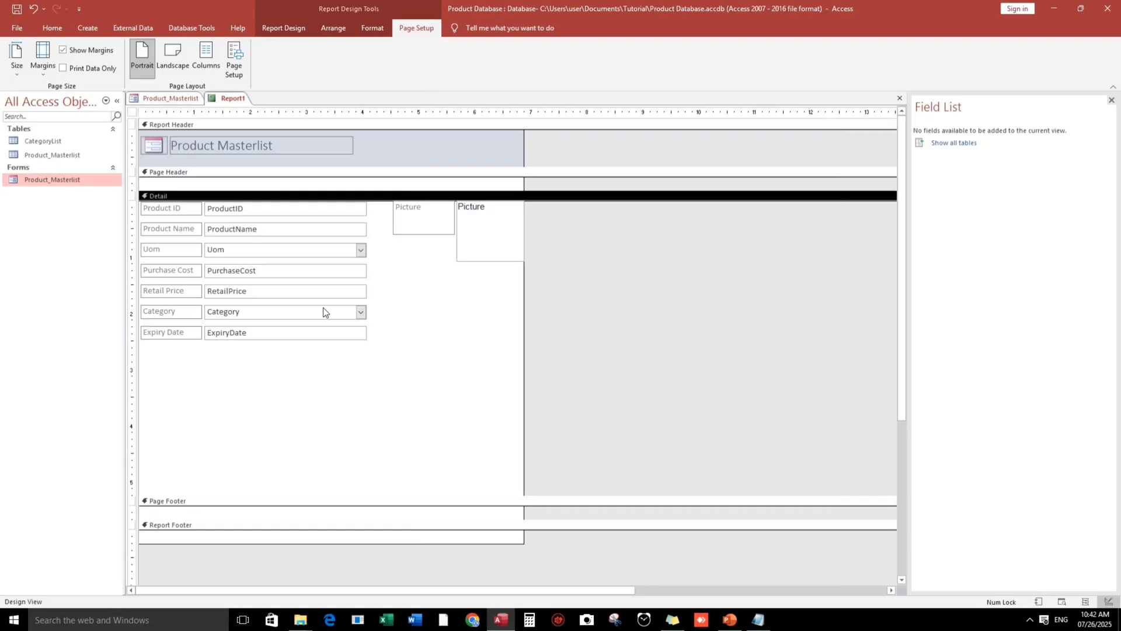
left_click(132, 113)
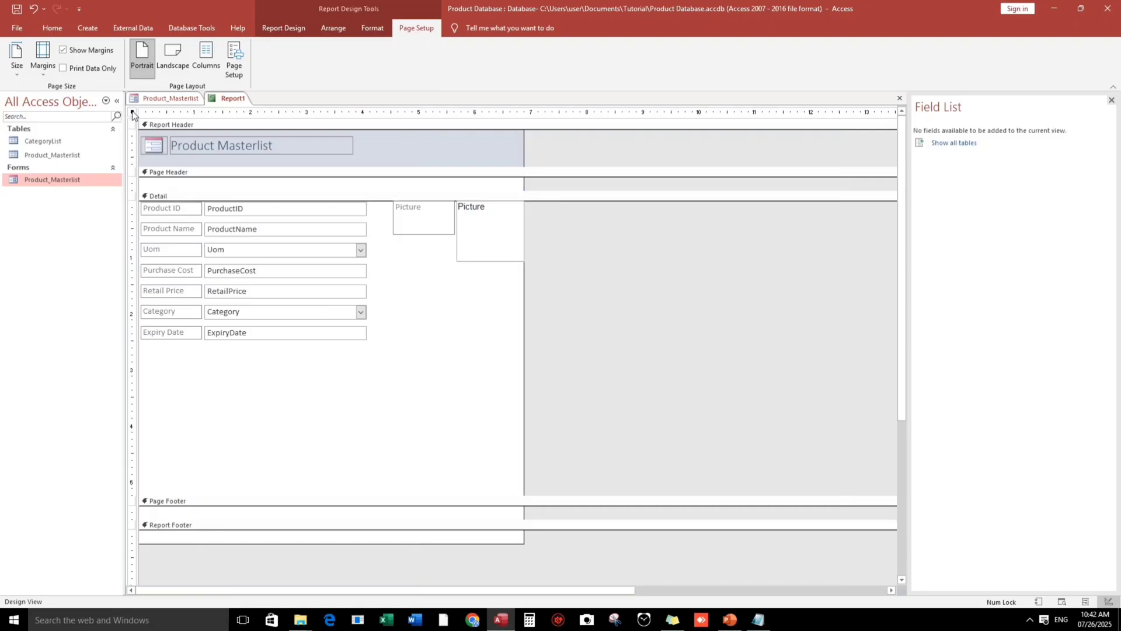
key("F4")
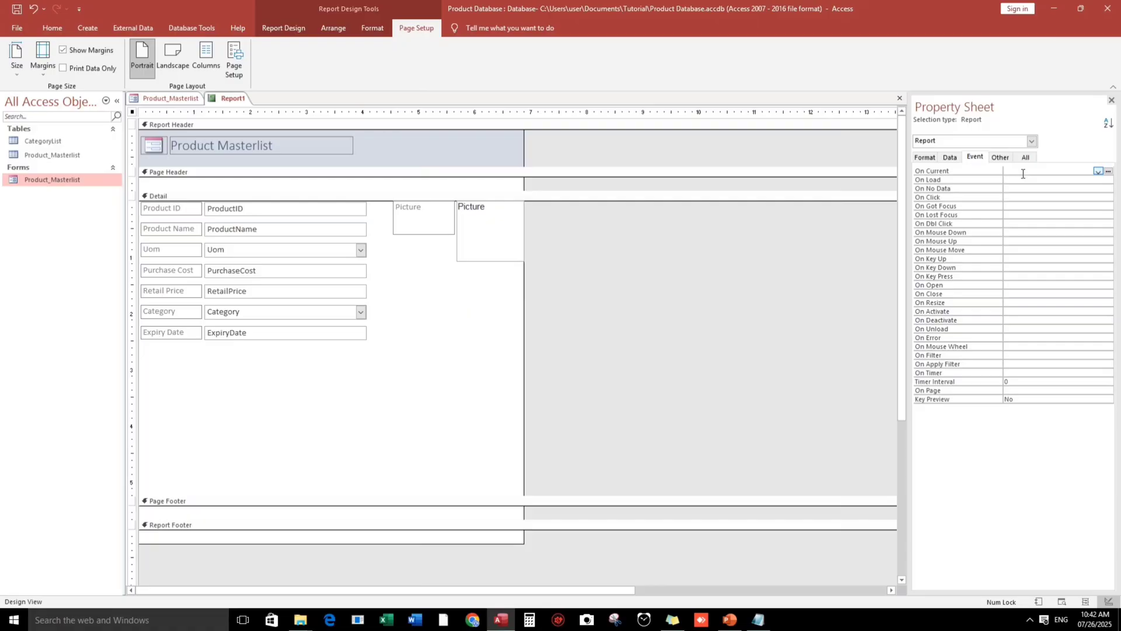
Step: Set Report1's Record Source to Product_Masterlist and view it in Report View
left_click(950, 157)
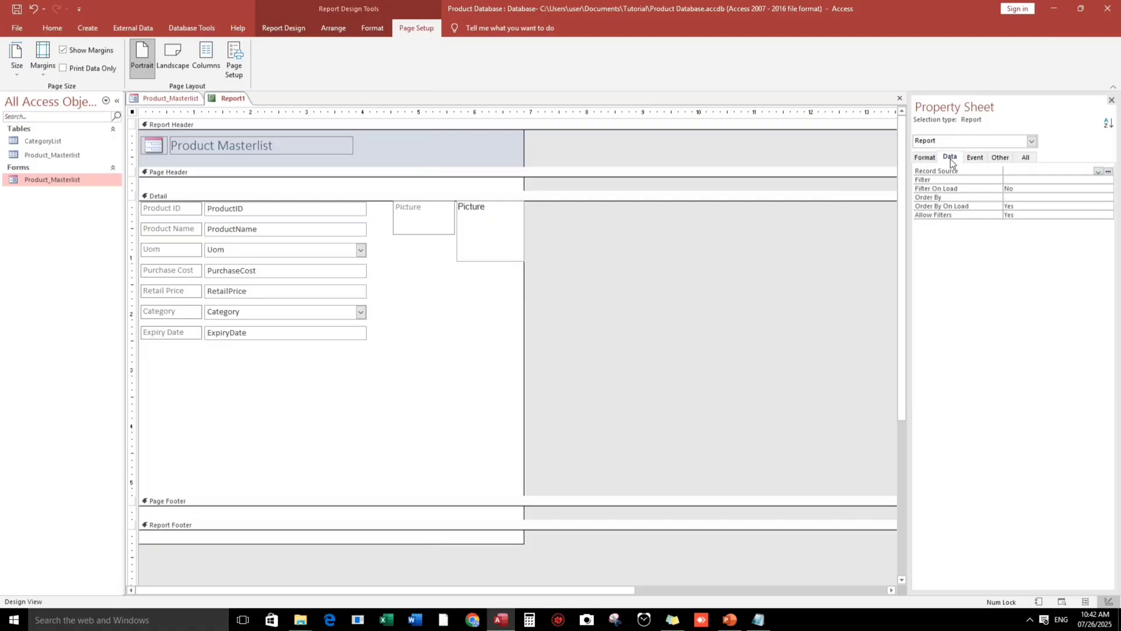
left_click(1008, 170)
left_click(1098, 171)
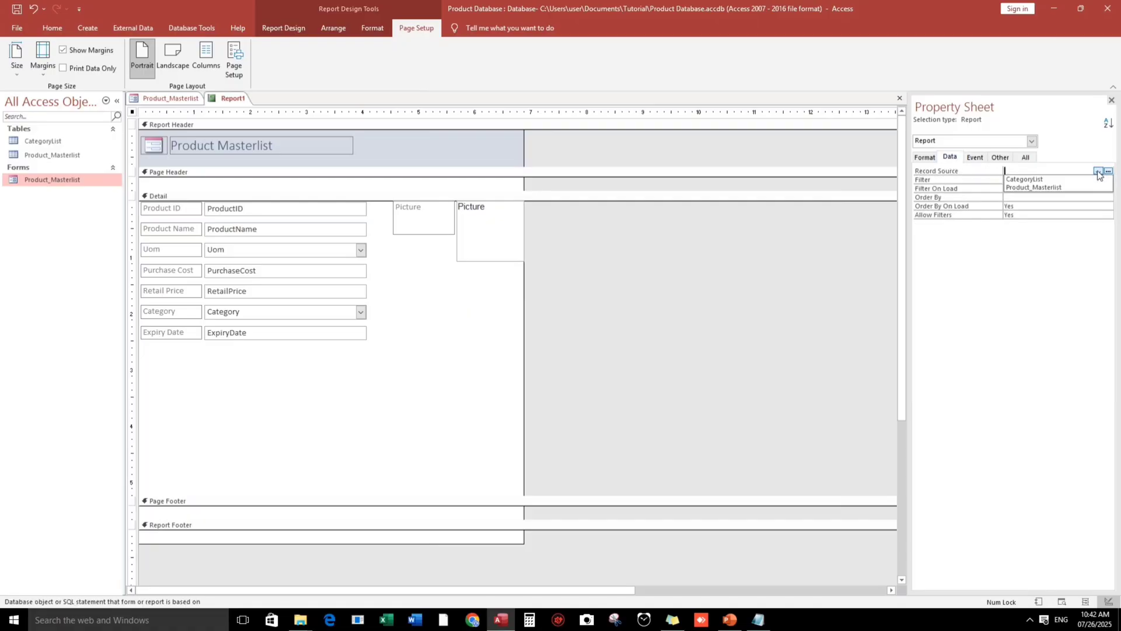
left_click(1028, 187)
left_click(1032, 195)
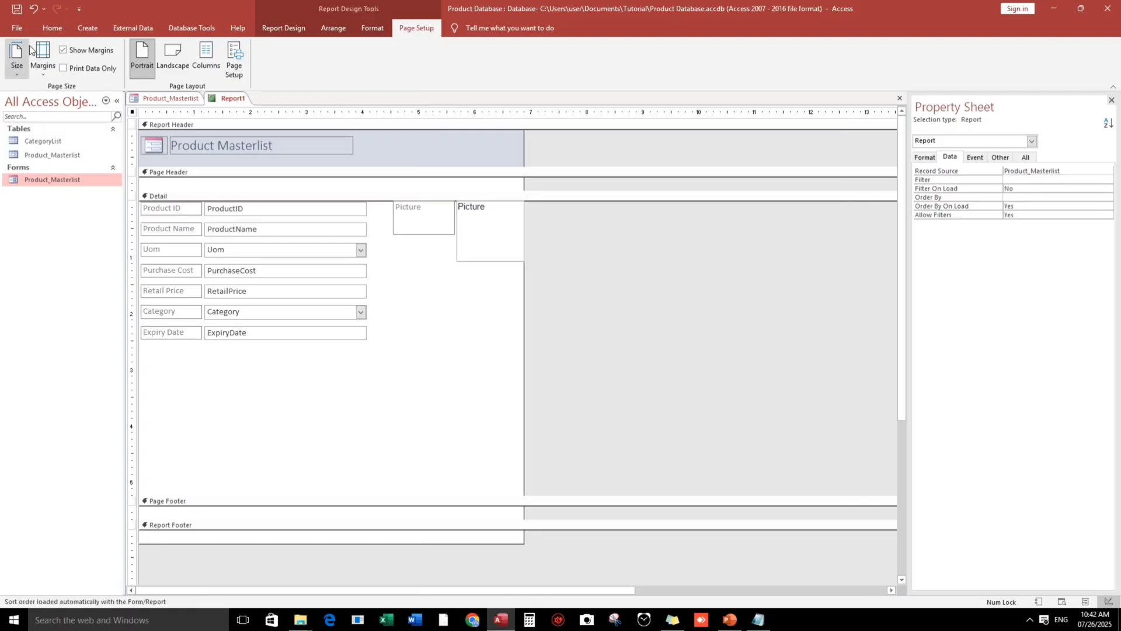
left_click(45, 32)
left_click(17, 54)
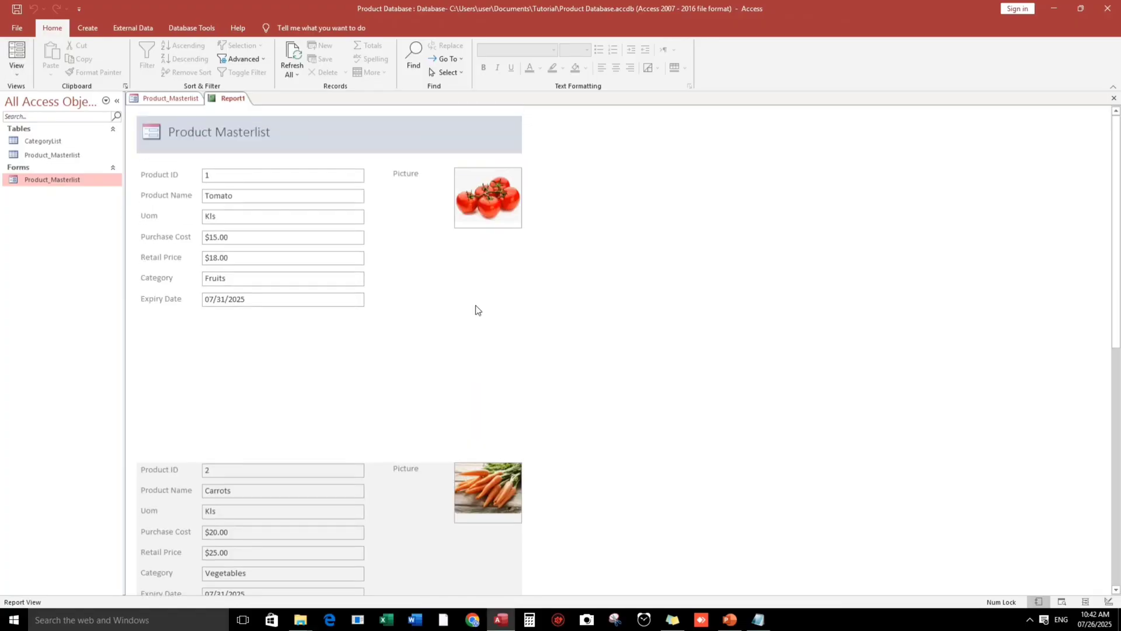
Step: Return to Design View and drag the Page Footer bar up to shorten the Detail section
right_click(610, 181)
left_click(619, 212)
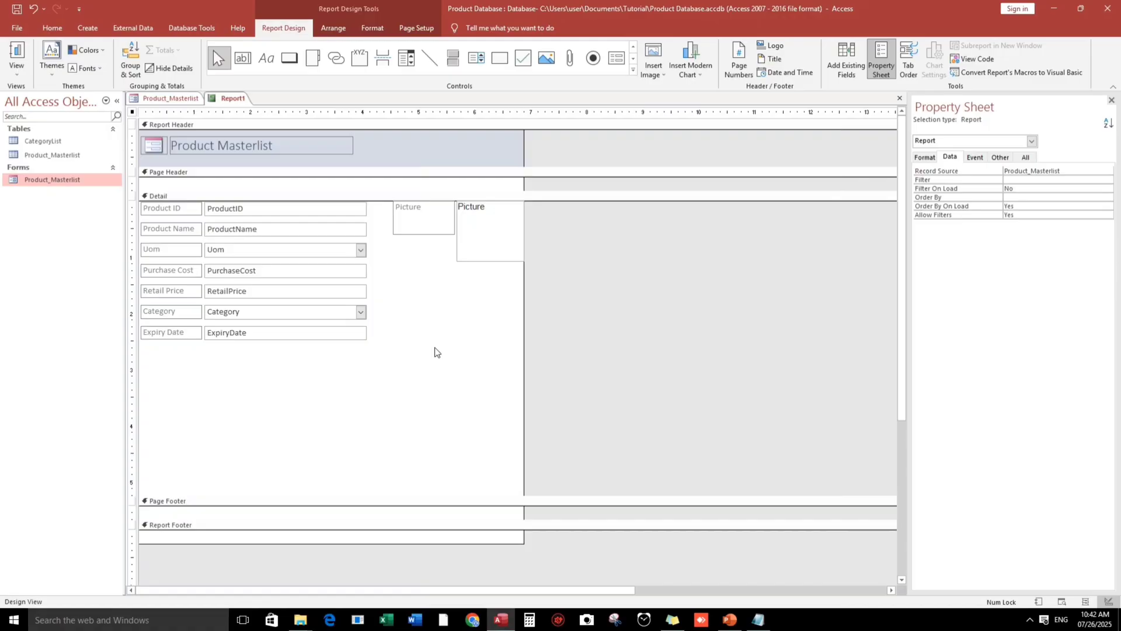
left_click(293, 476)
left_click(286, 501)
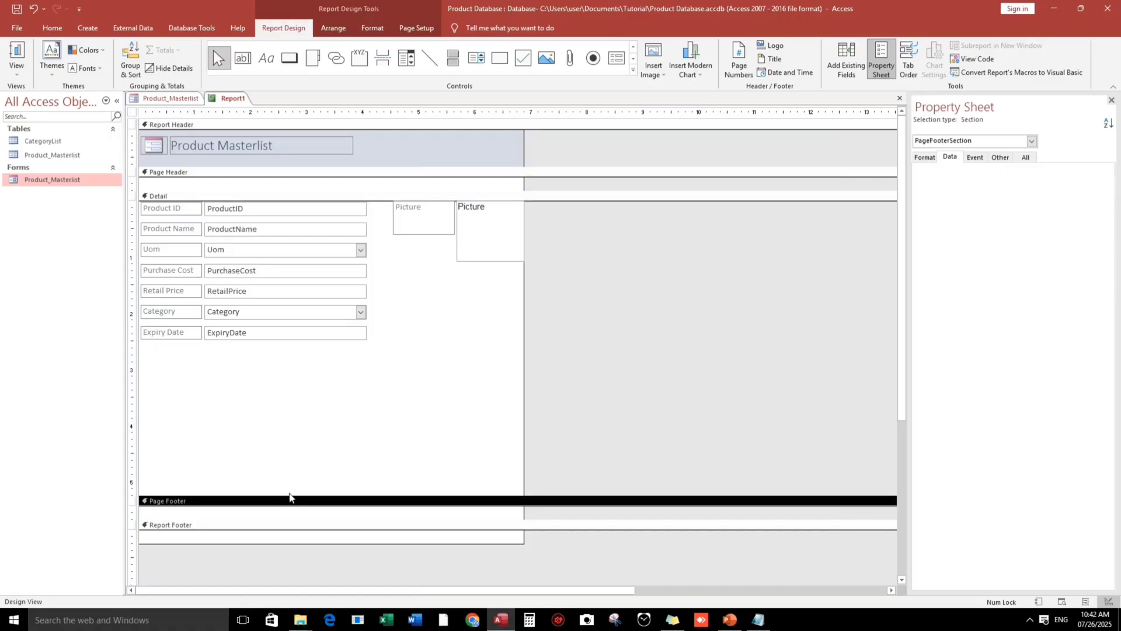
left_click_drag(289, 497, 300, 415)
left_click(253, 378)
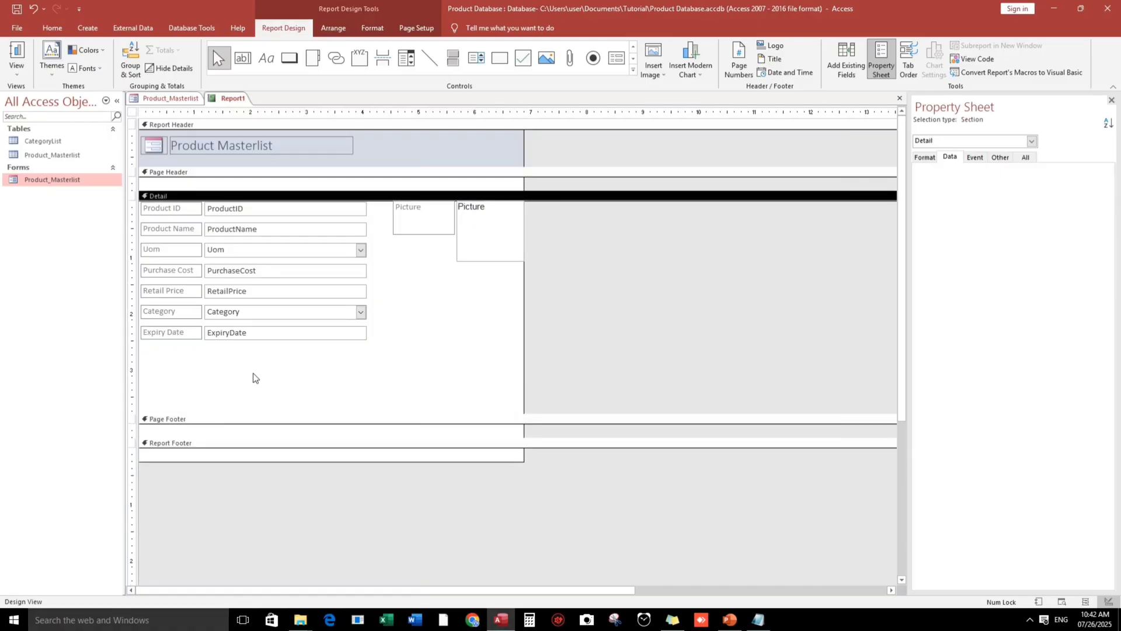
Step: Give the Report Header a white background colour
left_click(424, 140)
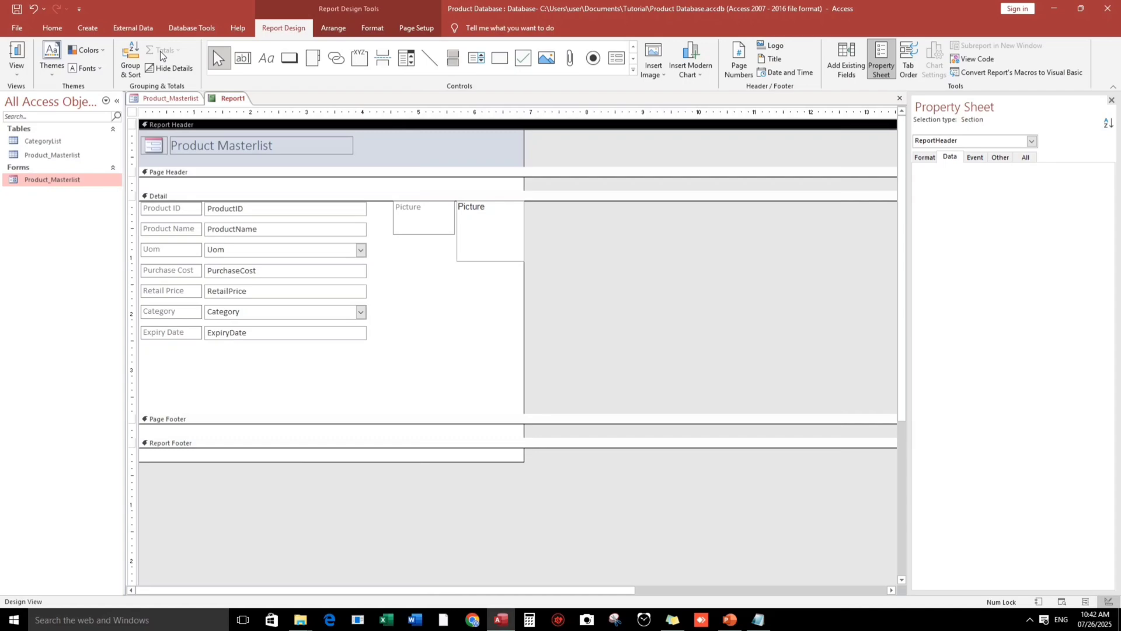
left_click(52, 28)
left_click(585, 67)
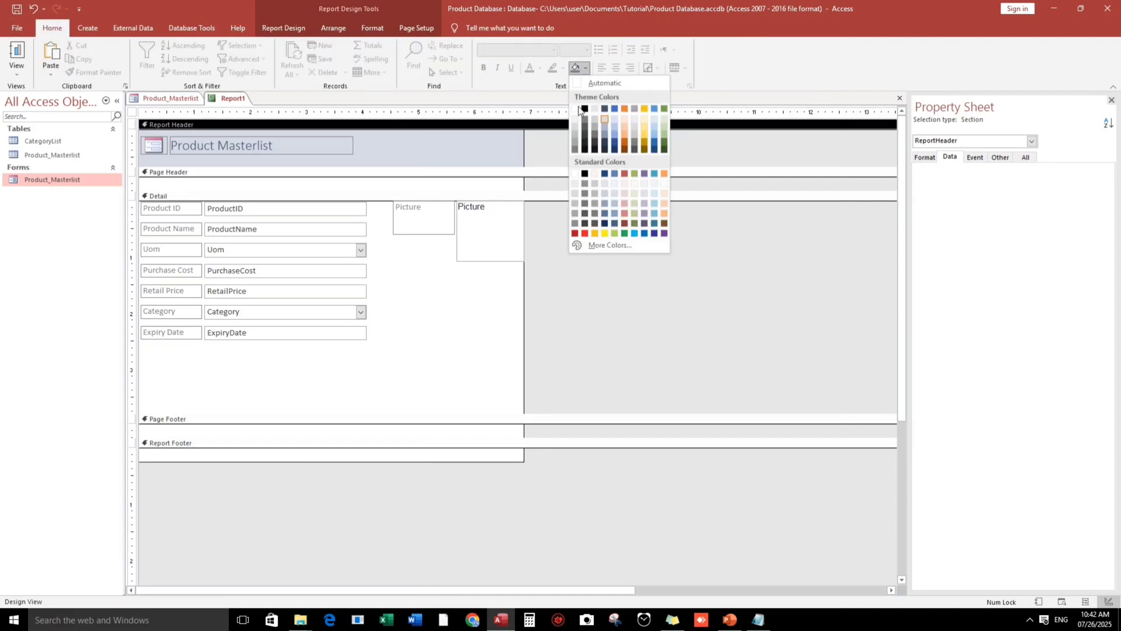
left_click(577, 110)
left_click(415, 334)
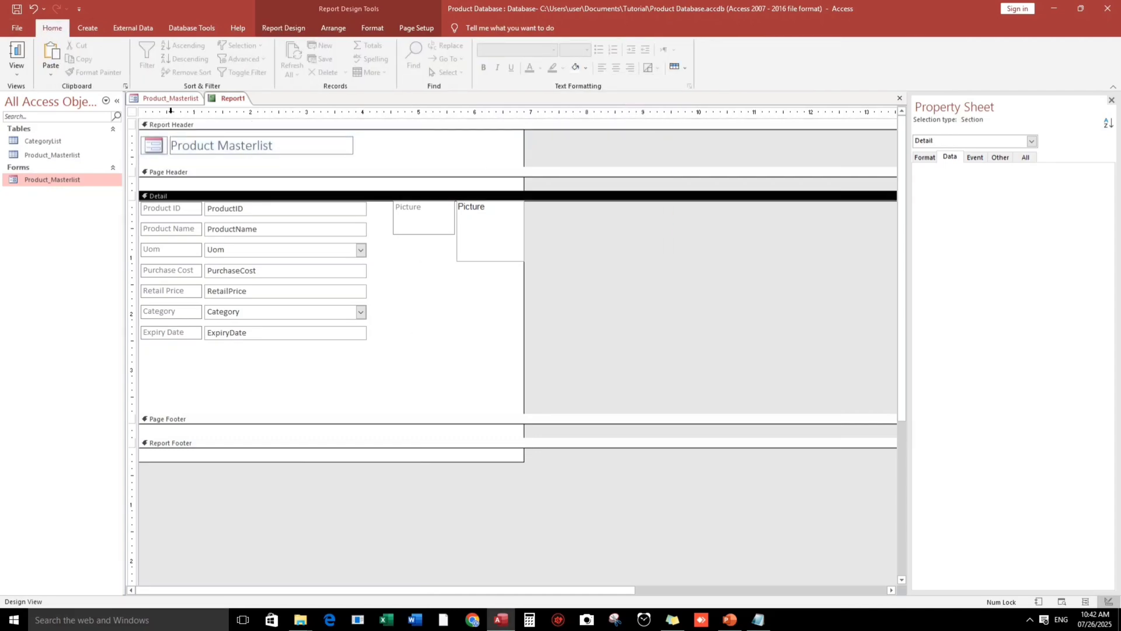
Step: Set the report's Pop Up property to Yes and preview it
left_click(132, 113)
left_click(1000, 157)
left_click(1012, 169)
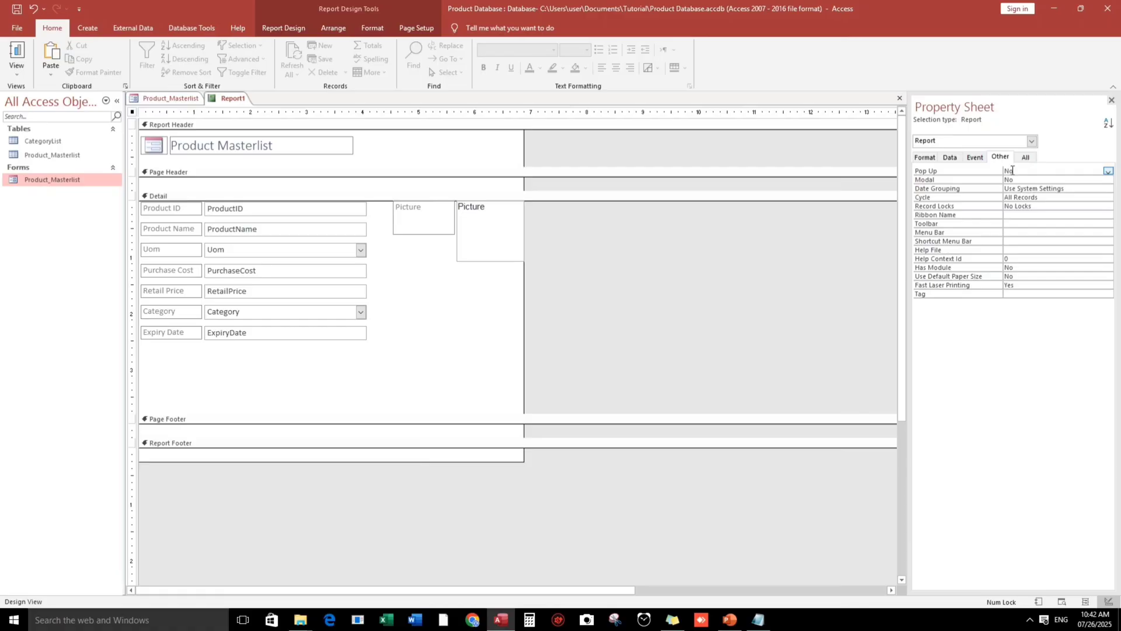
double_click(1017, 171)
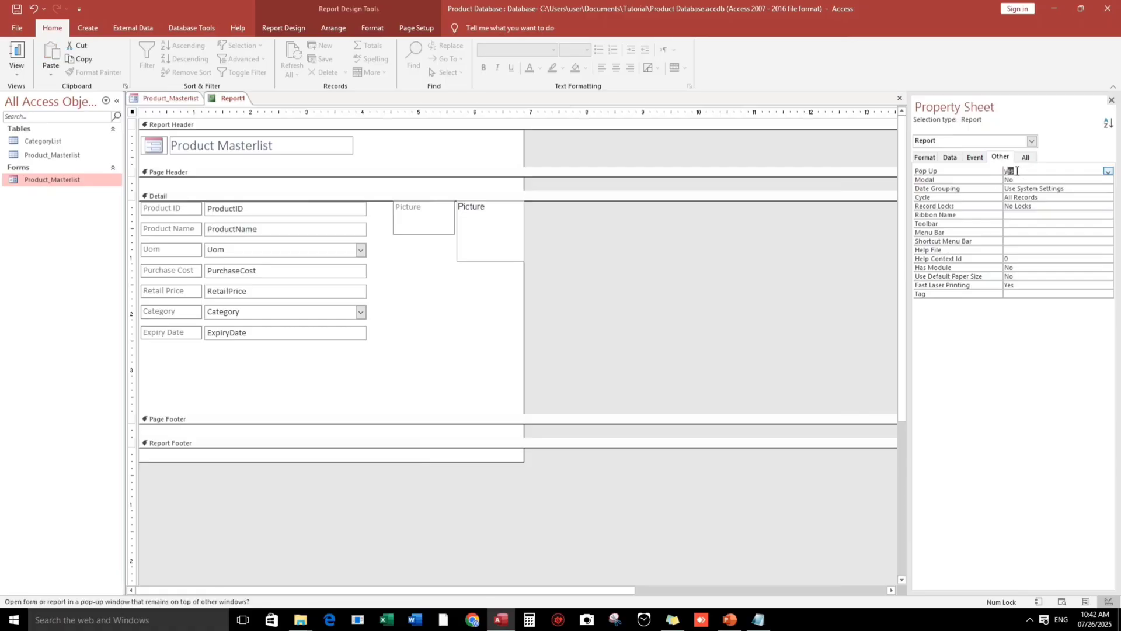
left_click(17, 51)
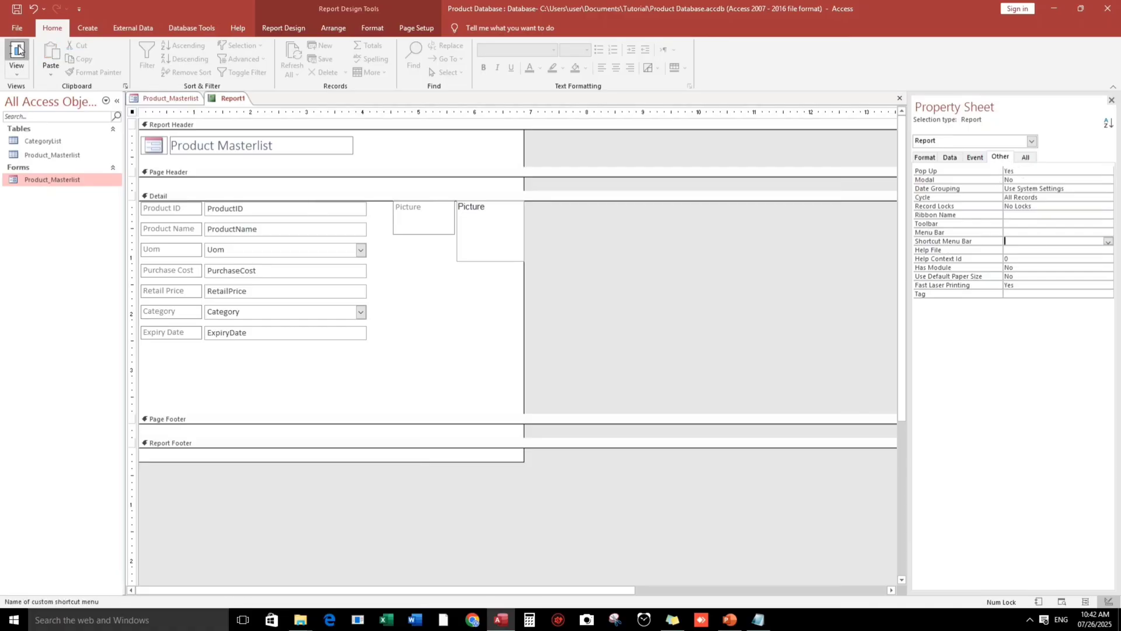
Step: Return Report1 to Design View and use Code Builder on its On Load event
left_click_drag(386, 115, 528, 120)
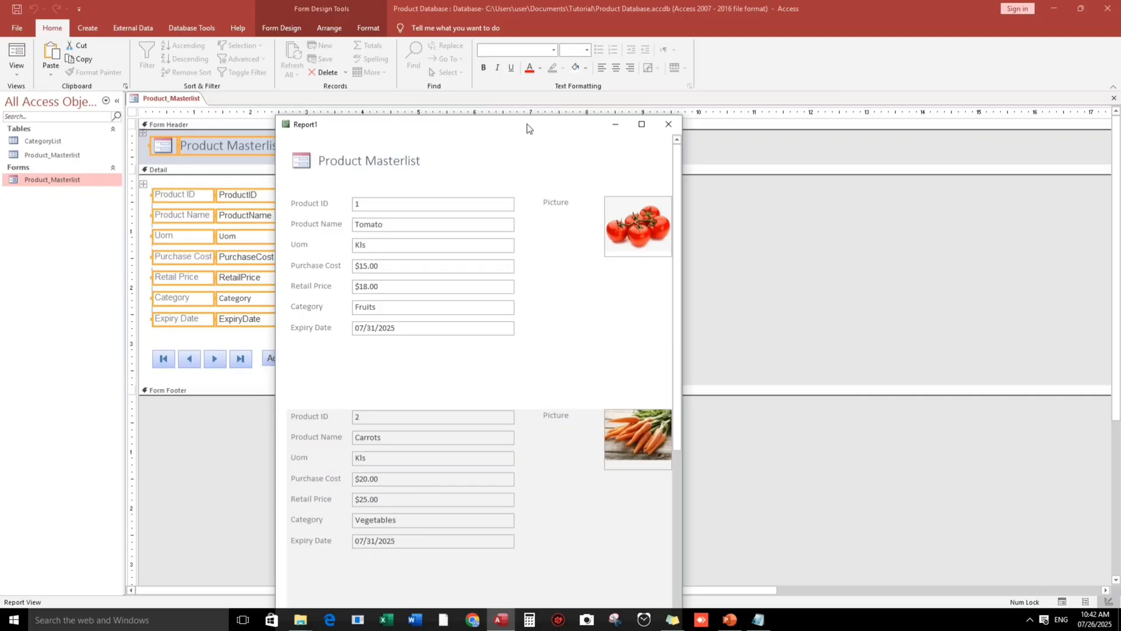
right_click(496, 171)
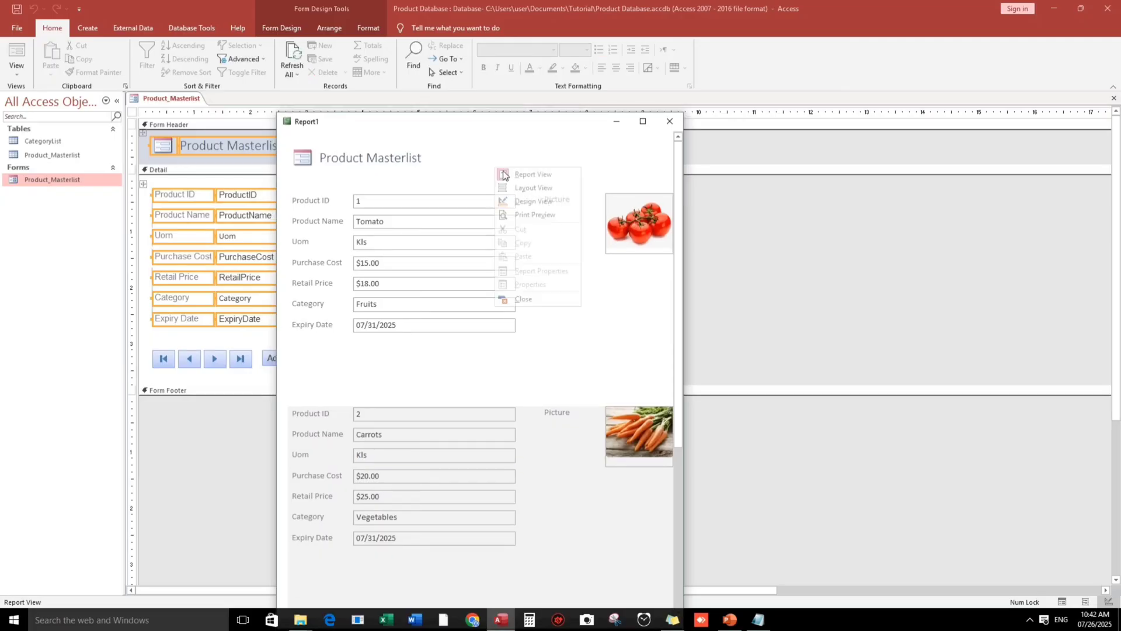
left_click(531, 202)
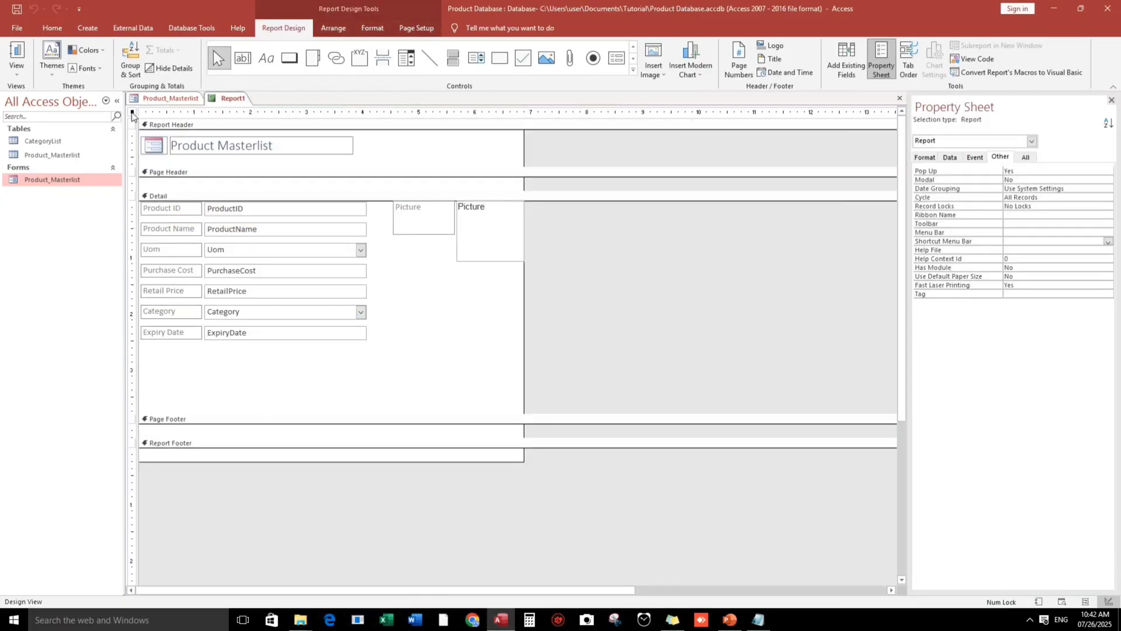
left_click(974, 159)
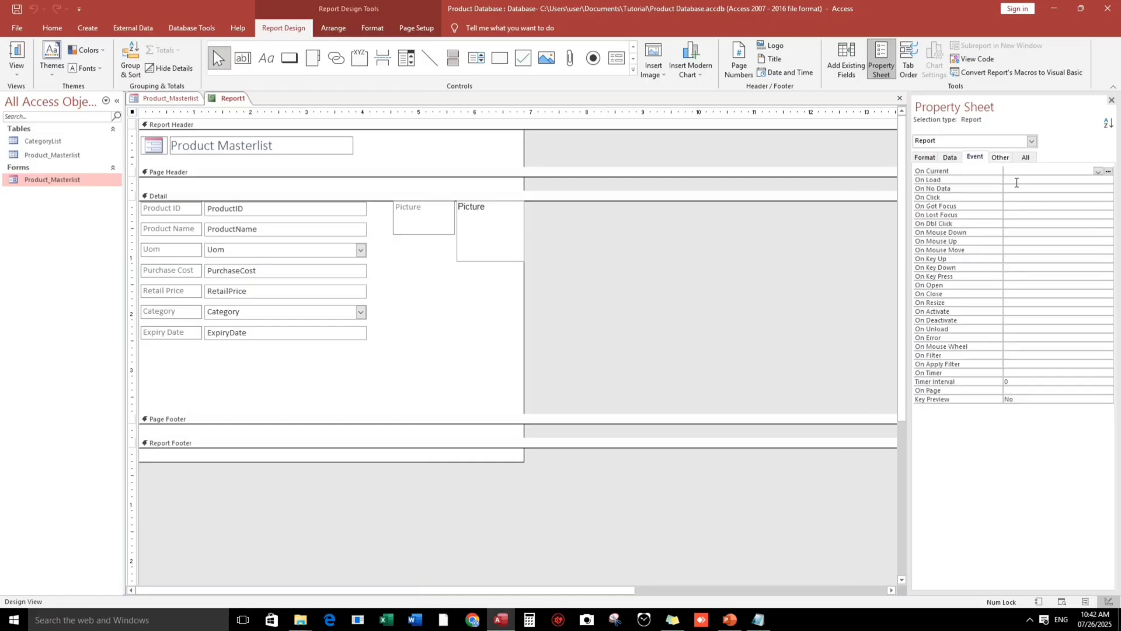
left_click(1021, 179)
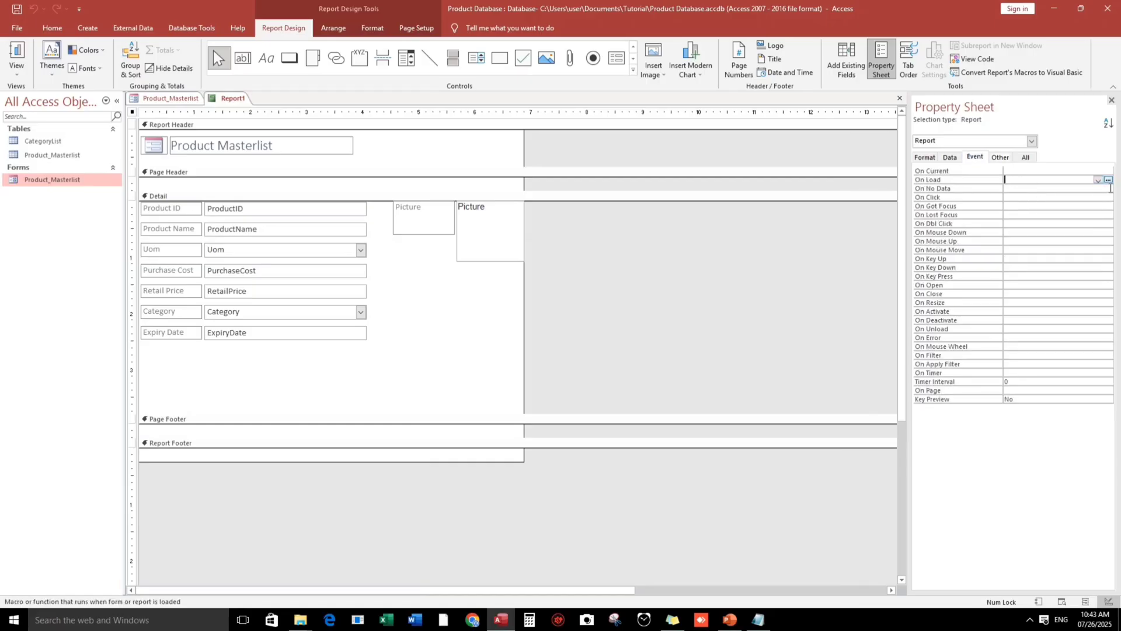
left_click(1108, 180)
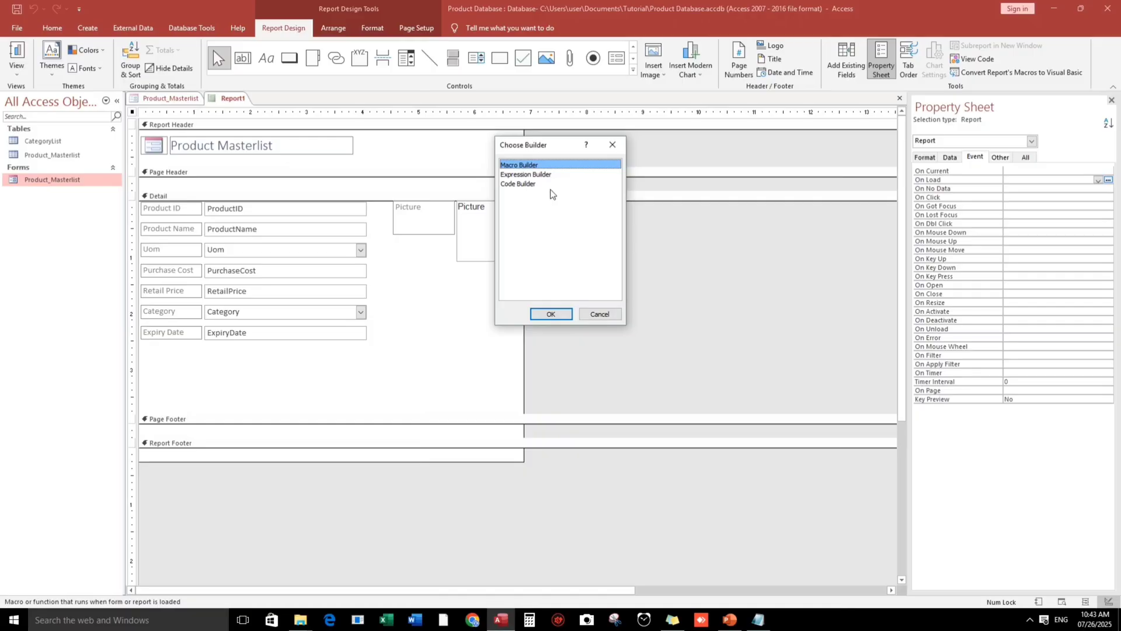
left_click(525, 213)
left_click(549, 315)
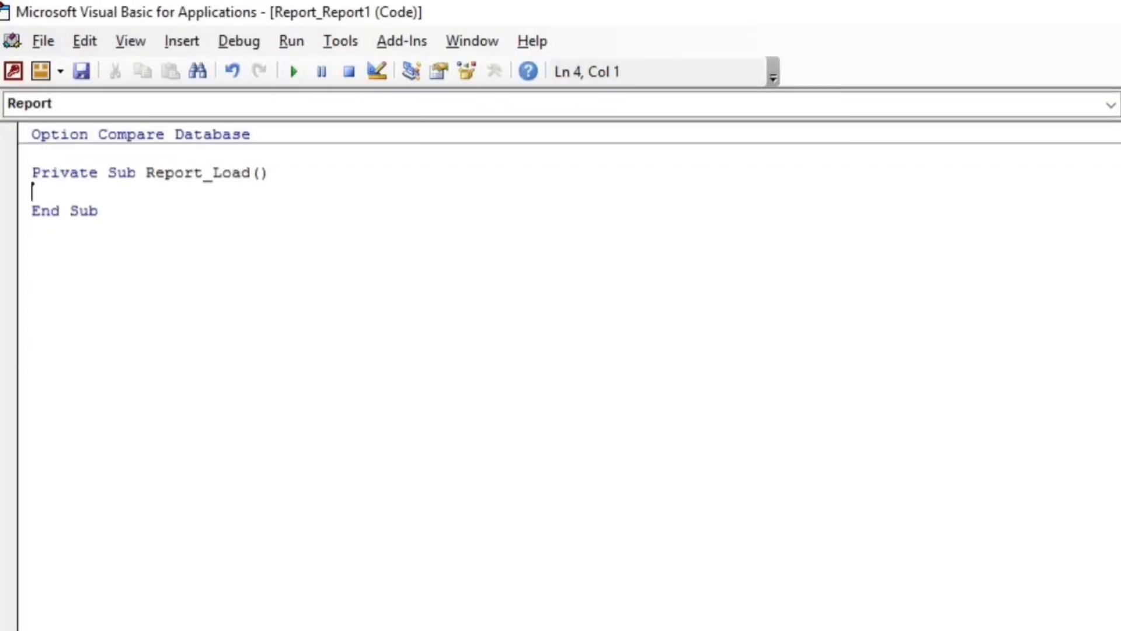
Step: Write DoCmd.Maximize in Report_Load and switch back to Access
type("docmd.ma")
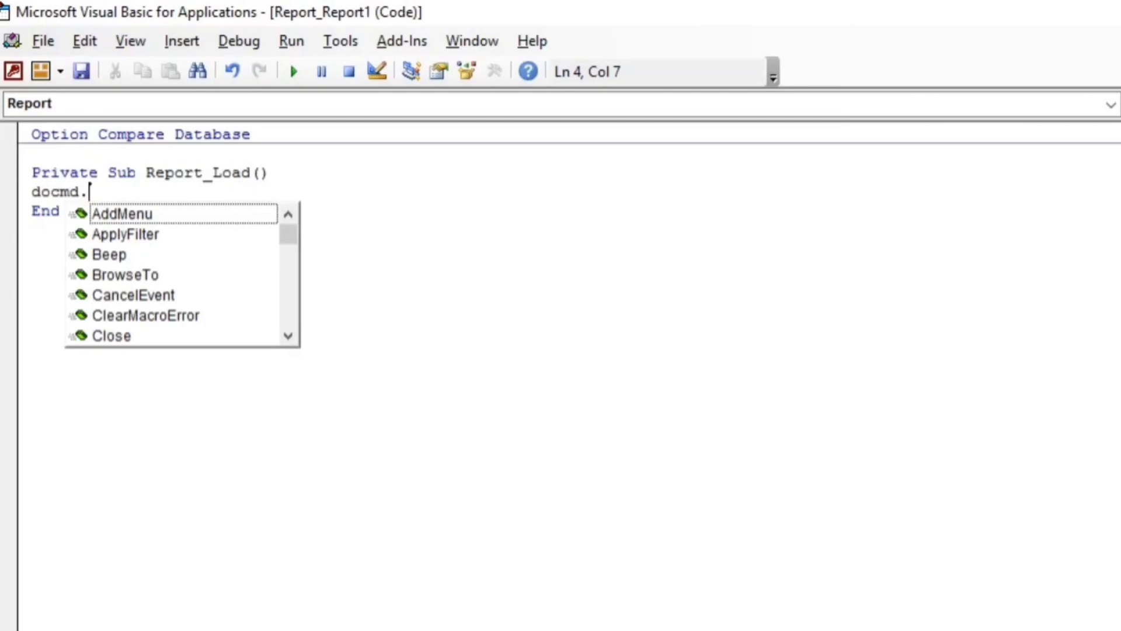
key("Tab")
key("Down")
key("Down")
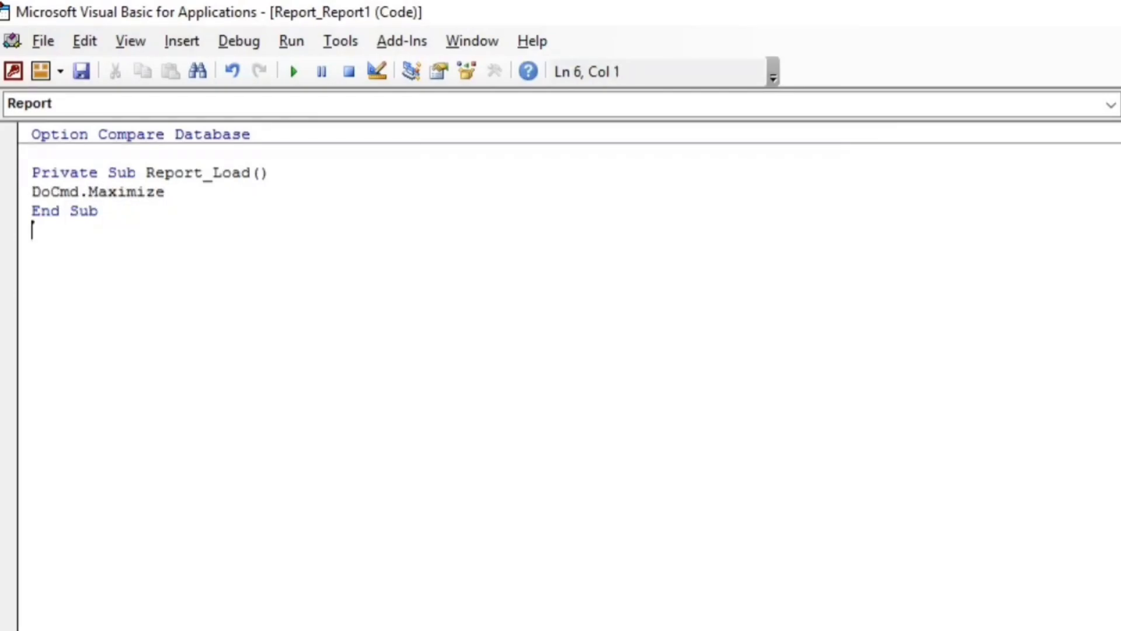
key("alt+F11")
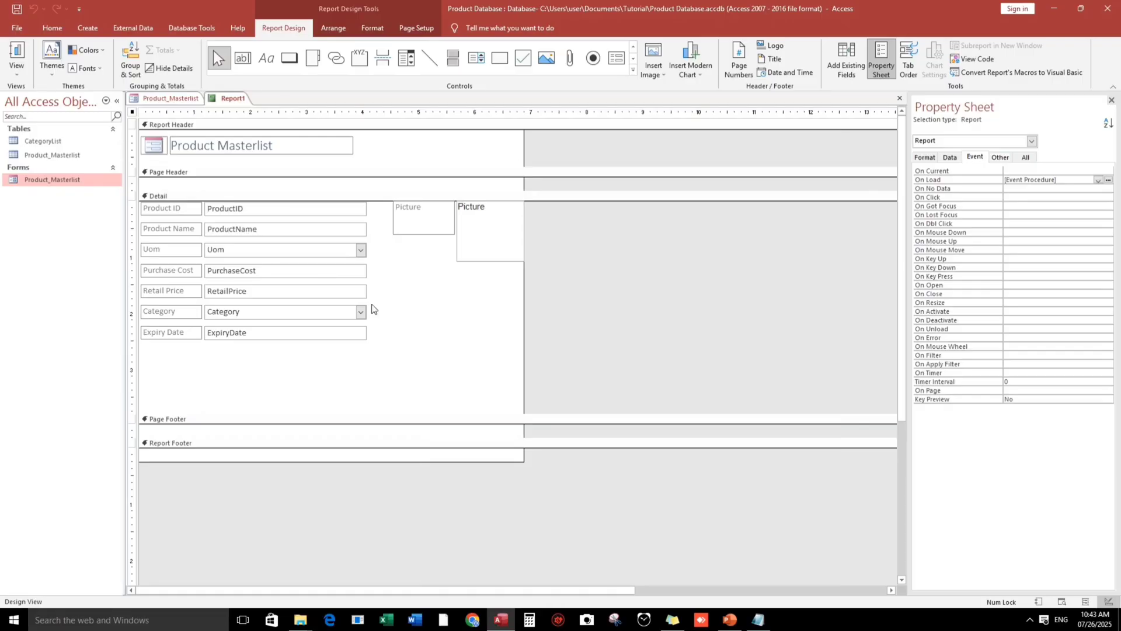
Step: Check Report1 opens maximized, then create a quick report from the Product_Masterlist table
left_click(16, 53)
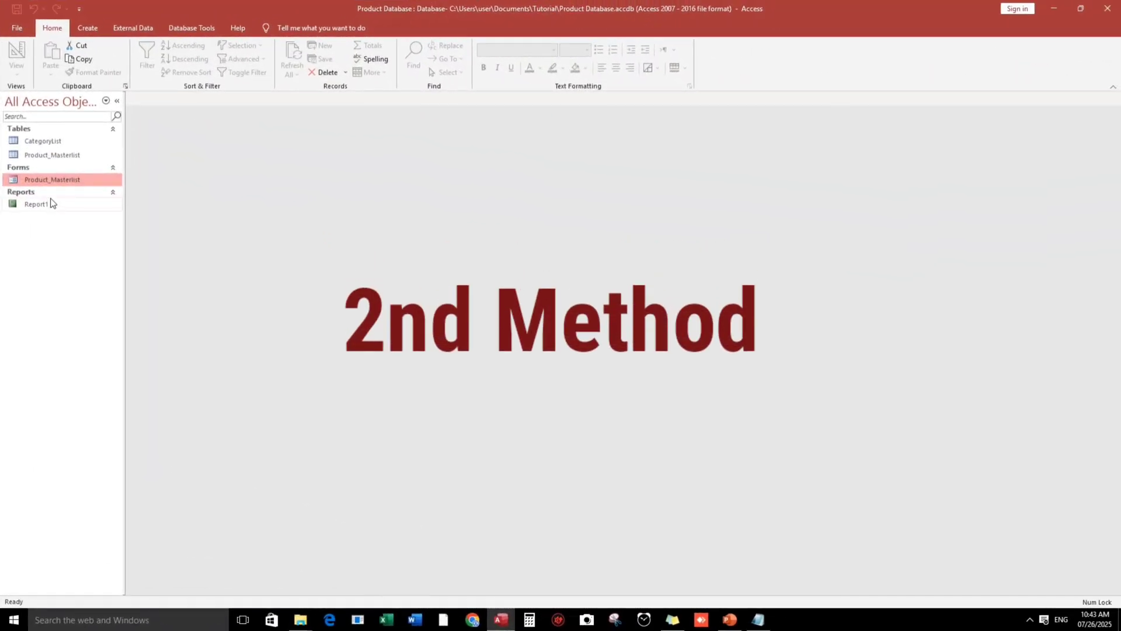
left_click(57, 156)
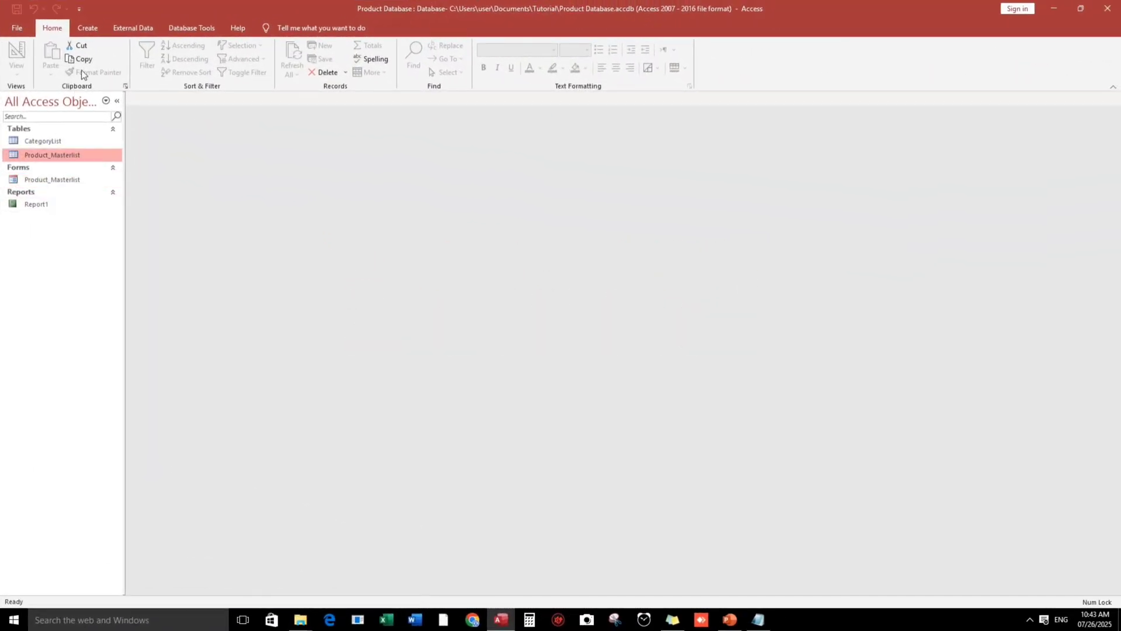
left_click(87, 31)
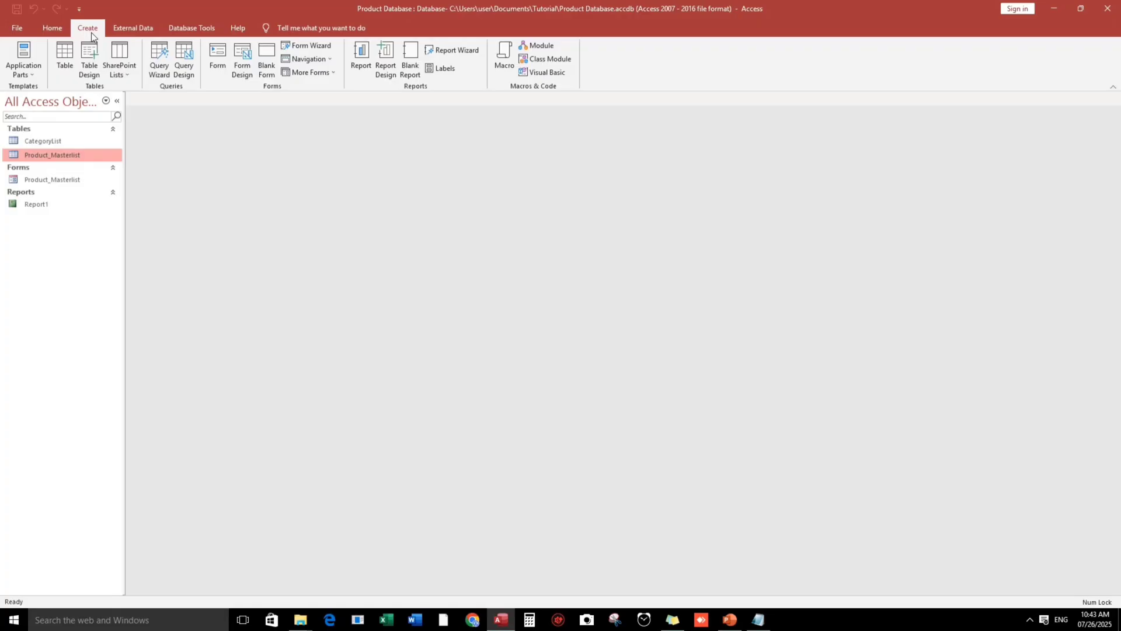
left_click(363, 54)
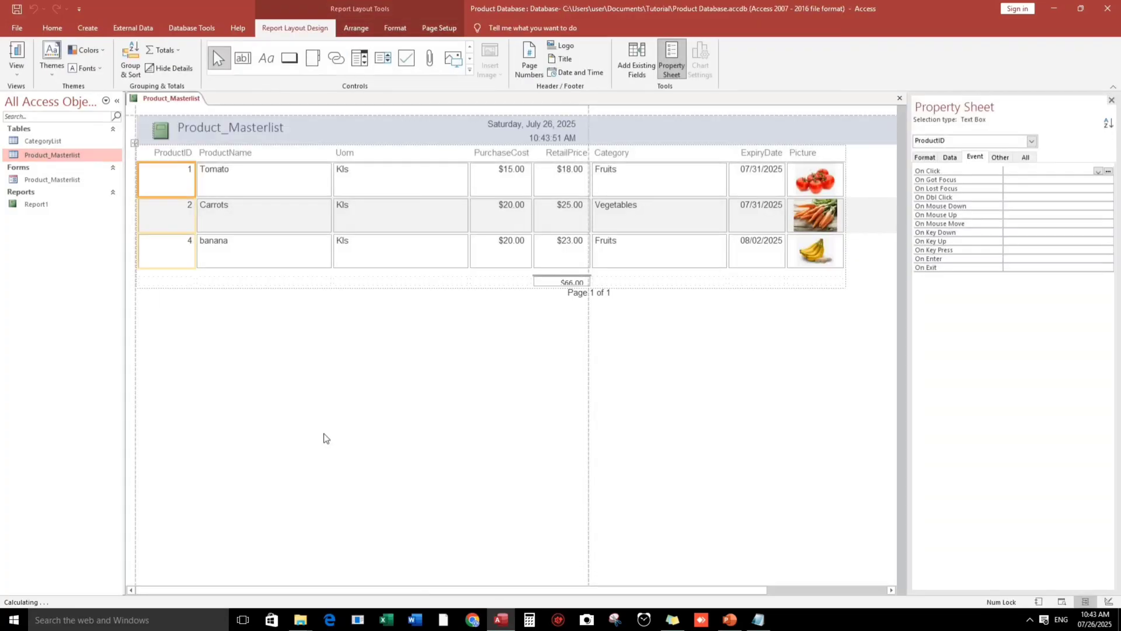
Step: Close the Property Sheet and narrow the ProductName, Uom and Category columns
left_click(337, 436)
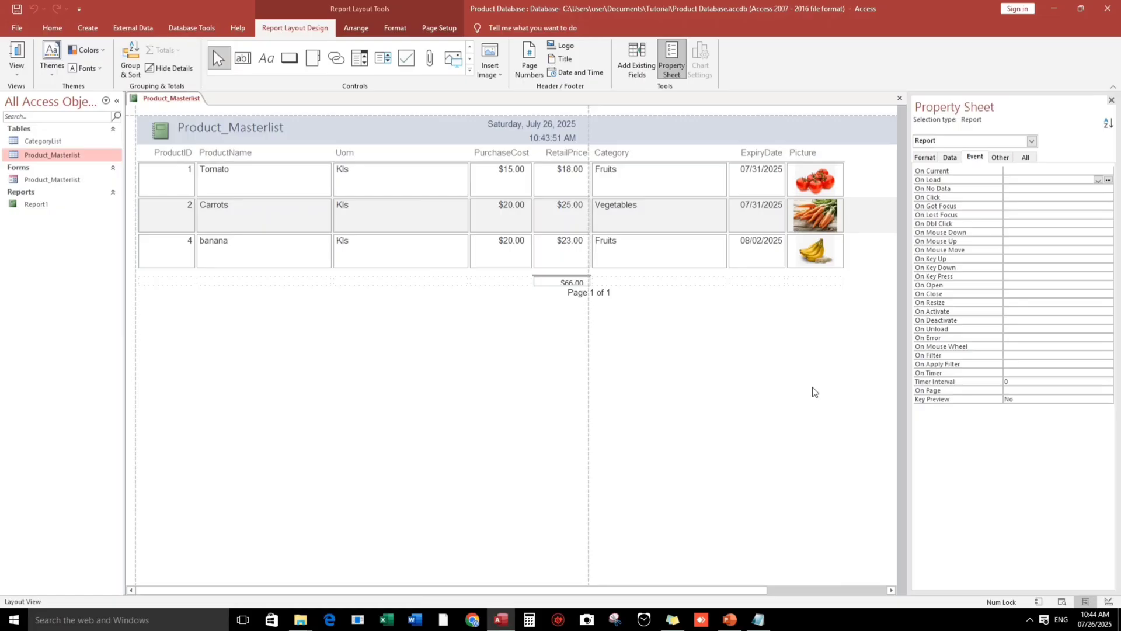
left_click(1111, 99)
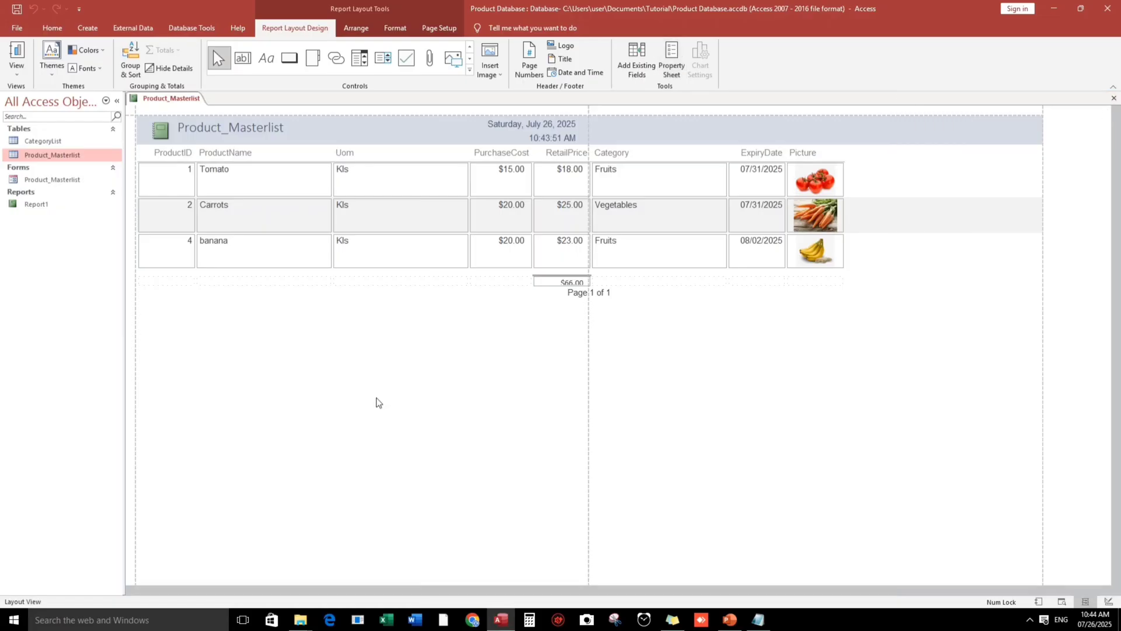
left_click(291, 200)
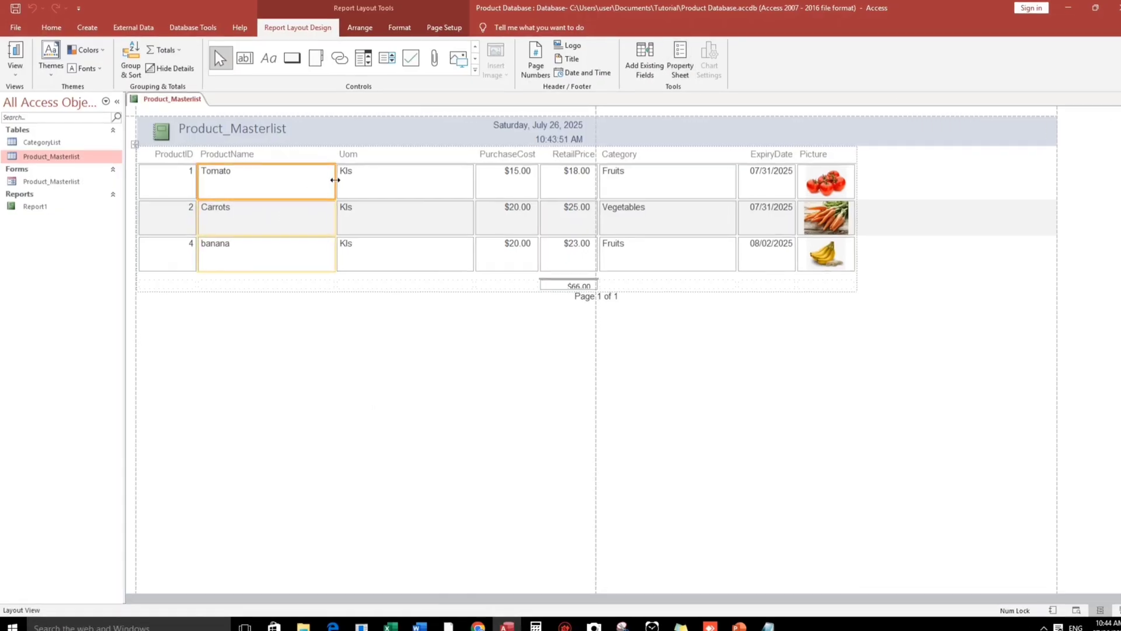
left_click_drag(331, 184, 276, 197)
left_click_drag(323, 230, 322, 230)
left_click(402, 210)
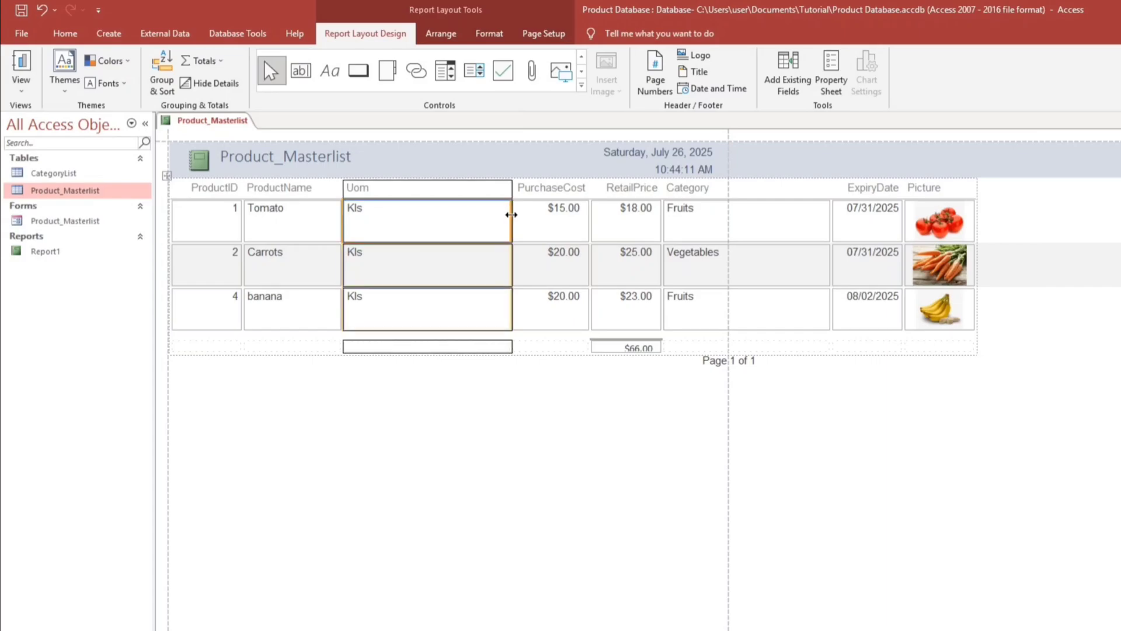
left_click_drag(511, 214, 388, 215)
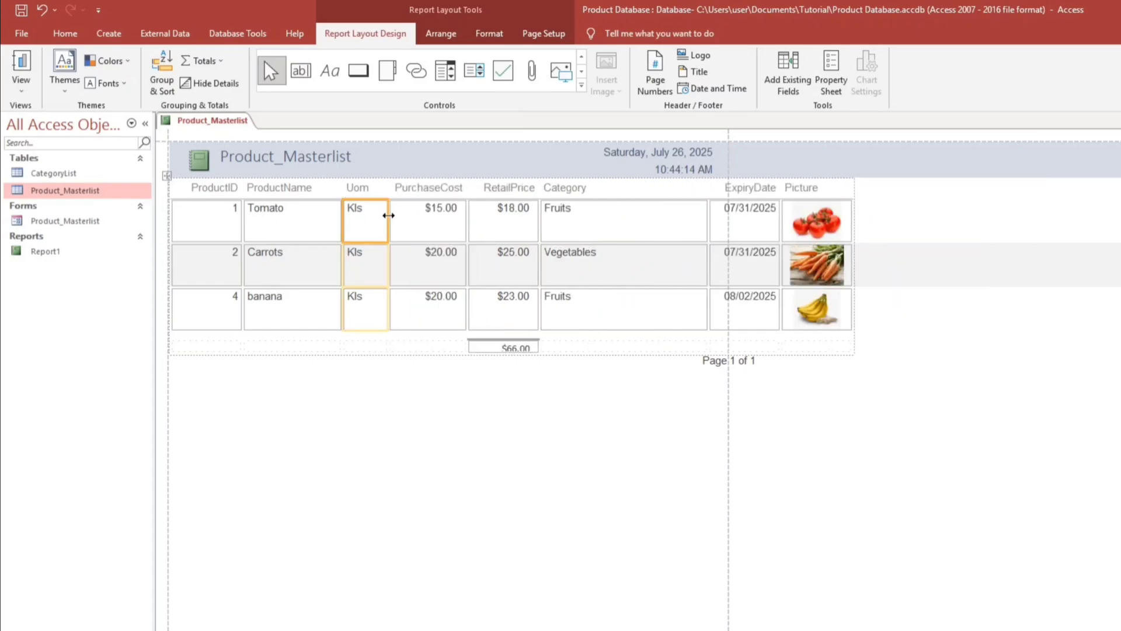
left_click(591, 243)
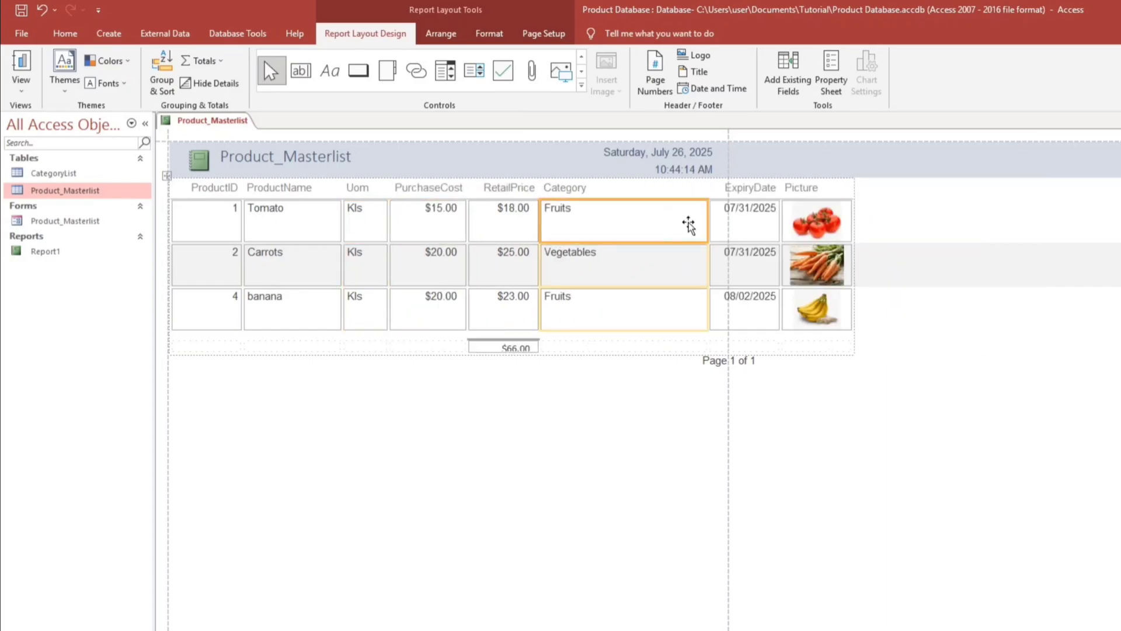
left_click_drag(707, 223, 639, 231)
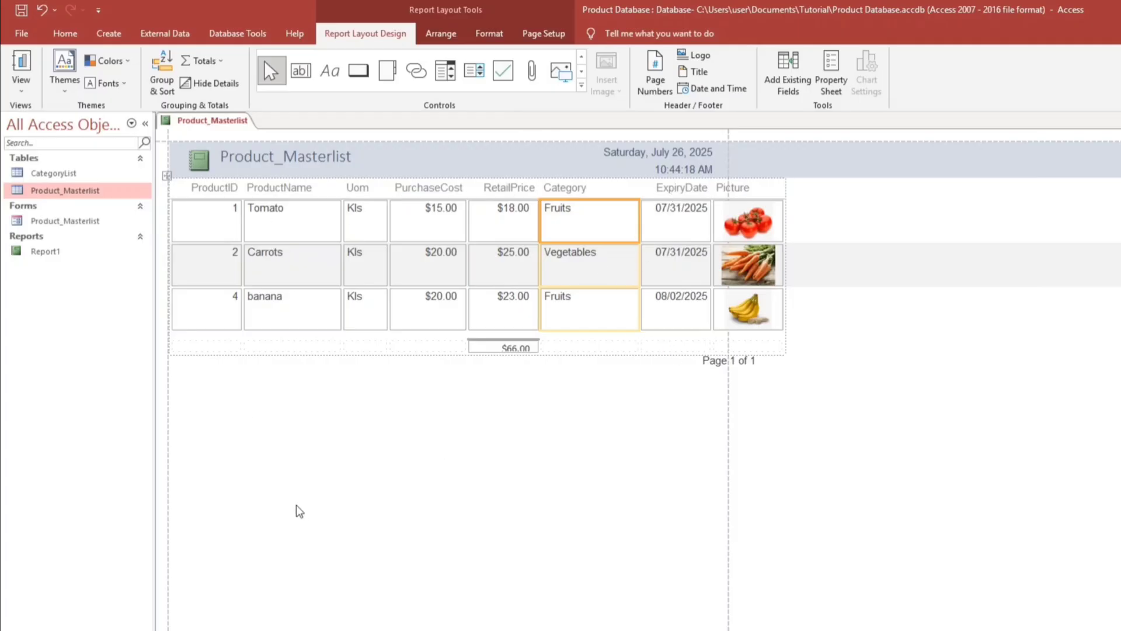
Step: Narrow the ProductID and PurchaseCost columns and shrink Category further
left_click(198, 274)
left_click_drag(243, 261, 220, 270)
left_click(269, 407)
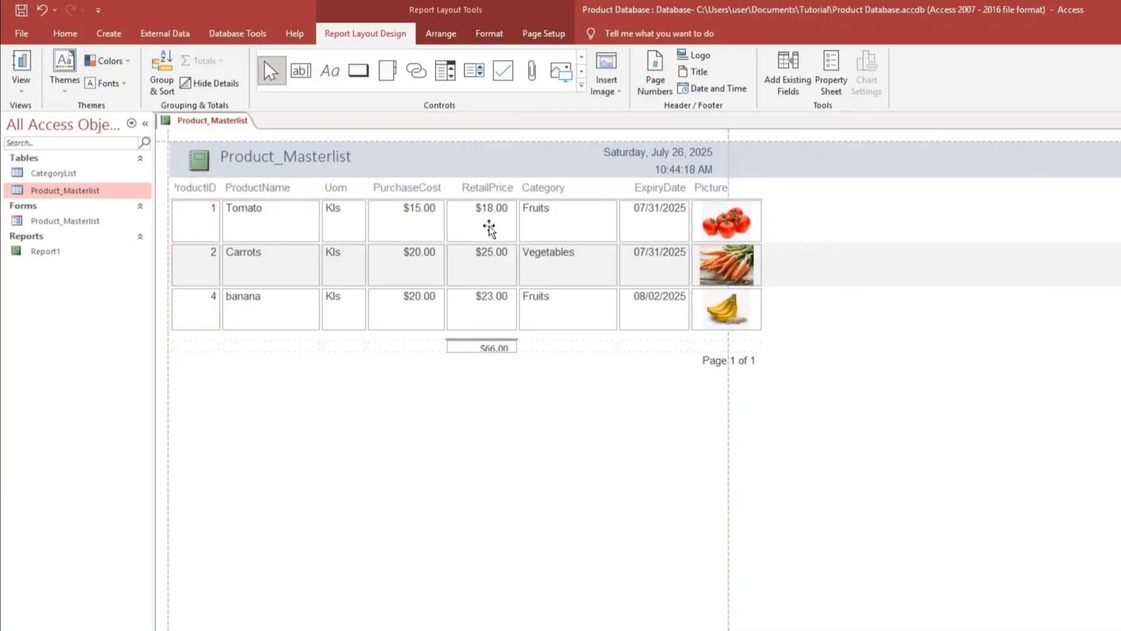
left_click(595, 216)
left_click_drag(617, 217, 596, 223)
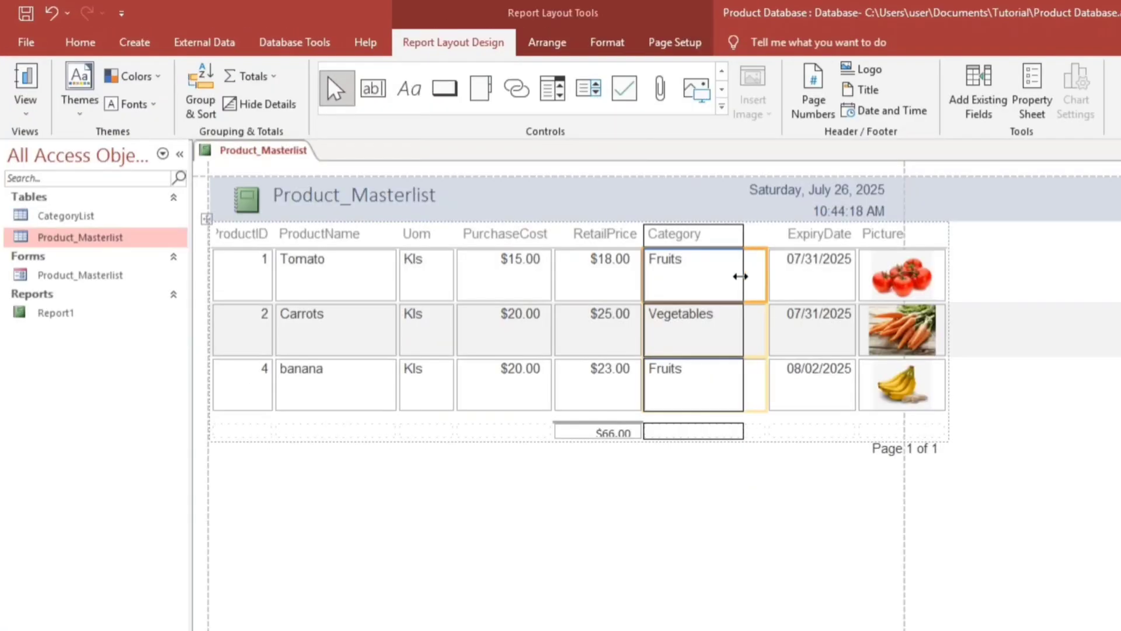
left_click_drag(740, 276, 737, 278)
left_click(488, 333)
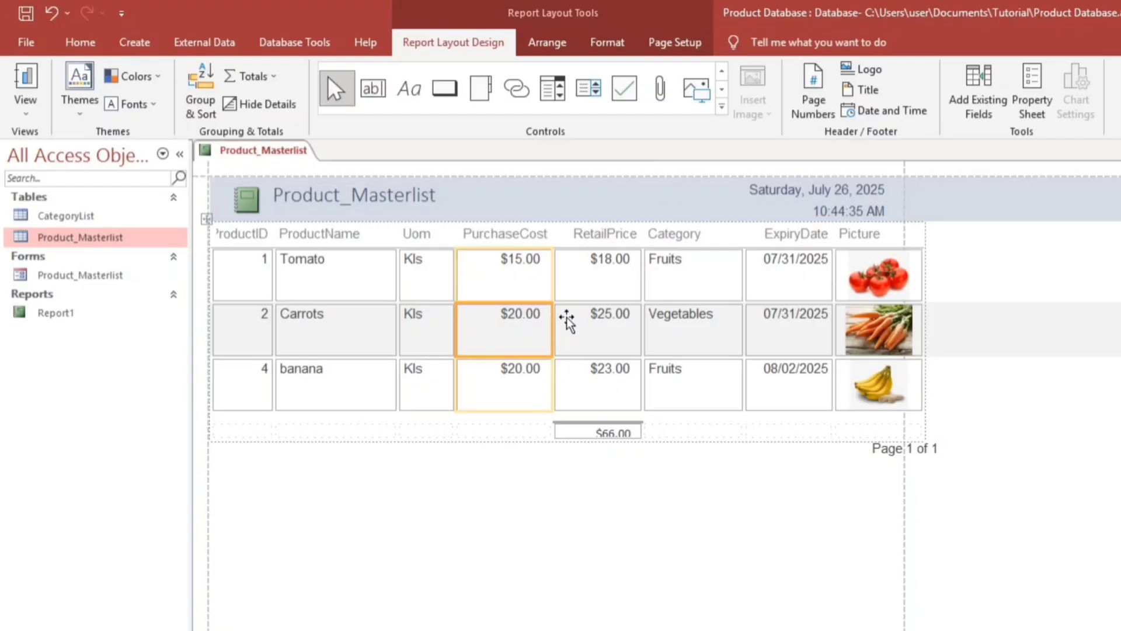
left_click_drag(552, 318, 537, 323)
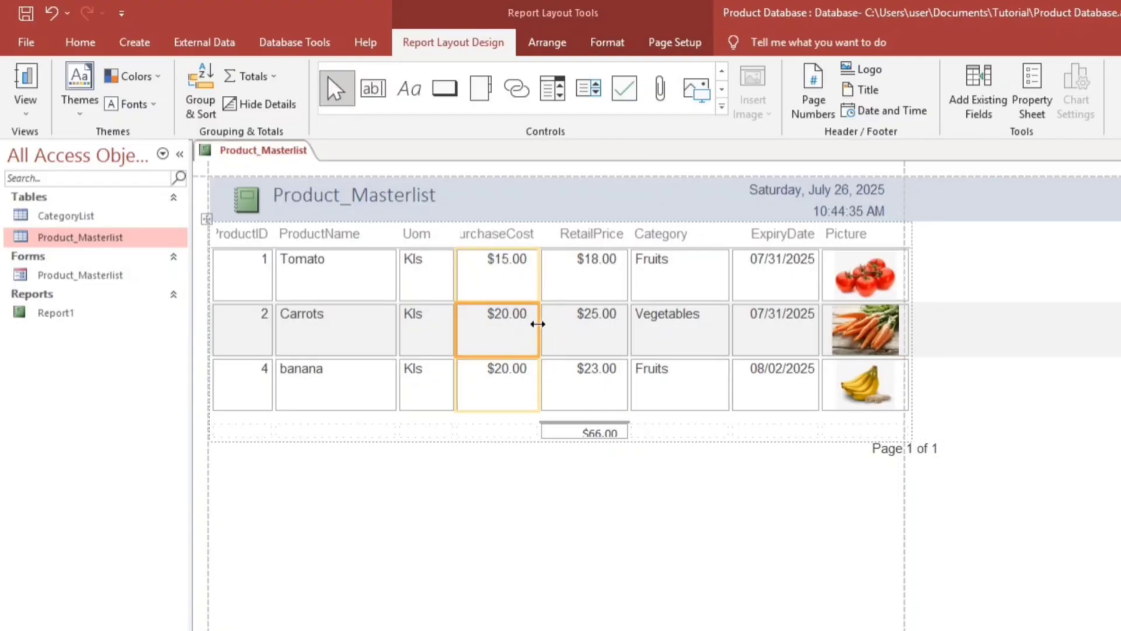
Step: Make the heading row taller so the captions wrap onto two lines
left_click(490, 498)
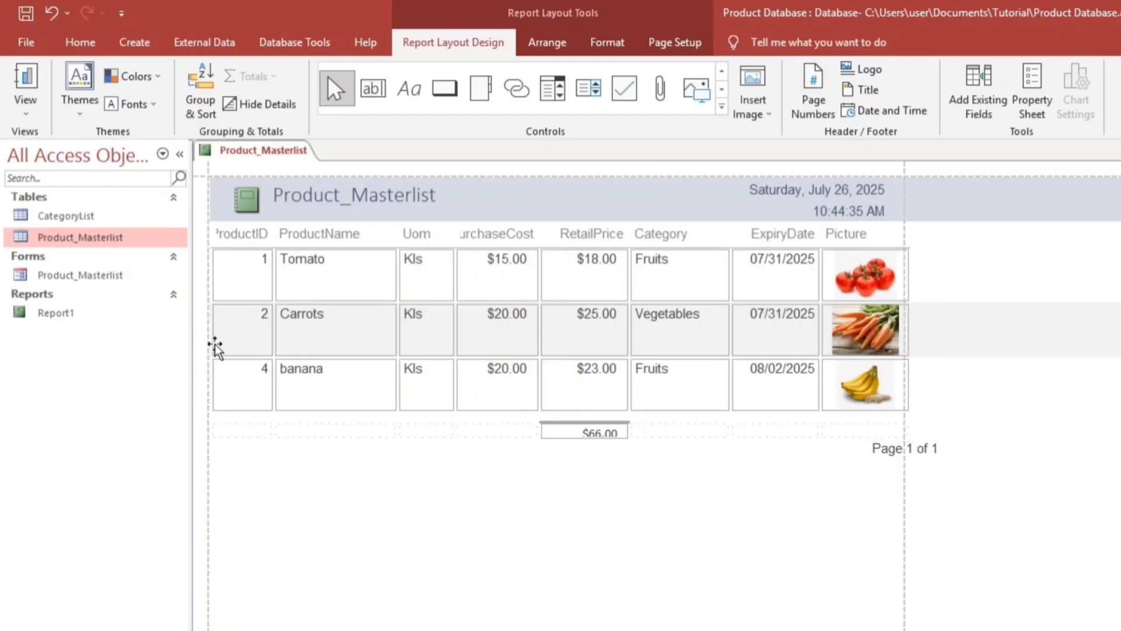
left_click(251, 239)
left_click_drag(260, 248, 259, 274)
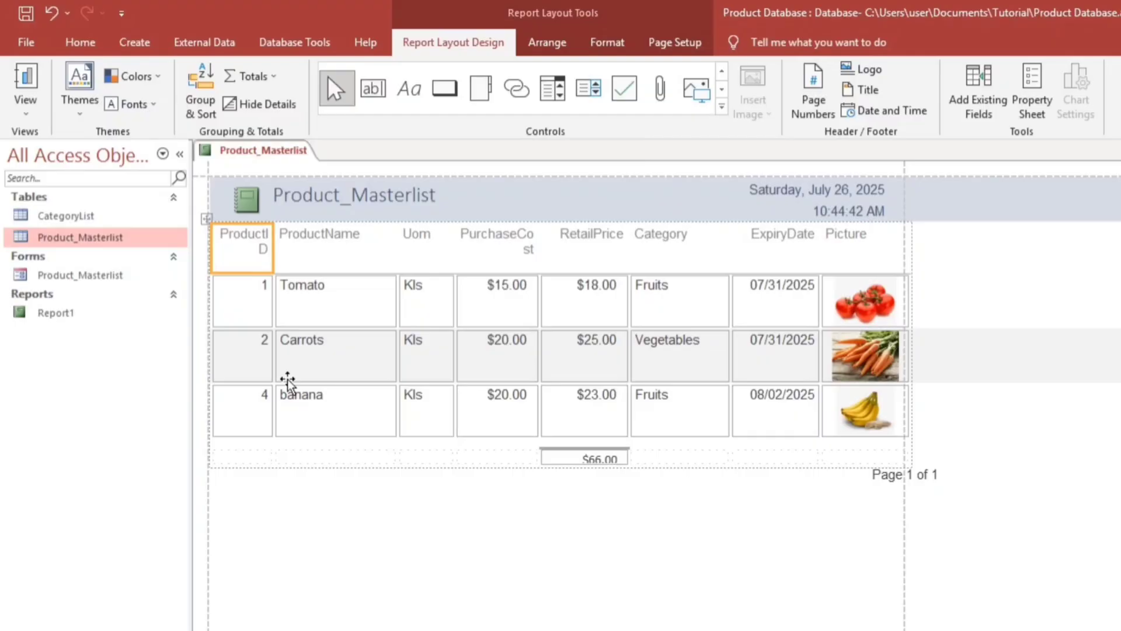
Step: Rename the headings to Product ID, Product Name and Purchase Cost
left_click(259, 237)
left_click(255, 235)
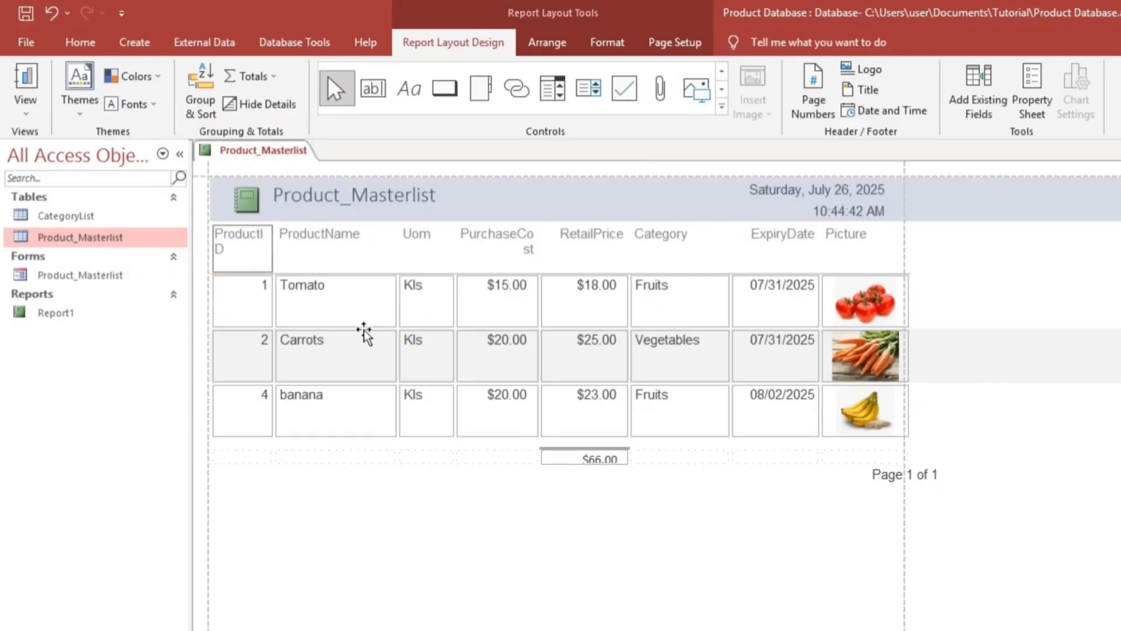
left_click(352, 536)
left_click(303, 235)
left_click(327, 235)
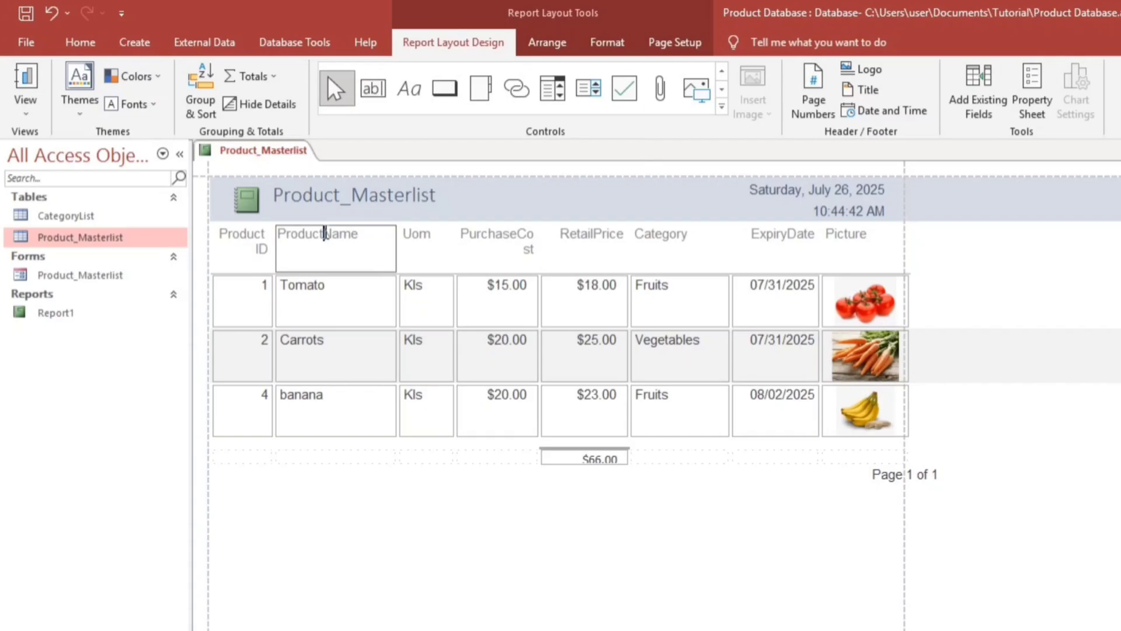
left_click(487, 247)
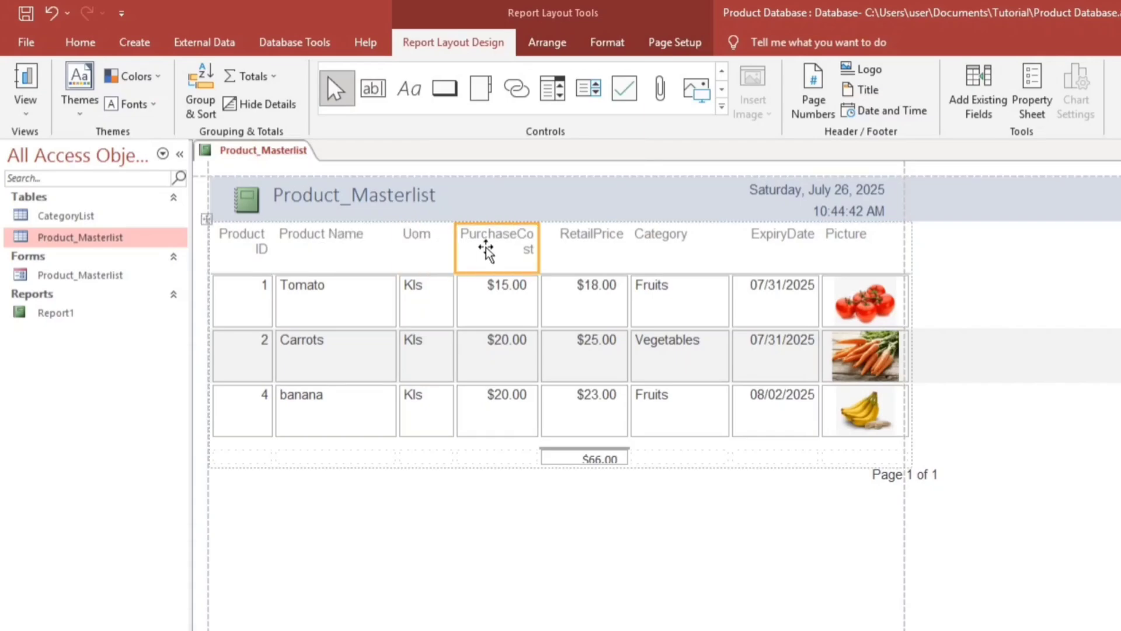
left_click(514, 233)
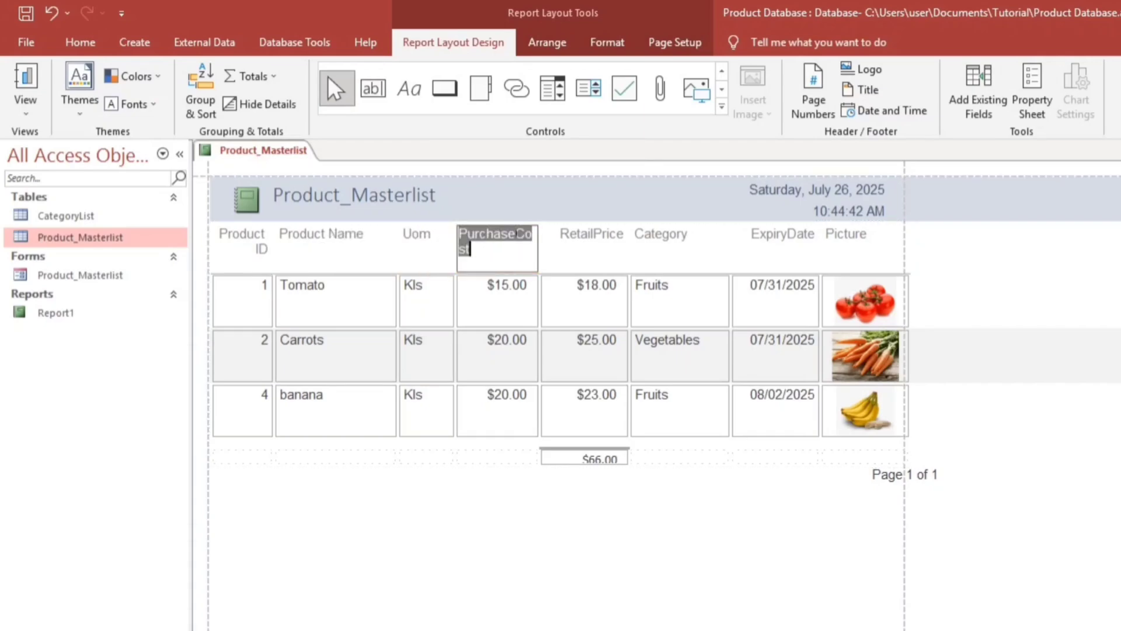
Step: Rename the headings to Retail Price and Expiry Date
left_click(594, 237)
left_click(595, 236)
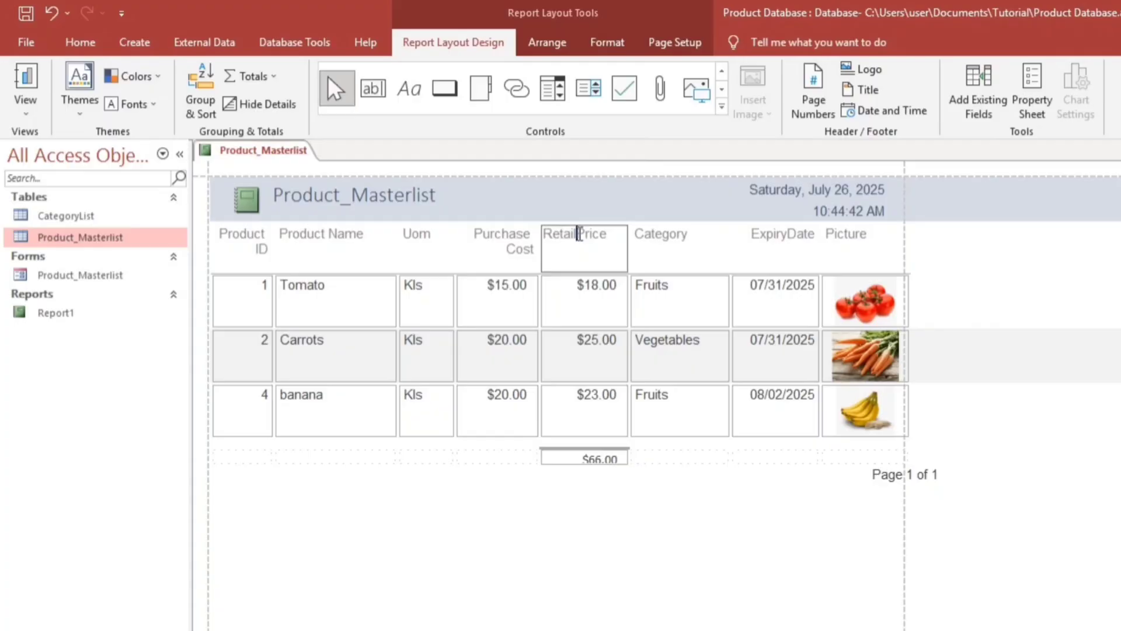
left_click(733, 238)
double_click(783, 237)
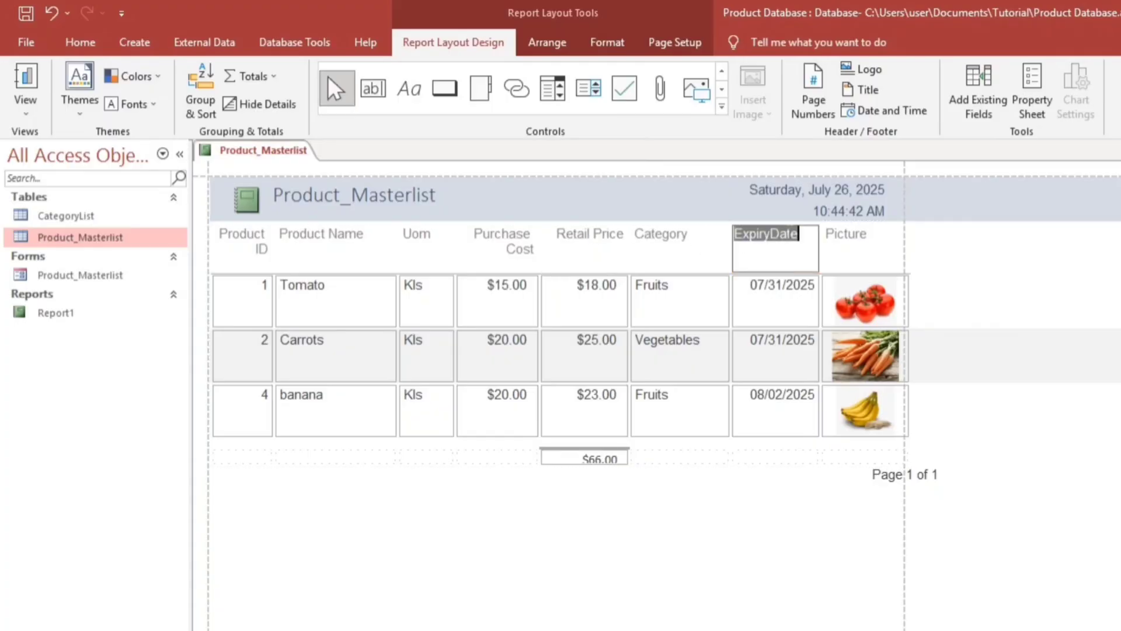
left_click(768, 235)
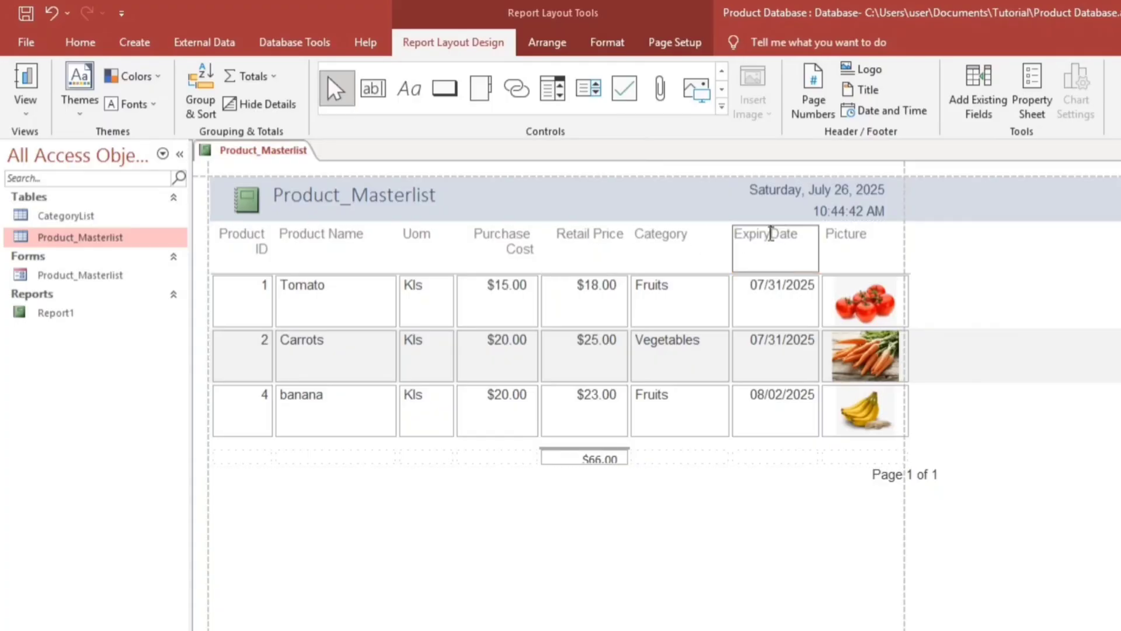
left_click(834, 240)
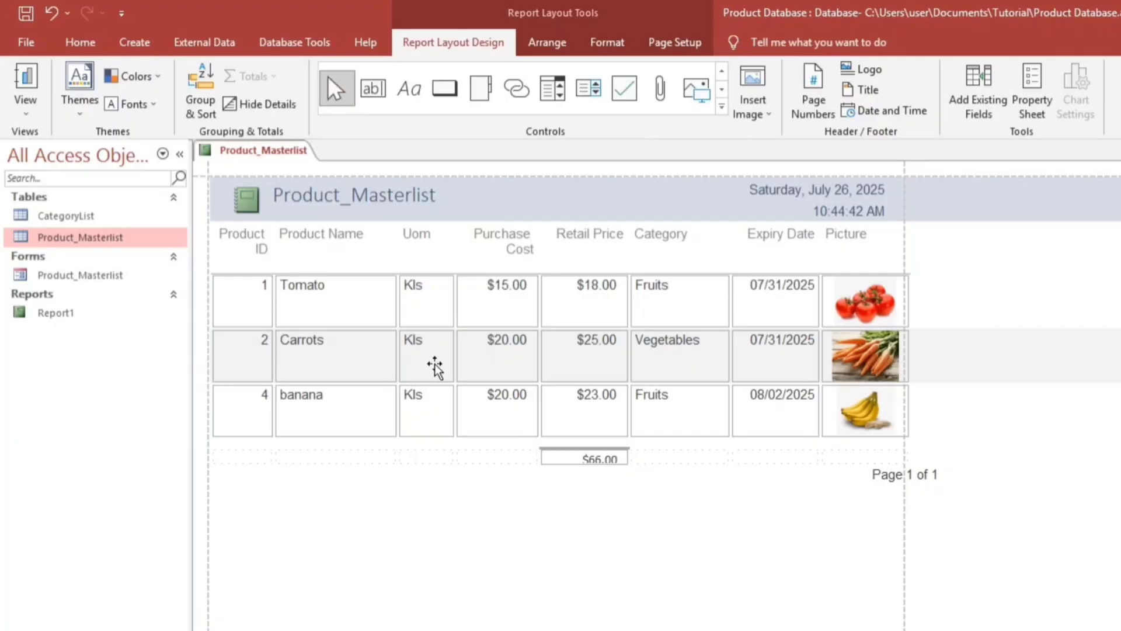
Step: Switch to Design View, select every control in the report, and open its Property Sheet
right_click(576, 531)
left_click(610, 578)
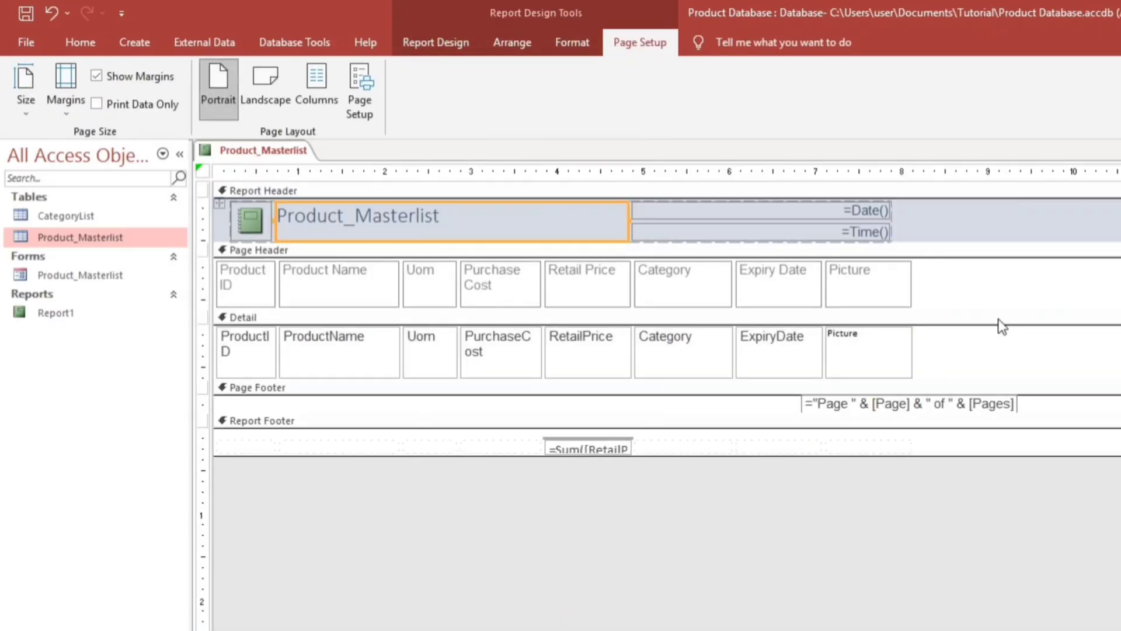
left_click_drag(953, 268, 225, 465)
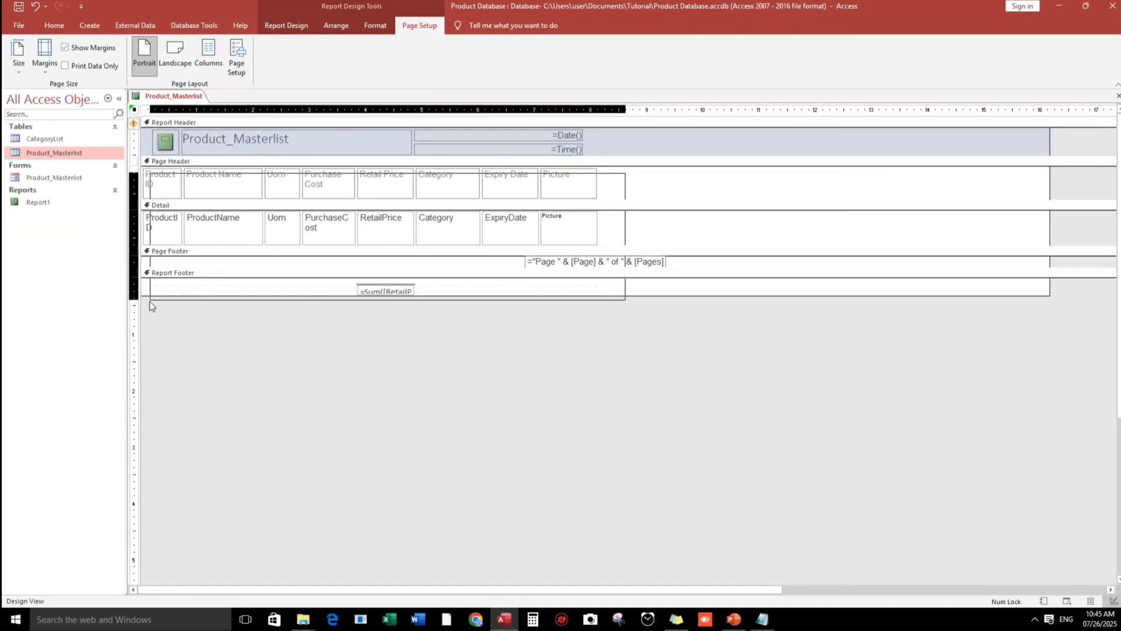
left_click_drag(150, 301, 149, 303)
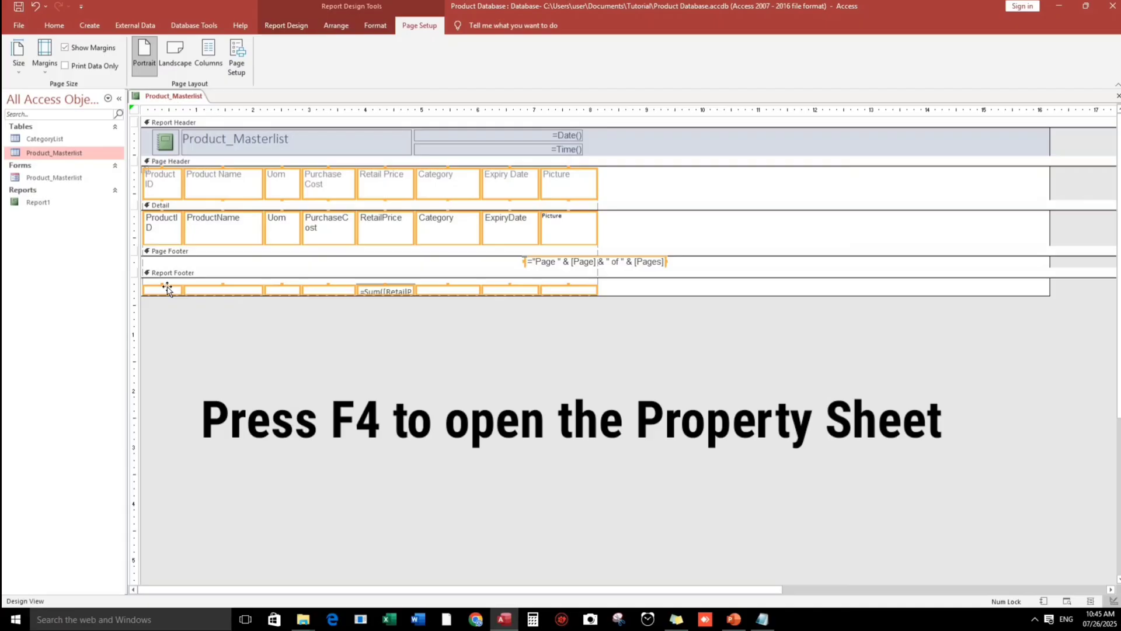
key("F4")
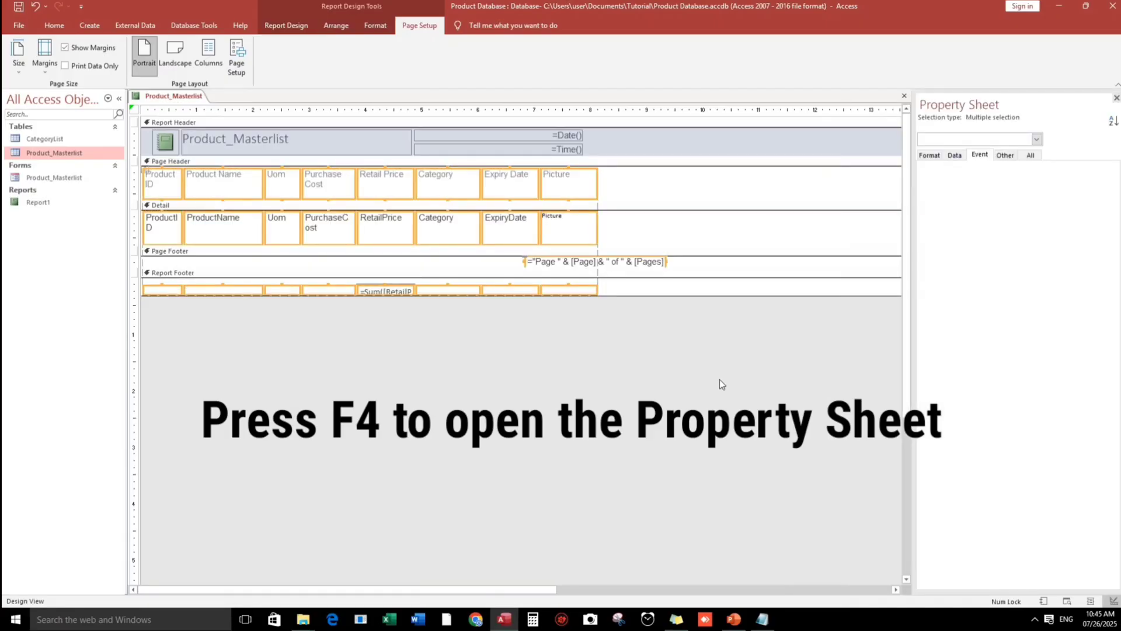
Step: Set the Top, Bottom, Left and Right Padding of all controls to 0
left_click(930, 156)
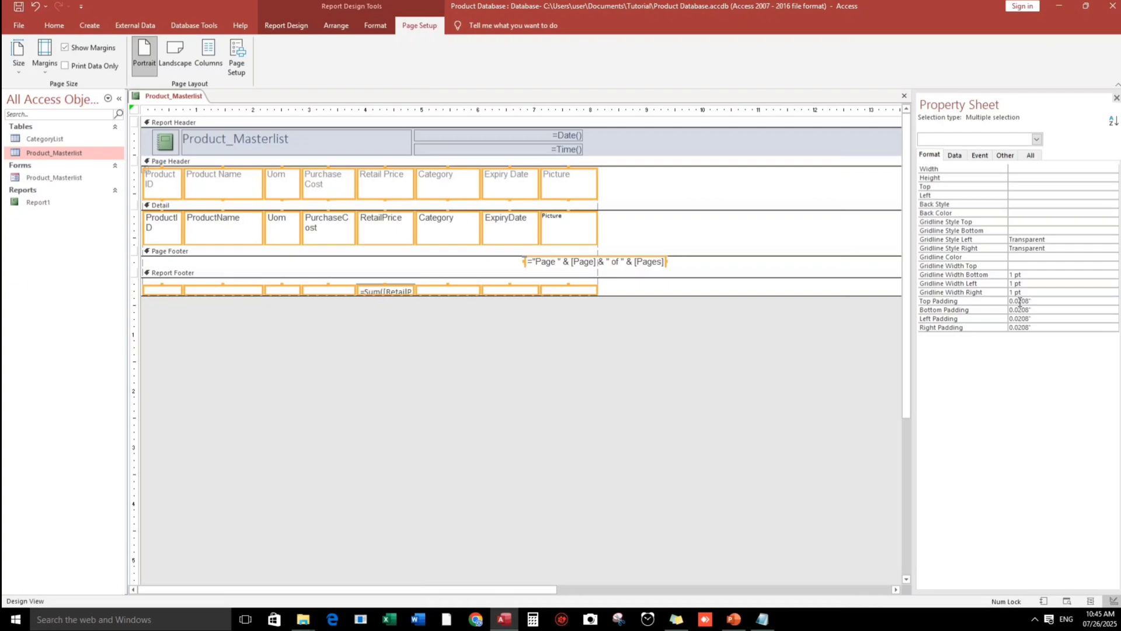
left_click(1049, 303)
type("0")
key("Return")
type("0")
key("Return")
type("0")
key("Return")
type("0")
key("Return")
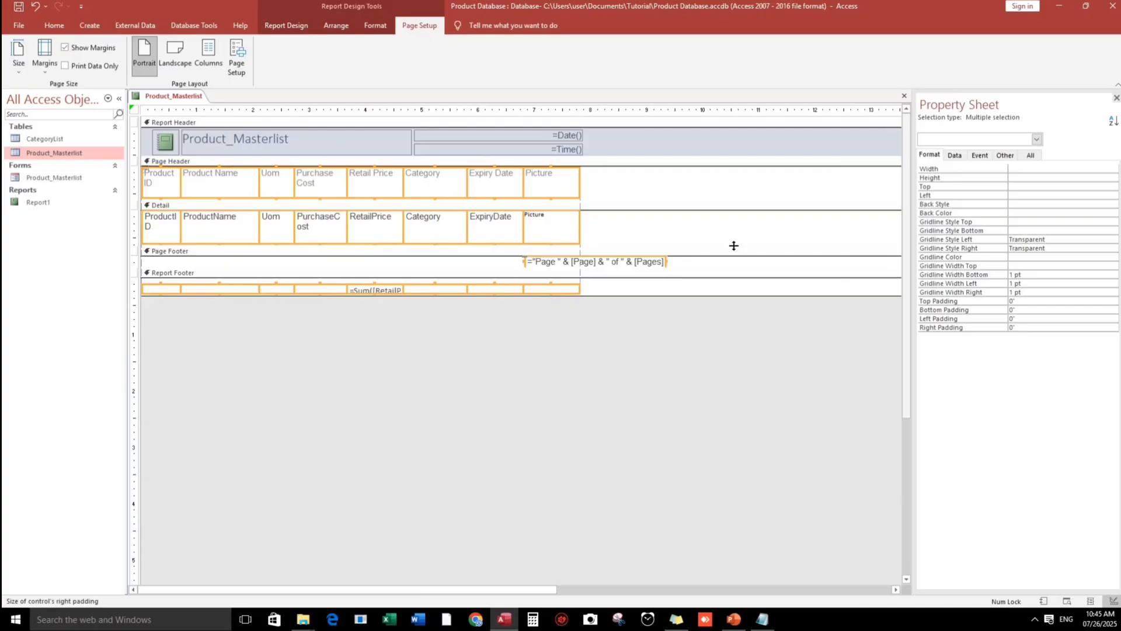
Step: Tighten the Page Header and Detail sections, move the page-number box left, and narrow the report to 7.8854"
left_click(595, 355)
left_click(497, 204)
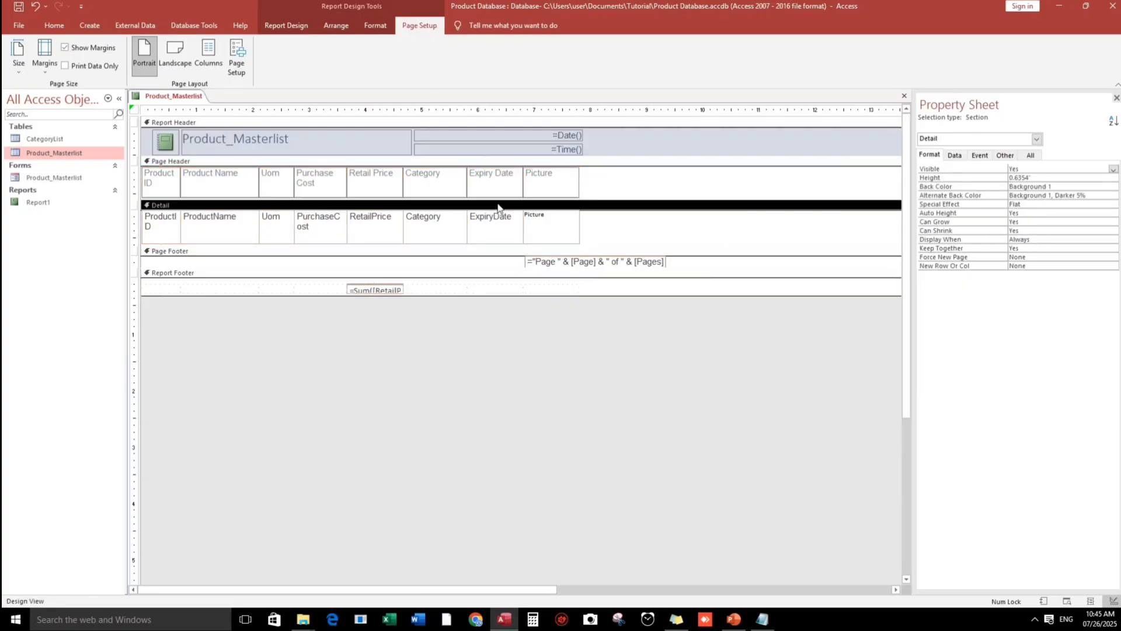
left_click_drag(498, 200, 498, 196)
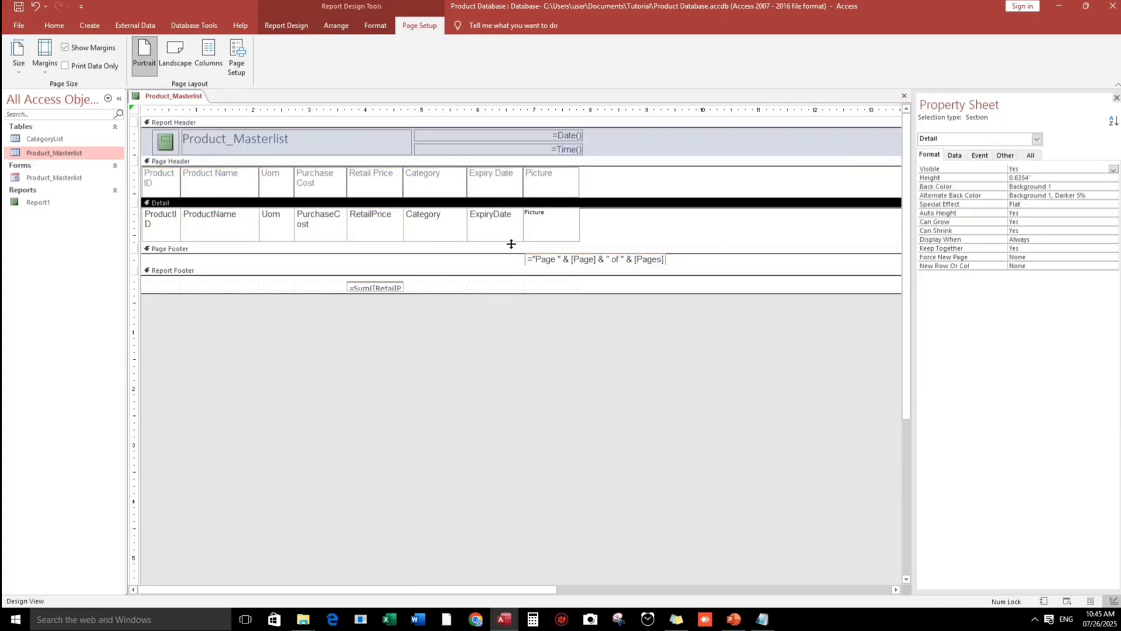
left_click(510, 249)
left_click_drag(510, 250, 507, 229)
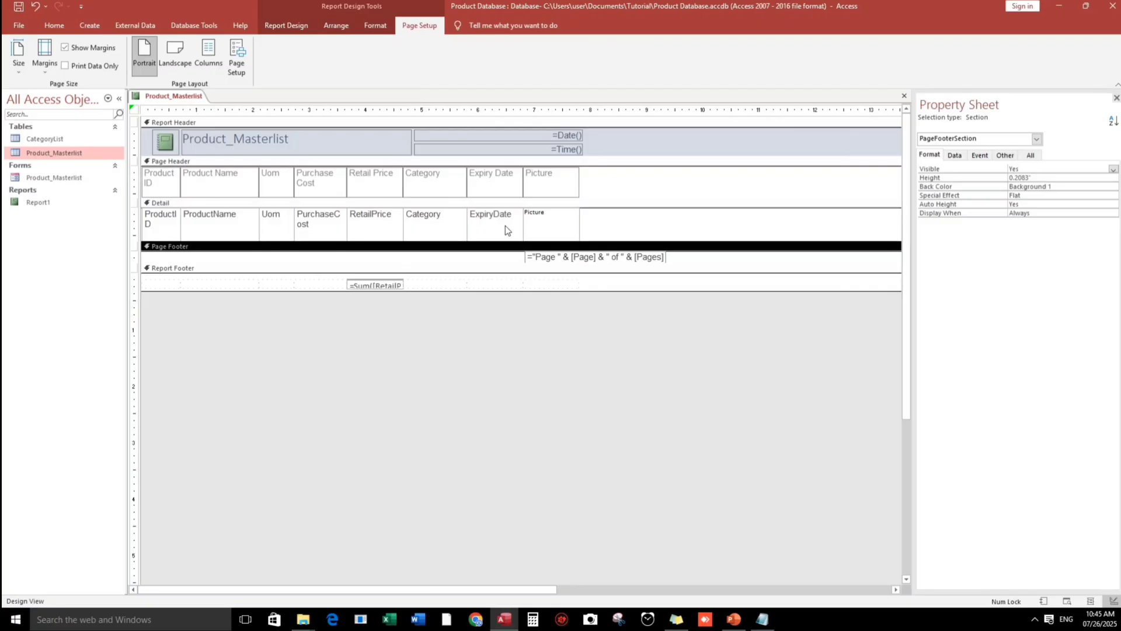
left_click_drag(624, 261, 529, 251)
left_click(562, 331)
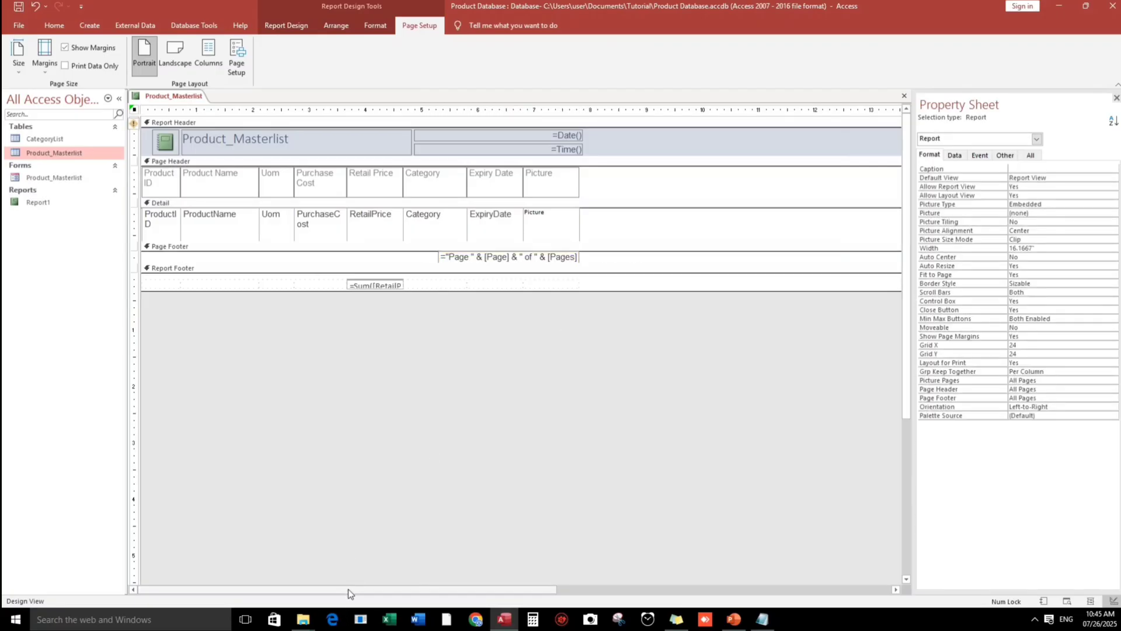
left_click_drag(356, 589, 692, 589)
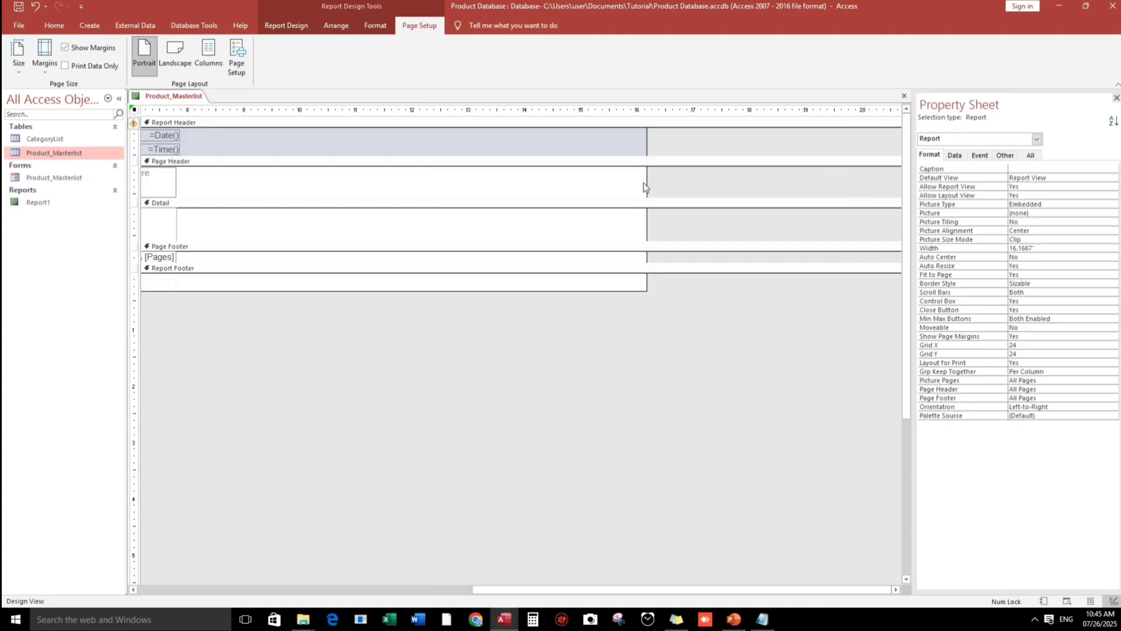
left_click_drag(647, 182, 180, 182)
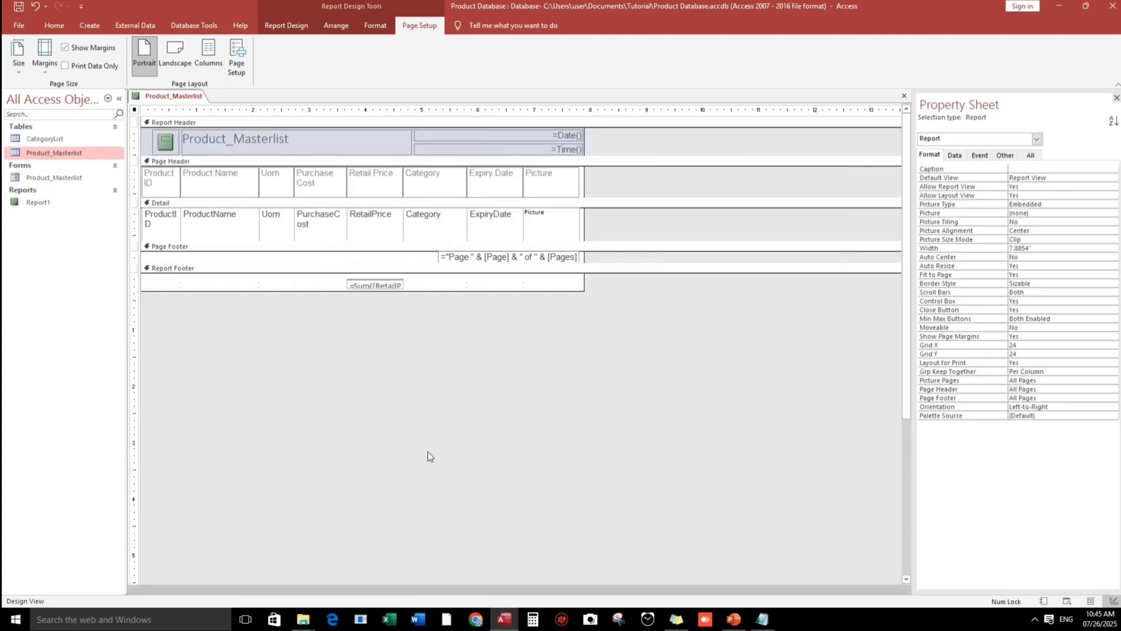
Step: Open the report in Print Preview, fitting the whole page
left_click(53, 26)
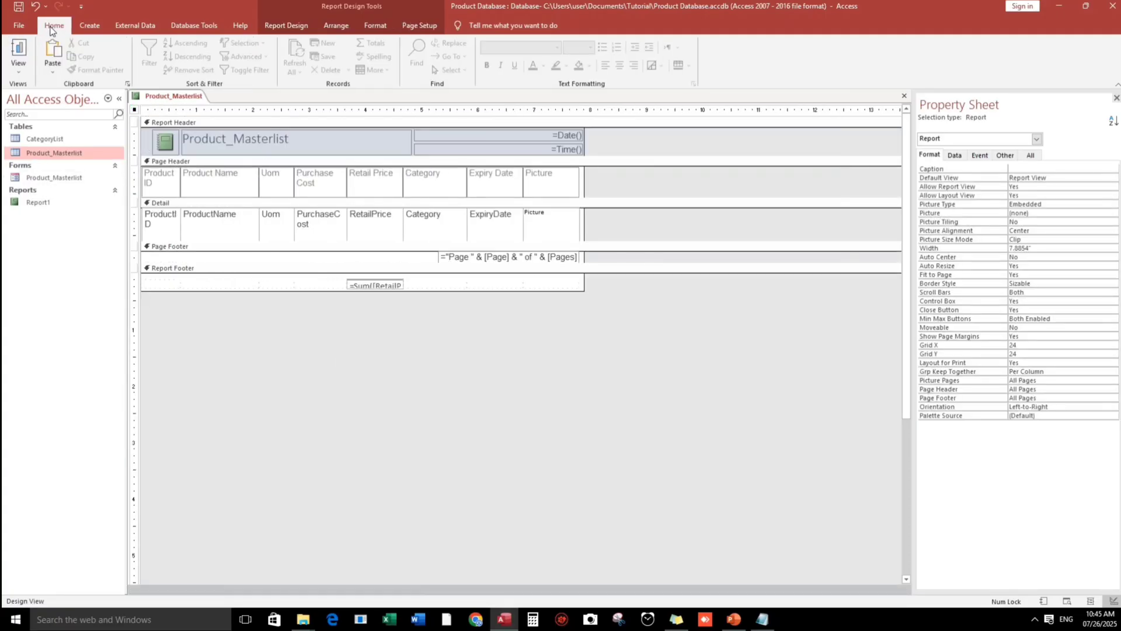
left_click(19, 72)
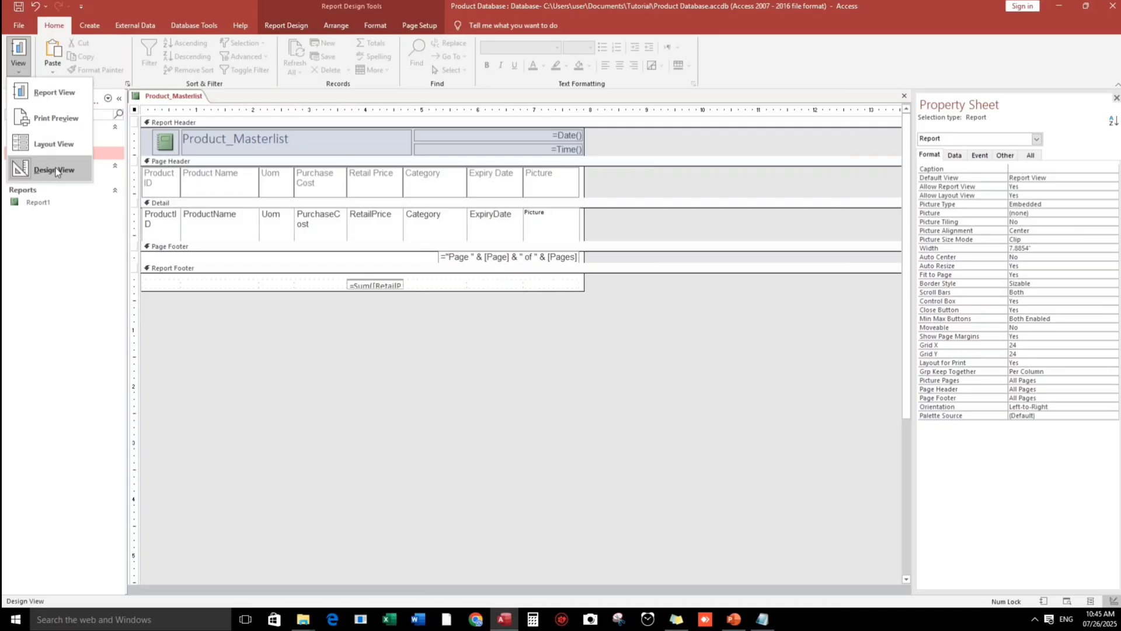
left_click(35, 120)
left_click(342, 189)
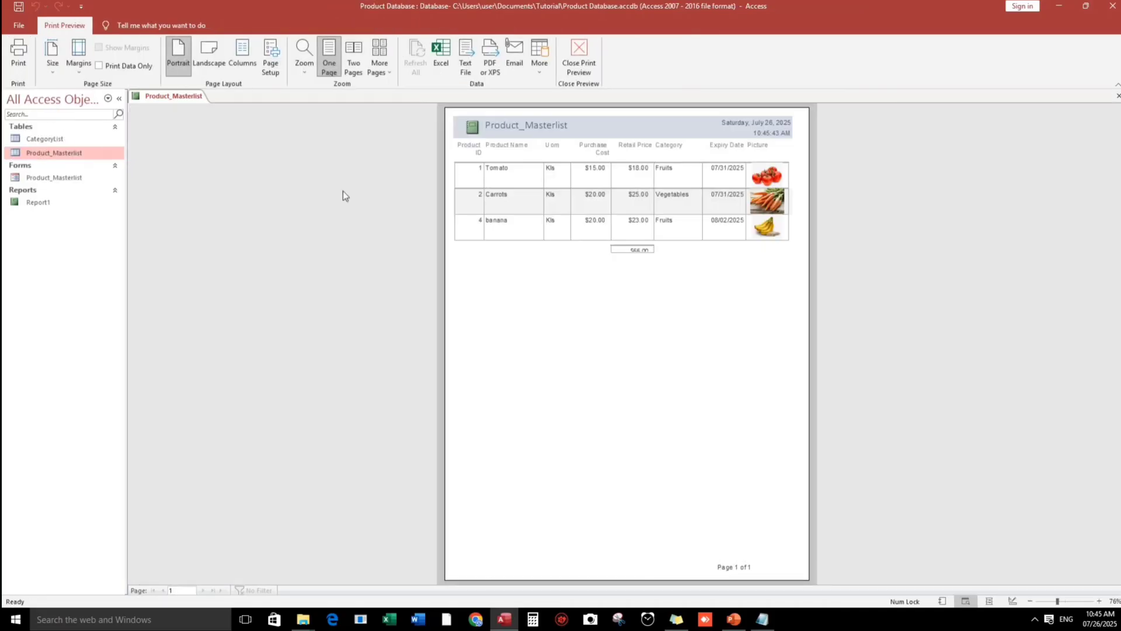
Step: Back in Design View, raise the Retail Price total box to the top of the Report Footer
right_click(657, 284)
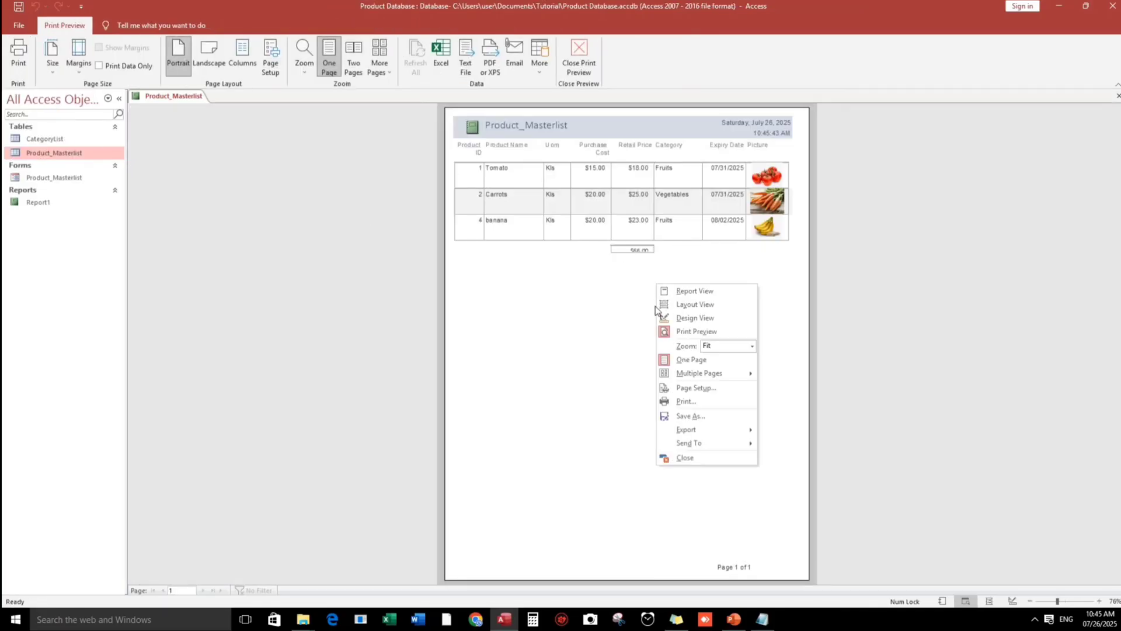
left_click(688, 317)
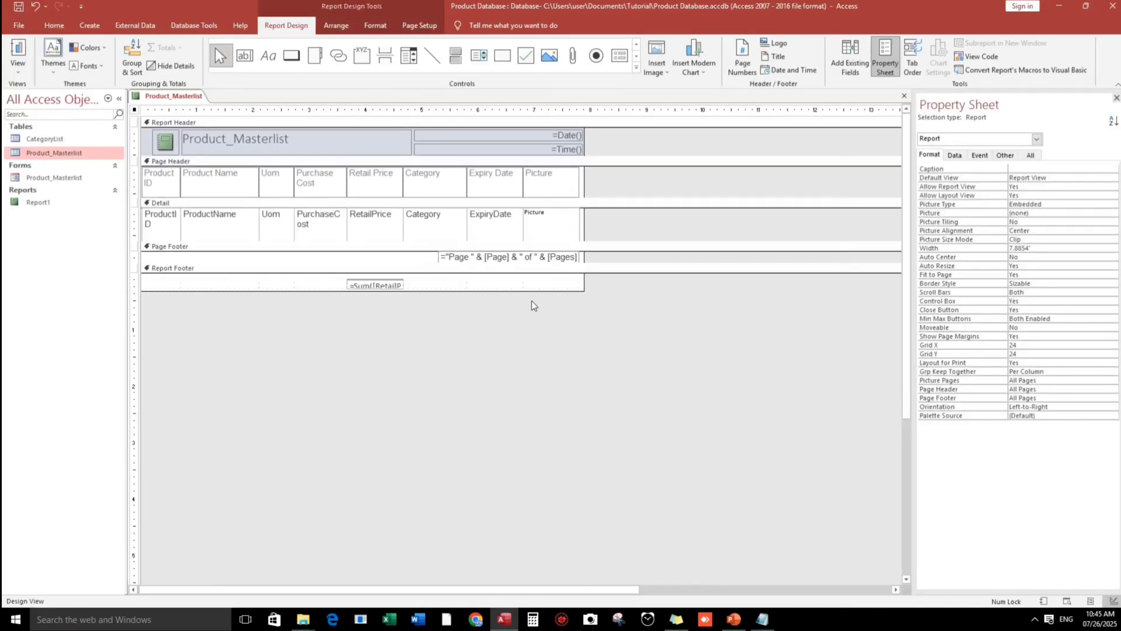
left_click(372, 289)
left_click_drag(375, 279, 375, 273)
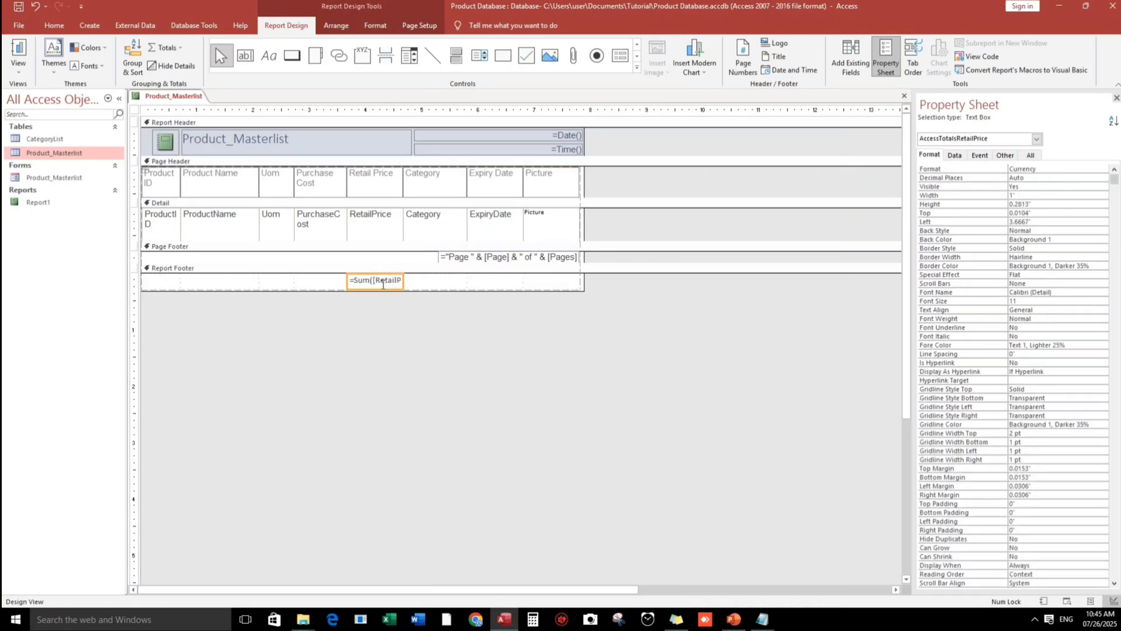
left_click(443, 314)
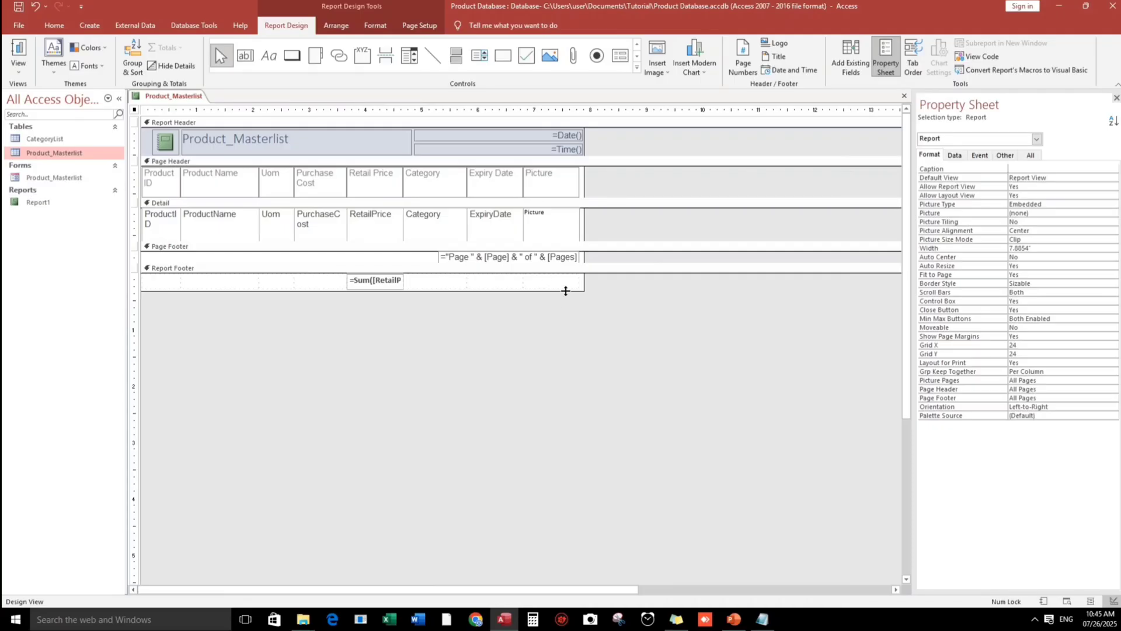
Step: Review the report with its data in Report View, then go back to Design View
left_click(18, 52)
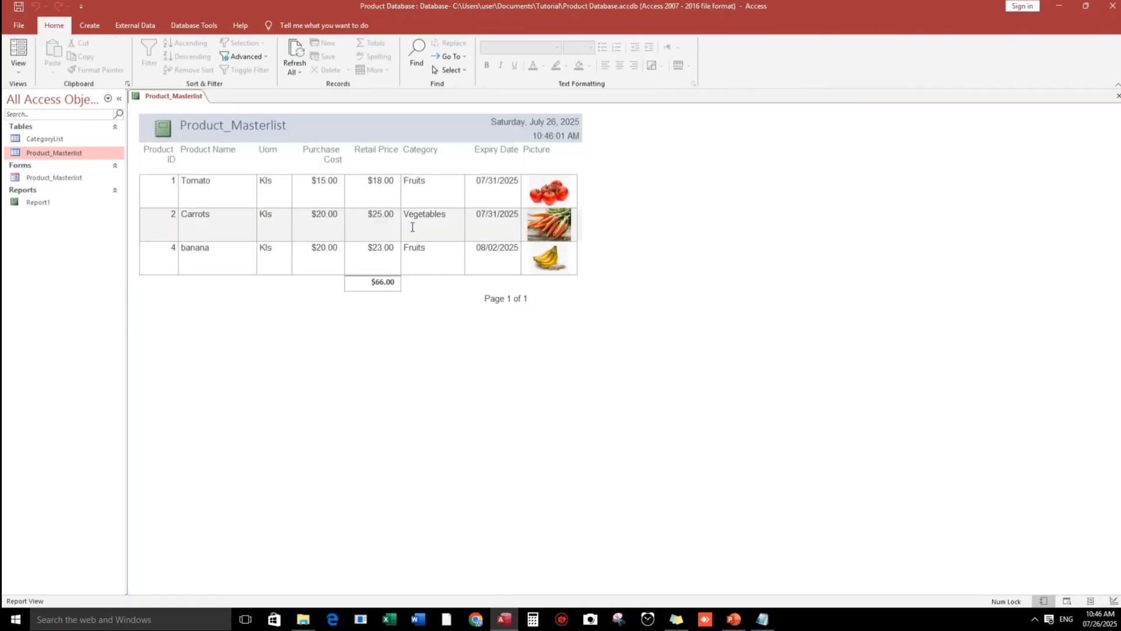
right_click(644, 196)
left_click(675, 236)
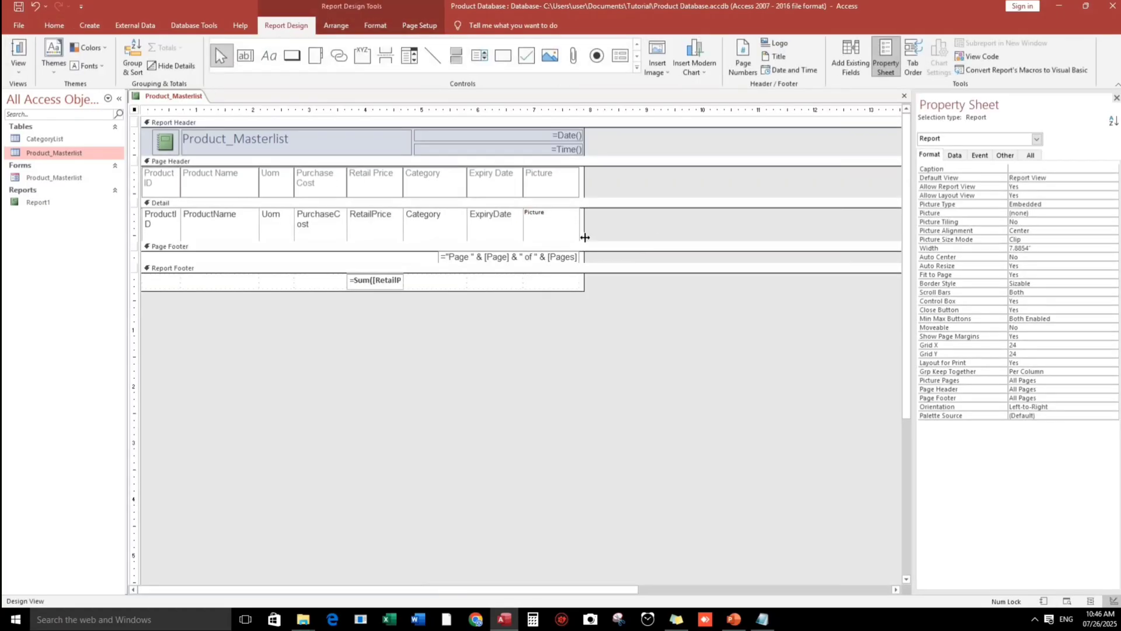
Step: Set the Detail section's Alternate Back Color to None so rows no longer alternate shading
left_click_drag(583, 229, 602, 228)
left_click(588, 232)
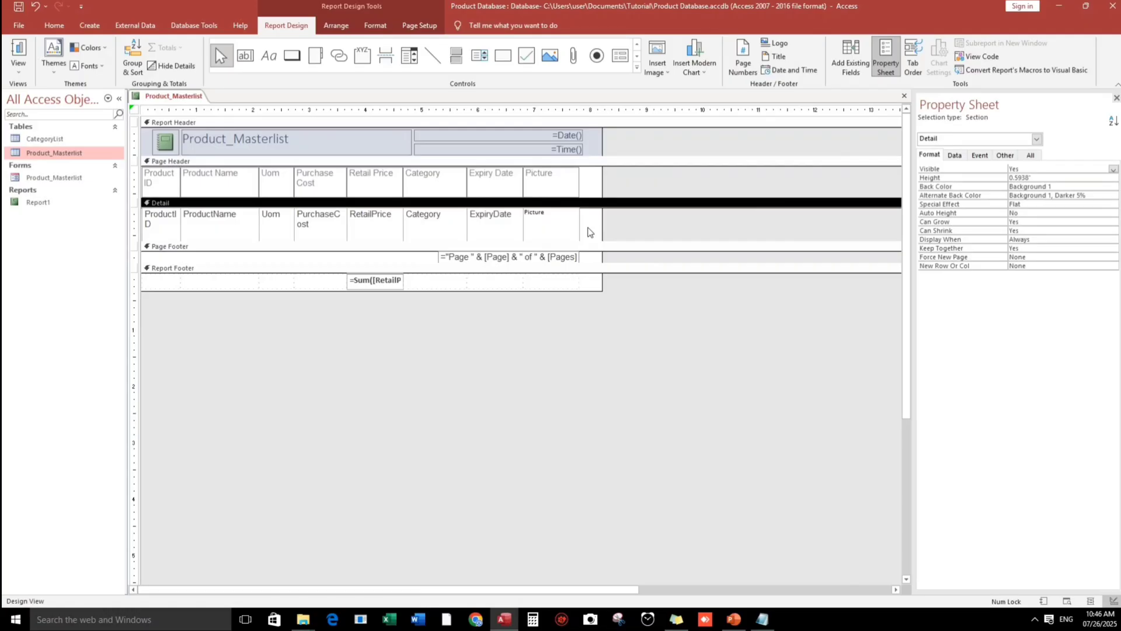
right_click(589, 232)
mouse_move(624, 306)
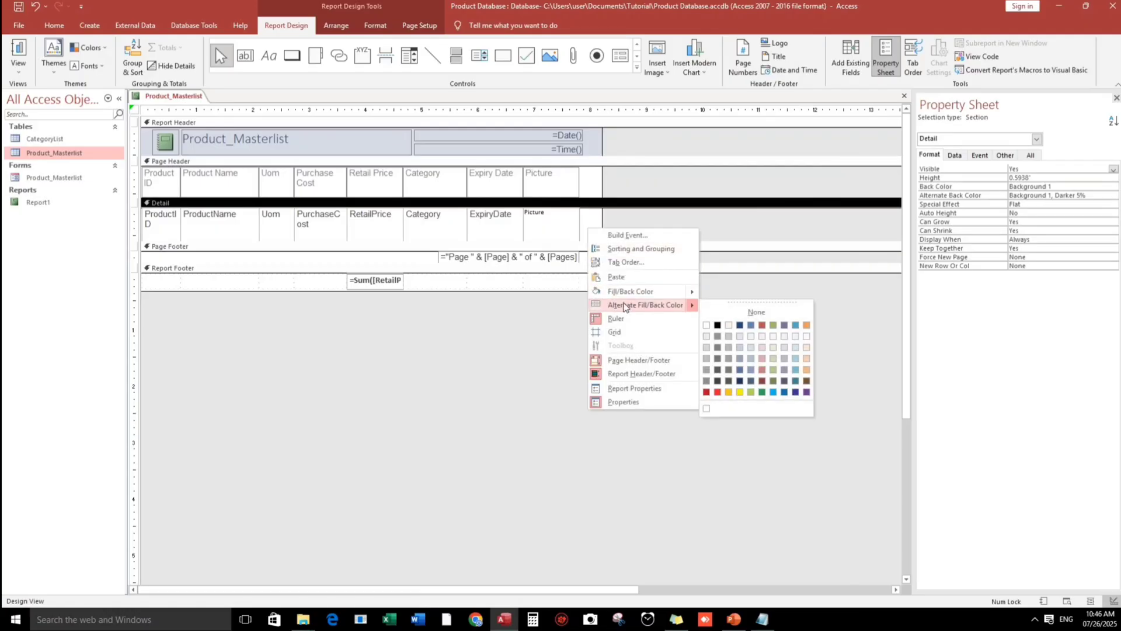
left_click(756, 312)
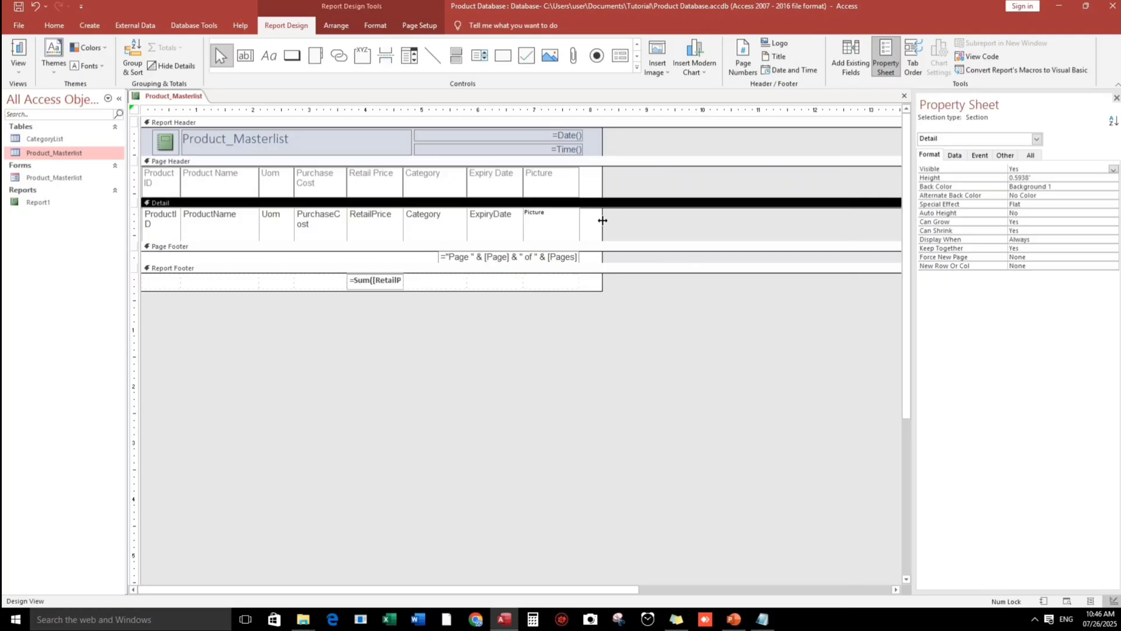
left_click_drag(603, 220, 575, 222)
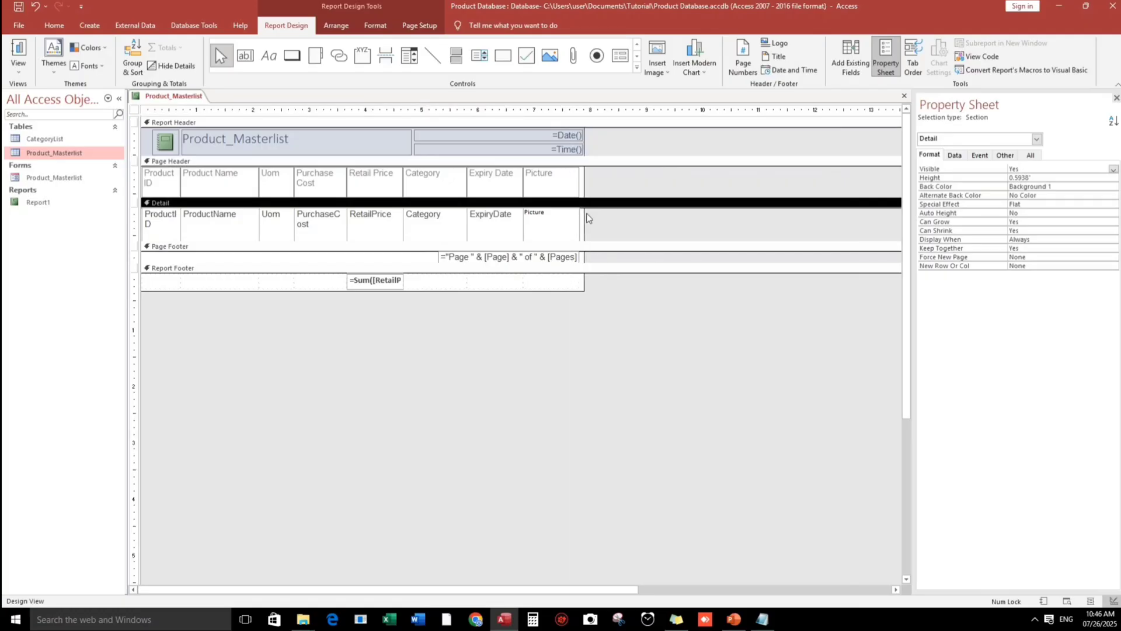
Step: Change the report header title to Product Masterlist
left_click(589, 138)
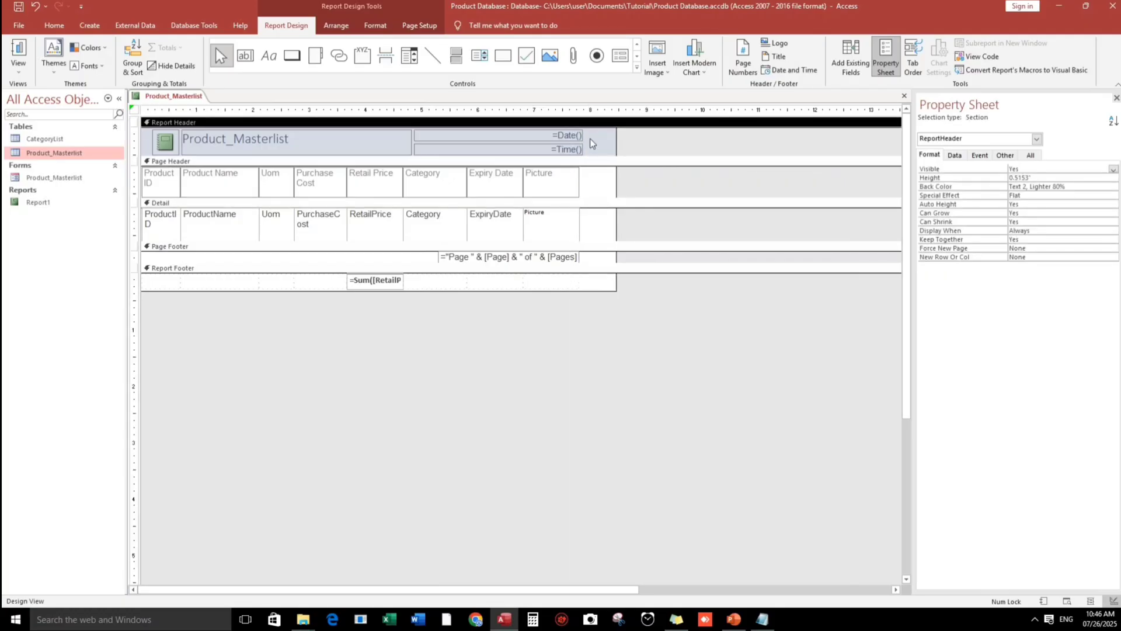
right_click(589, 138)
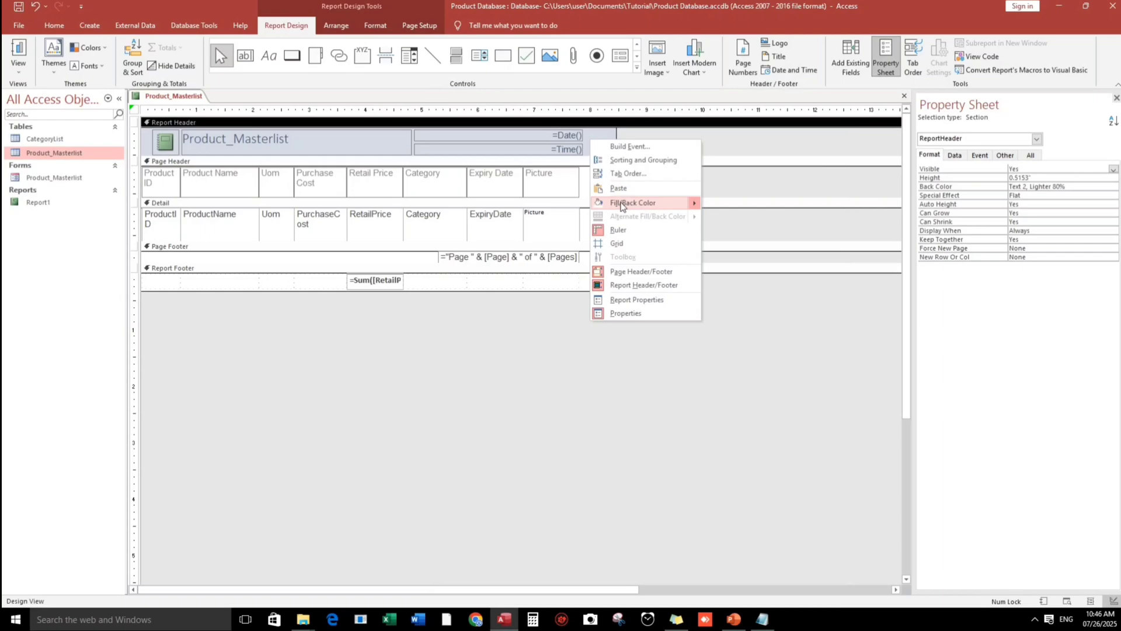
mouse_move(637, 203)
key("Escape")
left_click(687, 330)
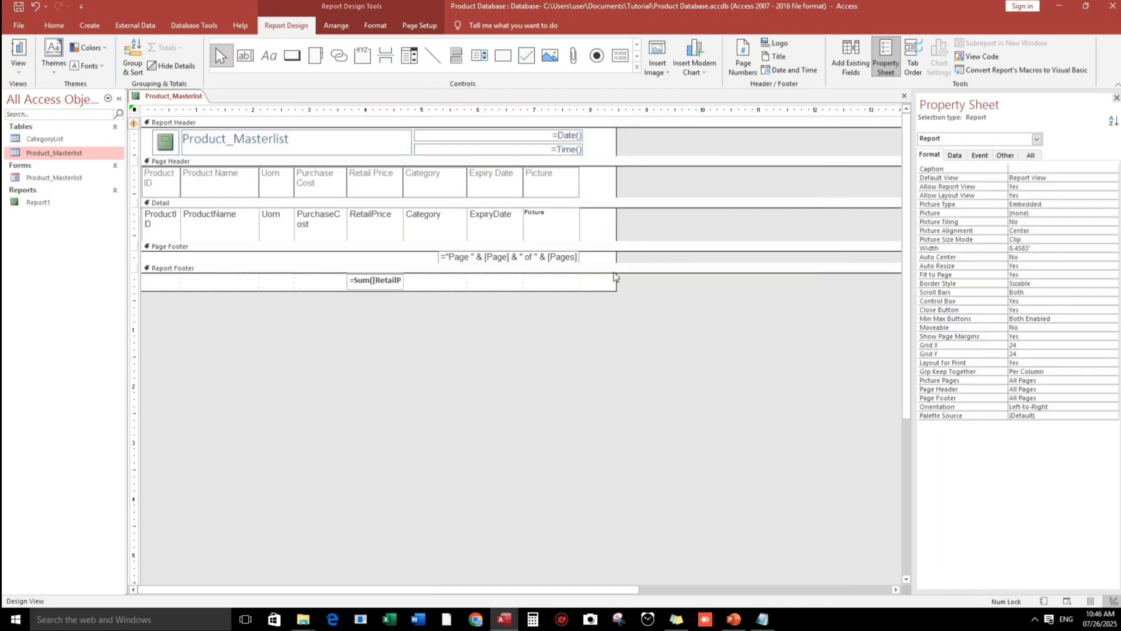
left_click(235, 143)
left_click(236, 143)
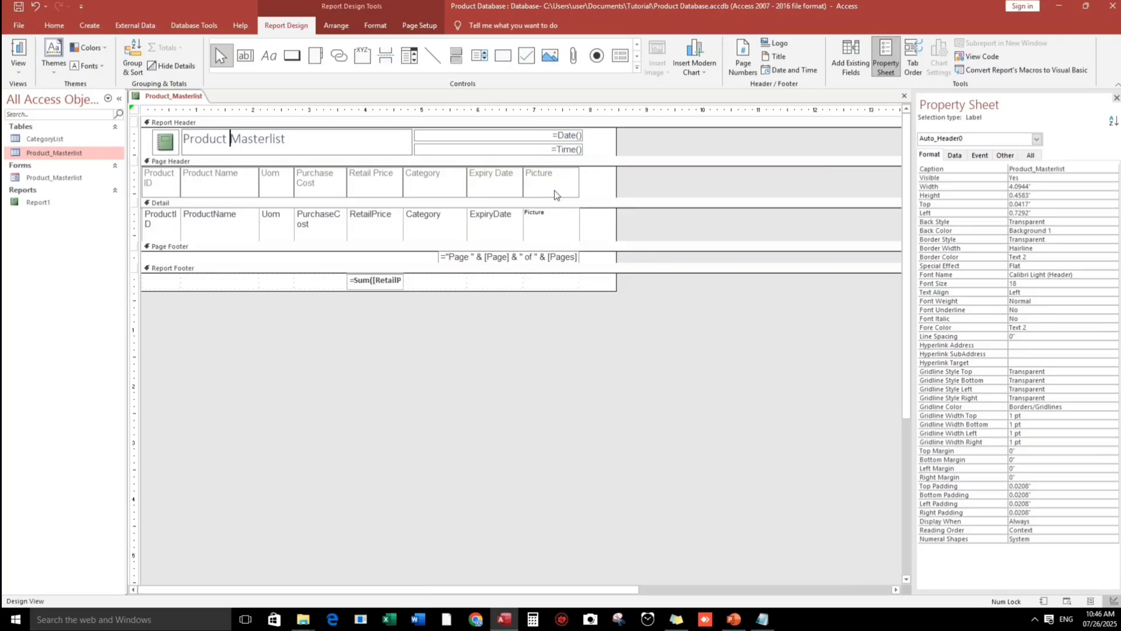
left_click_drag(616, 184, 584, 184)
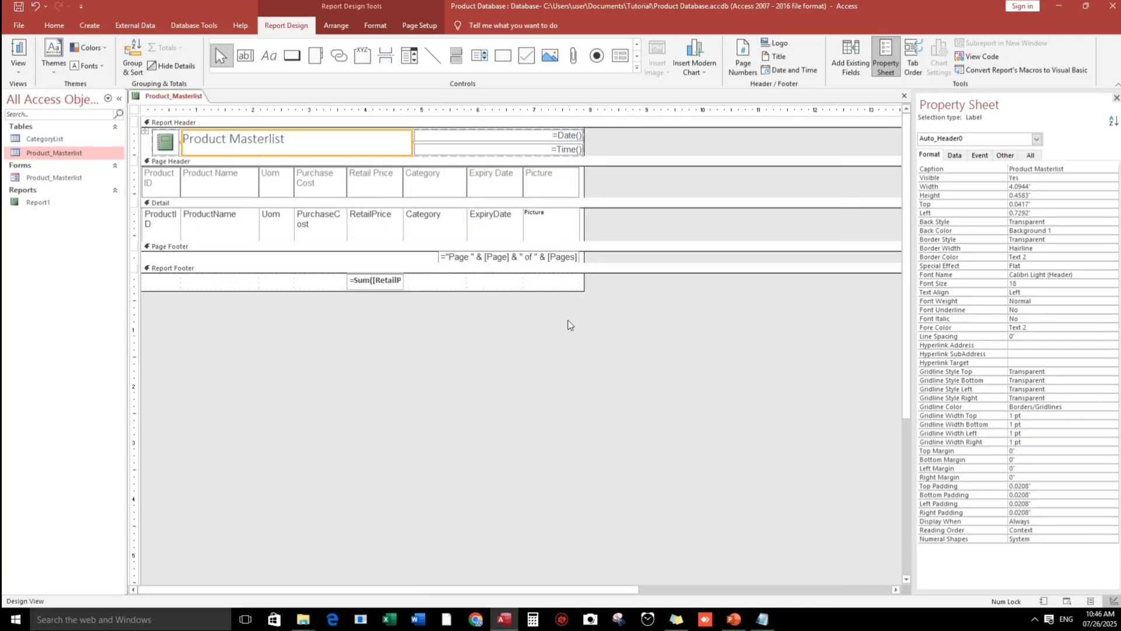
left_click(381, 314)
Step: Make the page-number footer 9-point, right-aligned and italic, then view the report
left_click(467, 259)
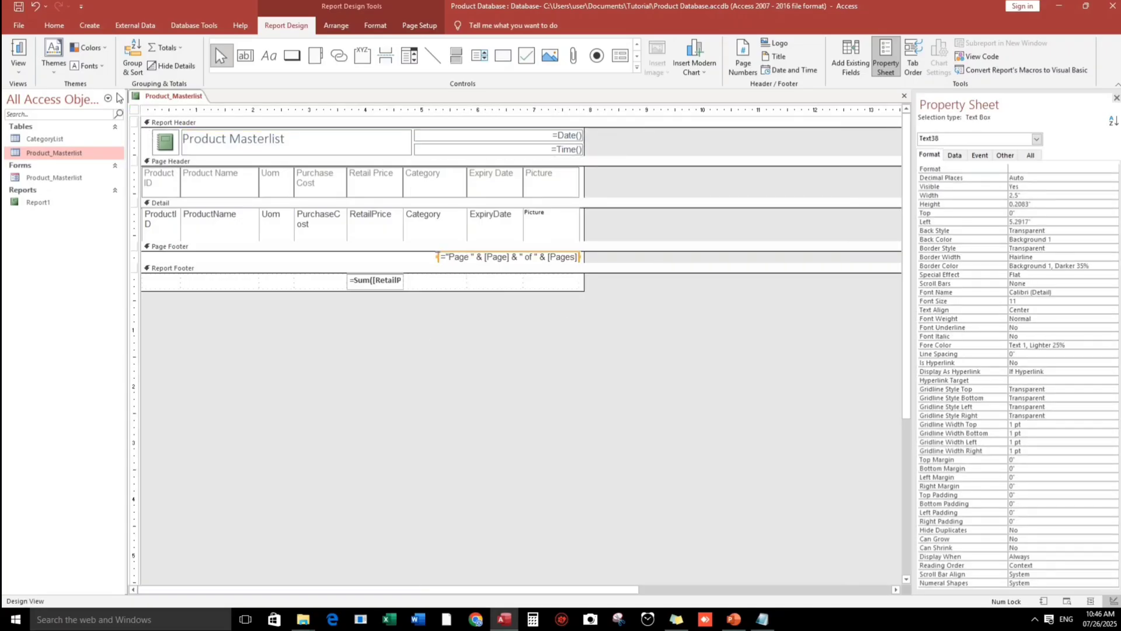
left_click(54, 25)
left_click(576, 50)
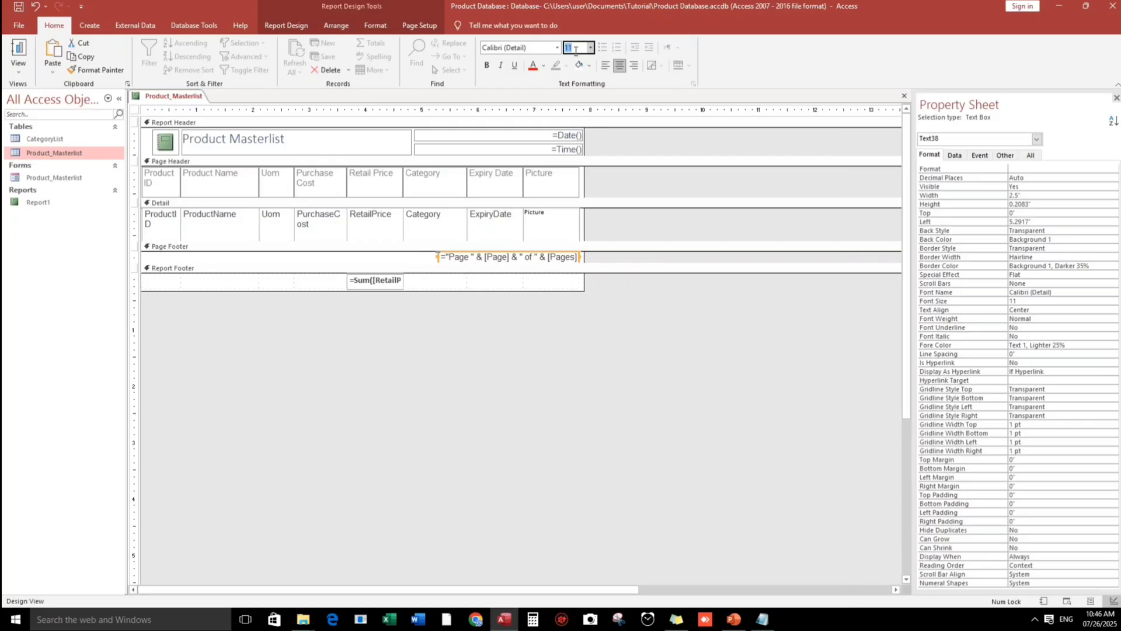
type("9")
key("Return")
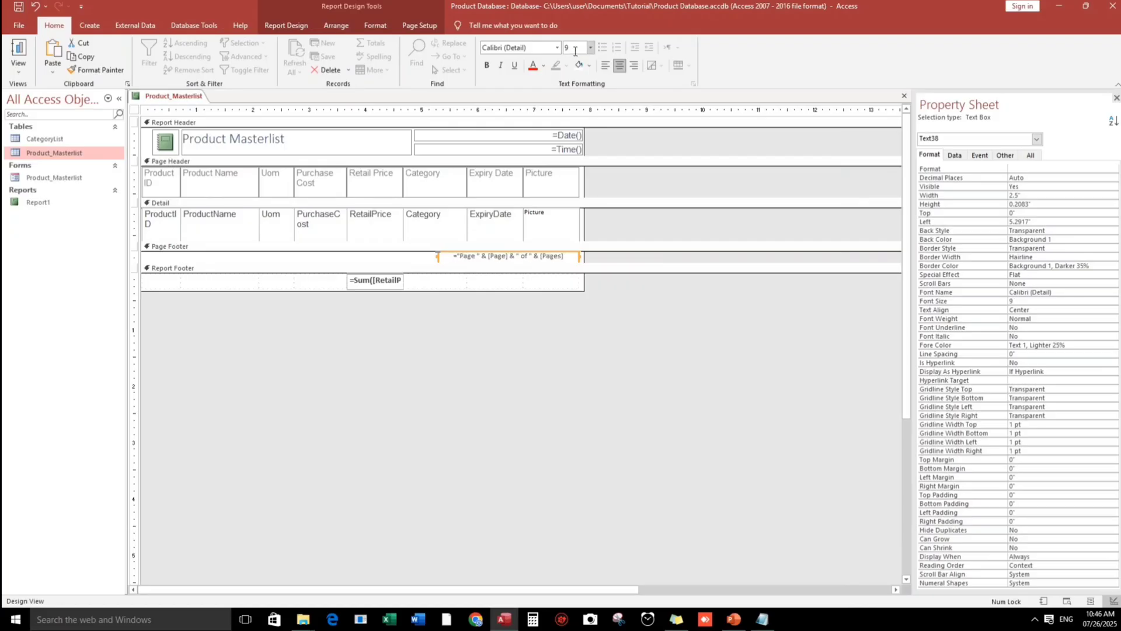
left_click(634, 66)
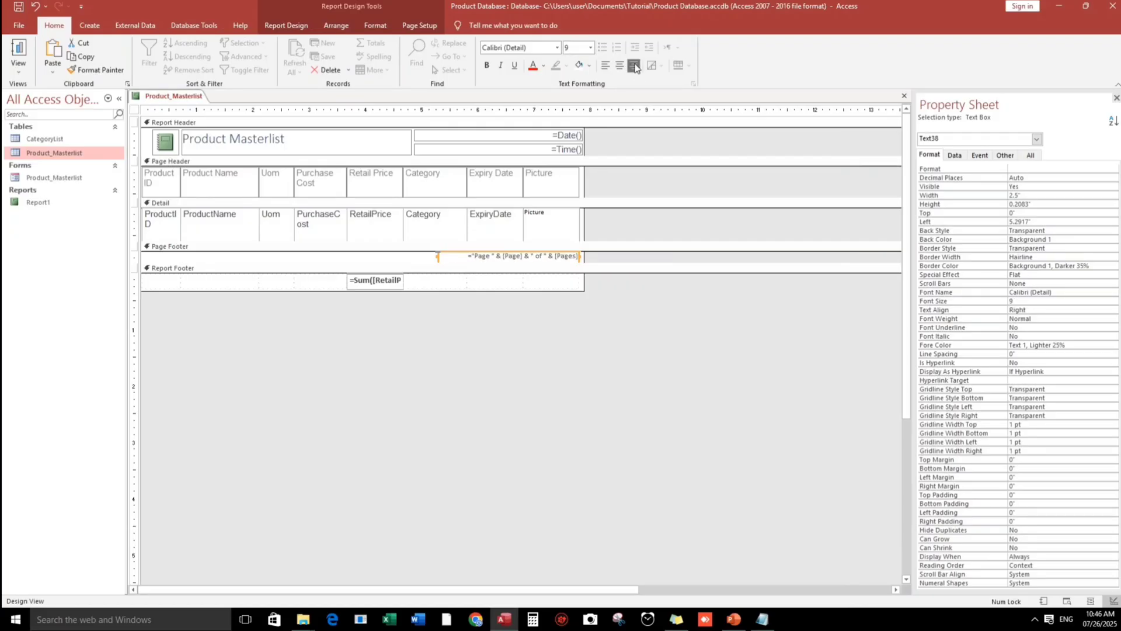
left_click(501, 65)
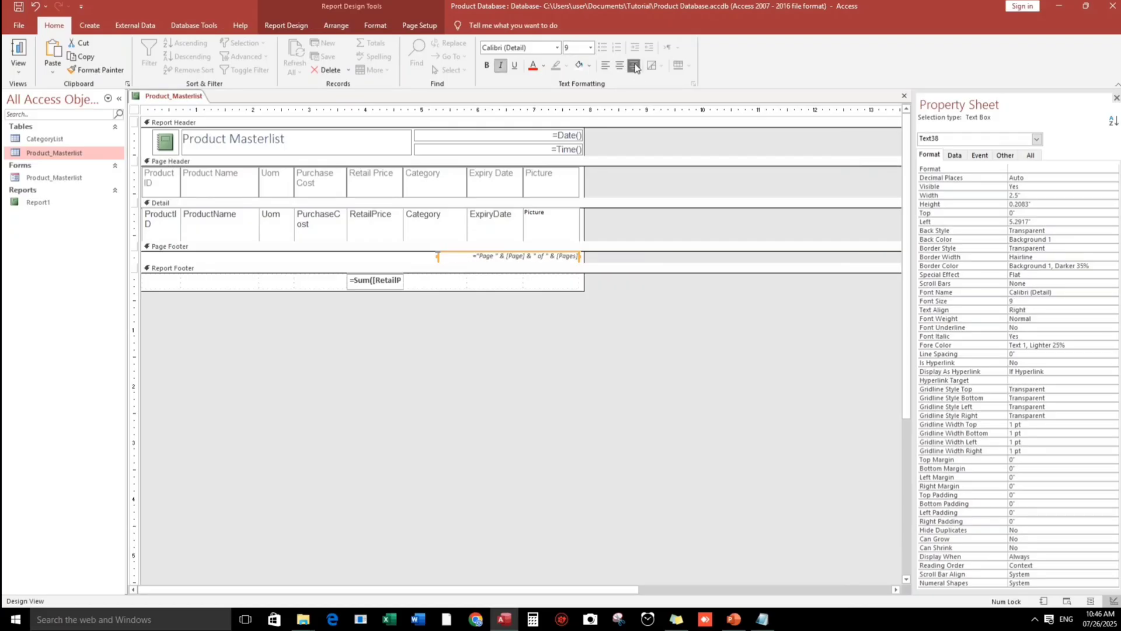
left_click(447, 353)
left_click(18, 58)
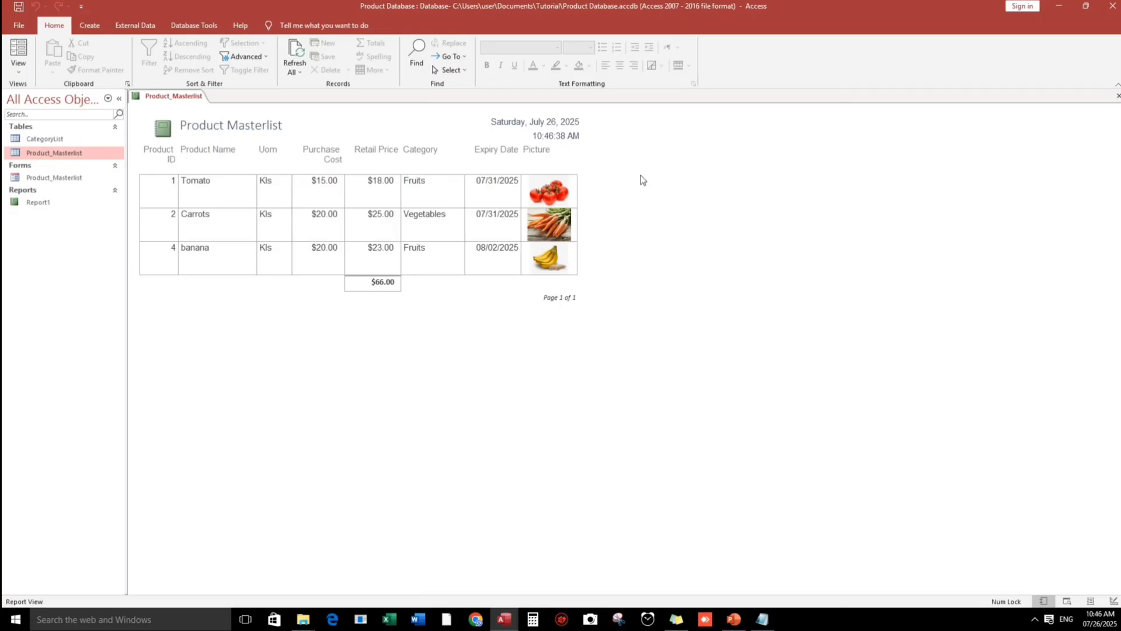
Step: In Design View, give all the Page Header column labels a Solid border
right_click(688, 188)
left_click(719, 224)
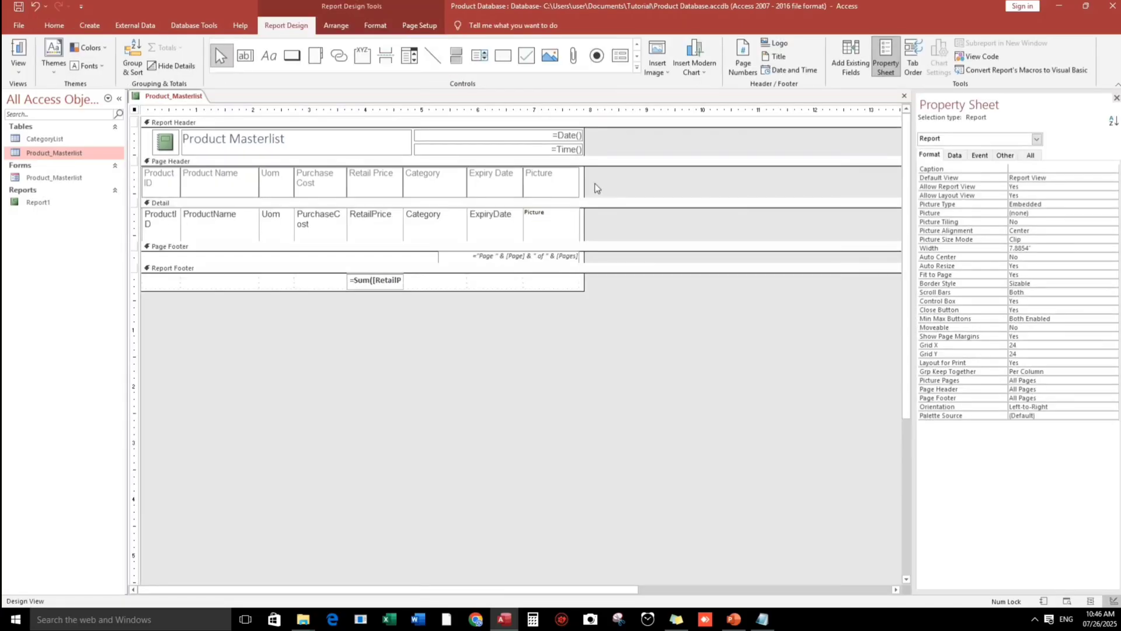
left_click_drag(595, 178, 168, 187)
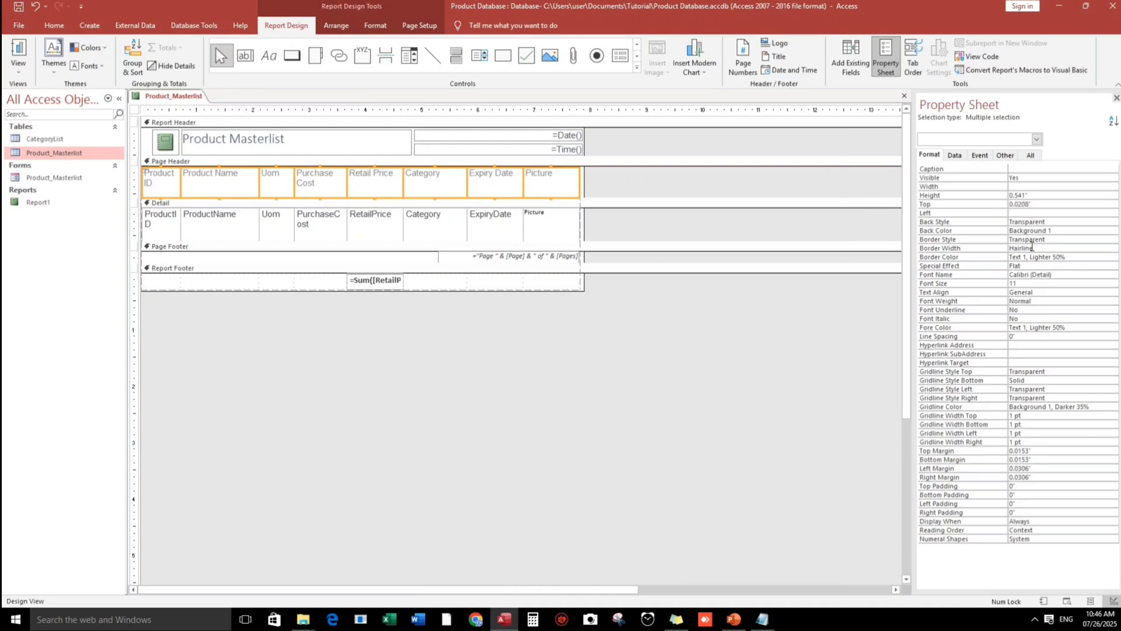
left_click(1045, 239)
left_click(1113, 240)
left_click(1033, 258)
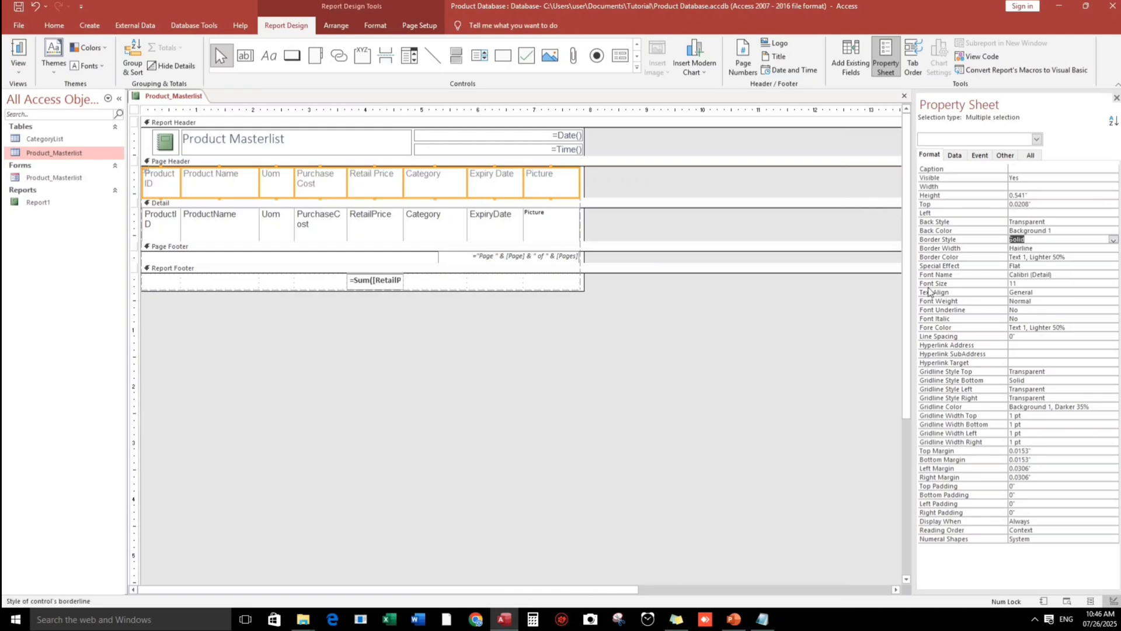
left_click(578, 345)
Step: Make the eight heading labels bold with a darker font colour, then view the report
left_click_drag(606, 180, 37, 187)
left_click(54, 25)
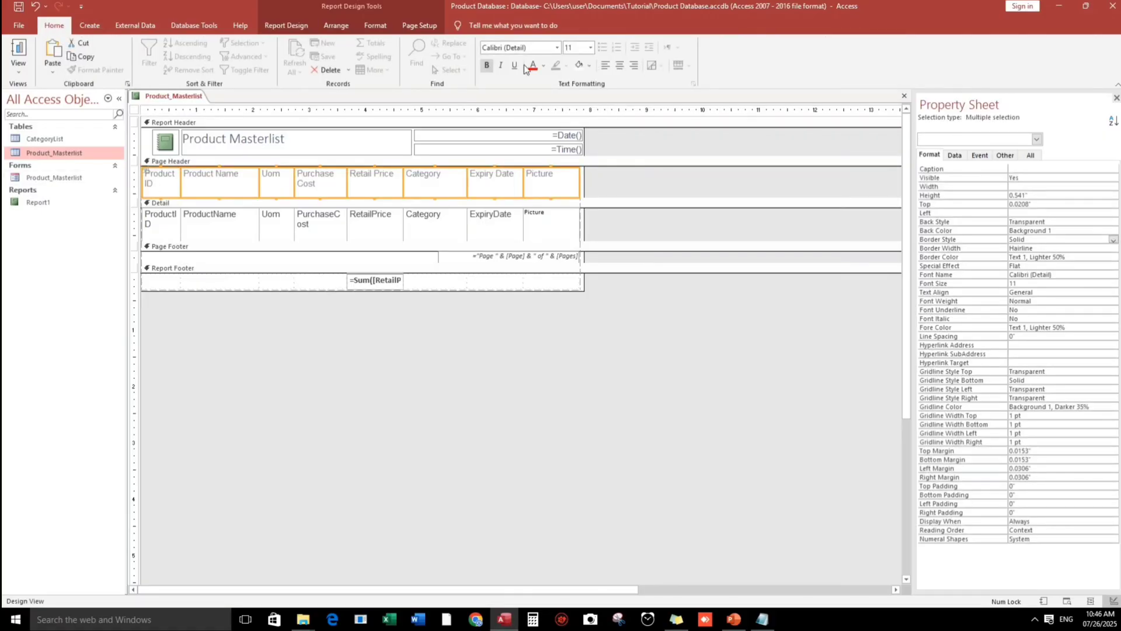
left_click(487, 65)
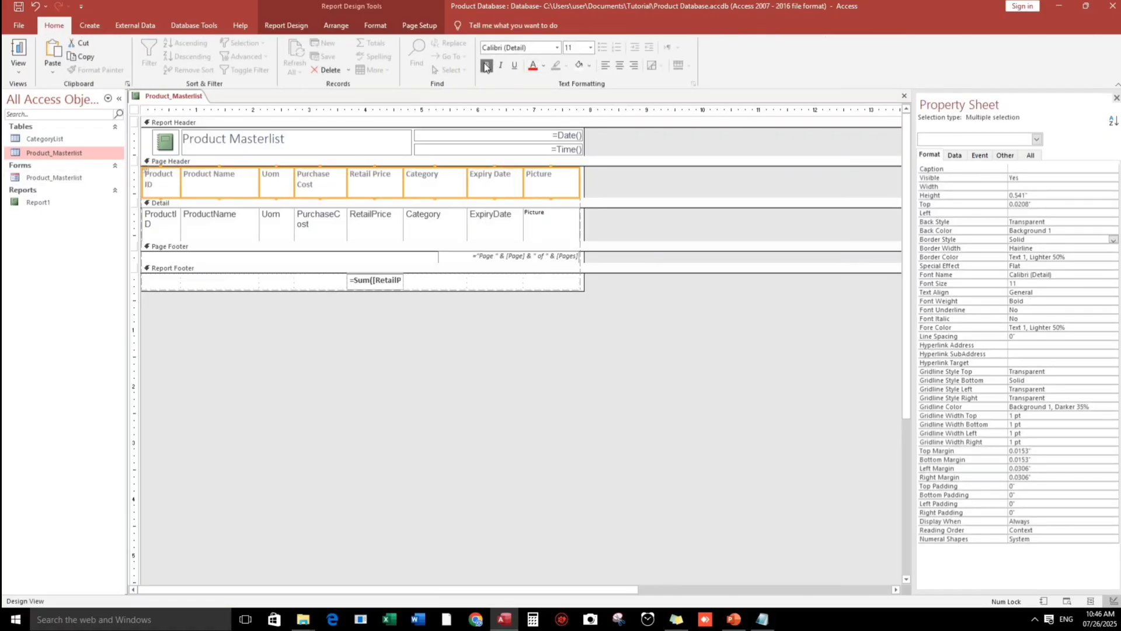
left_click(543, 65)
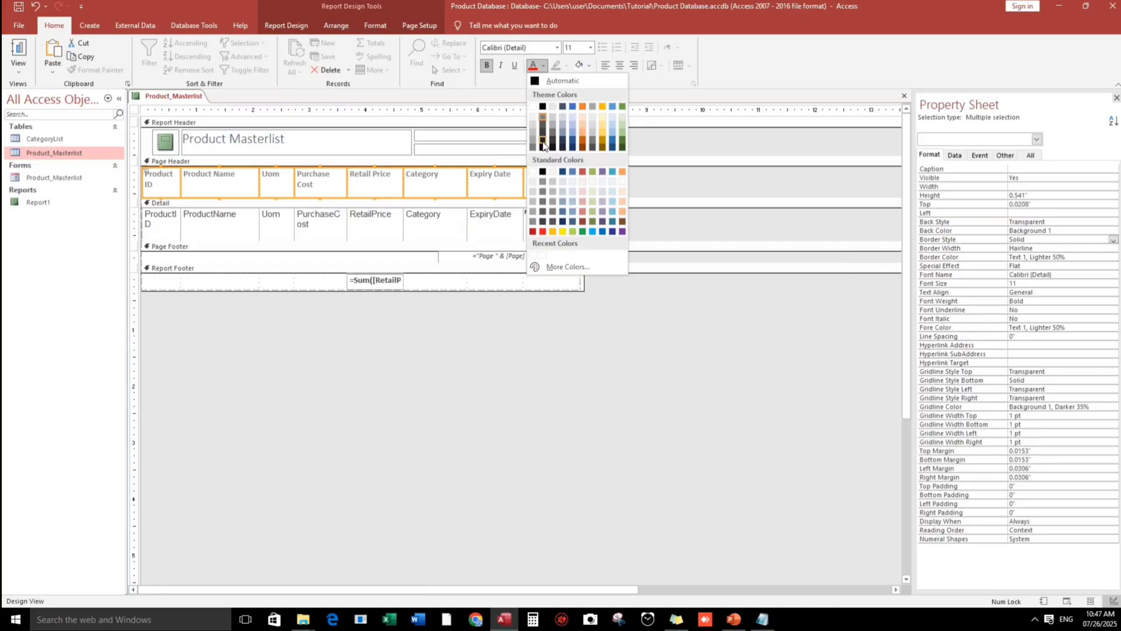
left_click(543, 146)
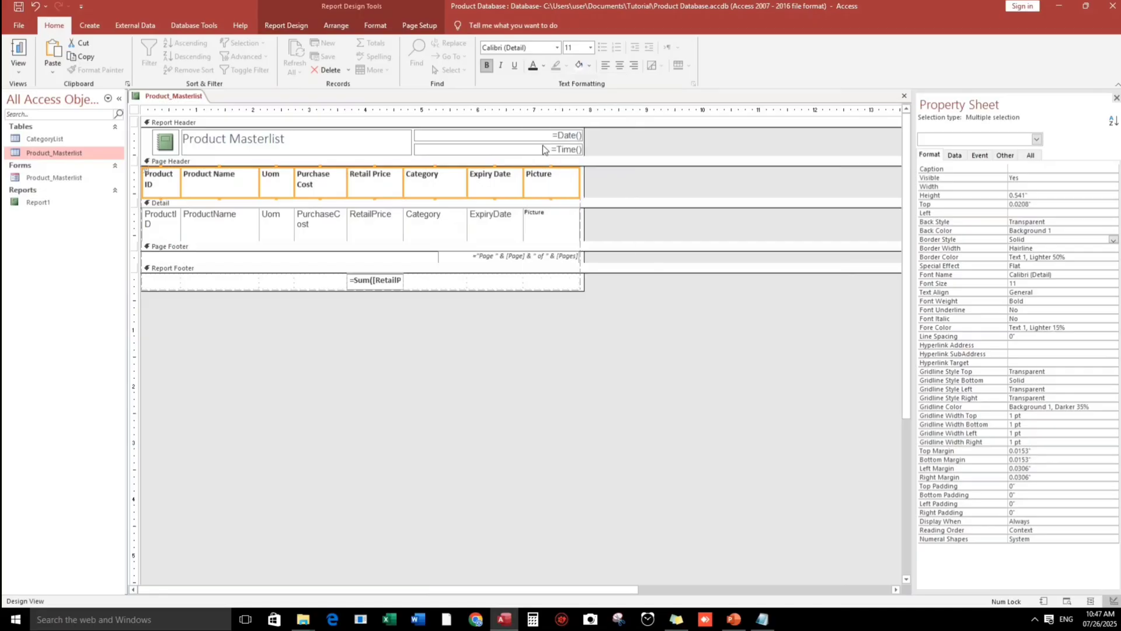
left_click(526, 344)
left_click(23, 50)
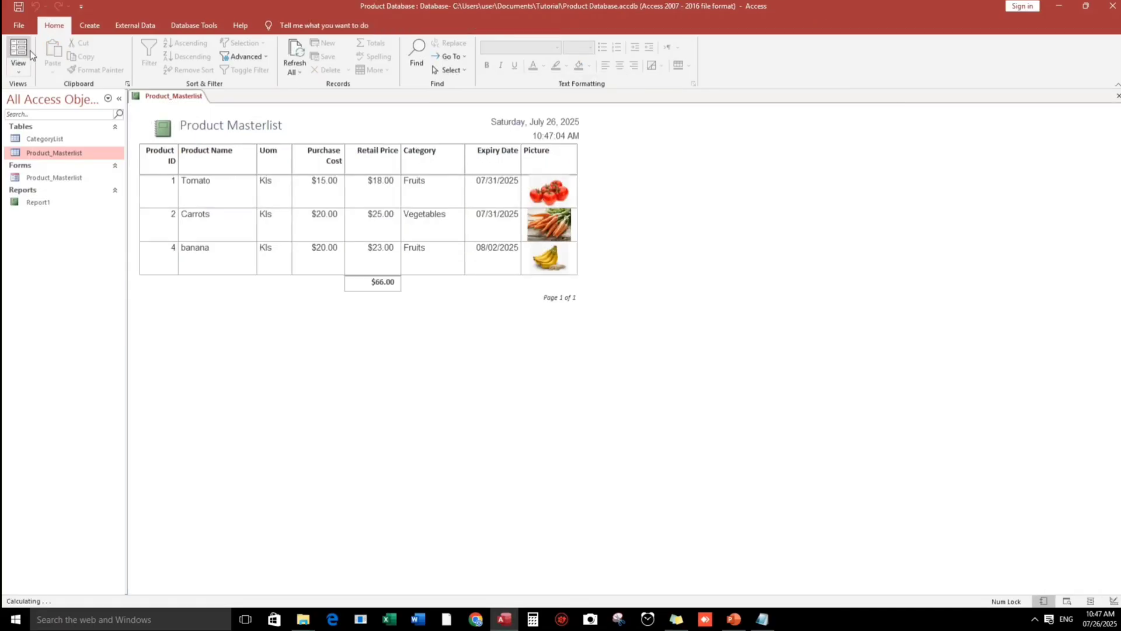
Step: Fill the eight page header labels with light blue (Accent 5, Lighter 60%), preview, return to Design View
right_click(654, 214)
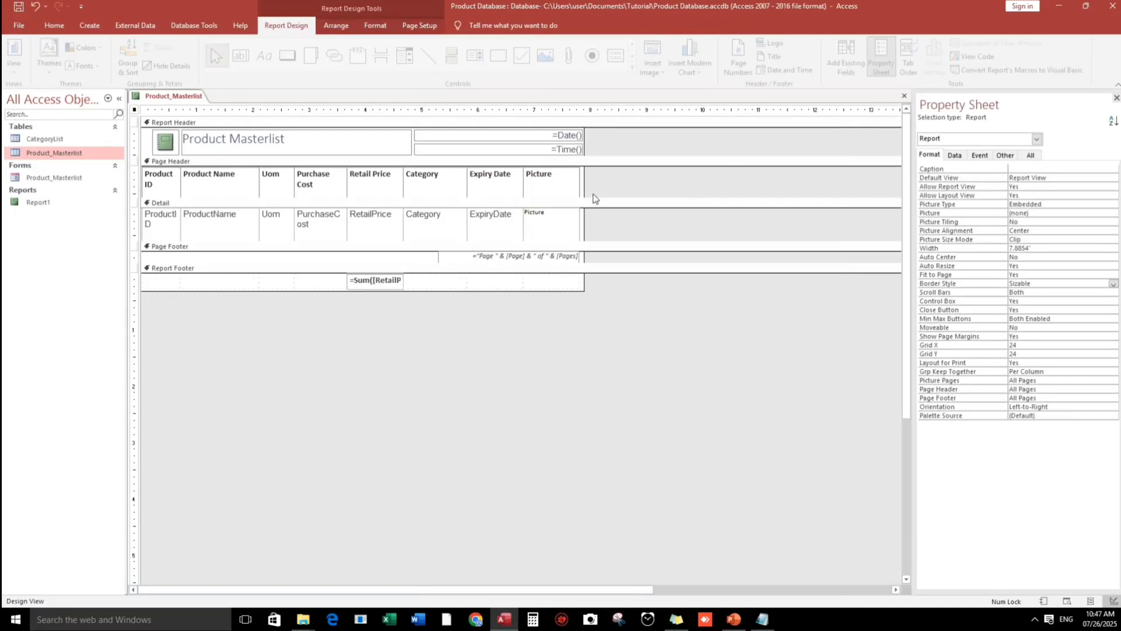
left_click(672, 243)
left_click_drag(587, 180, 150, 198)
left_click(52, 25)
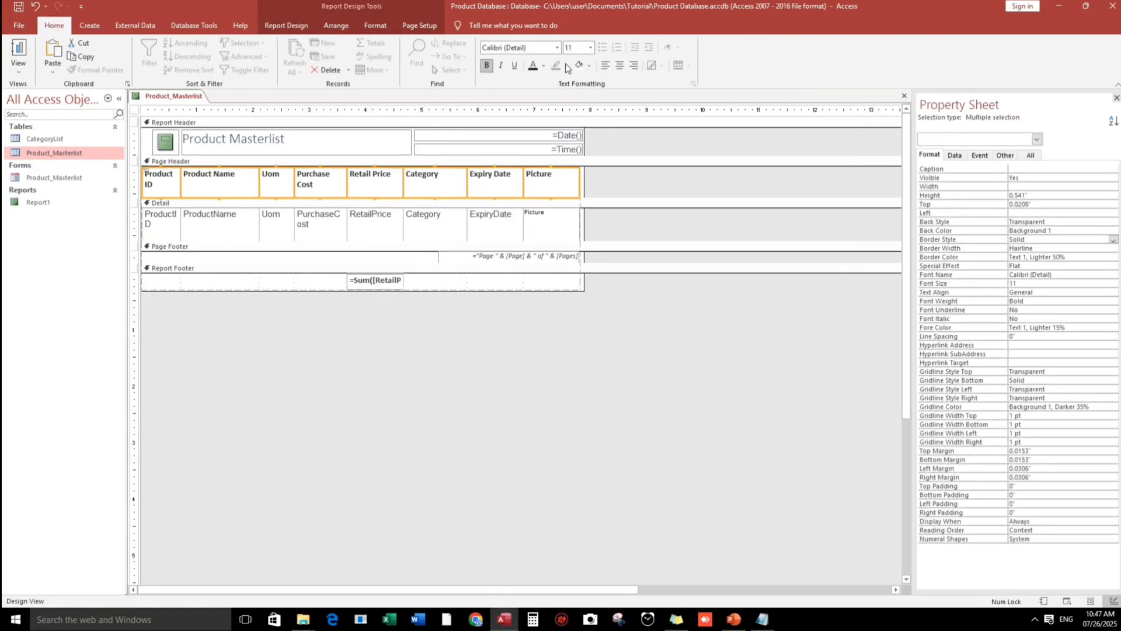
left_click(589, 64)
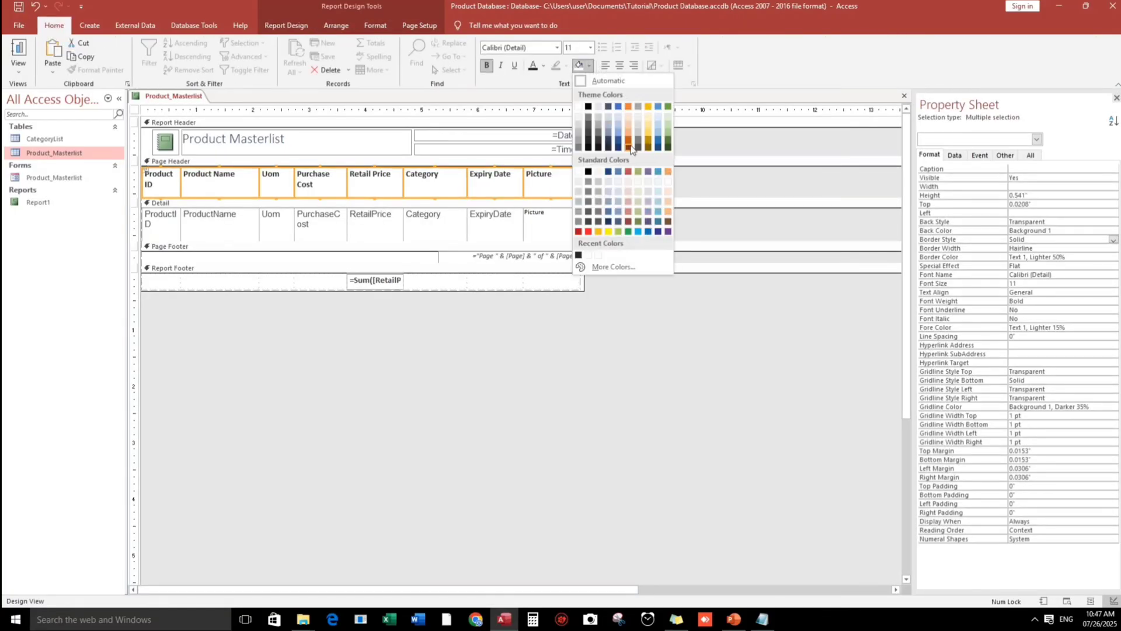
left_click(659, 124)
left_click(643, 348)
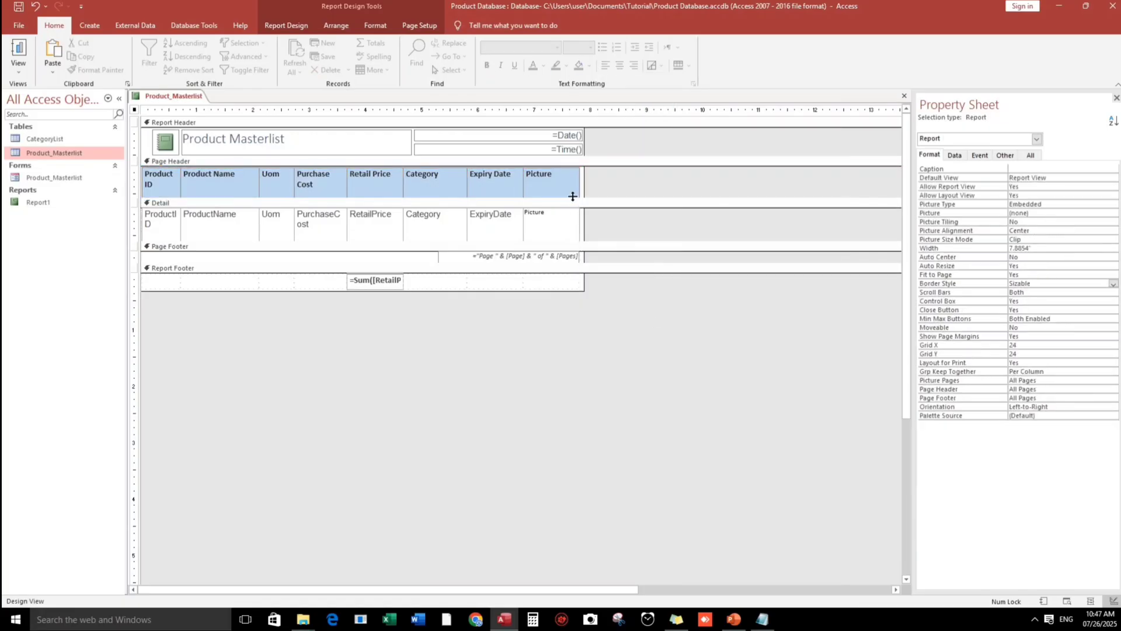
left_click(19, 55)
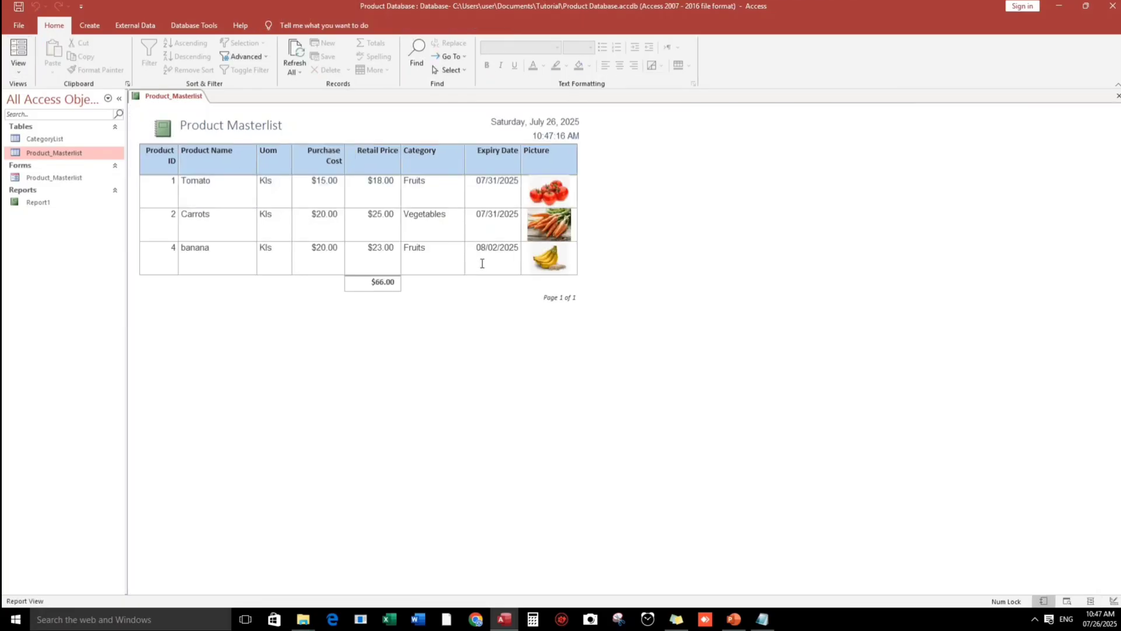
right_click(630, 168)
left_click(668, 205)
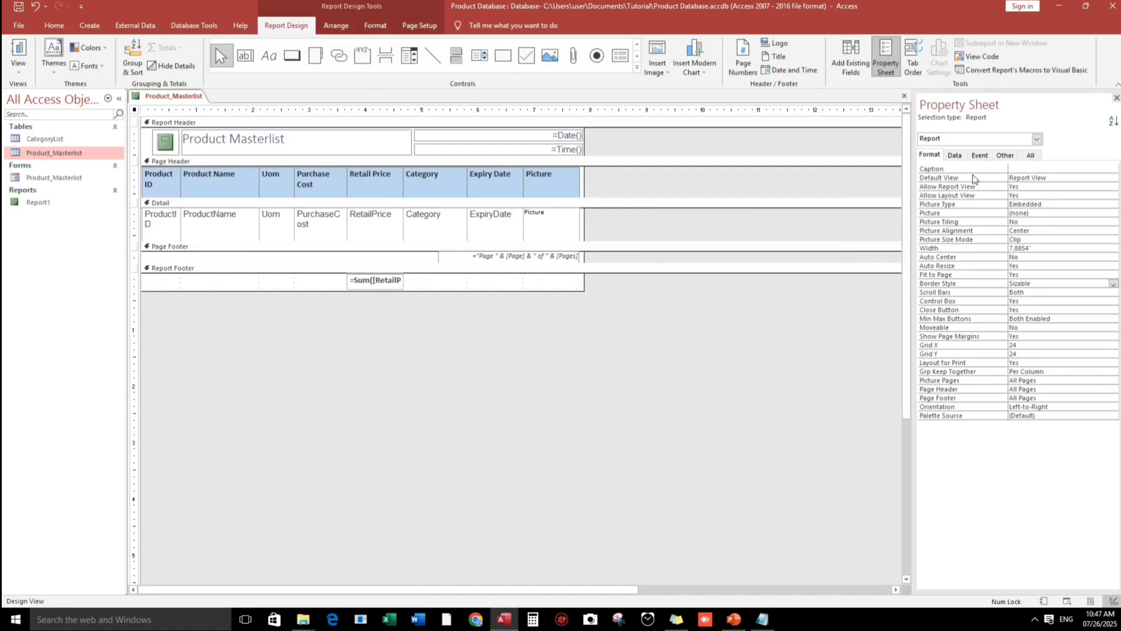
Step: Set the report's Pop Up property to Yes
left_click(1012, 160)
left_click(994, 171)
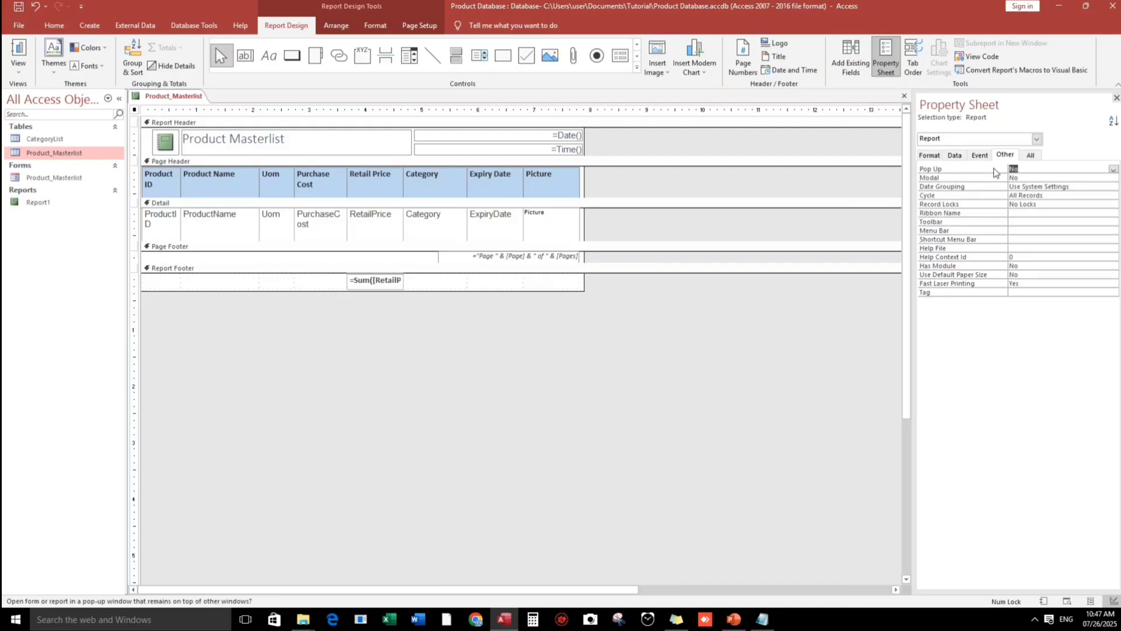
type("yes")
left_click(1043, 220)
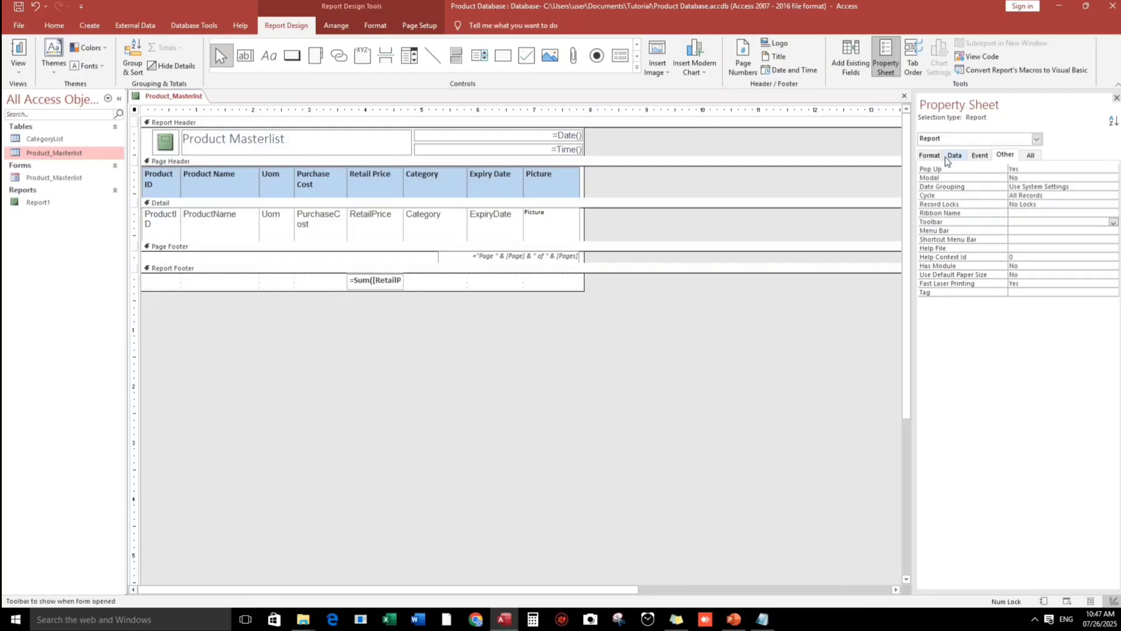
Step: Give the report an On Load code procedure that runs DoCmd.Maximize
left_click(980, 155)
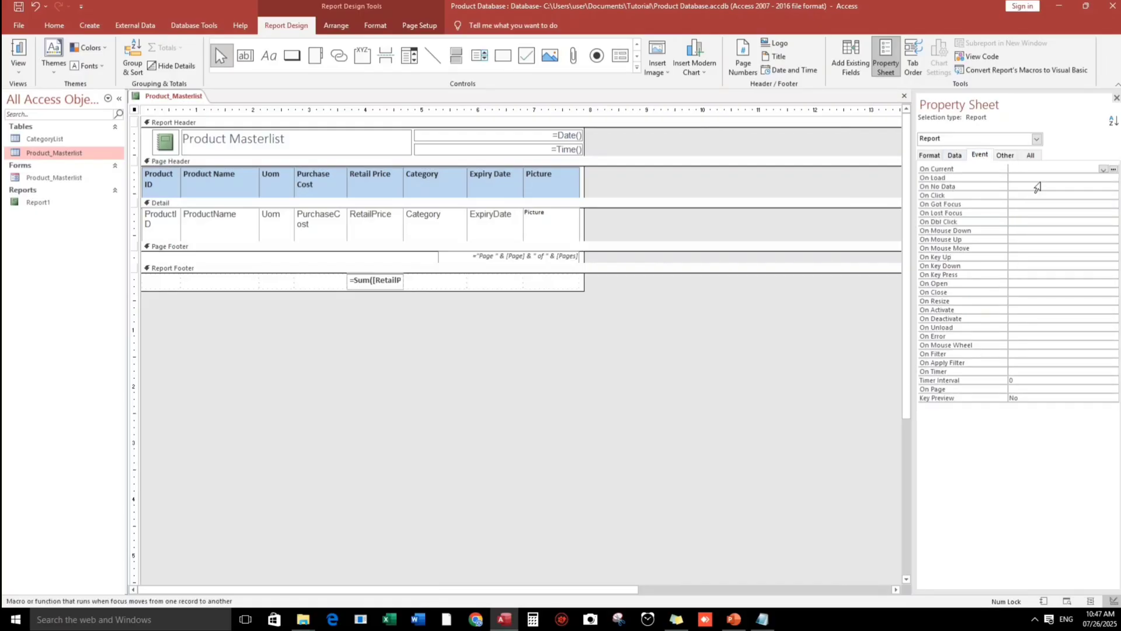
left_click(1082, 175)
left_click(1112, 179)
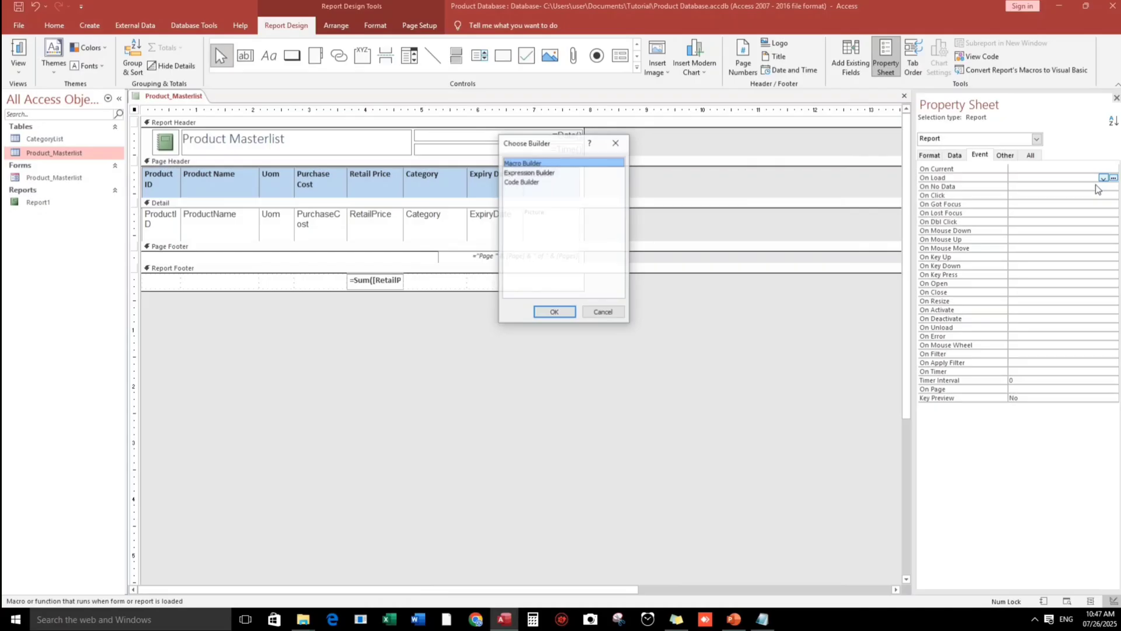
left_click(535, 181)
left_click(552, 312)
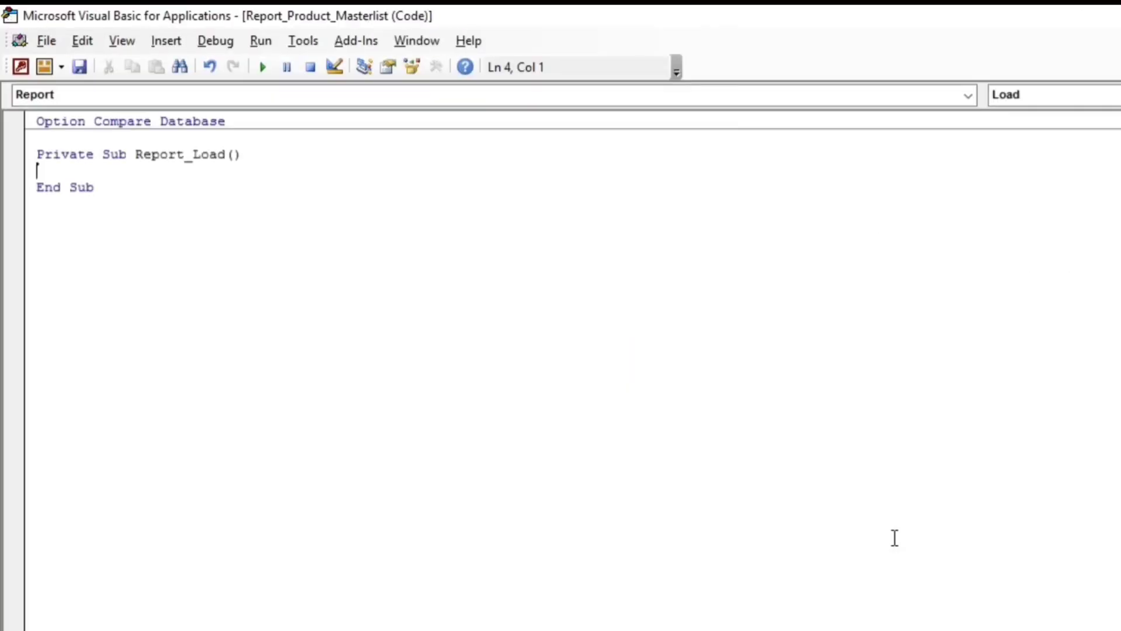
type("docmd.s")
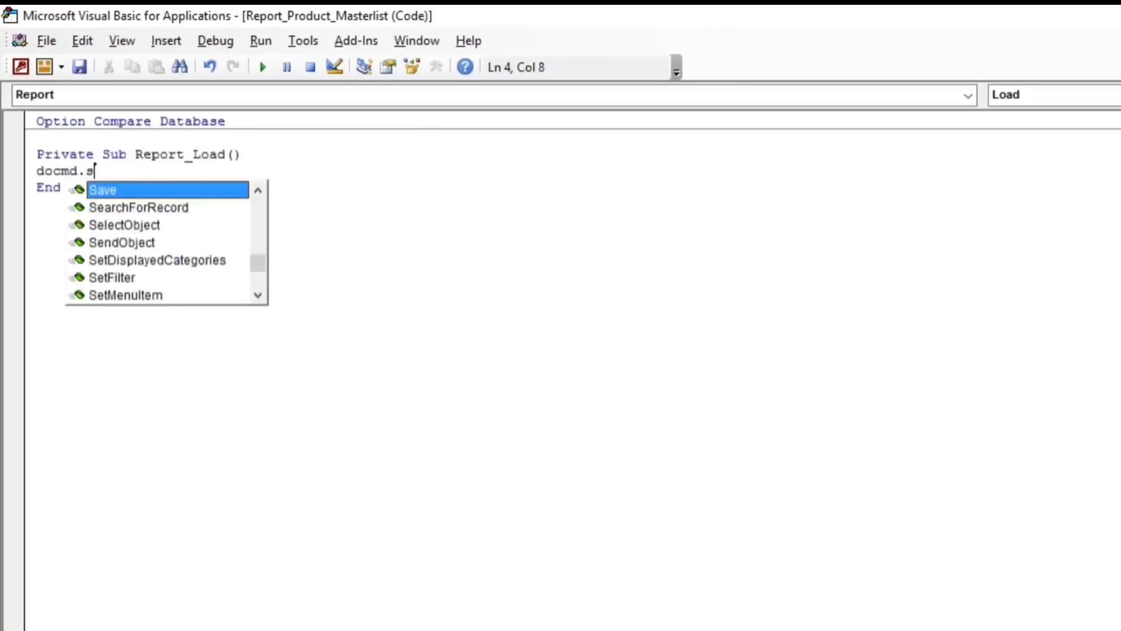
type("m")
key("BackSpace")
key("BackSpace")
type("ms")
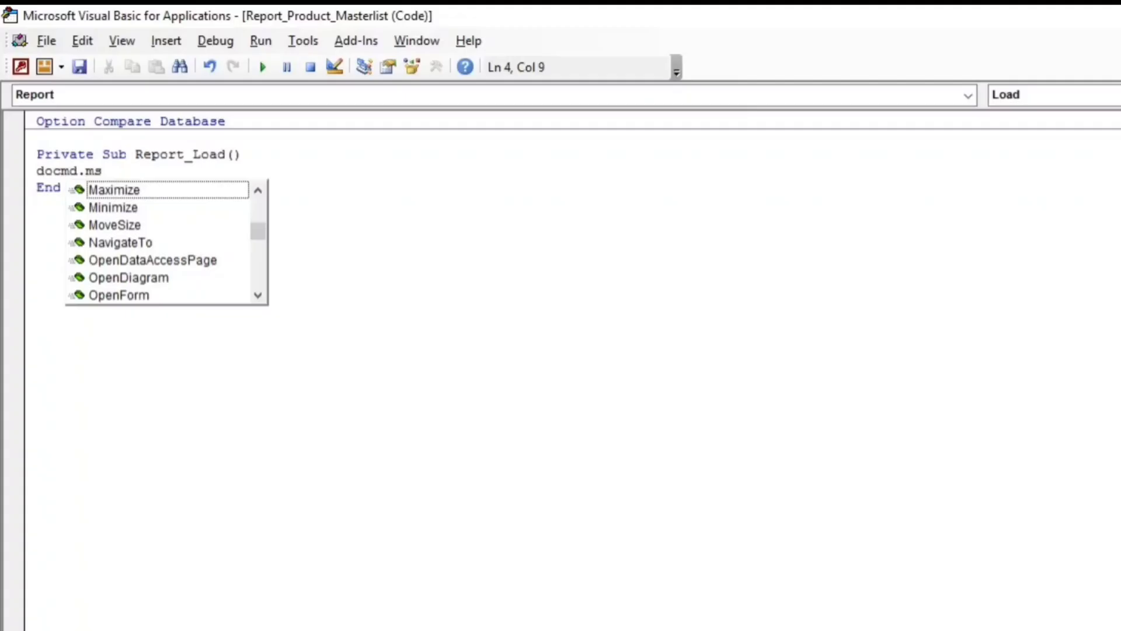
key("Tab")
key("Down")
key("Down")
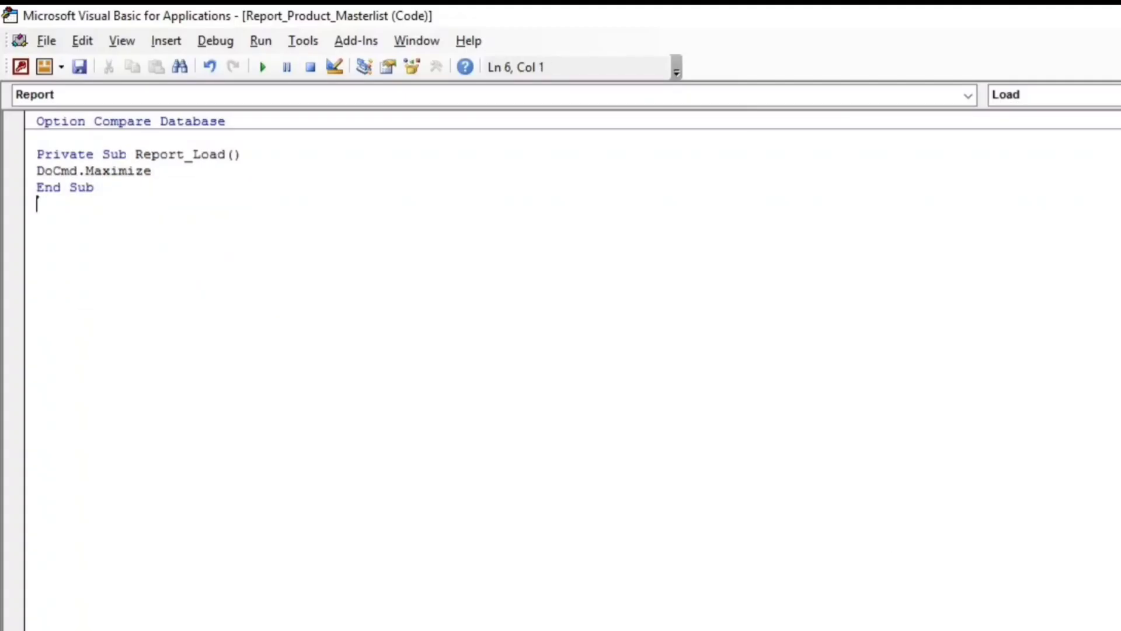
left_click(21, 67)
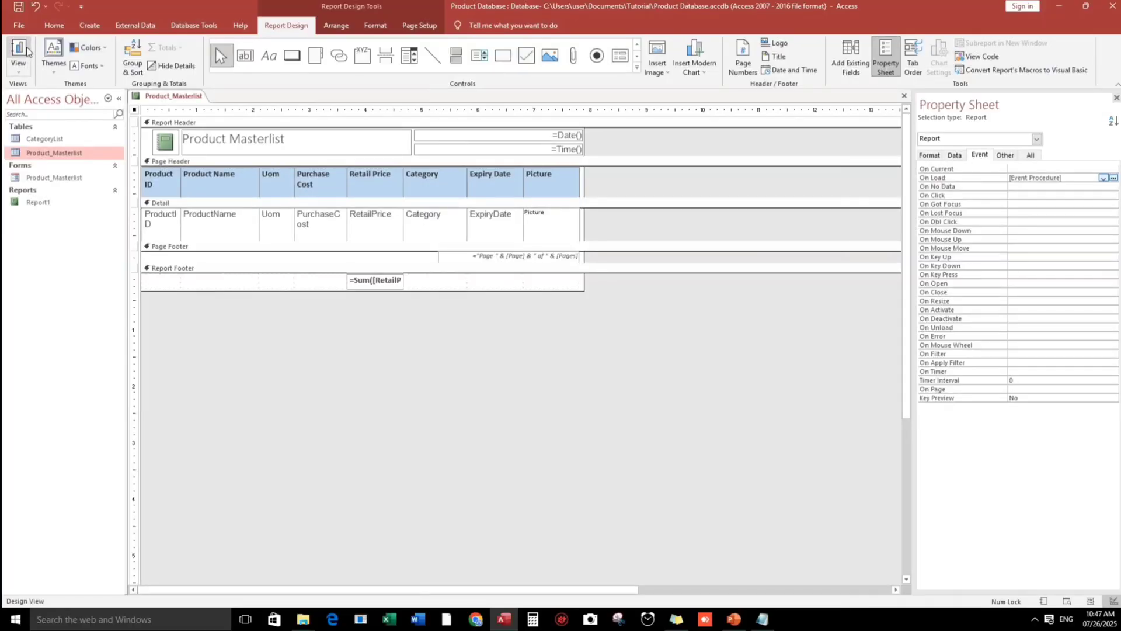
Step: View the report maximized, then close it and save the design as report2
left_click(26, 51)
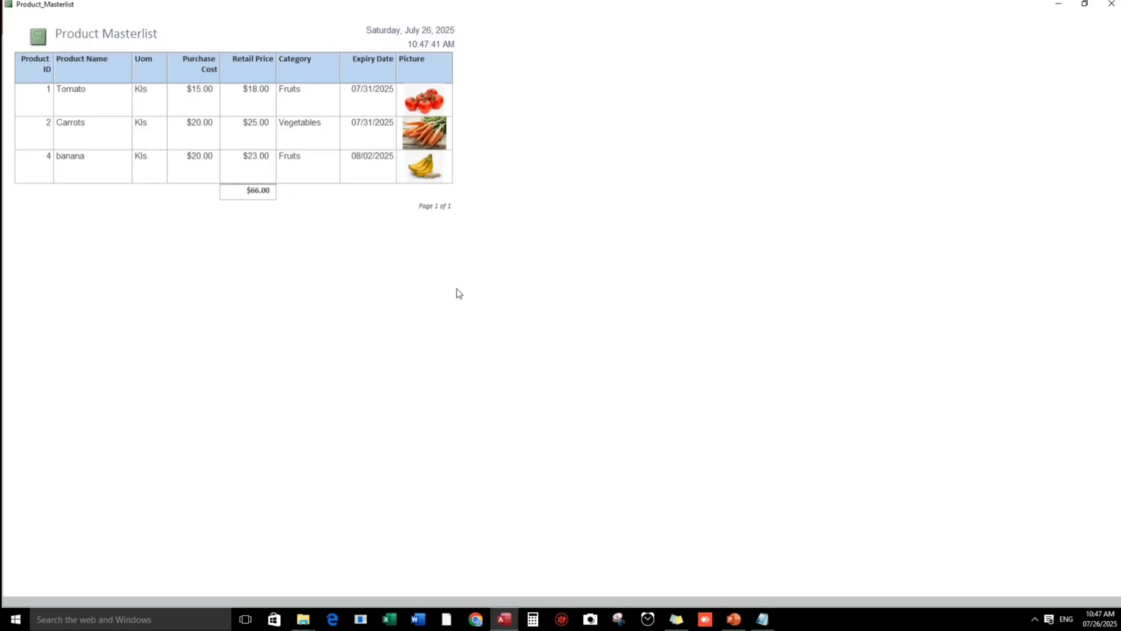
left_click(1111, 4)
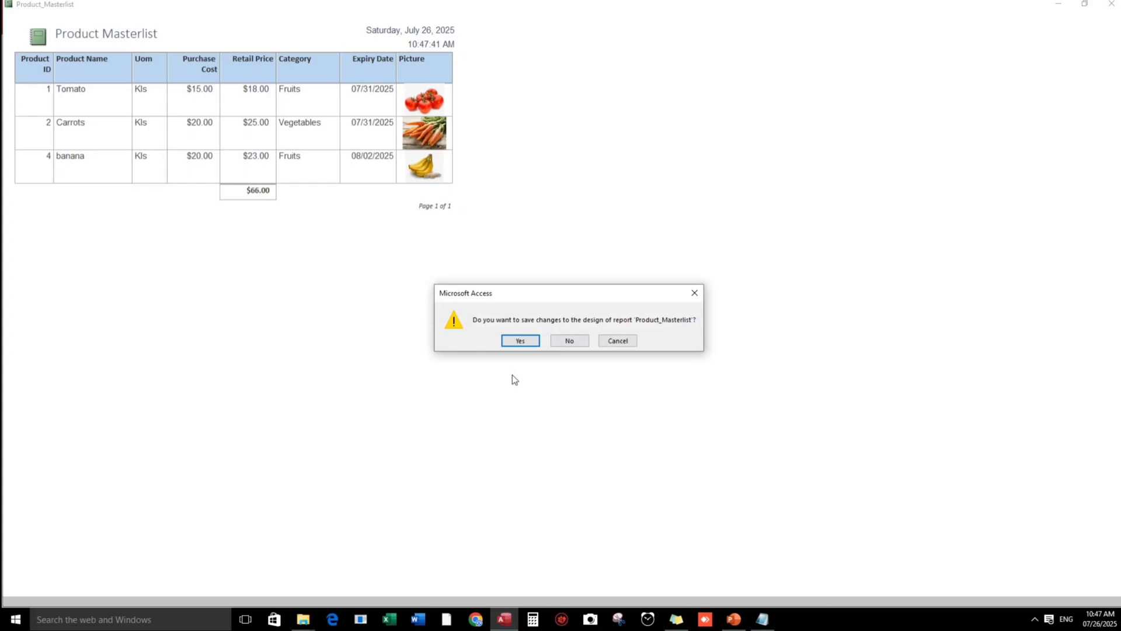
left_click(520, 341)
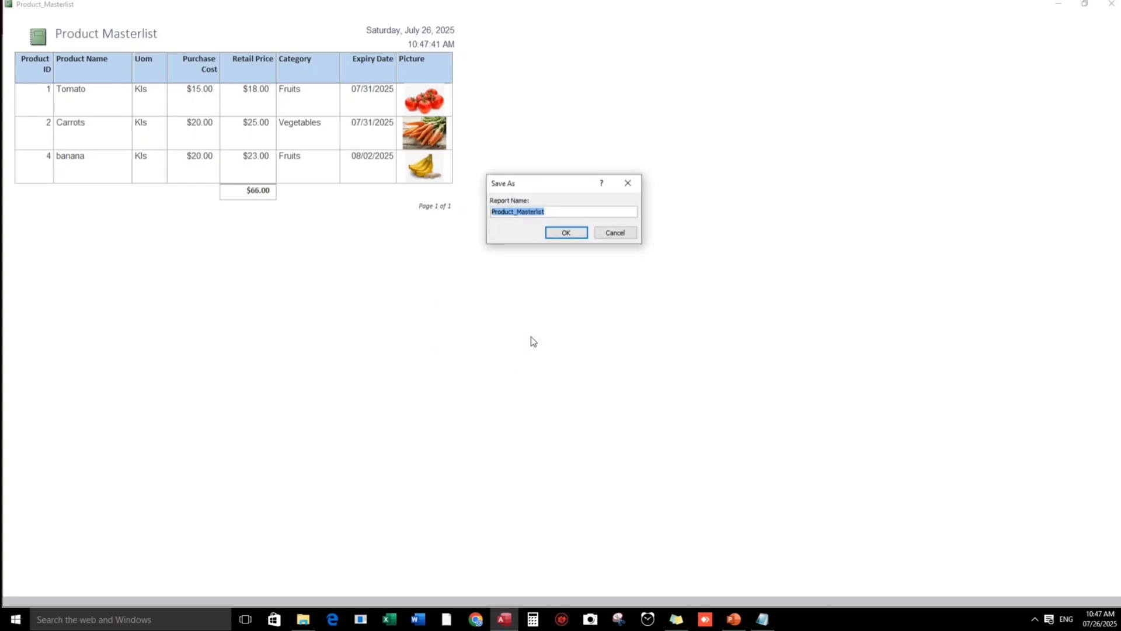
type("report2")
key("Return")
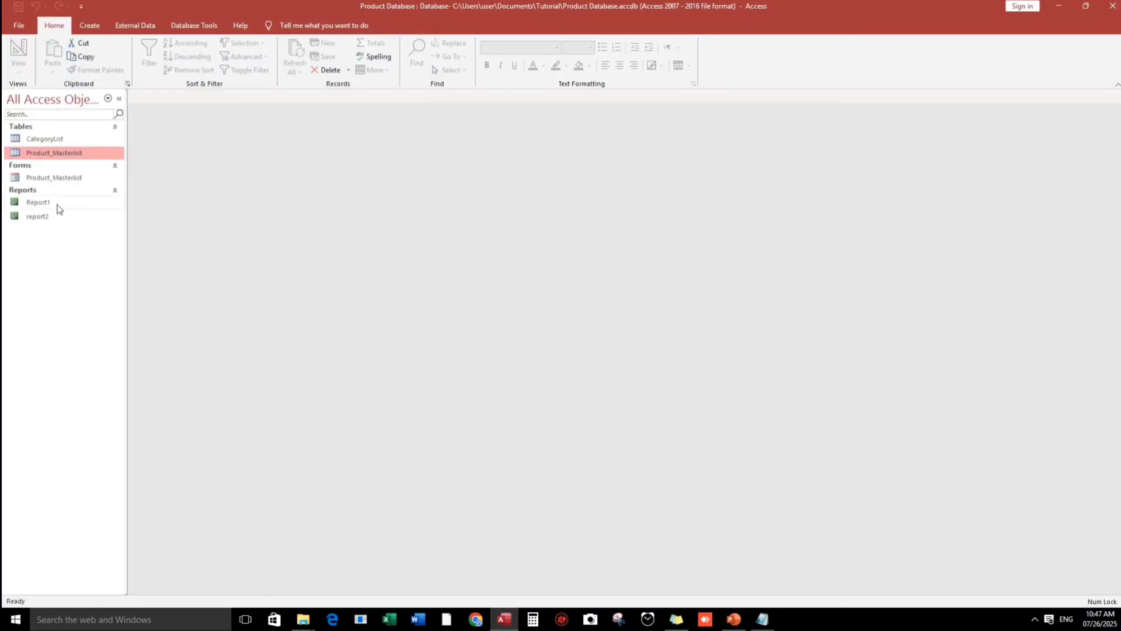
left_click(45, 222)
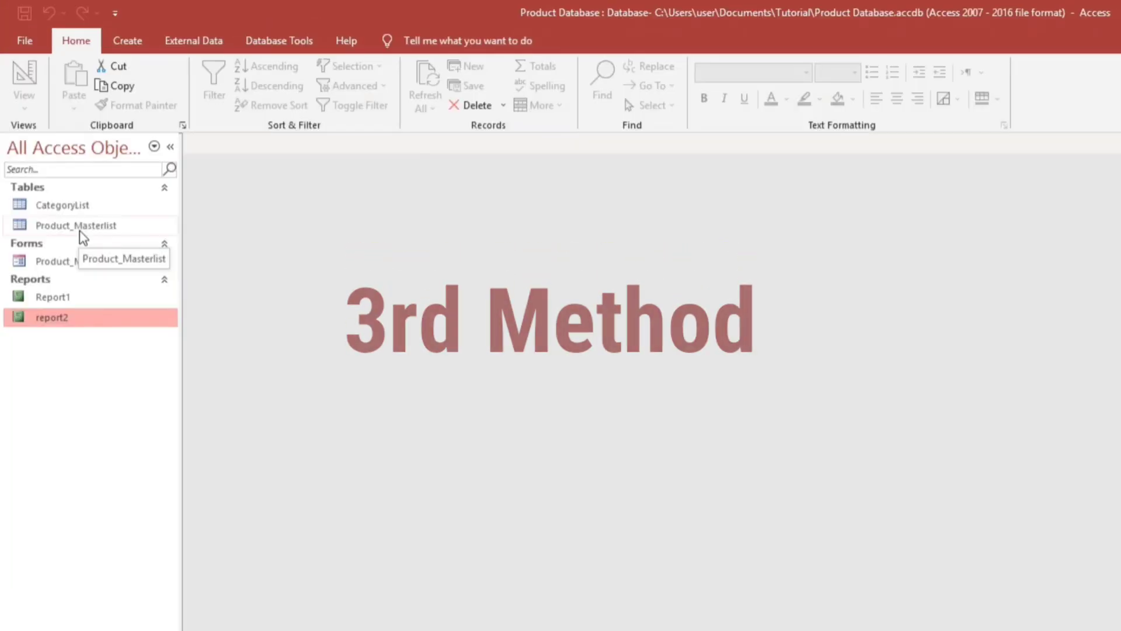
Step: Launch the Report Wizard with the Product_Masterlist table as its source
left_click(82, 235)
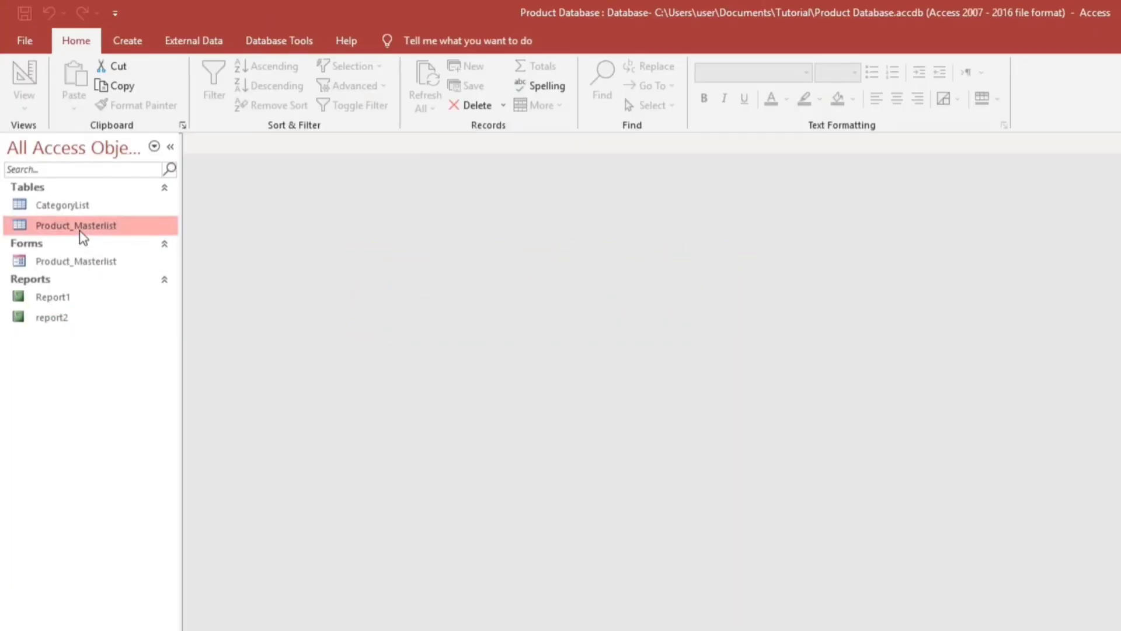
left_click(142, 51)
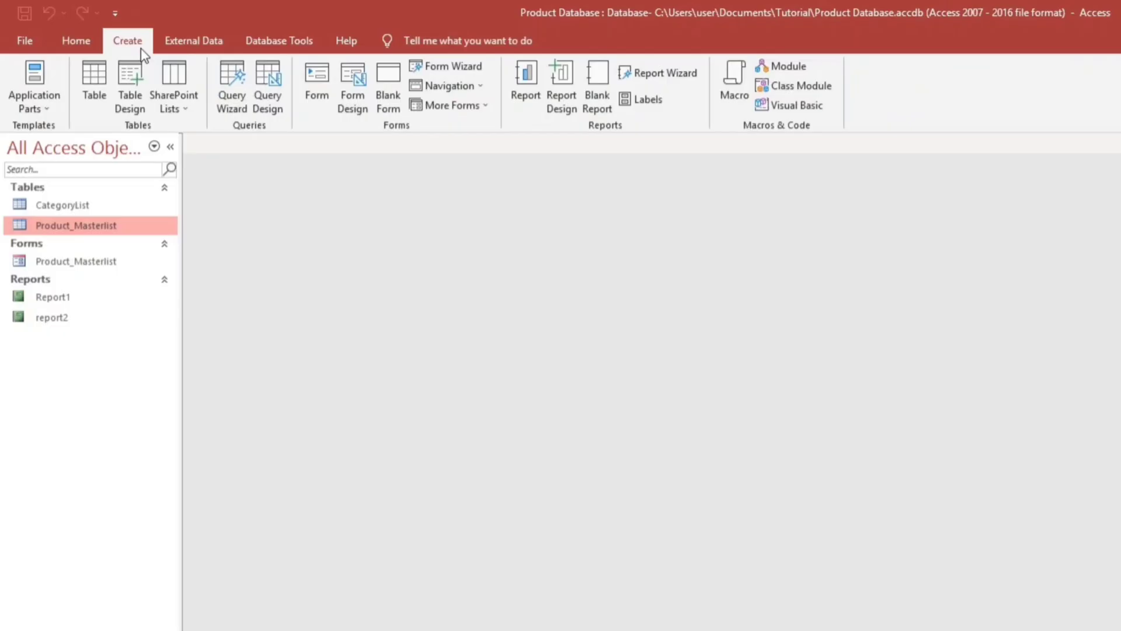
left_click(681, 74)
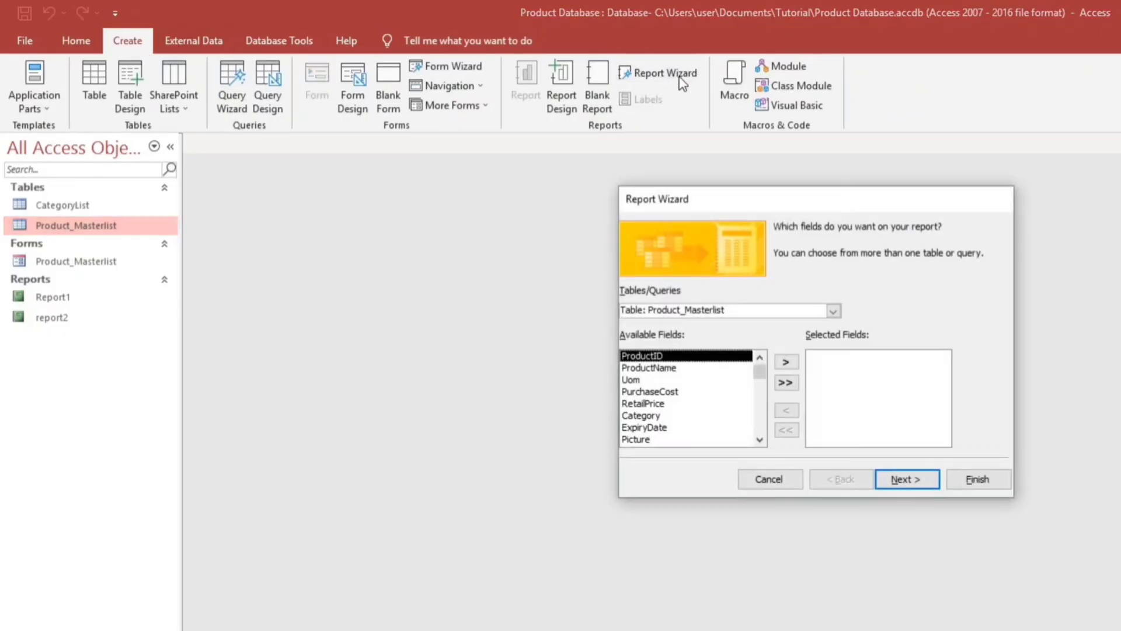
Step: Add ProductID, ProductName, Uom, PurchaseCost, RetailPrice, Category, ExpiryDate and Picture as report fields
left_click(785, 364)
left_click(785, 363)
left_click(786, 363)
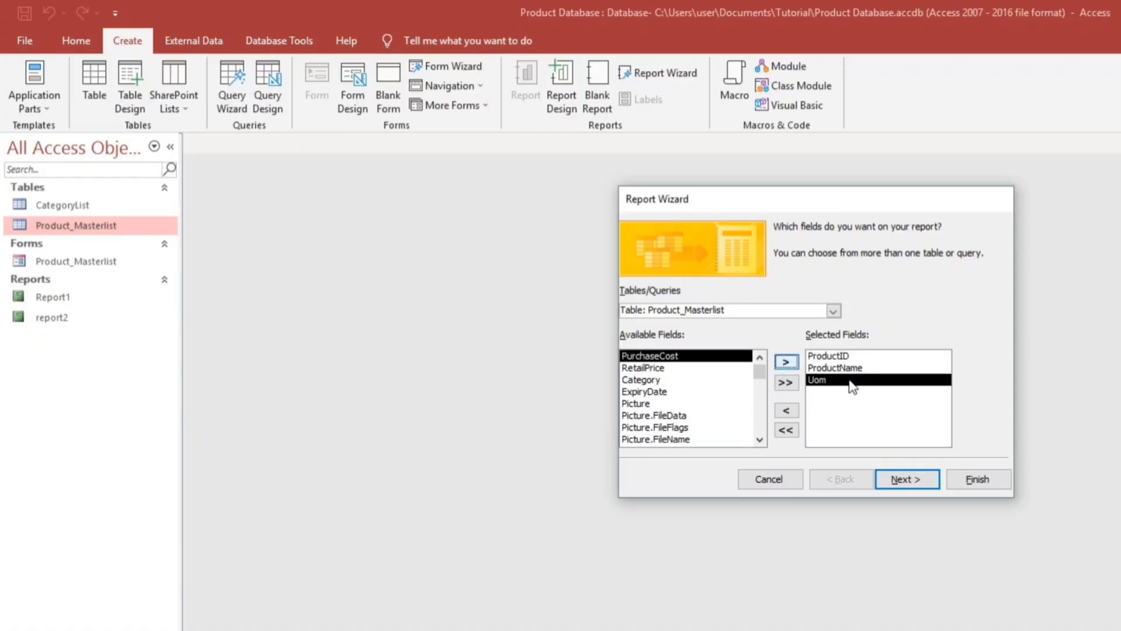
left_click(783, 412)
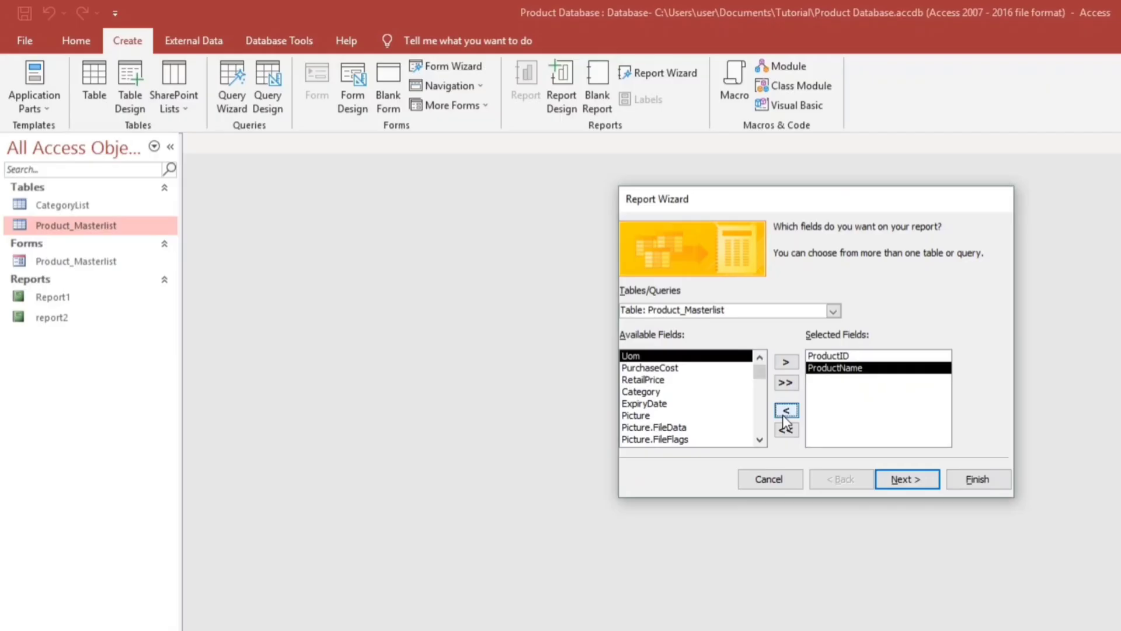
left_click(783, 412)
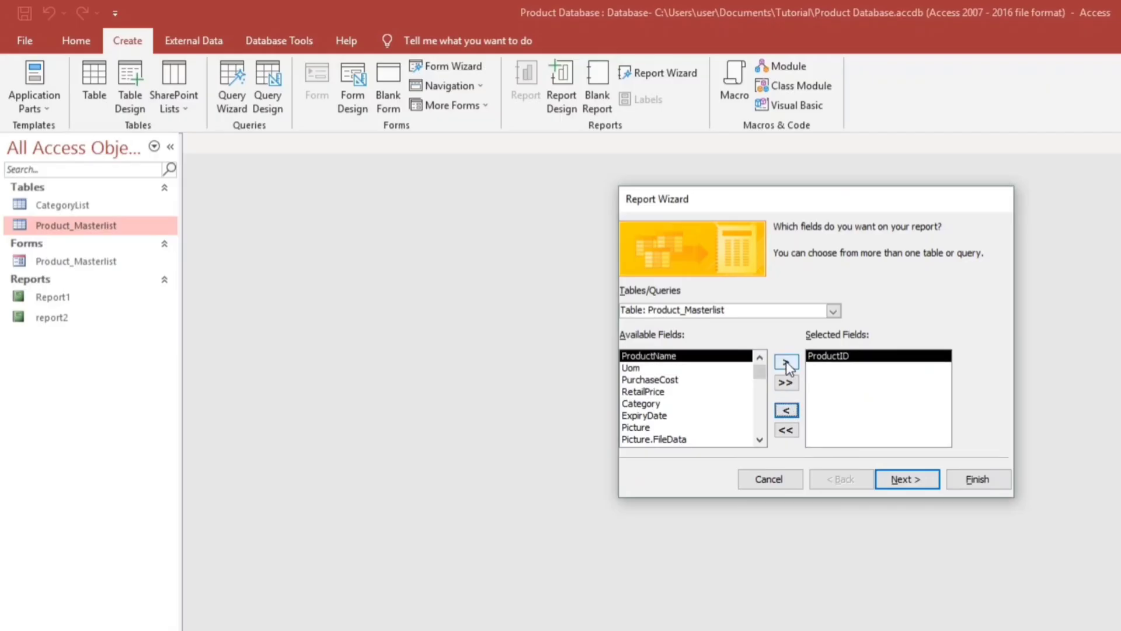
left_click(785, 361)
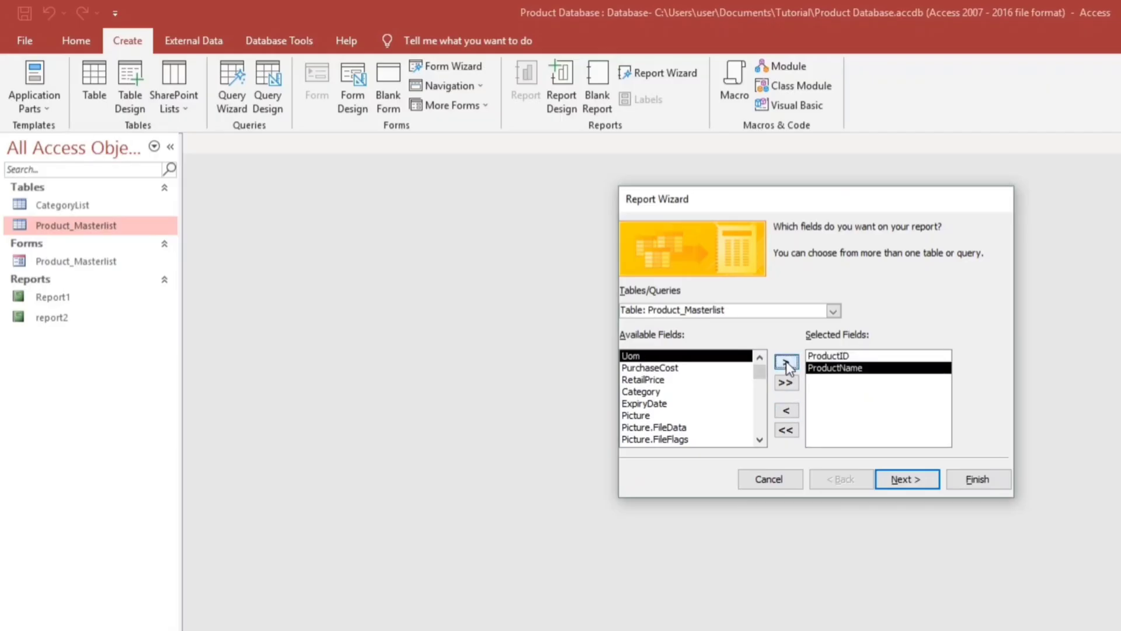
left_click(786, 361)
left_click(786, 361)
left_click(786, 362)
left_click(786, 362)
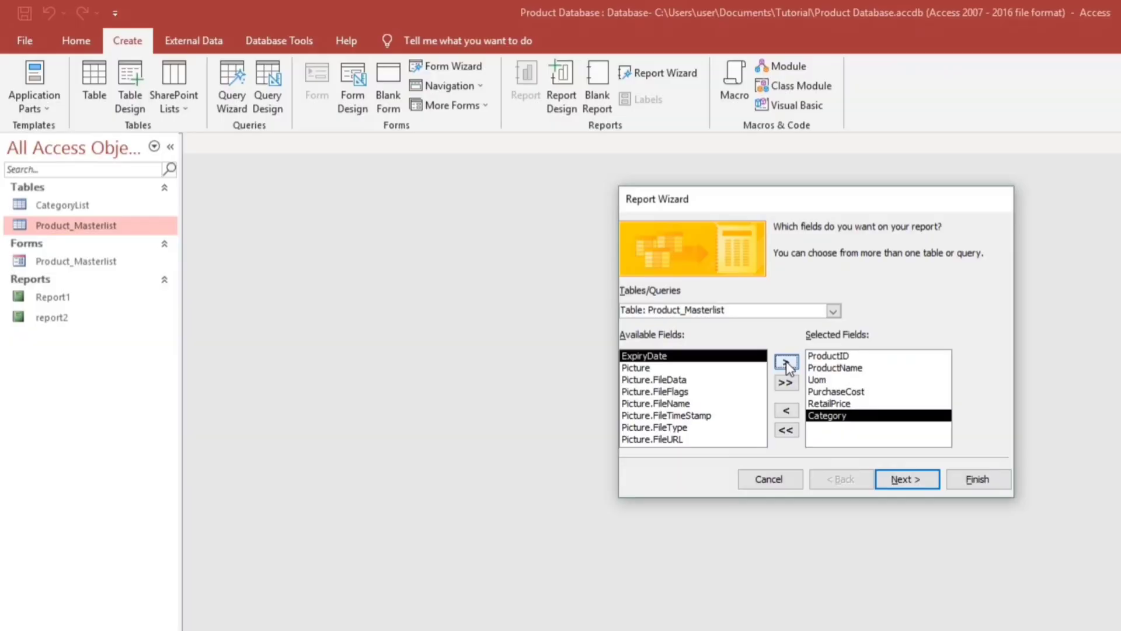
left_click(786, 362)
left_click(786, 362)
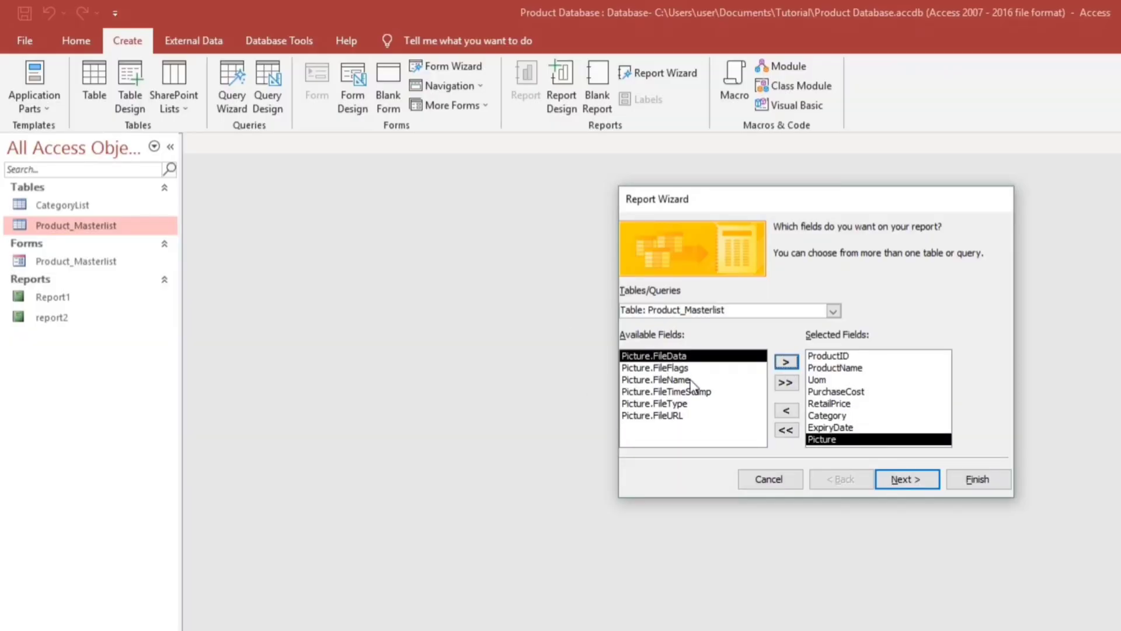
left_click(898, 483)
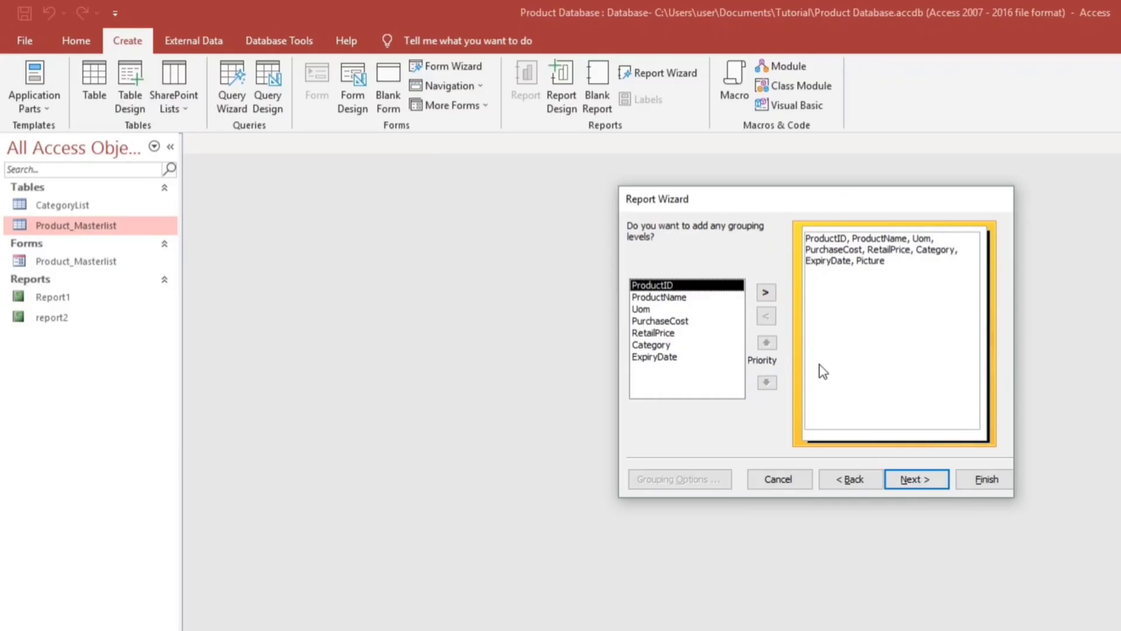
Step: Skip grouping and sort the records by ProductID in ascending order
left_click(916, 482)
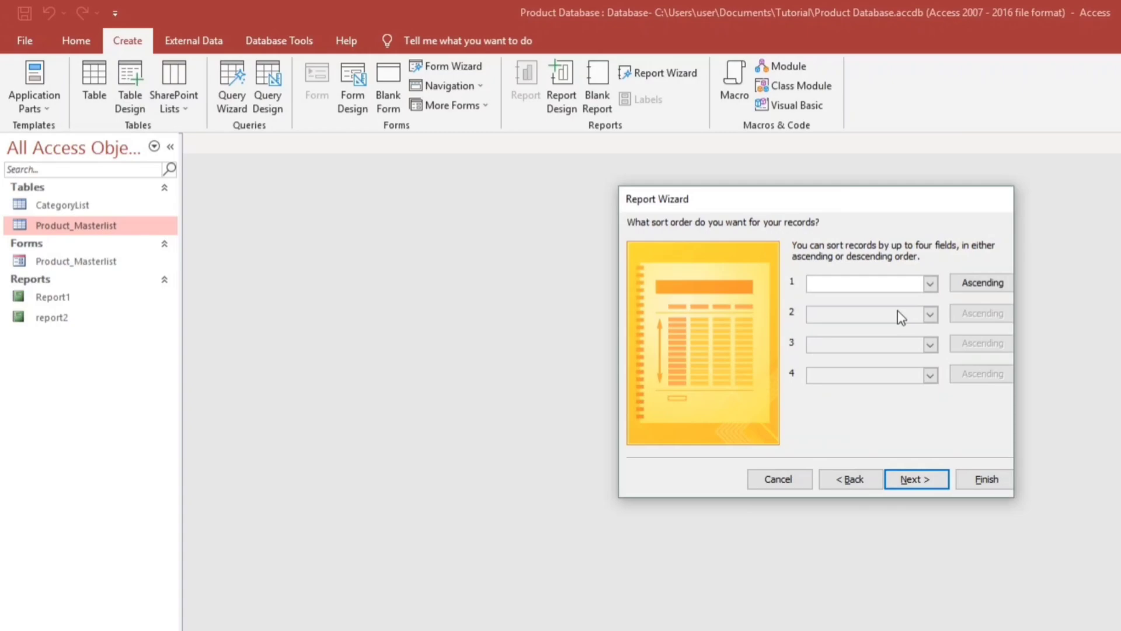
left_click(931, 284)
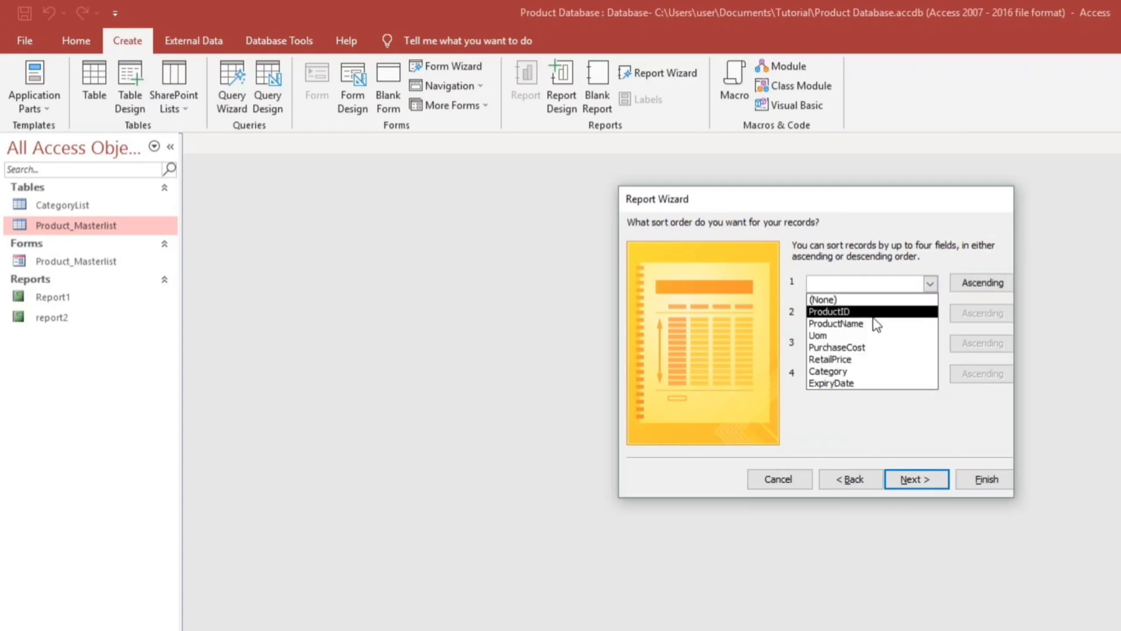
left_click(841, 313)
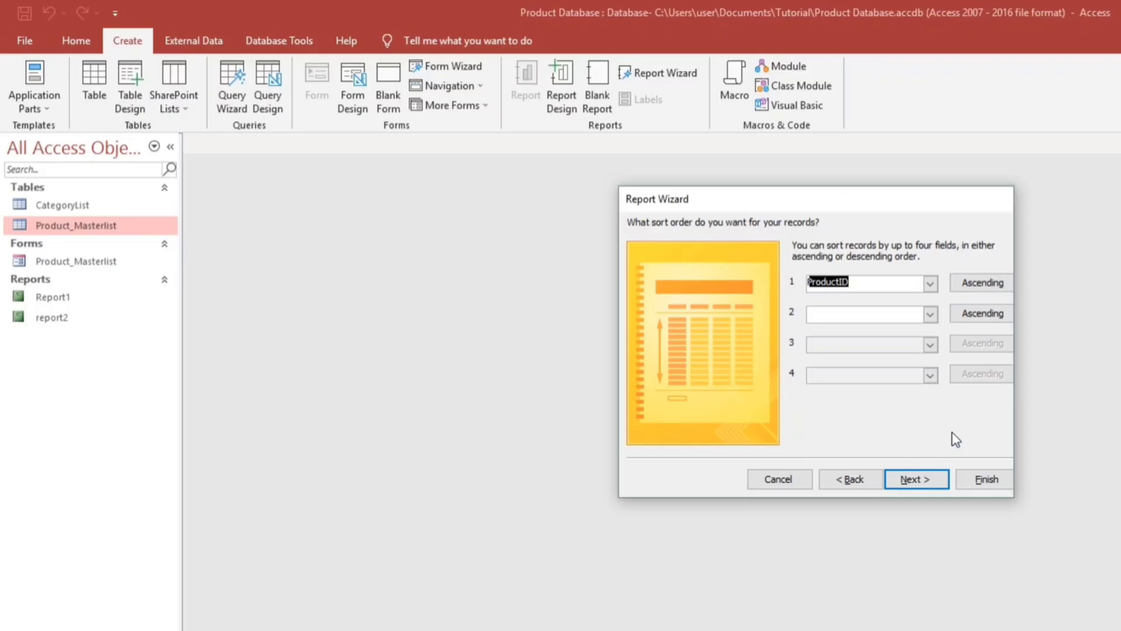
left_click(920, 478)
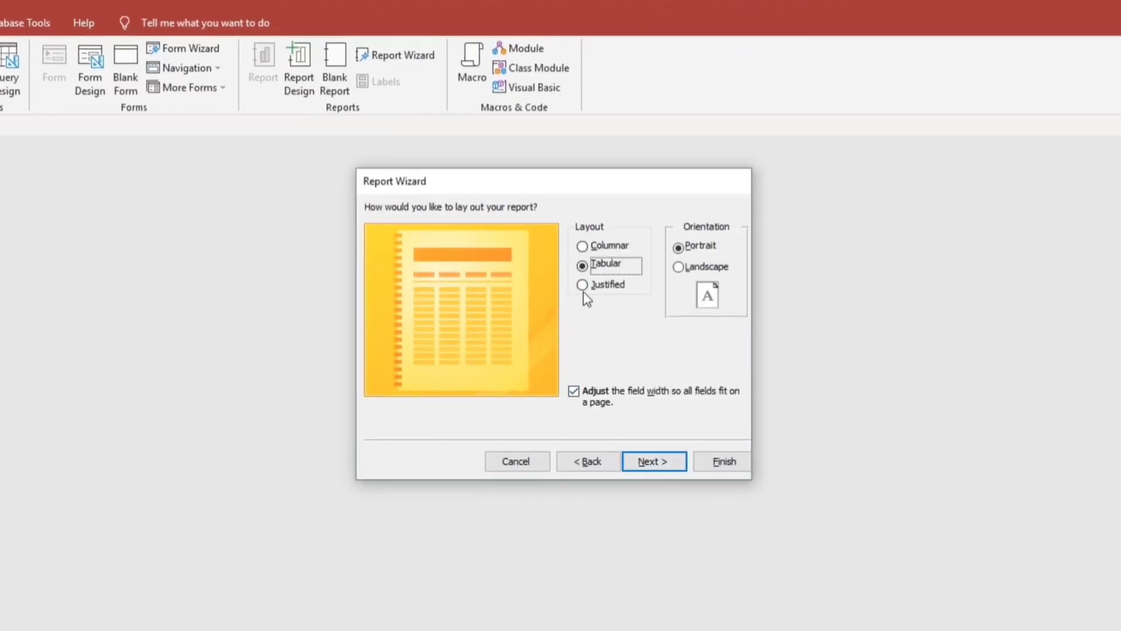
Step: Compare the Tabular and Columnar layouts and settle on Columnar
left_click(583, 246)
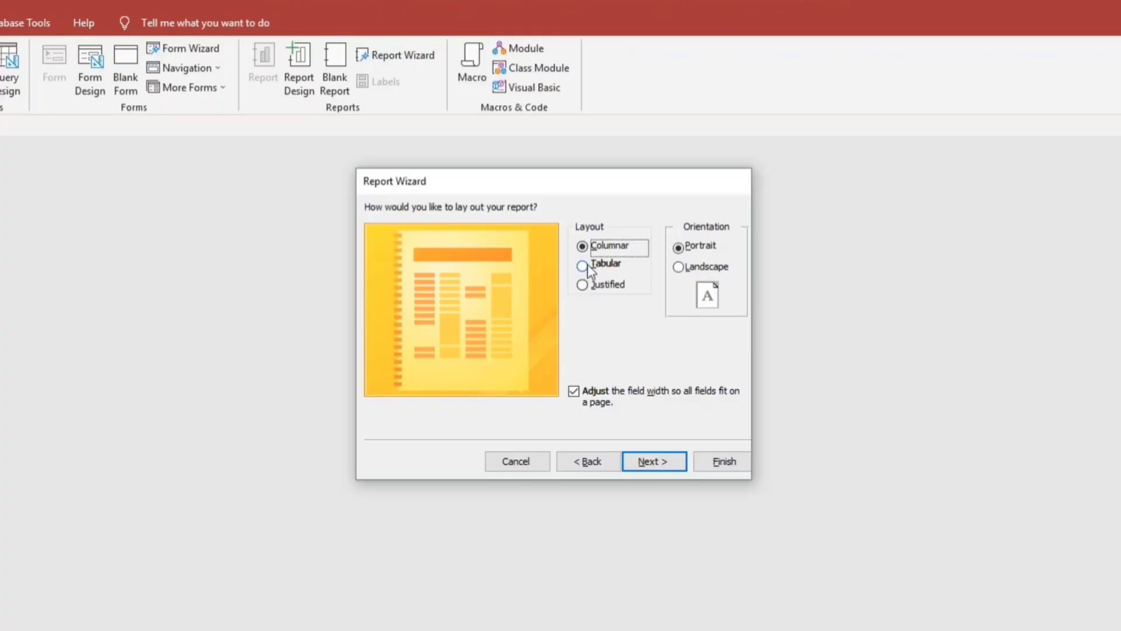
left_click(583, 265)
left_click(587, 250)
left_click(582, 267)
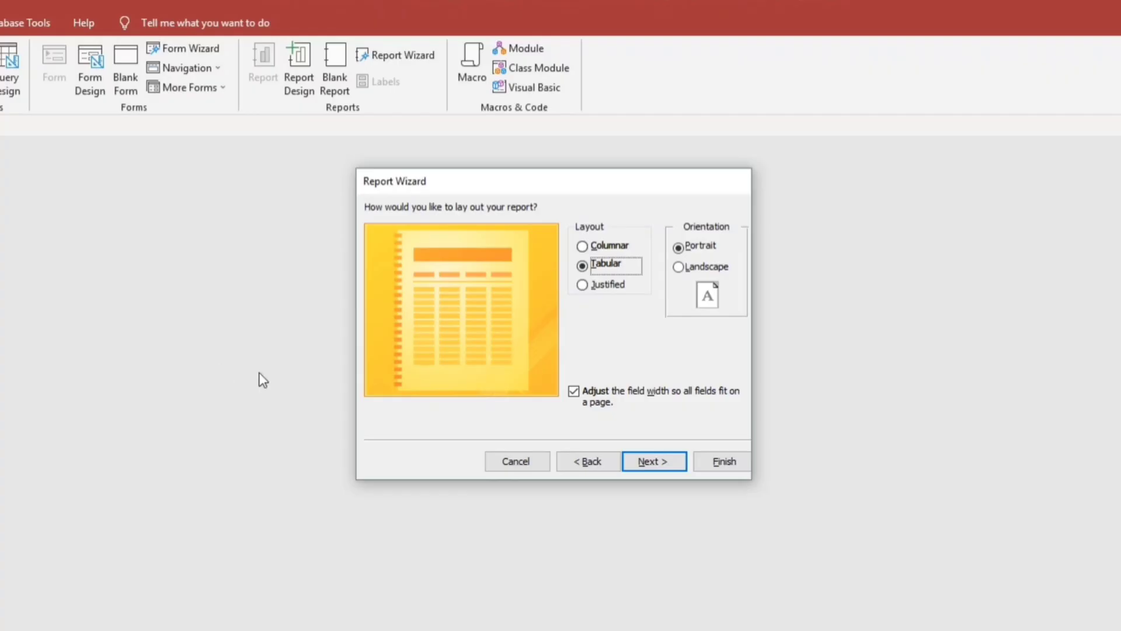
left_click(582, 246)
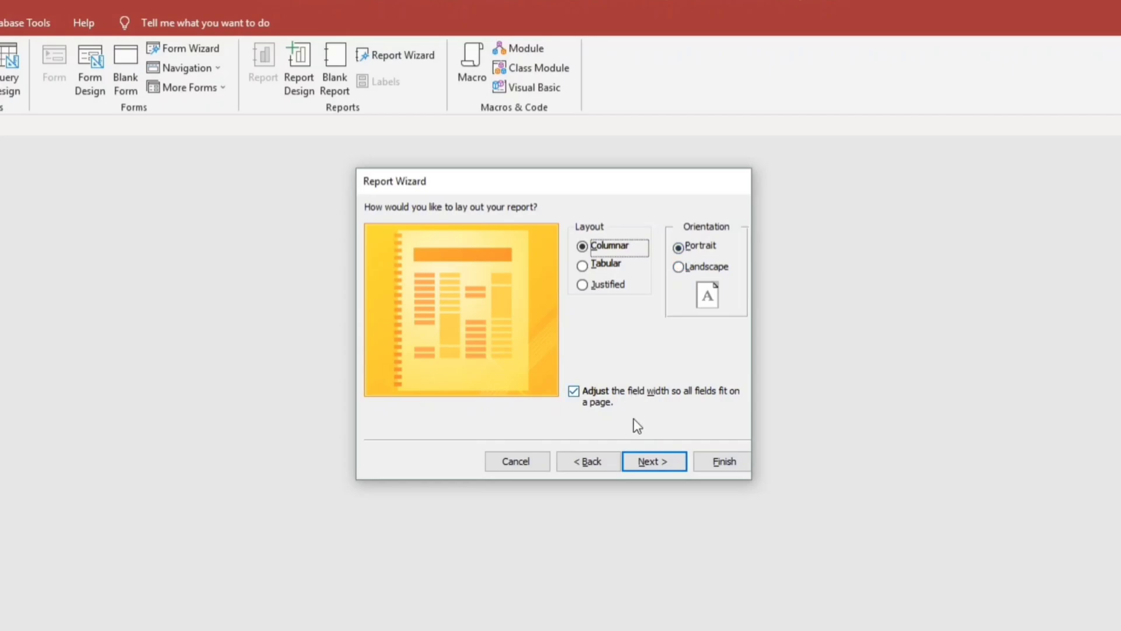
Step: Replace the suggested report title with Report3
left_click(650, 461)
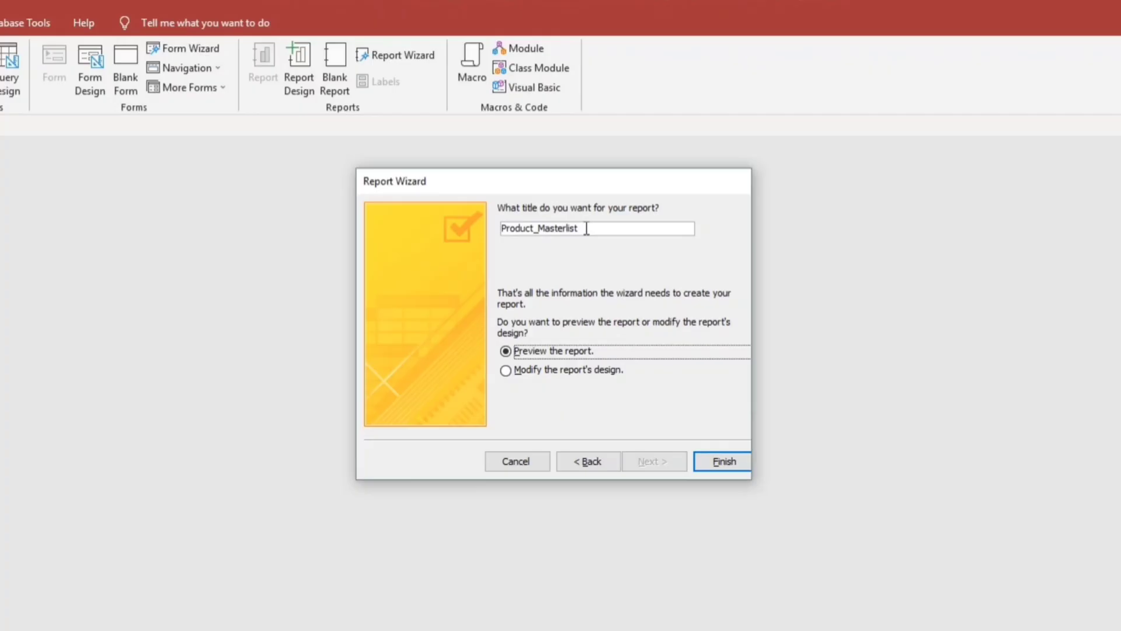
double_click(587, 227)
type("Re")
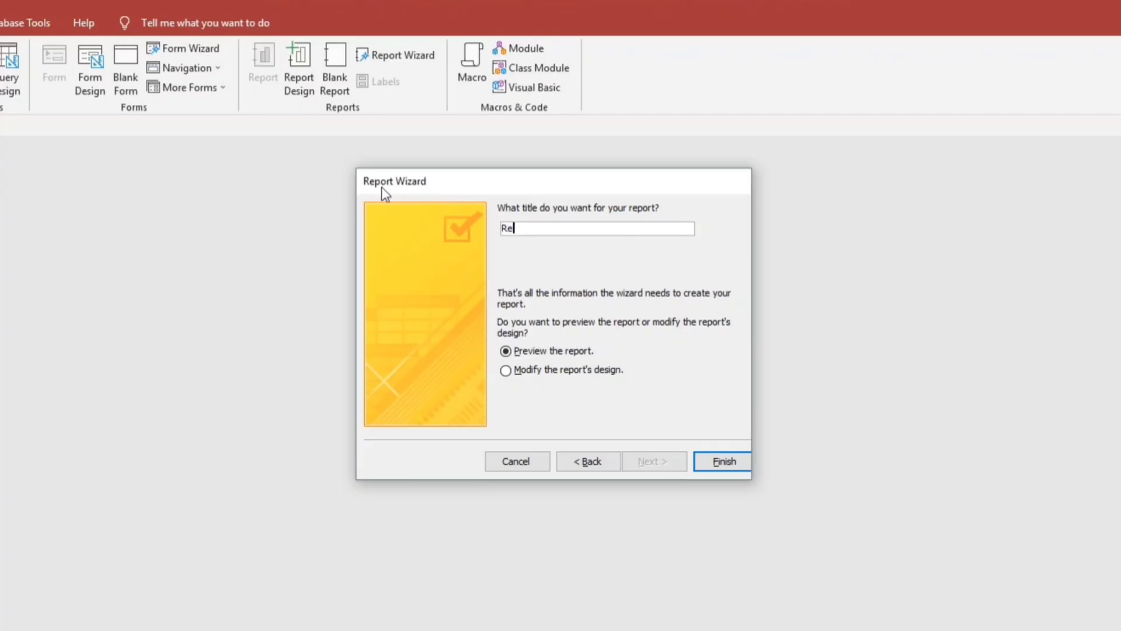
type("port3")
Step: Finish creating Report3 and page through both pages of its preview
left_click(724, 462)
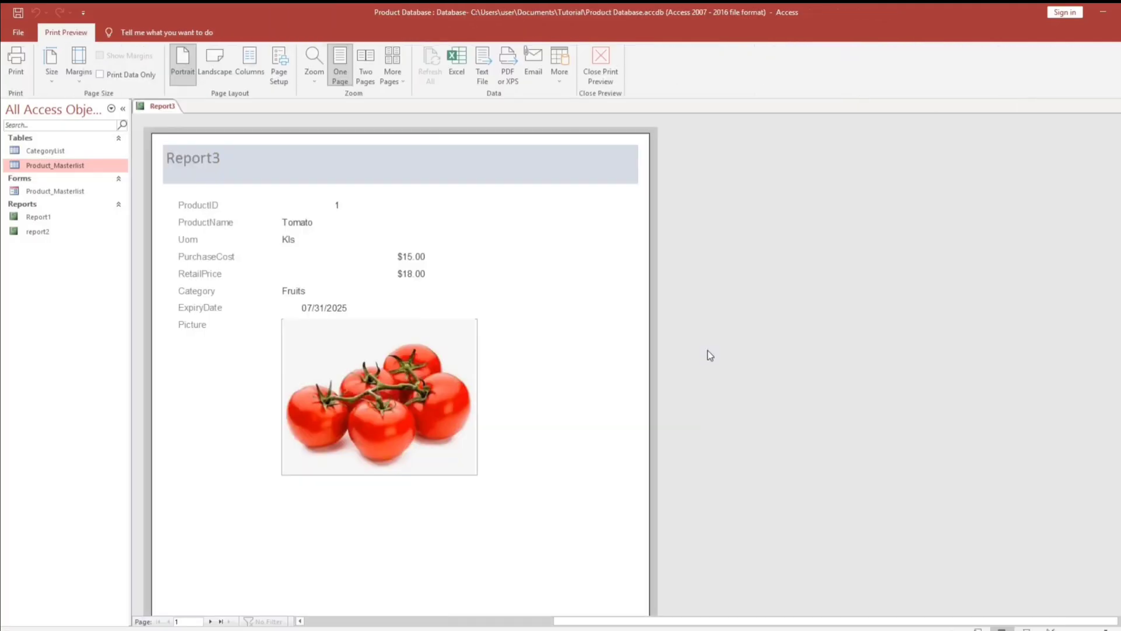
scroll(438, 393, "down", 2)
scroll(475, 403, "up", 2)
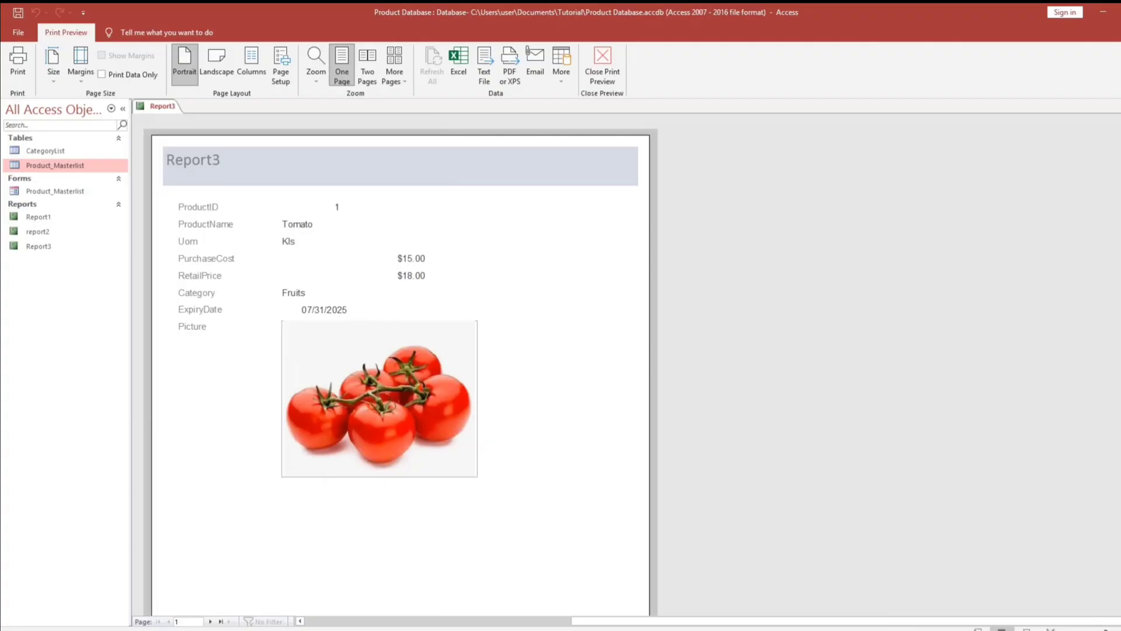
left_click(211, 622)
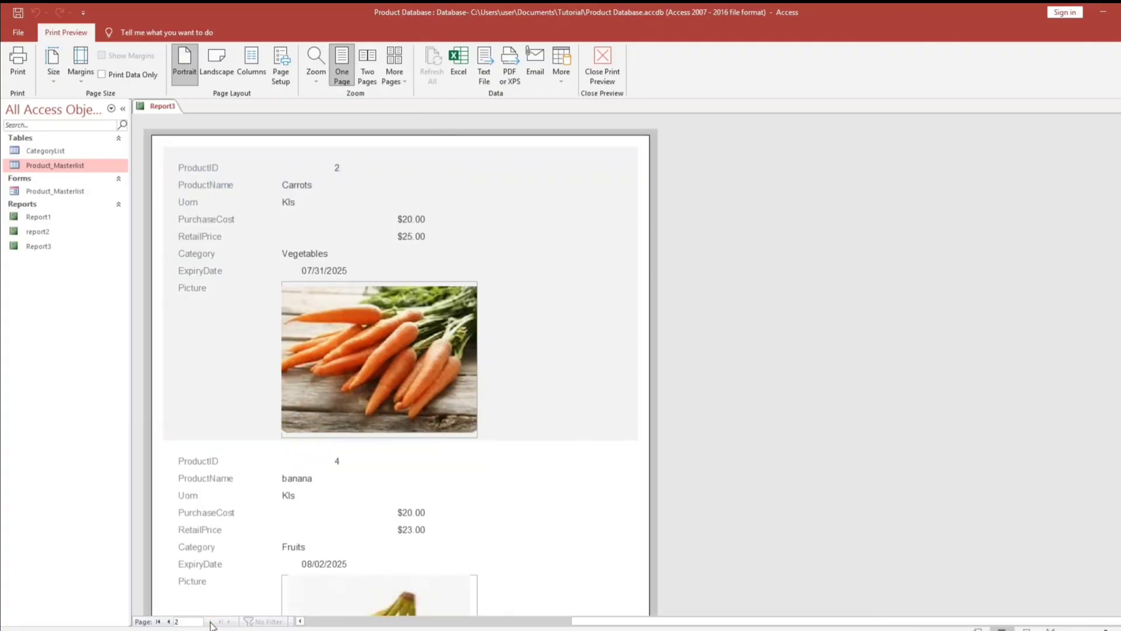
scroll(418, 561, "down", 4)
scroll(576, 432, "up", 2)
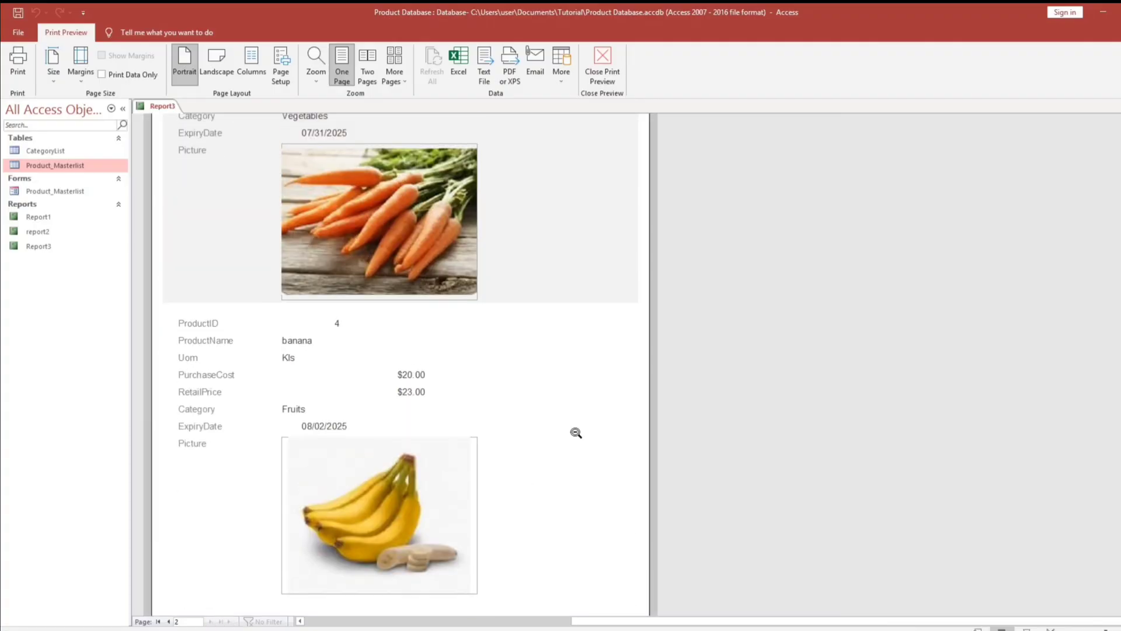
Step: In Design View, set the eight field labels' font color to black
right_click(551, 369)
left_click(584, 402)
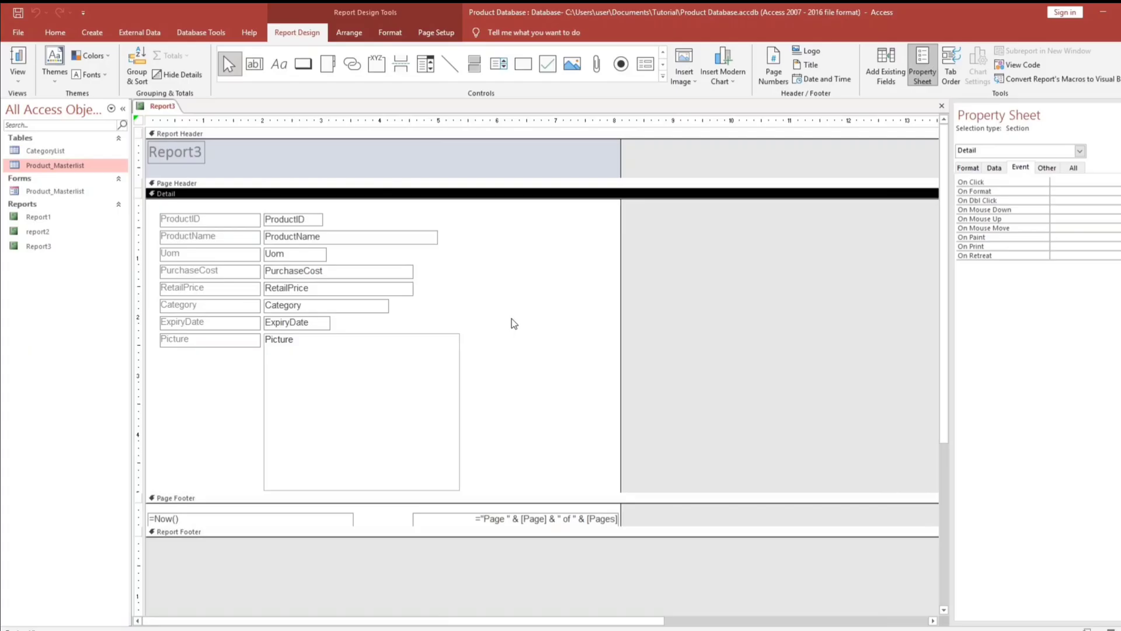
left_click_drag(172, 204, 186, 345)
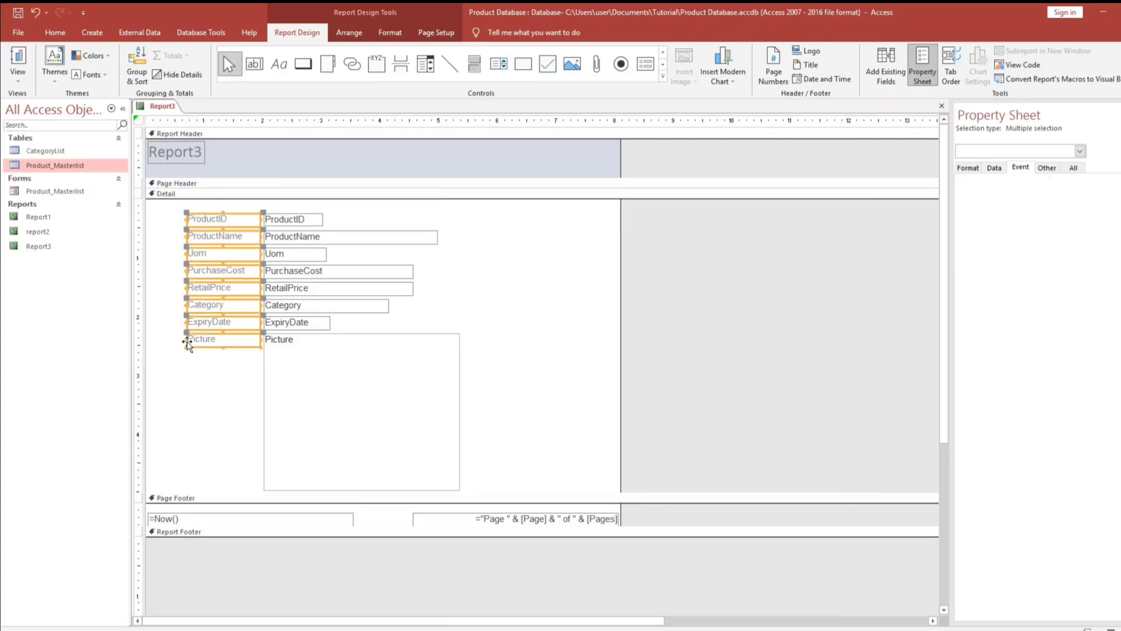
left_click(55, 32)
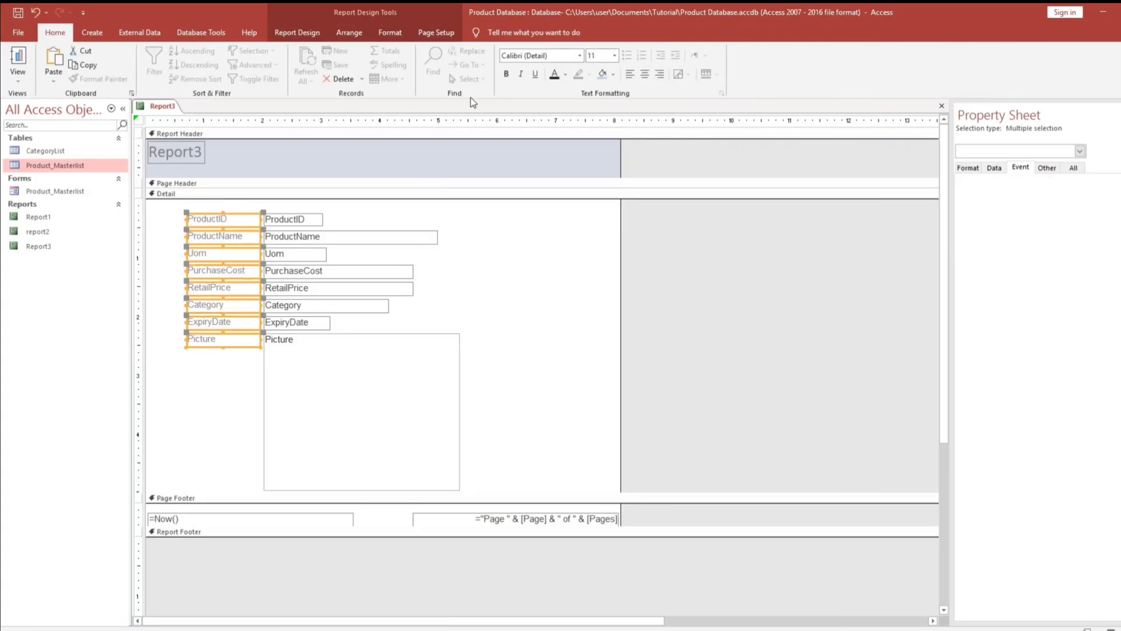
left_click(557, 77)
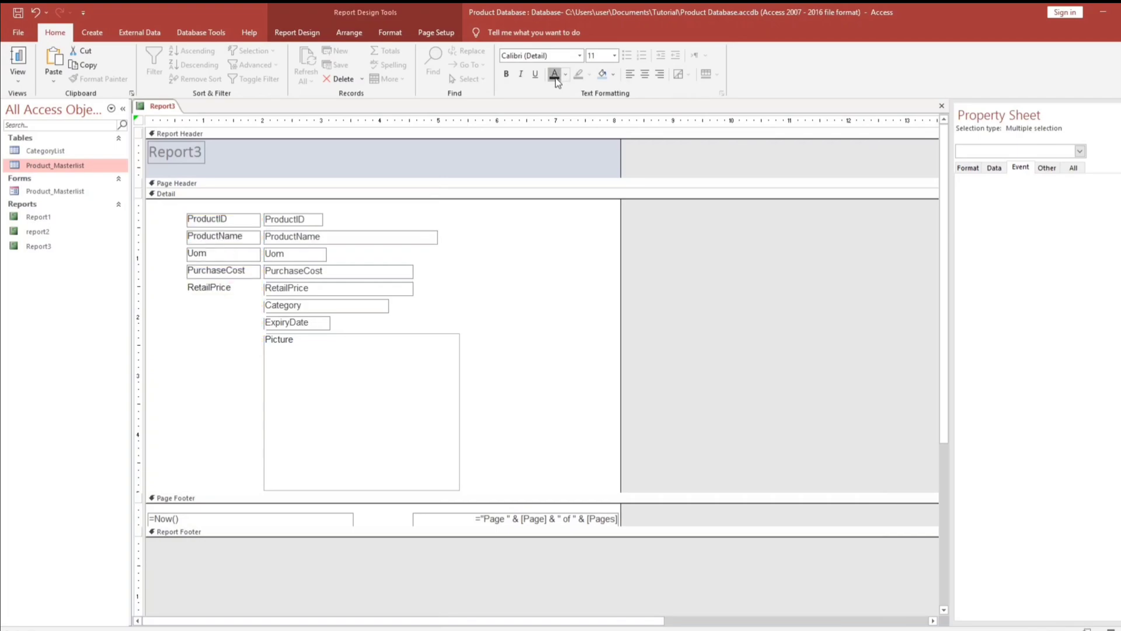
left_click(235, 405)
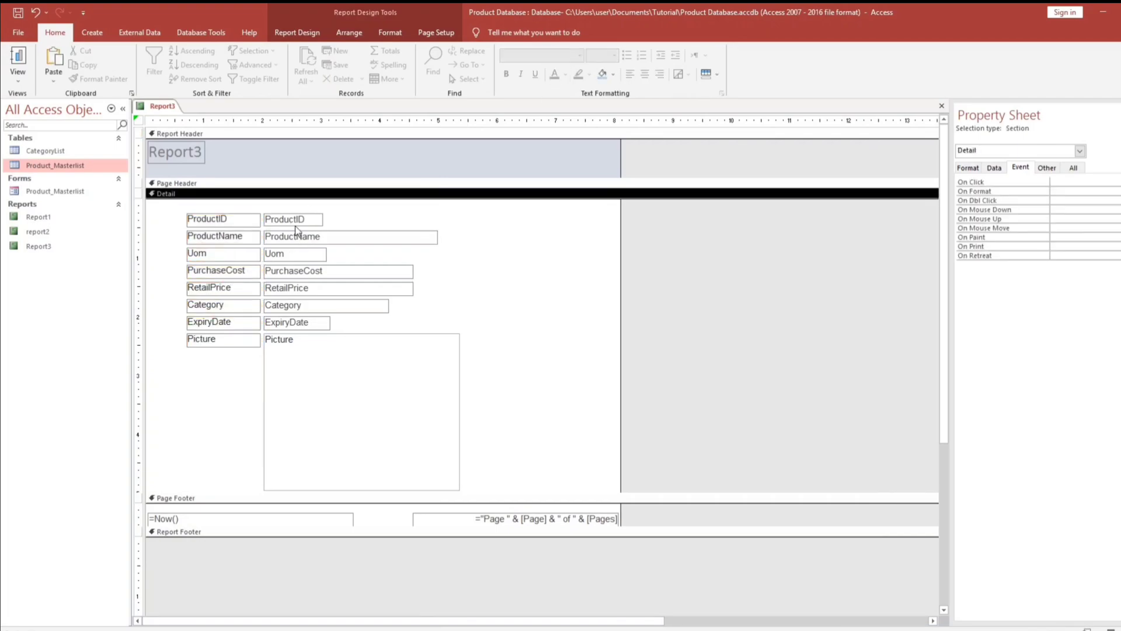
Step: Copy ProductName's 2.9576" width and apply it to the seven text boxes ProductID to ExpiryDate
left_click(379, 242)
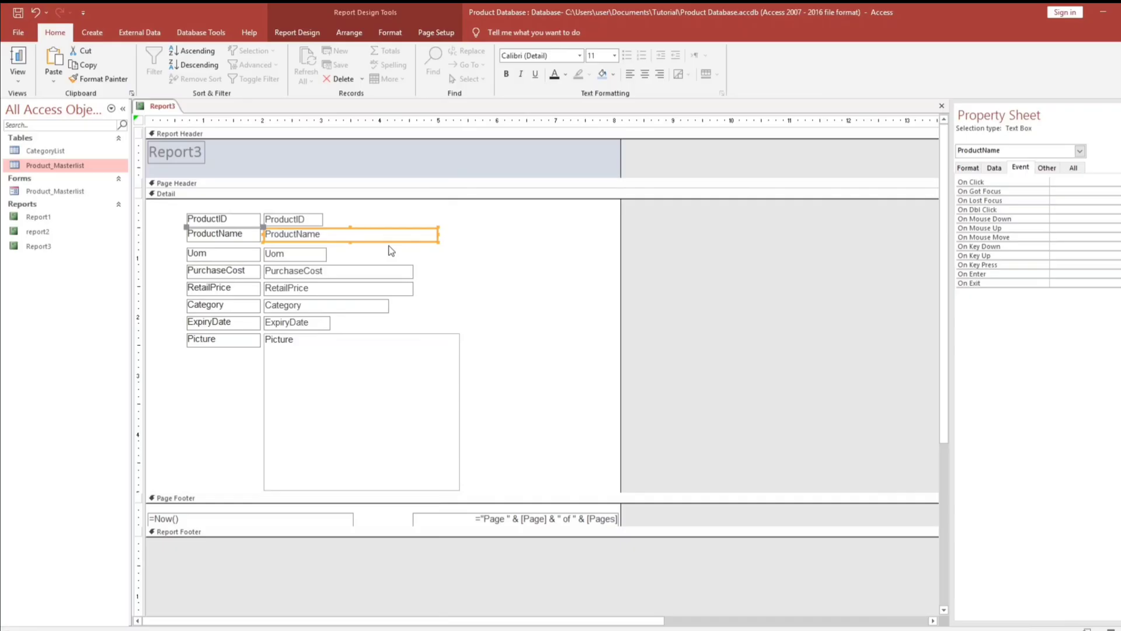
key("ctrl+z")
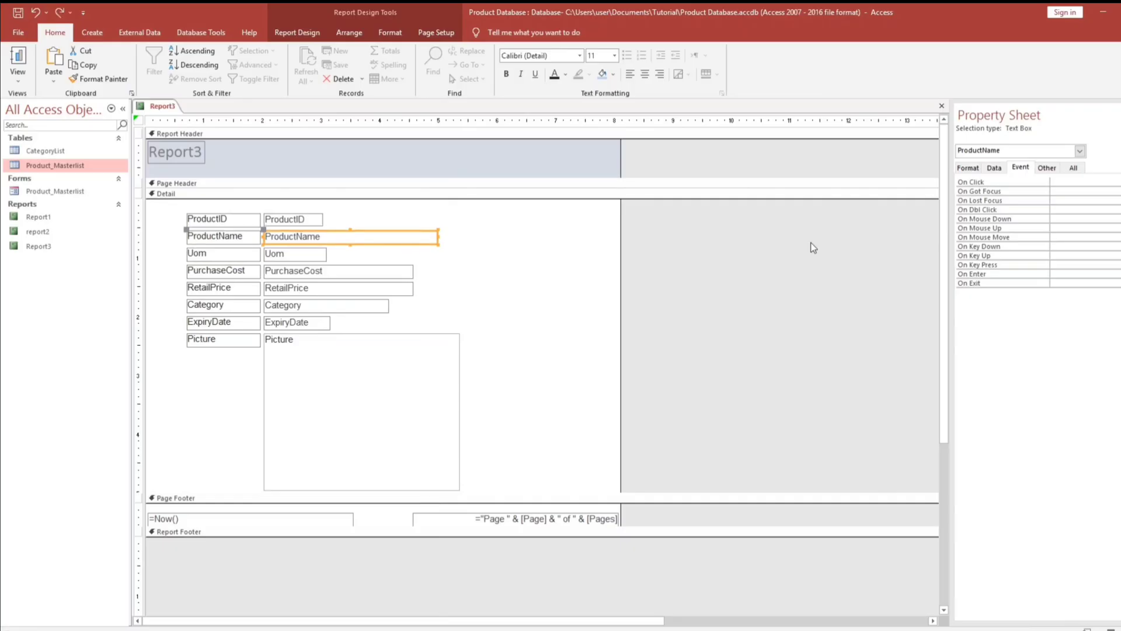
left_click(968, 167)
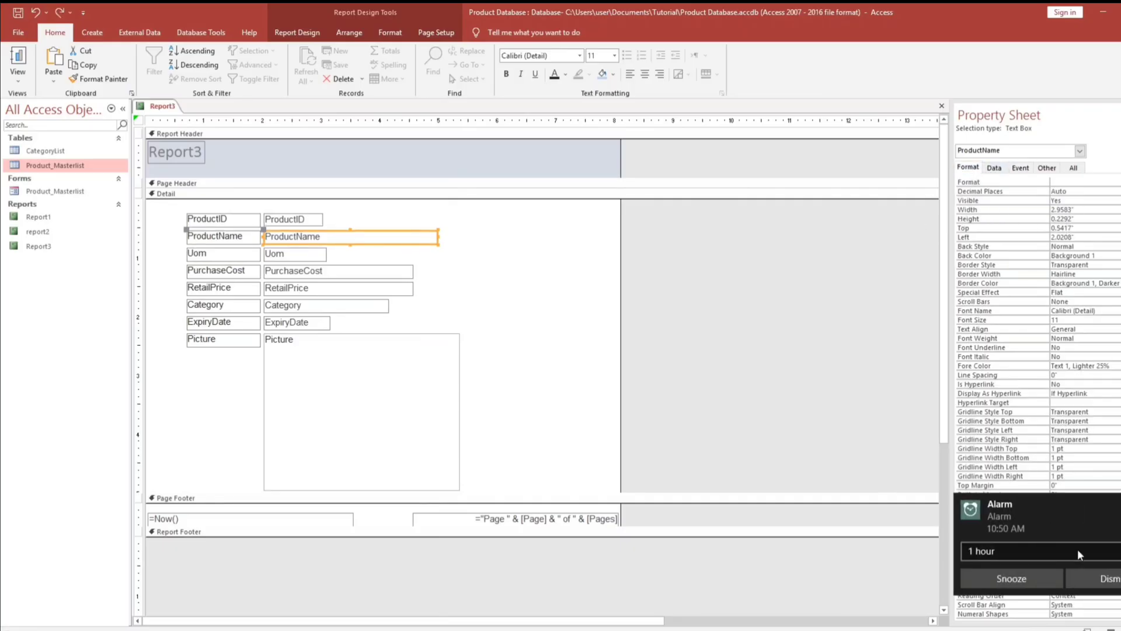
left_click(1107, 579)
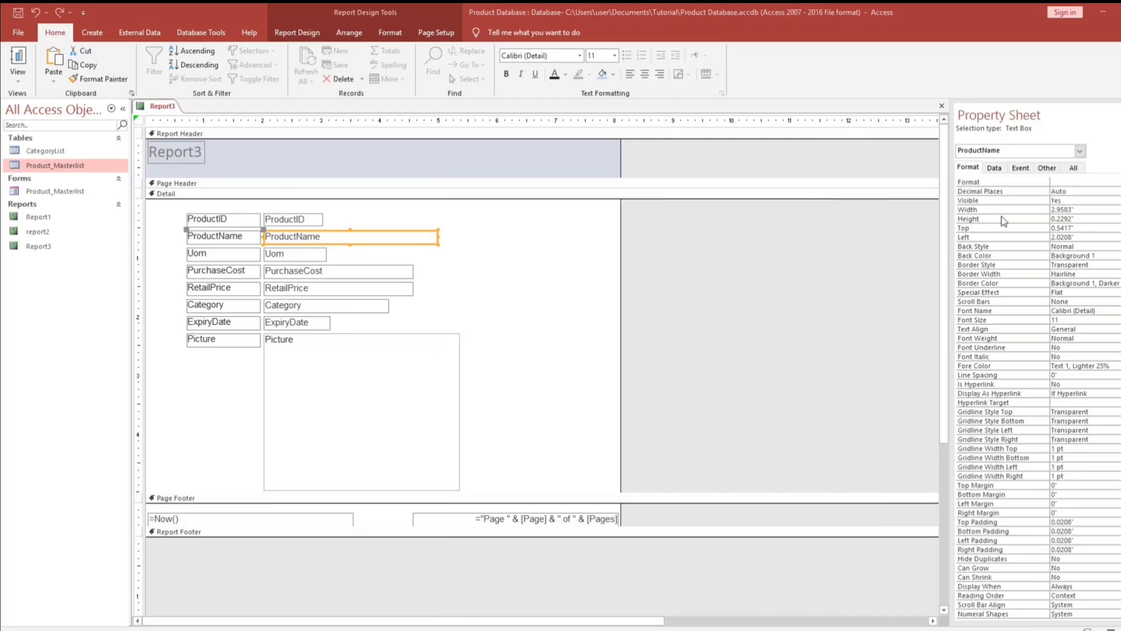
double_click(1061, 209)
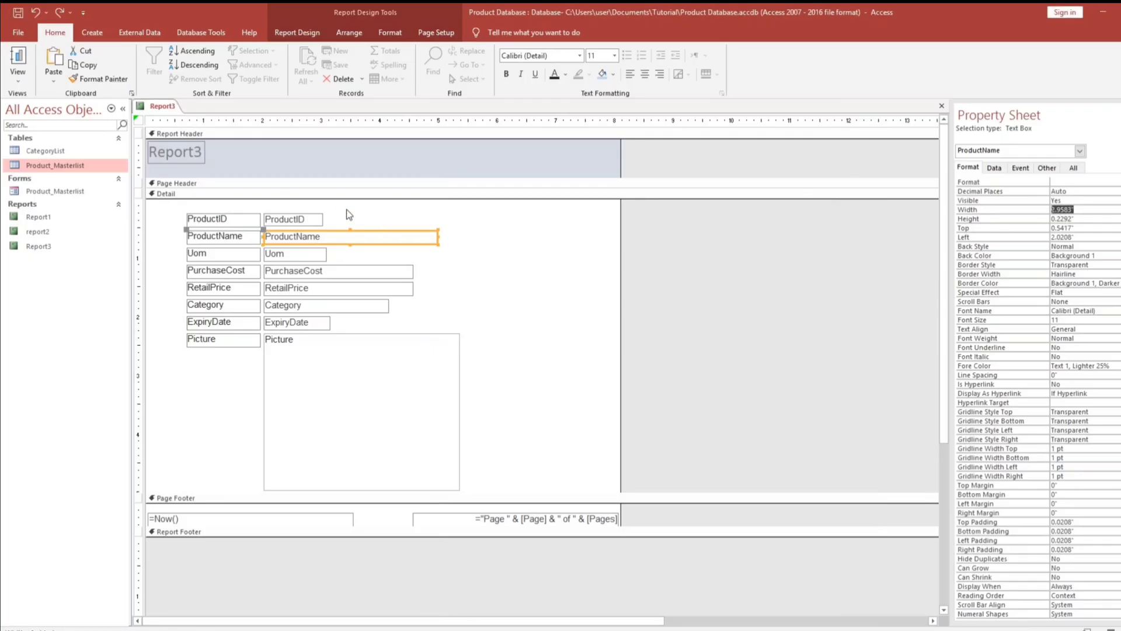
left_click_drag(340, 204, 297, 332)
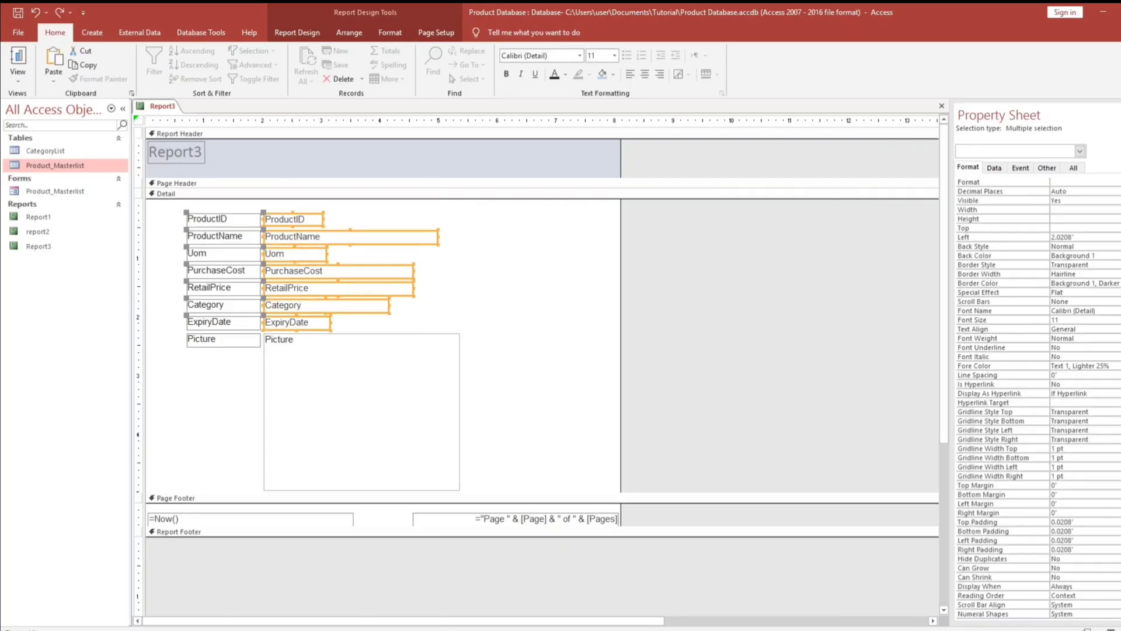
type("2.9576\"")
left_click(1083, 227)
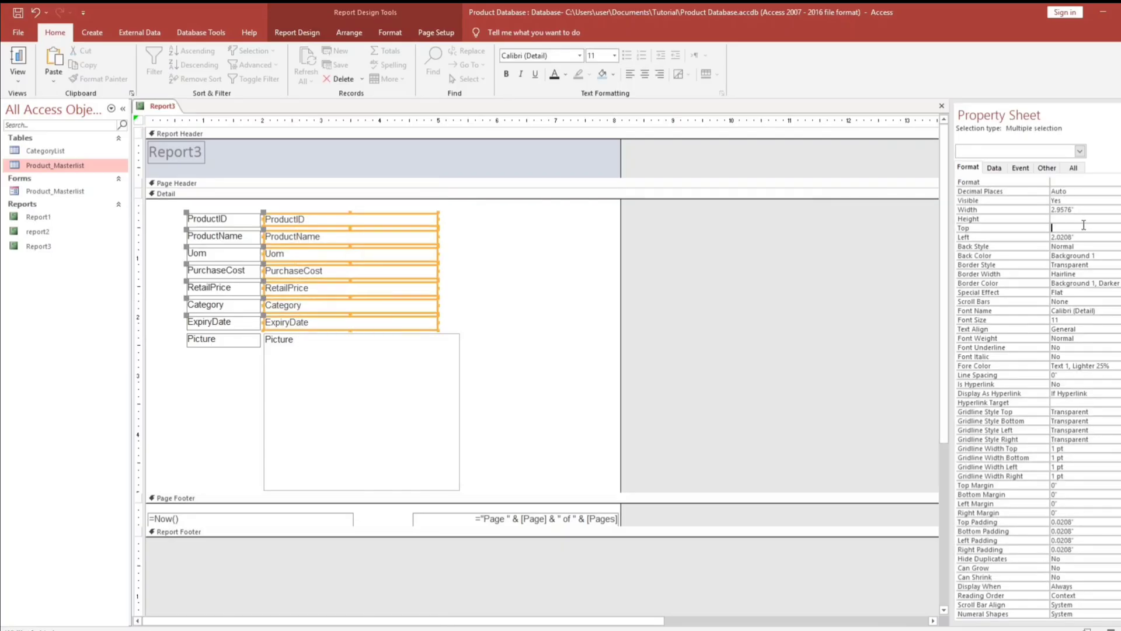
Step: Give the selected text boxes a Chiseled effect and Solid border style, then preview the report
right_click(372, 222)
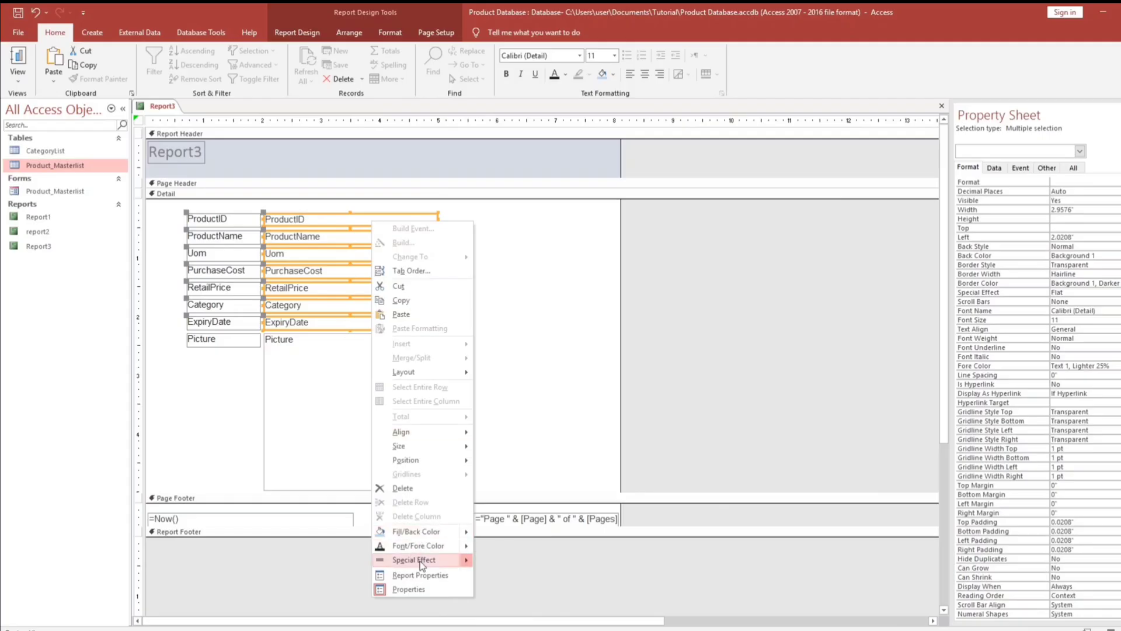
mouse_move(437, 558)
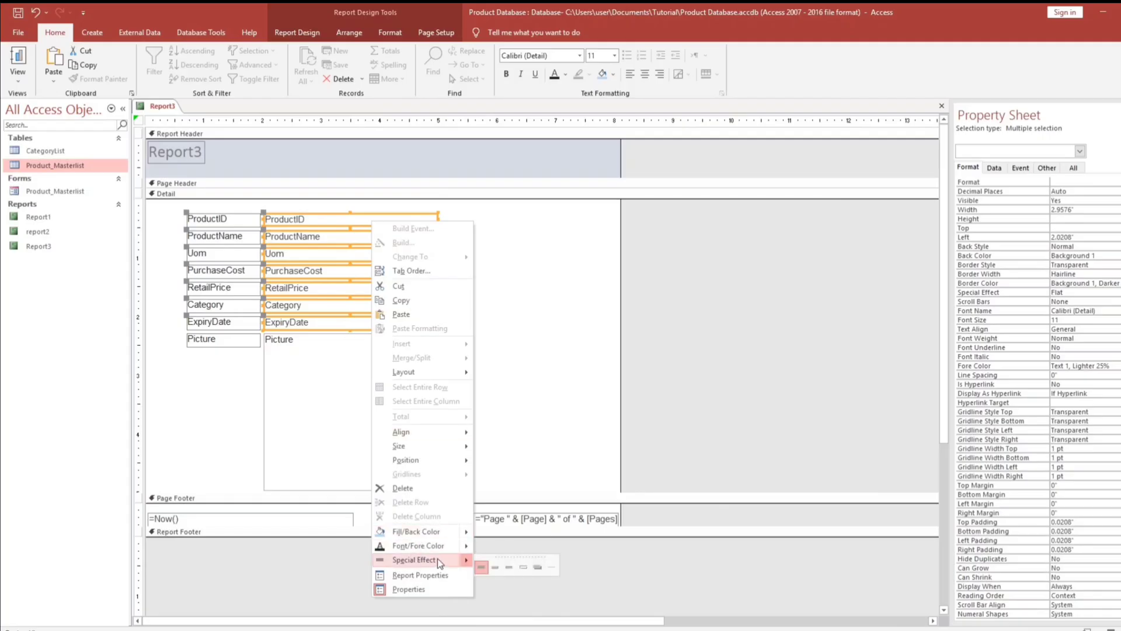
left_click(553, 566)
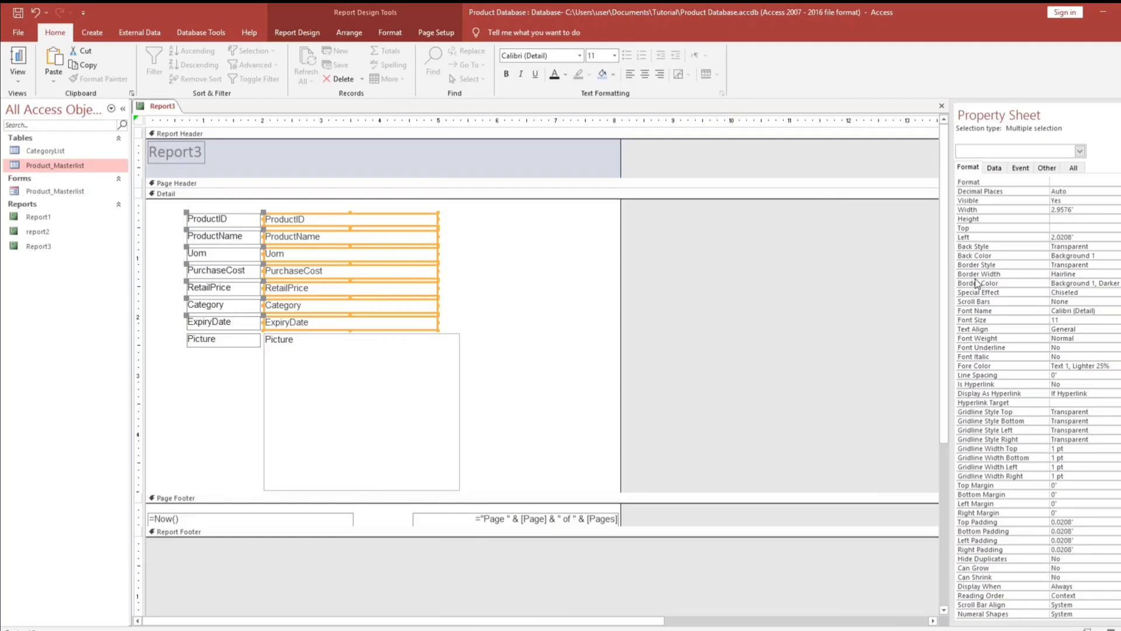
left_click(1088, 265)
left_click(1115, 264)
left_click(1080, 282)
left_click(750, 306)
left_click(18, 62)
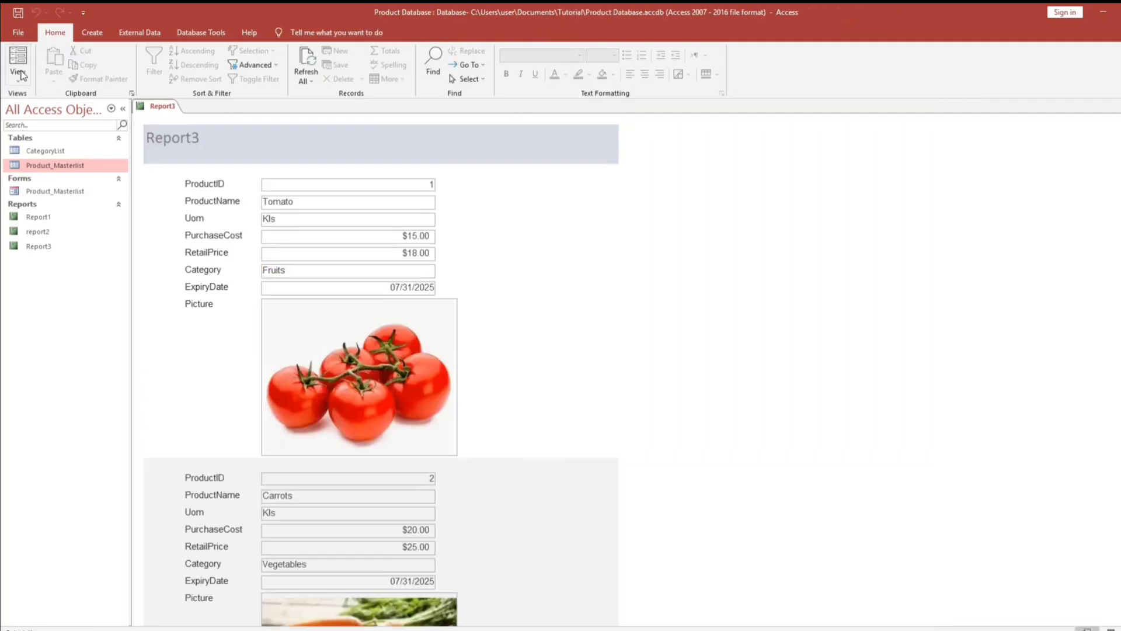
Step: Reapply the Chiseled special effect to all seven field value boxes and preview the result
right_click(632, 267)
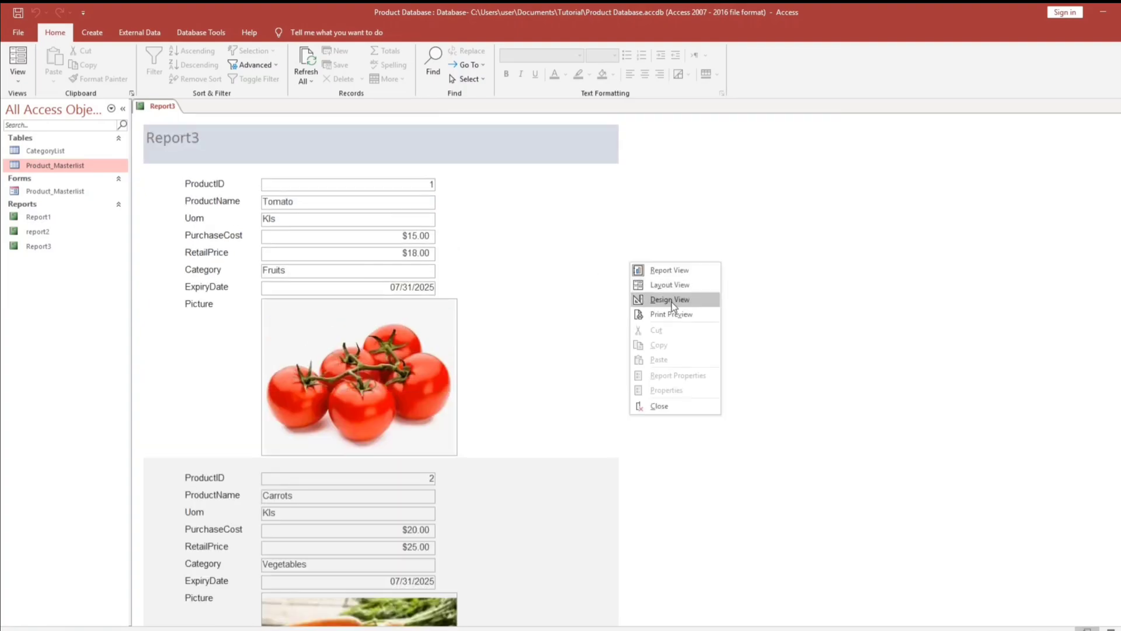
left_click(671, 298)
left_click_drag(452, 208, 360, 320)
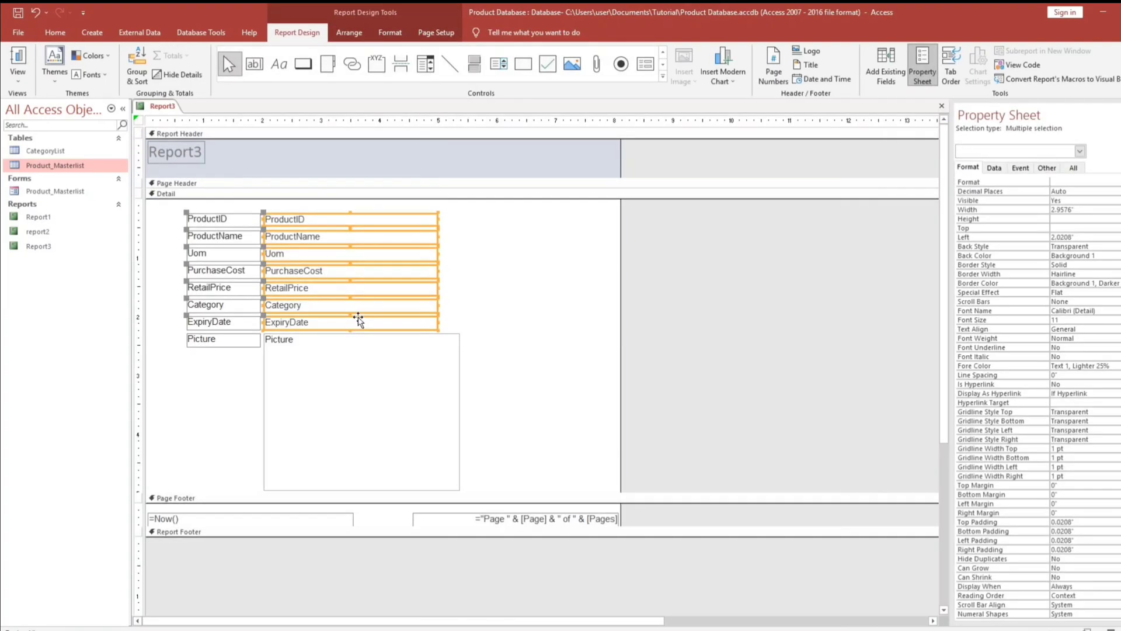
right_click(359, 320)
mouse_move(420, 608)
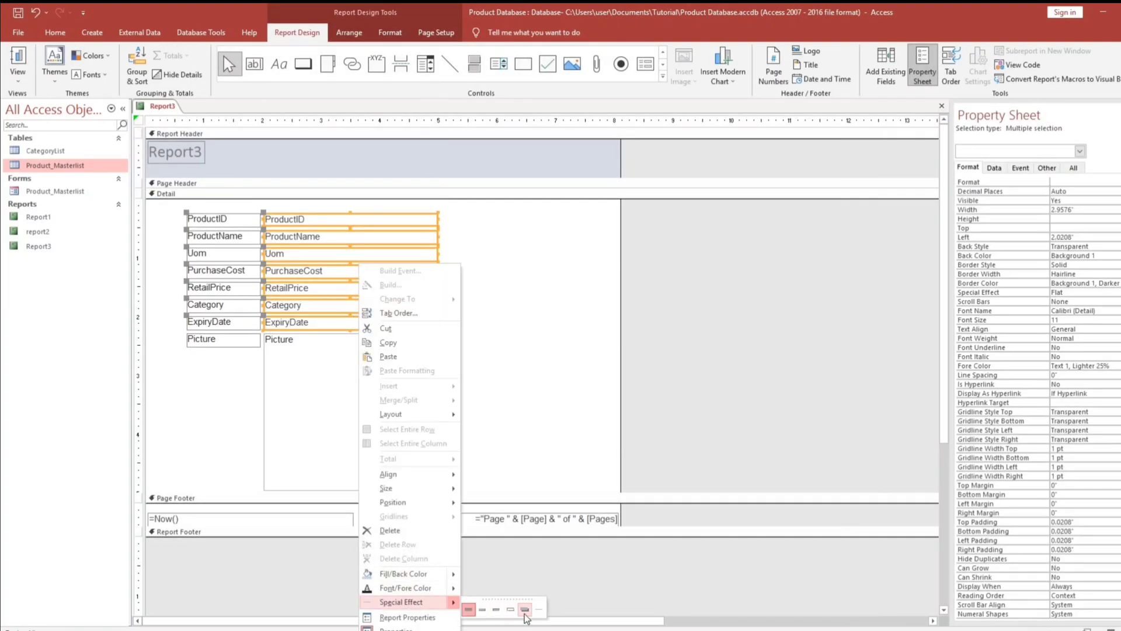
left_click(537, 610)
left_click(512, 409)
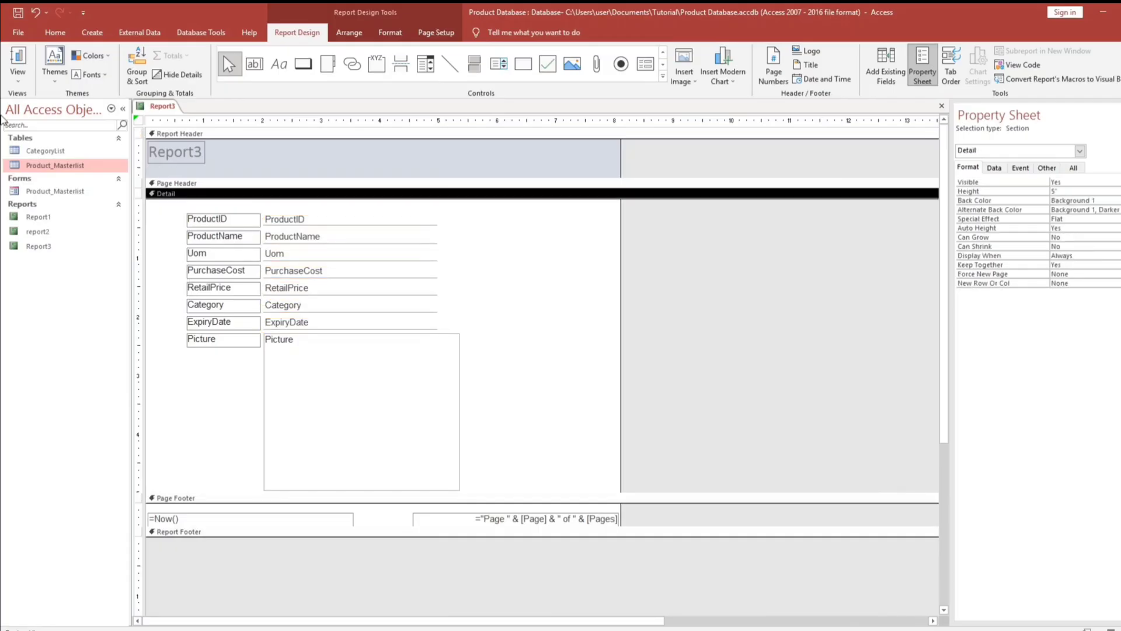
left_click(17, 59)
Step: Back in Design View, left-align the text of the seven field value boxes
scroll(440, 290, "down", 1)
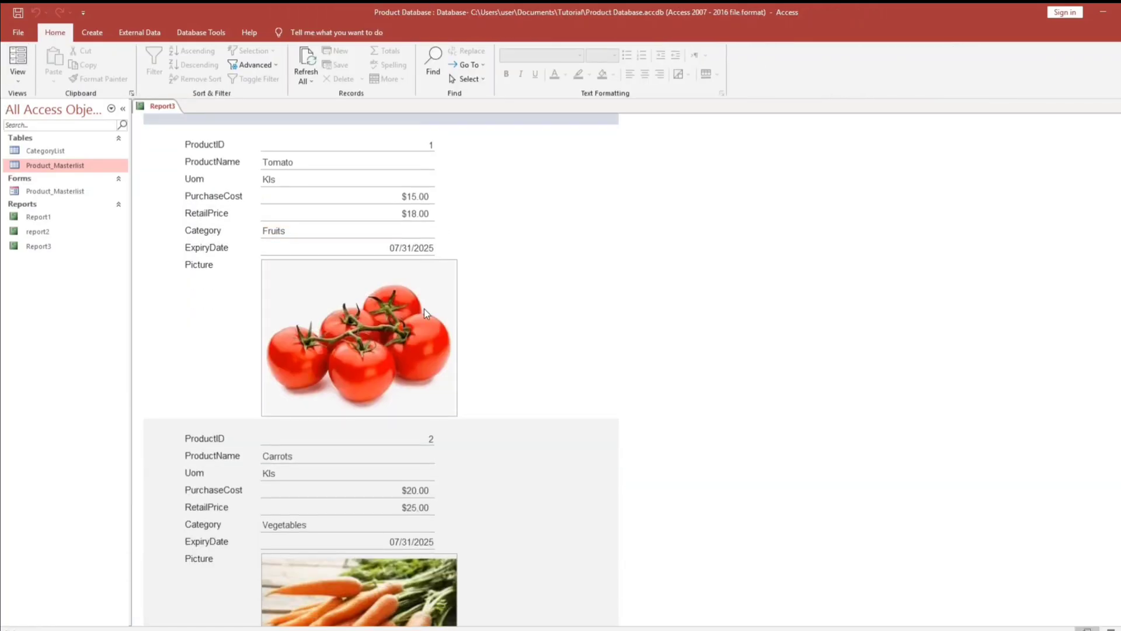
scroll(439, 289, "up", 1)
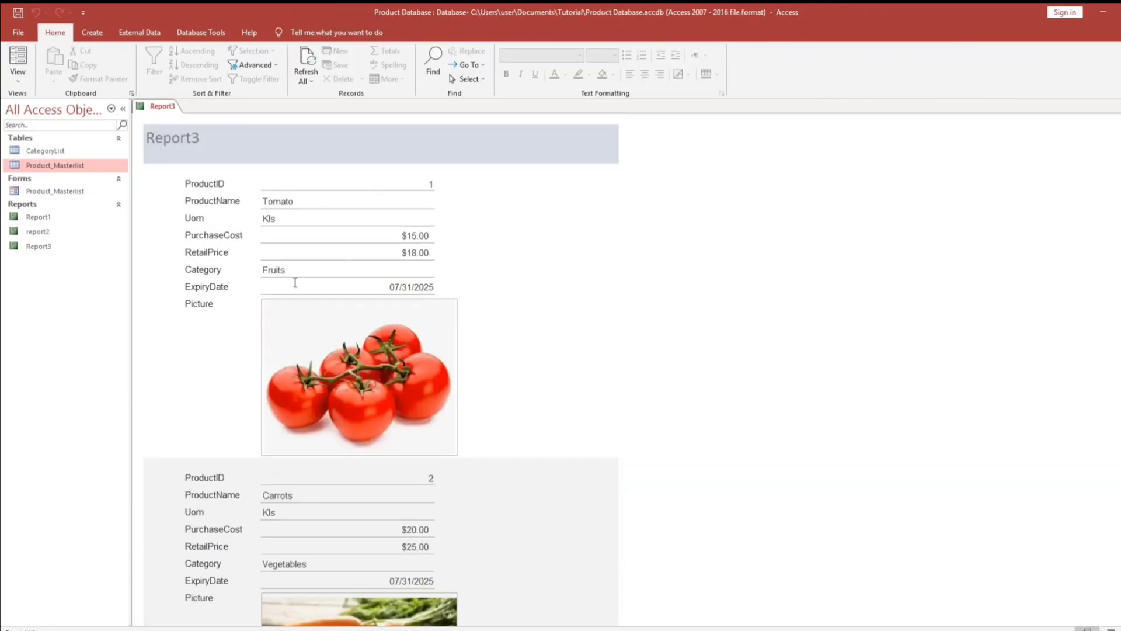
right_click(672, 243)
left_click(719, 279)
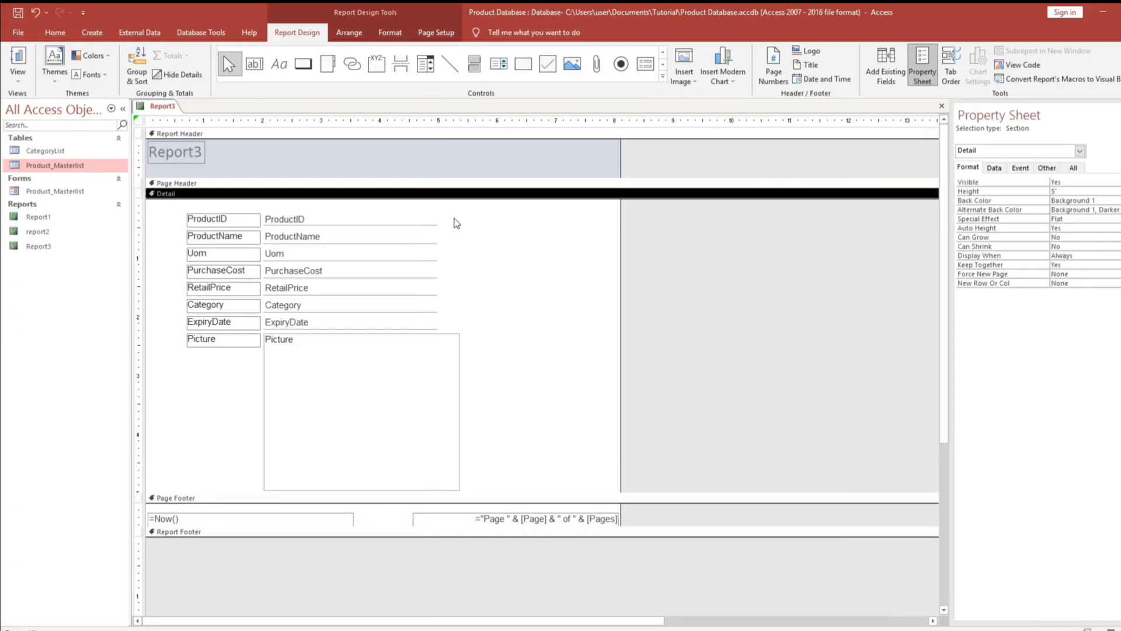
left_click_drag(458, 215, 305, 328)
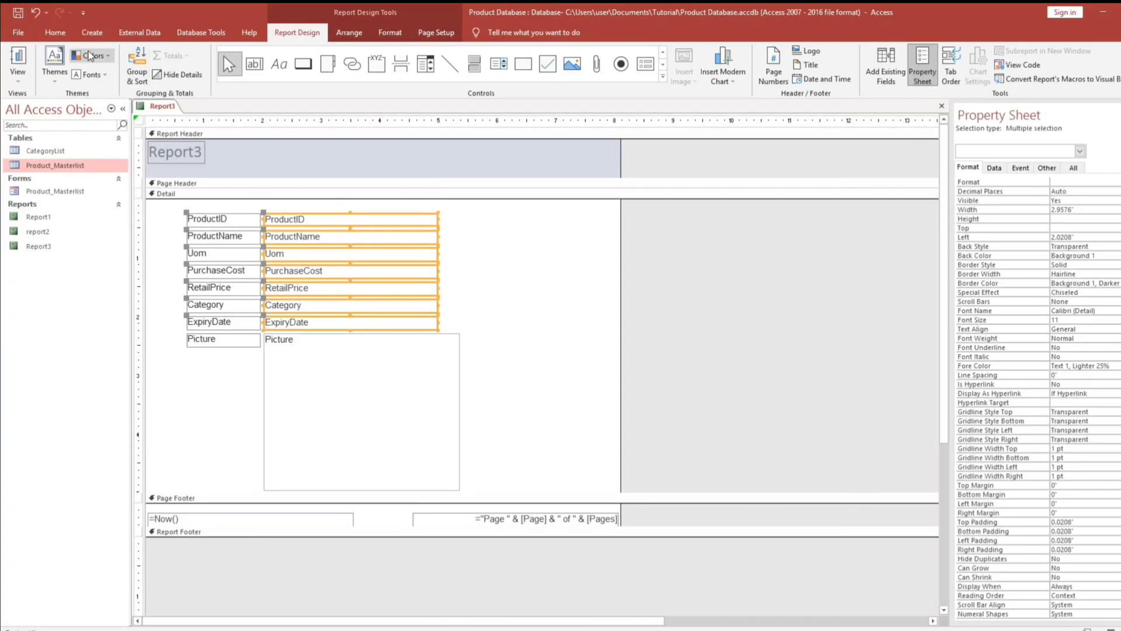
left_click(55, 32)
left_click(644, 74)
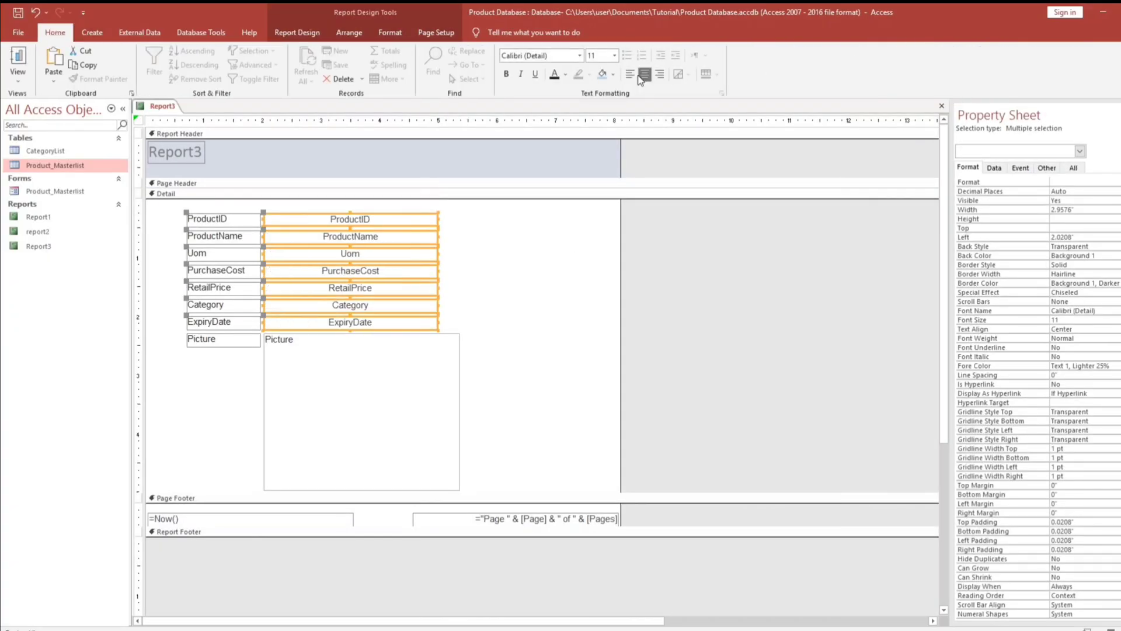
left_click(630, 74)
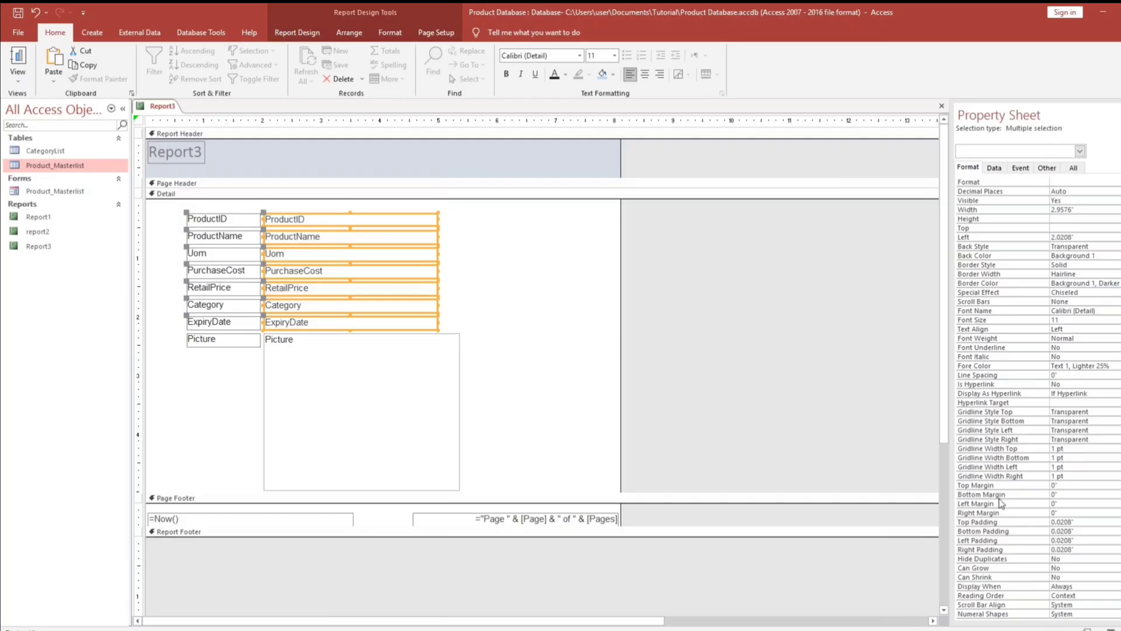
Step: Set the field boxes' Left Margin to .08 inch and preview the report
left_click(1026, 503)
type(".08")
key("Return")
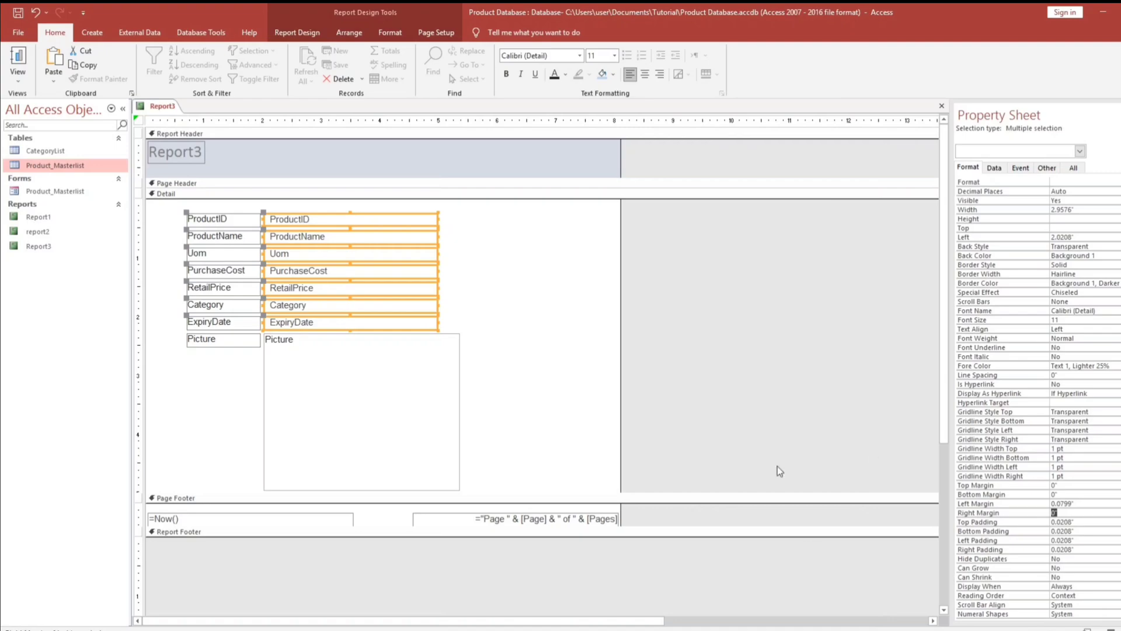
left_click(9, 59)
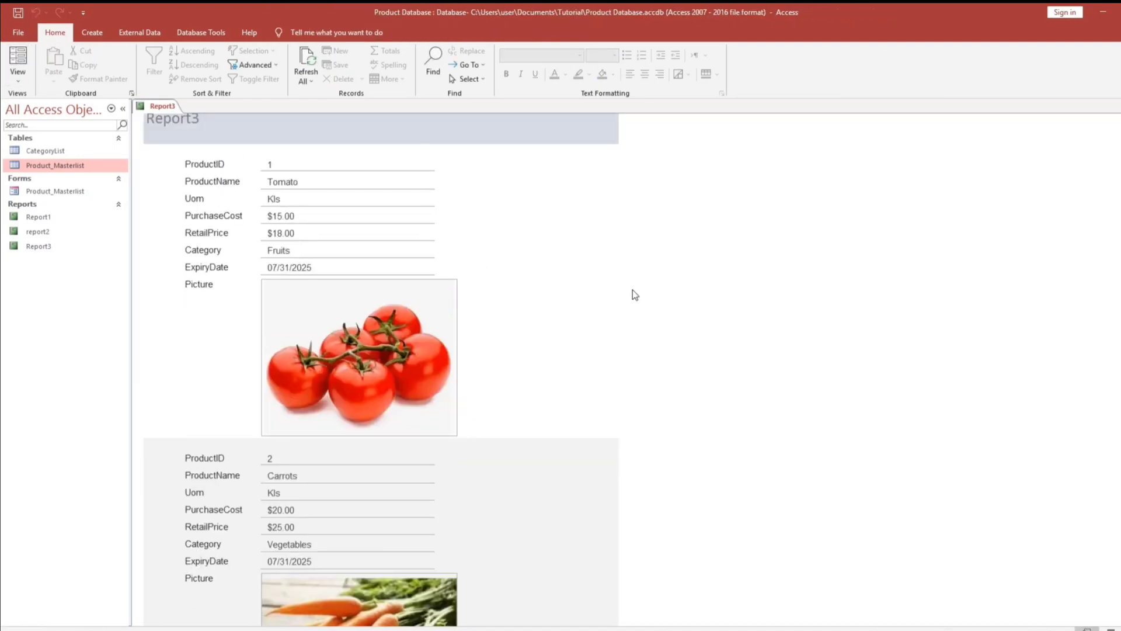
Step: In Design View, relabel ProductID and ProductName as 'Product ID' and 'Product Name'
right_click(634, 291)
left_click(667, 328)
left_click(222, 220)
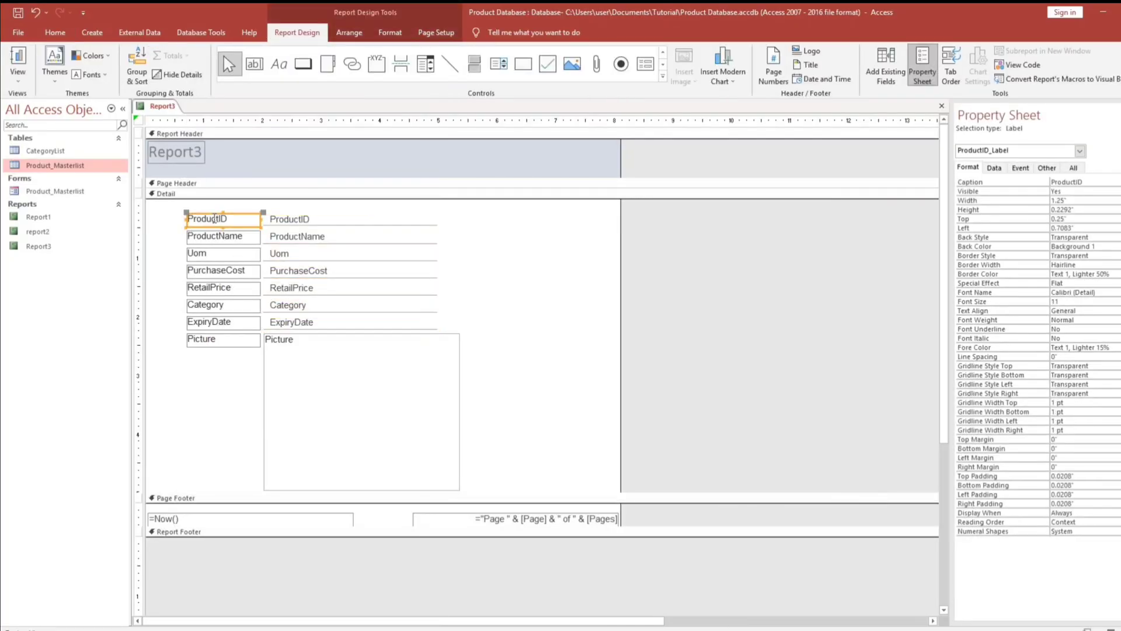
left_click(222, 219)
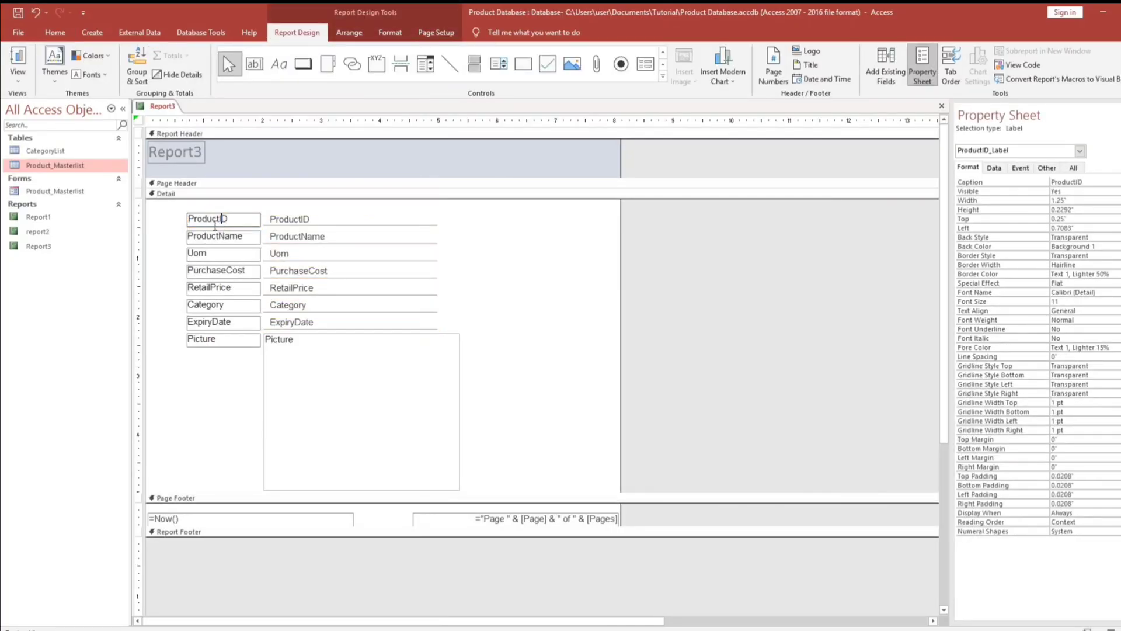
left_click(221, 236)
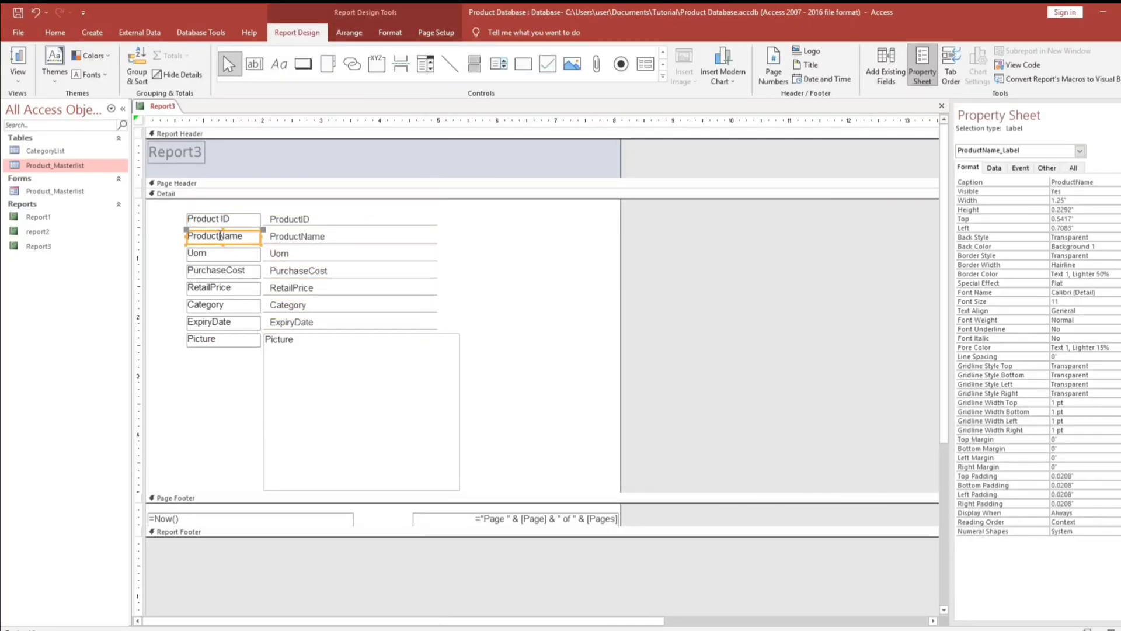
left_click(220, 236)
Step: Relabel PurchaseCost, RetailPrice and ExpiryDate as 'Purchase Cost', 'Retail Price', 'Expiry Date', then preview
left_click(230, 272)
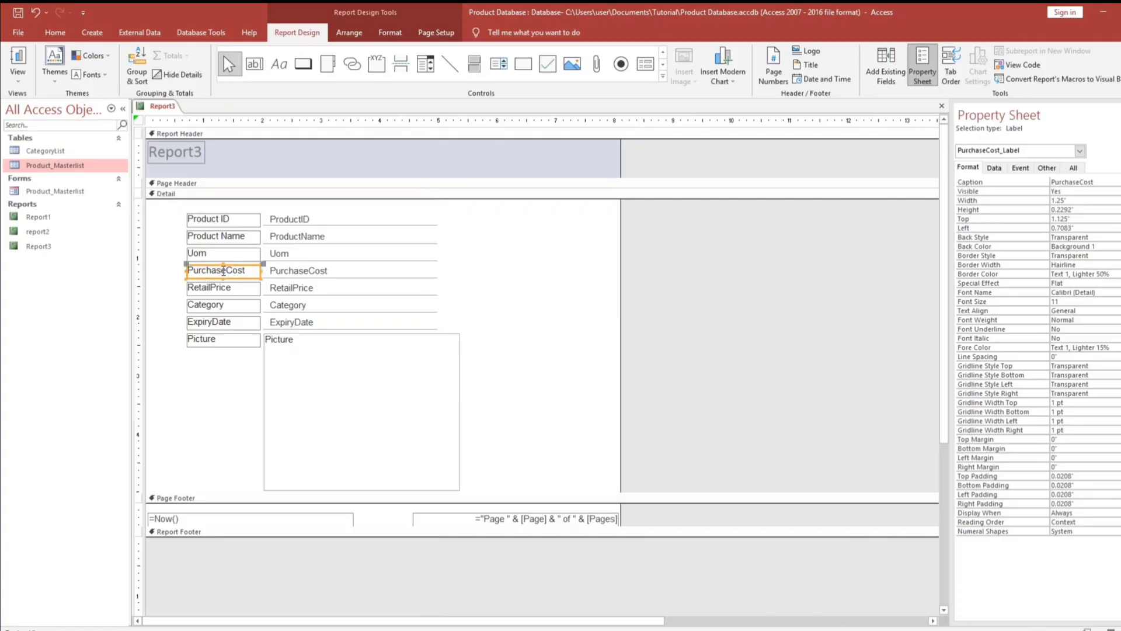
left_click(226, 271)
left_click(214, 288)
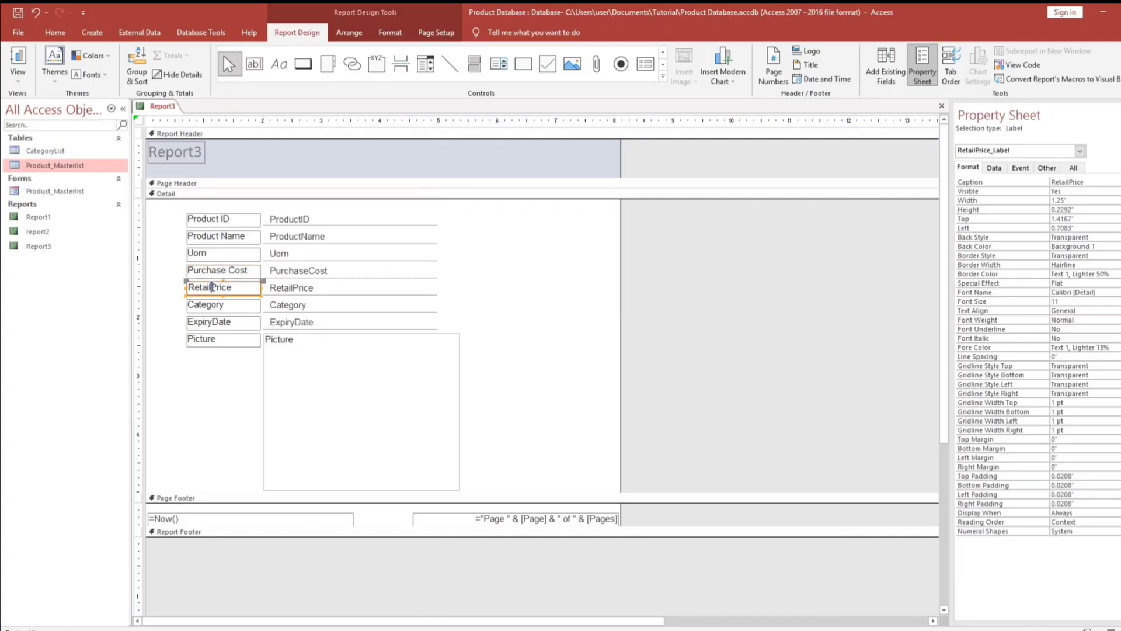
left_click(213, 287)
left_click(215, 322)
left_click(215, 322)
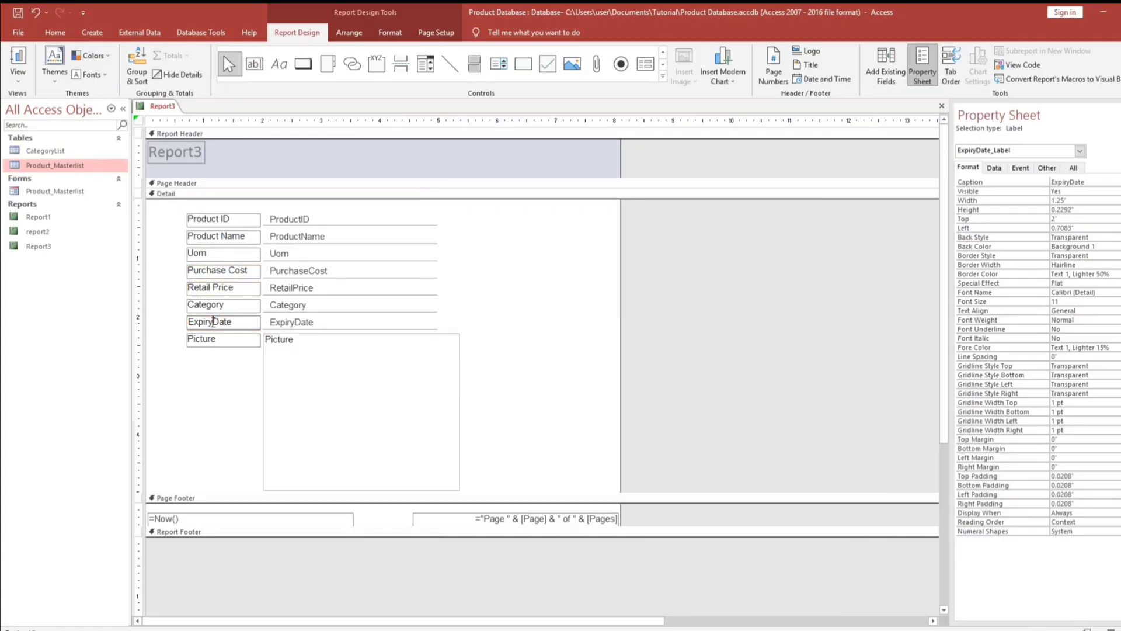
left_click(506, 337)
left_click(18, 57)
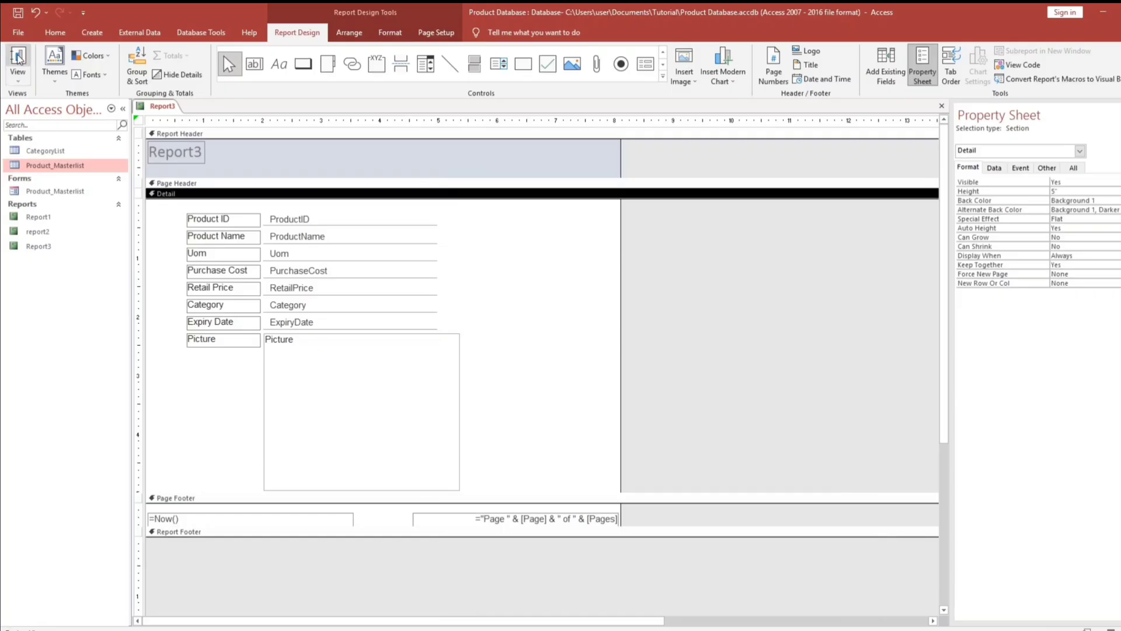
Step: In Design View, change Report3's Pop Up property on the Other tab
right_click(738, 188)
left_click(765, 240)
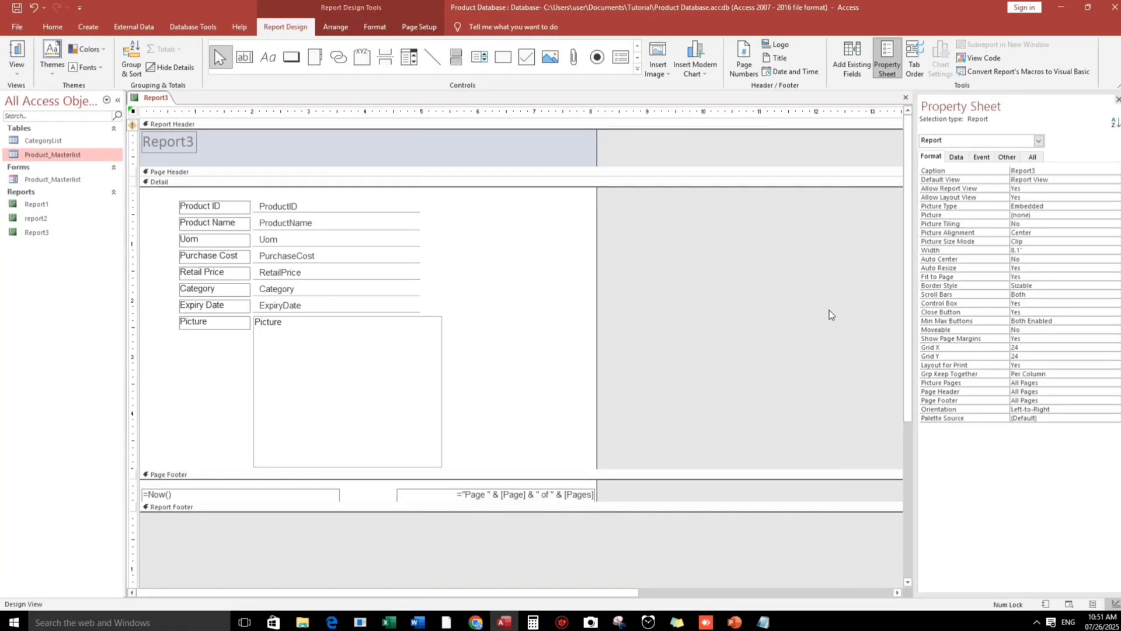
left_click(1006, 158)
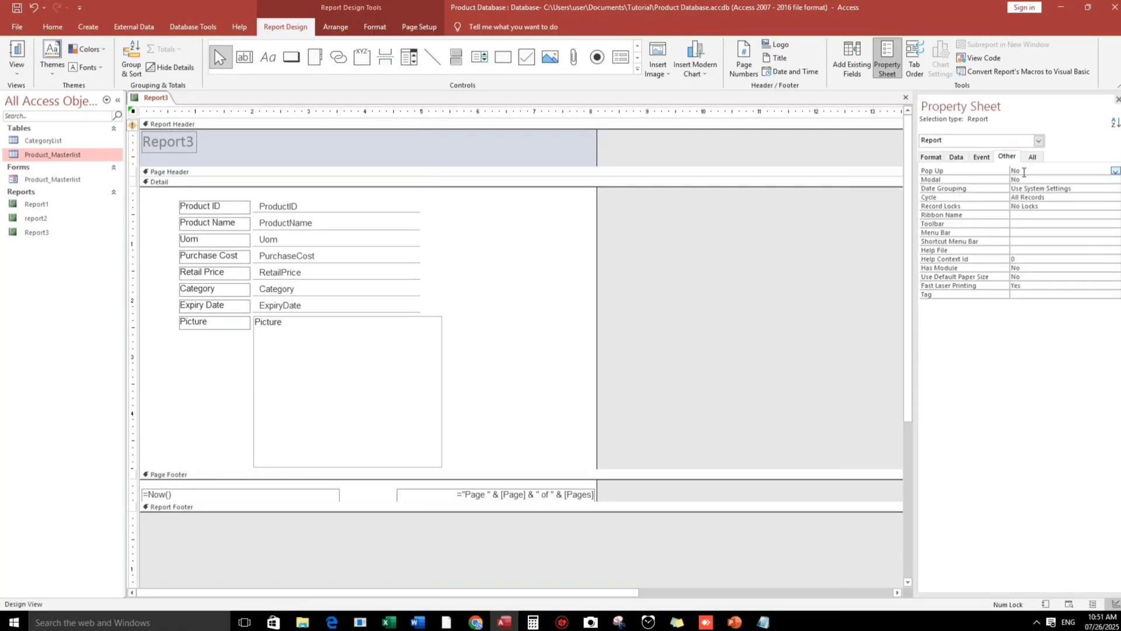
left_click(981, 170)
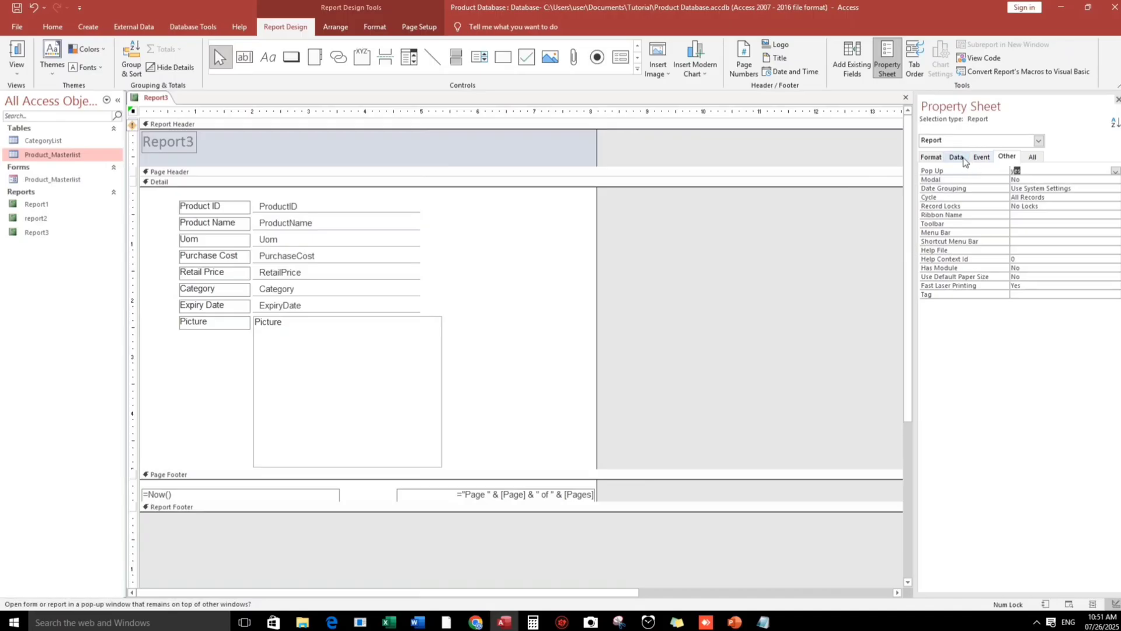
Step: Create a Code Builder Report_Load procedure for On Load containing DoCmd.Maximize
left_click(980, 157)
left_click(1115, 179)
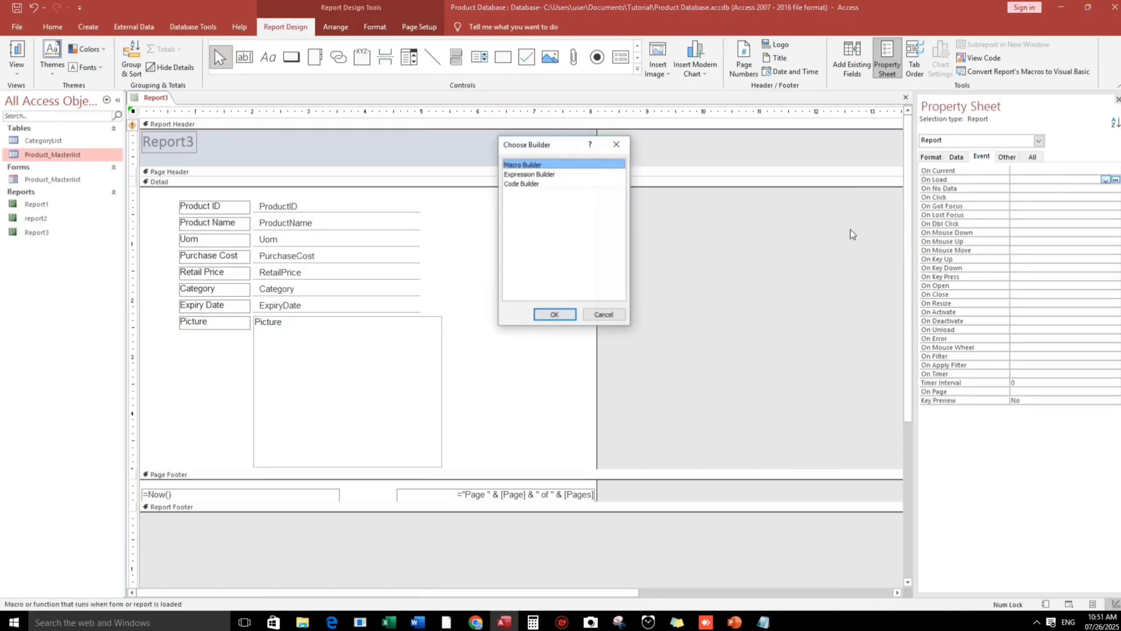
left_click(521, 185)
left_click(549, 315)
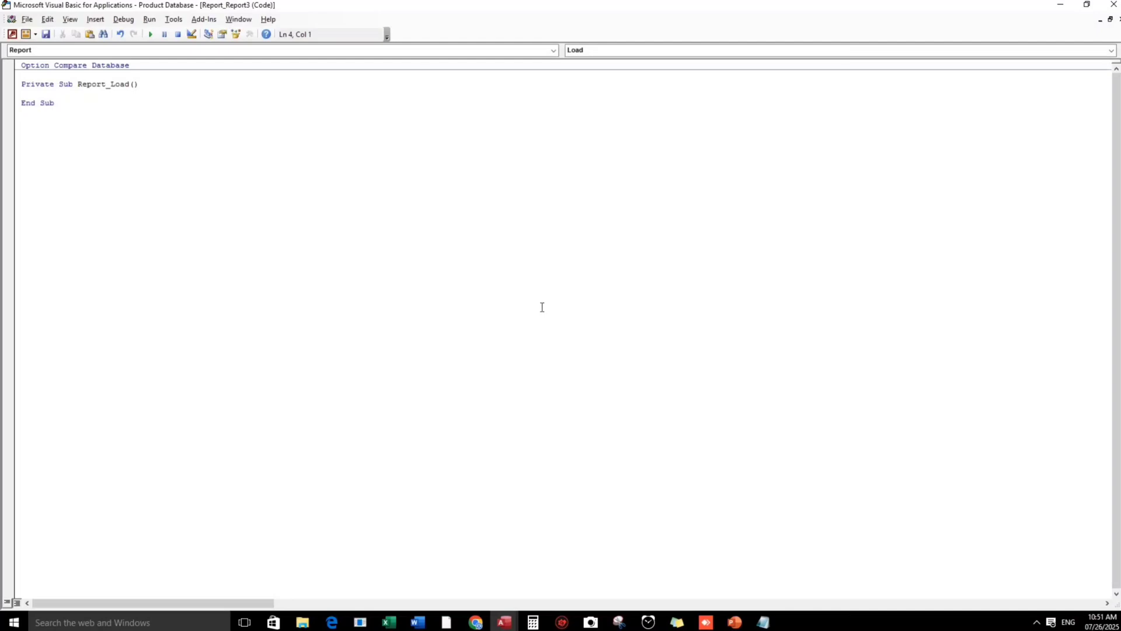
type("docmd.")
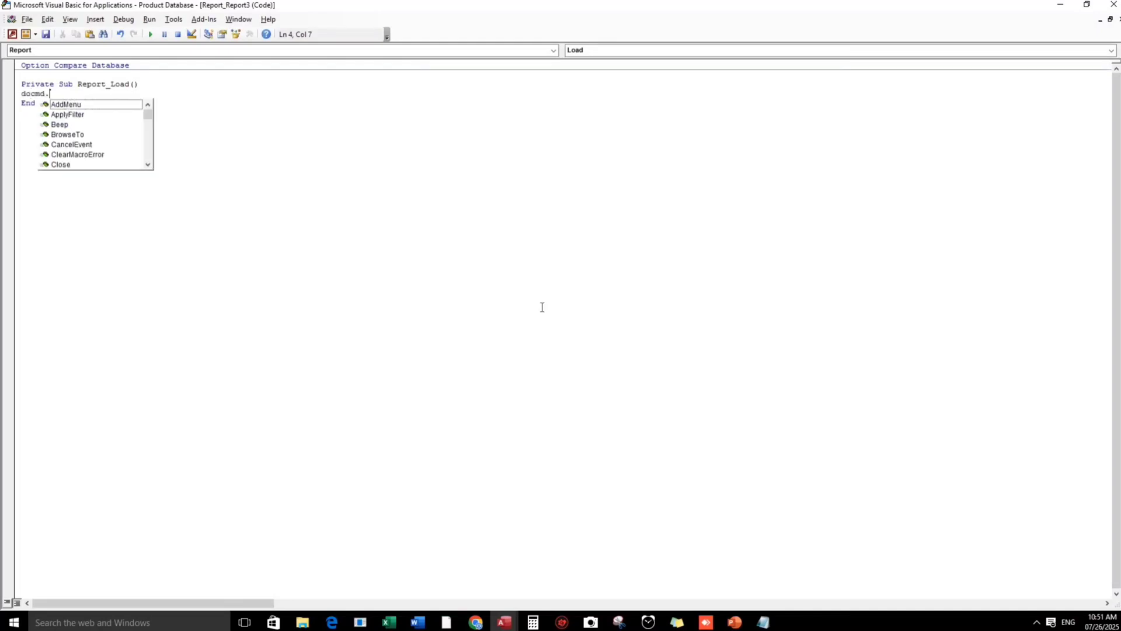
type("ma")
key("Tab")
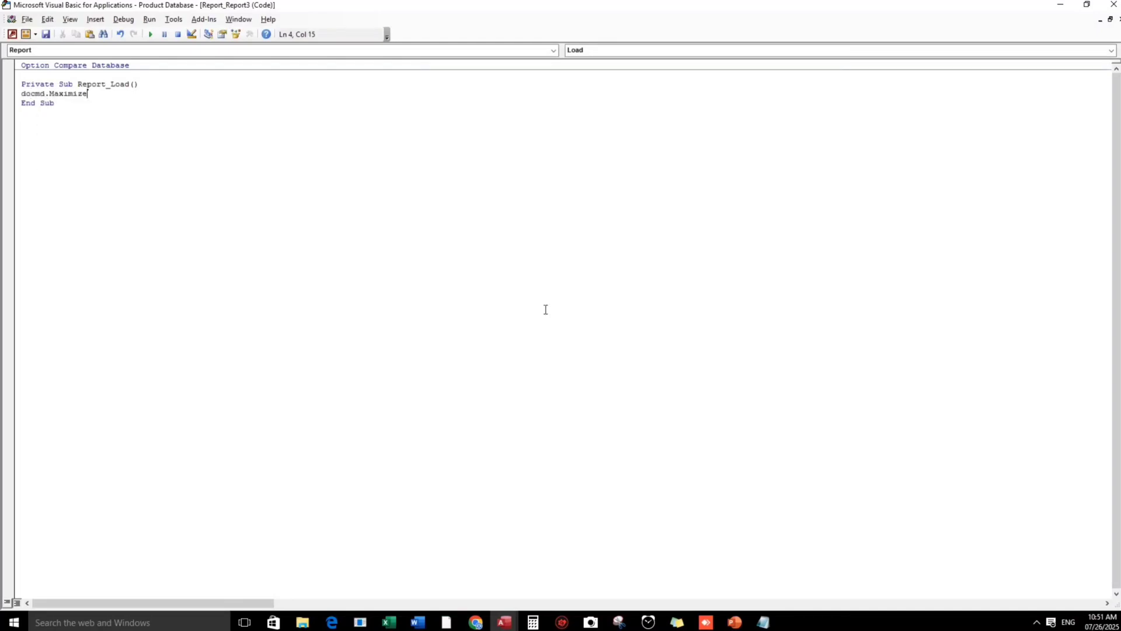
Step: Preview the maximized Report3, close it saving design changes, and select the Product_Masterlist form
key("alt+F11")
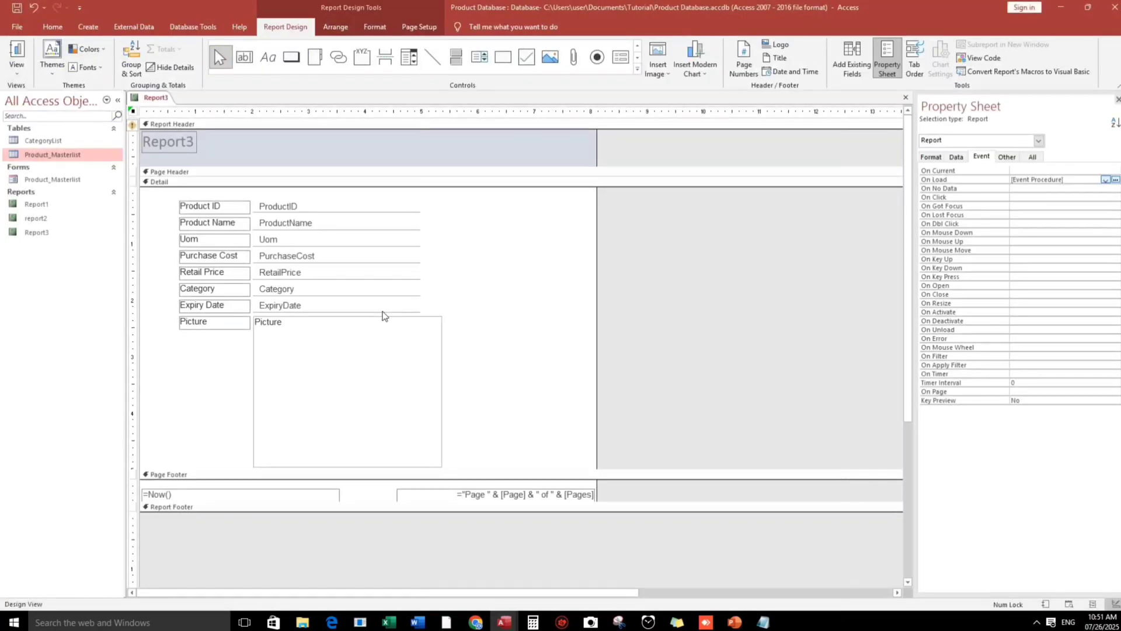
left_click(16, 57)
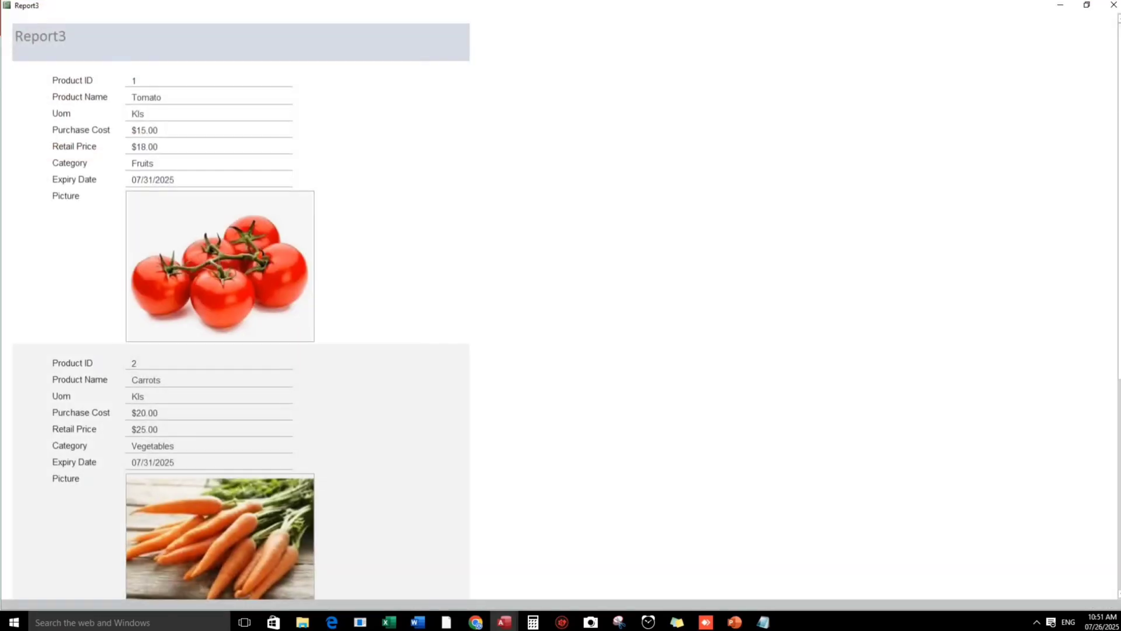
left_click(1113, 7)
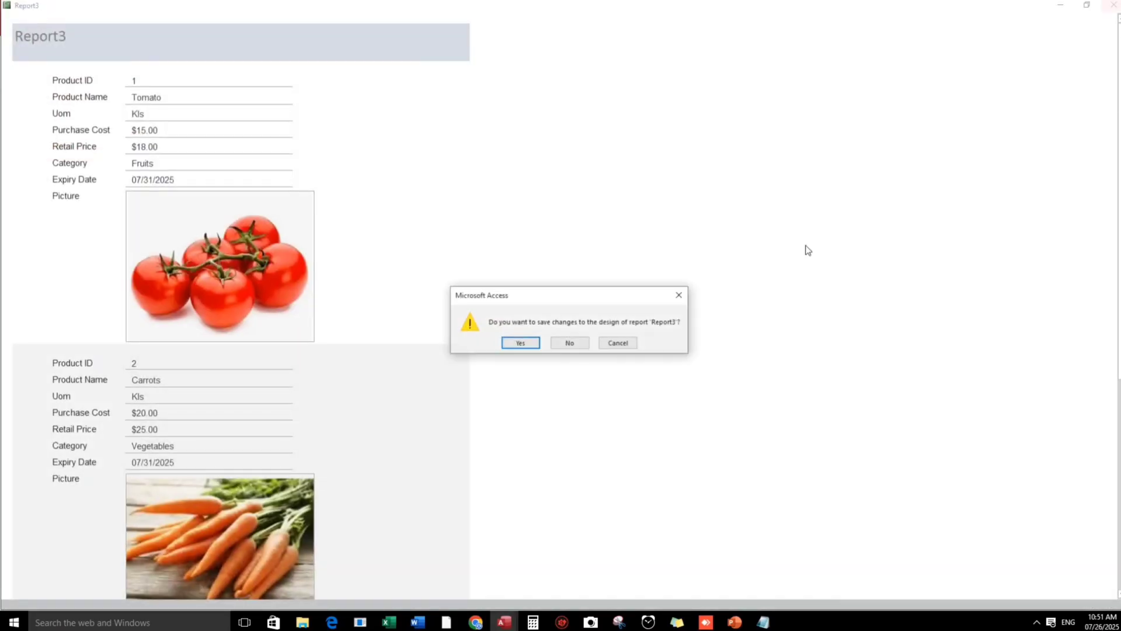
left_click(526, 340)
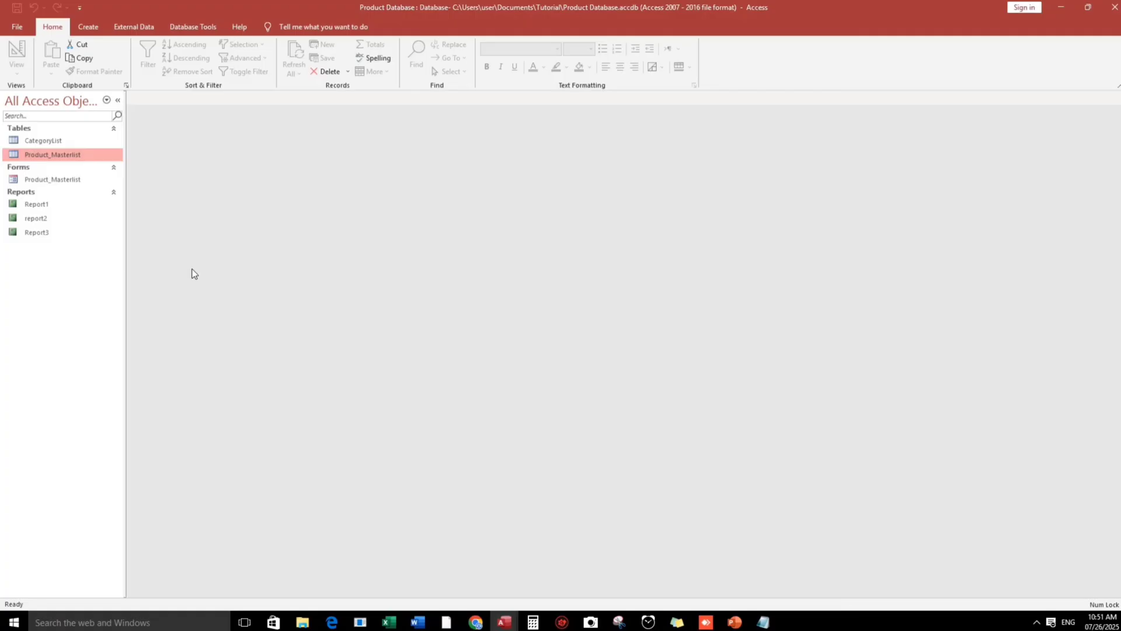
left_click(69, 181)
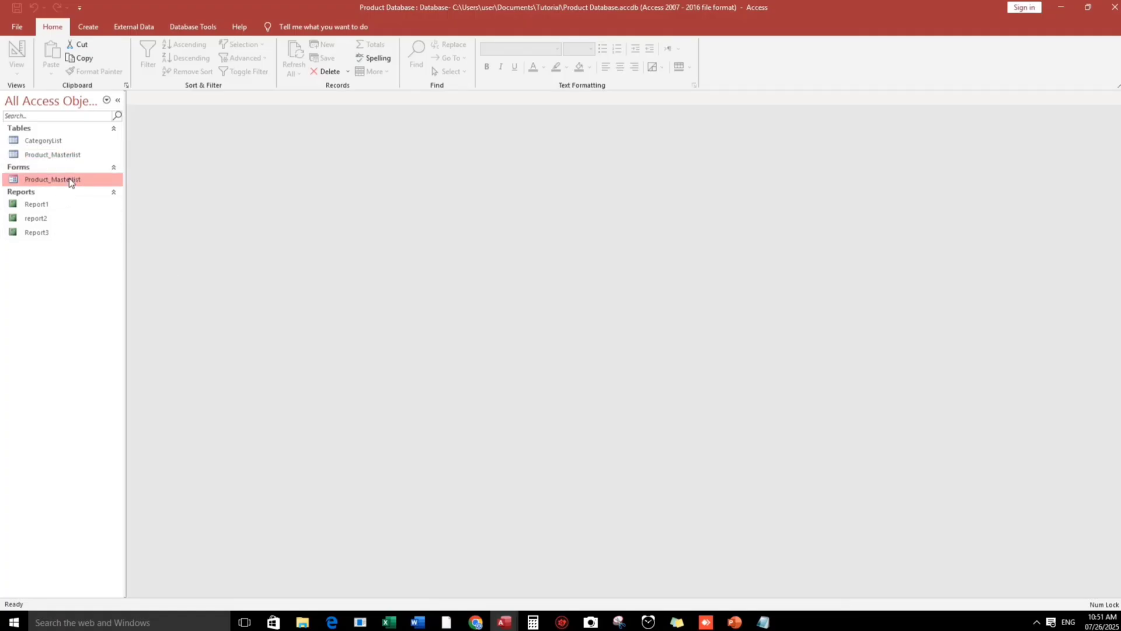
Step: Open Product_Masterlist in Design View and nudge the Lookup label and combo box two steps right
double_click(69, 181)
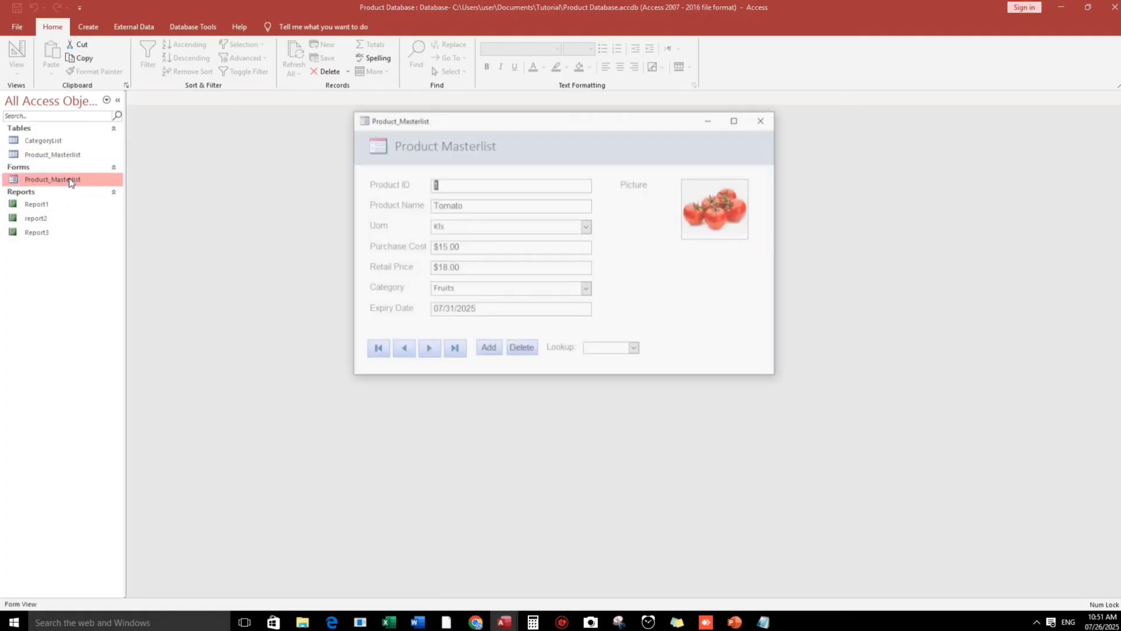
right_click(656, 259)
left_click(672, 292)
left_click_drag(438, 361, 356, 367)
key("Right")
key("Right")
key("Right")
key("Right")
key("Right")
key("Right")
key("Right")
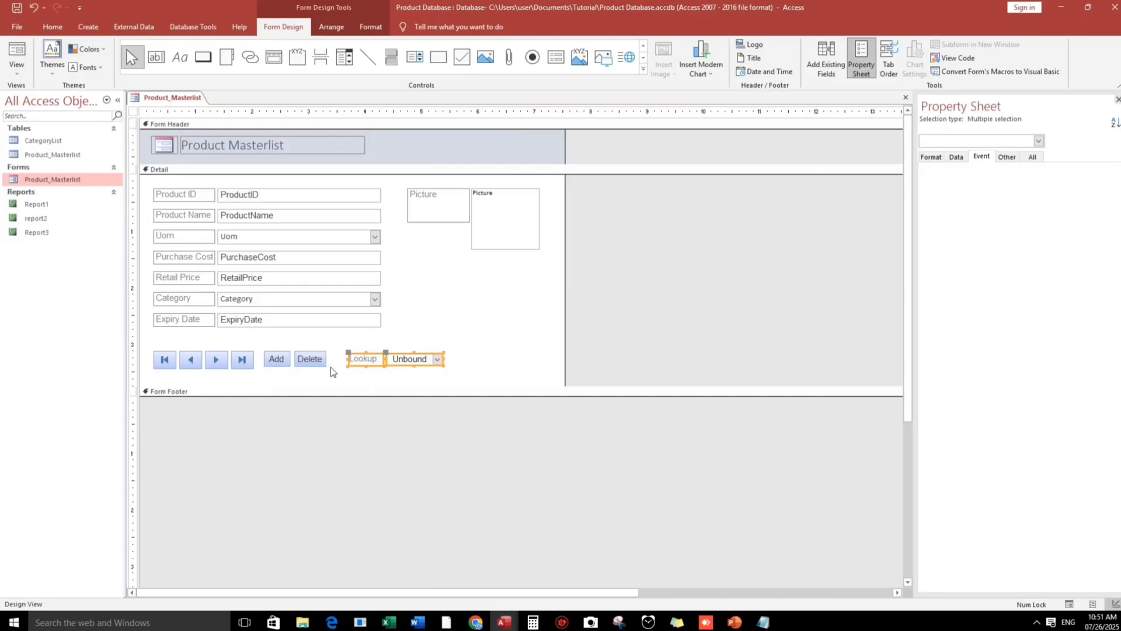
key("Right")
key("Right")
key("Right")
key("Right")
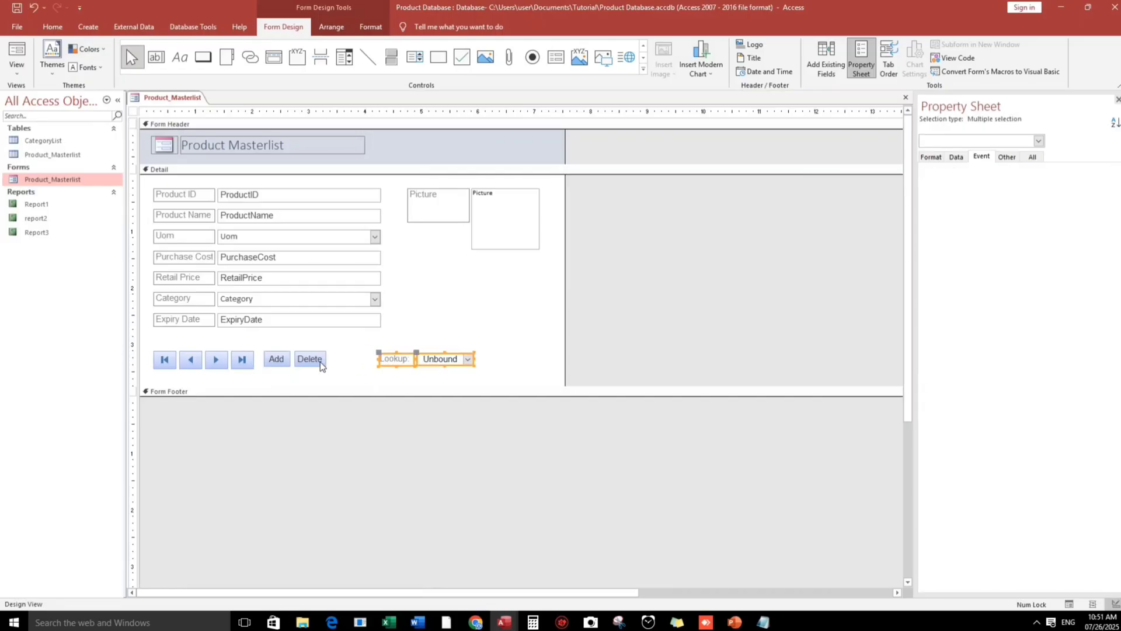
Step: Duplicate the Delete button and position the copy beside it
left_click(320, 361)
key("ctrl+c")
key("ctrl+v")
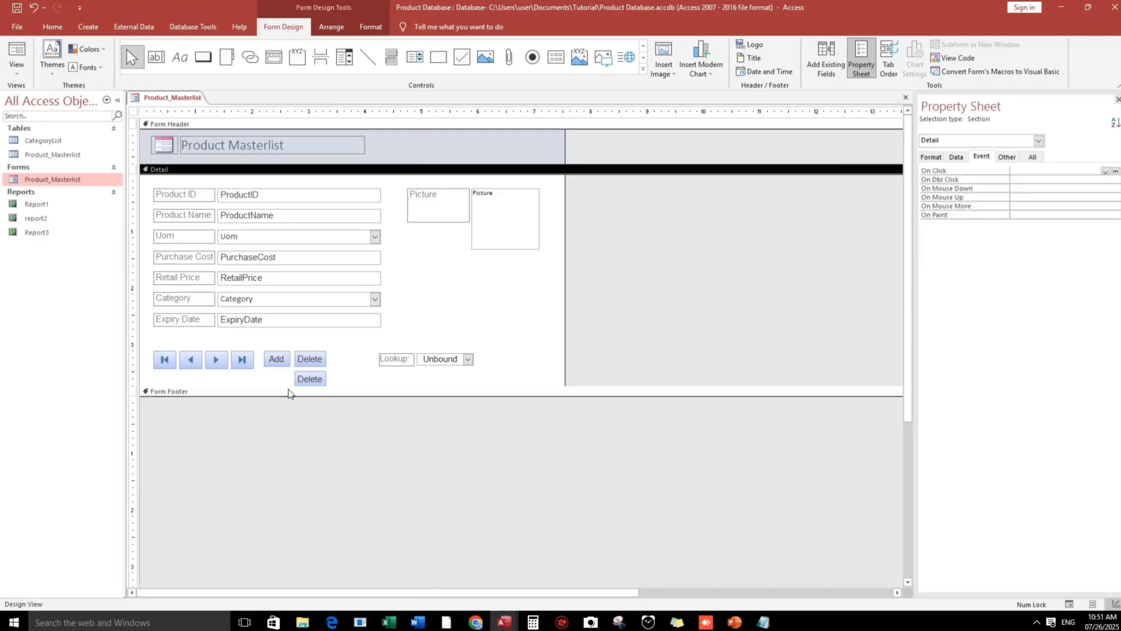
left_click_drag(313, 379, 335, 355)
left_click(336, 374)
left_click(334, 358)
left_click(341, 370)
Step: Change the copied button's caption to 'Preview' and widen it to fit
left_click(341, 364)
double_click(341, 359)
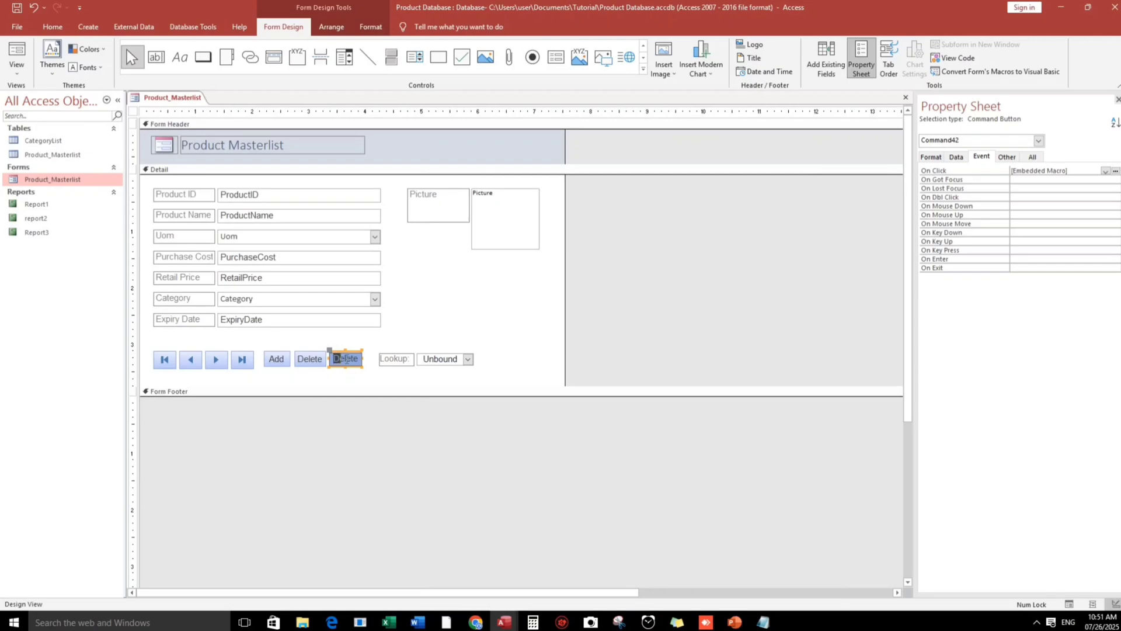
type("Preview")
left_click(362, 385)
left_click(354, 367)
left_click_drag(361, 360, 376, 363)
Step: Delete the Preview button's copied On Click macro and start a Code Builder procedure instead
left_click(525, 360)
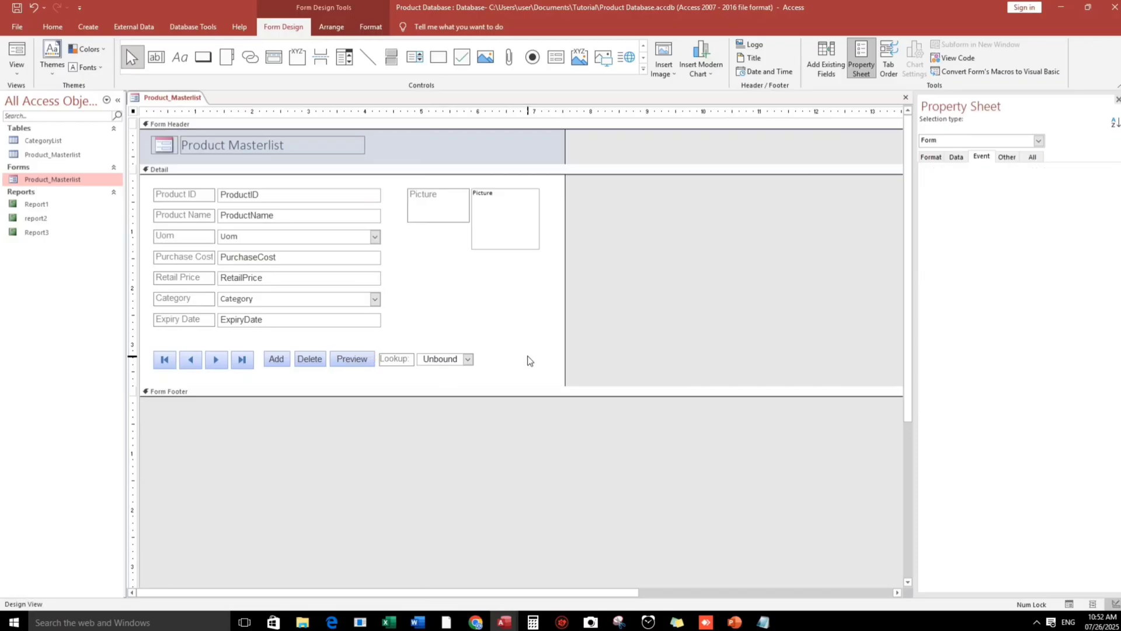
left_click(350, 358)
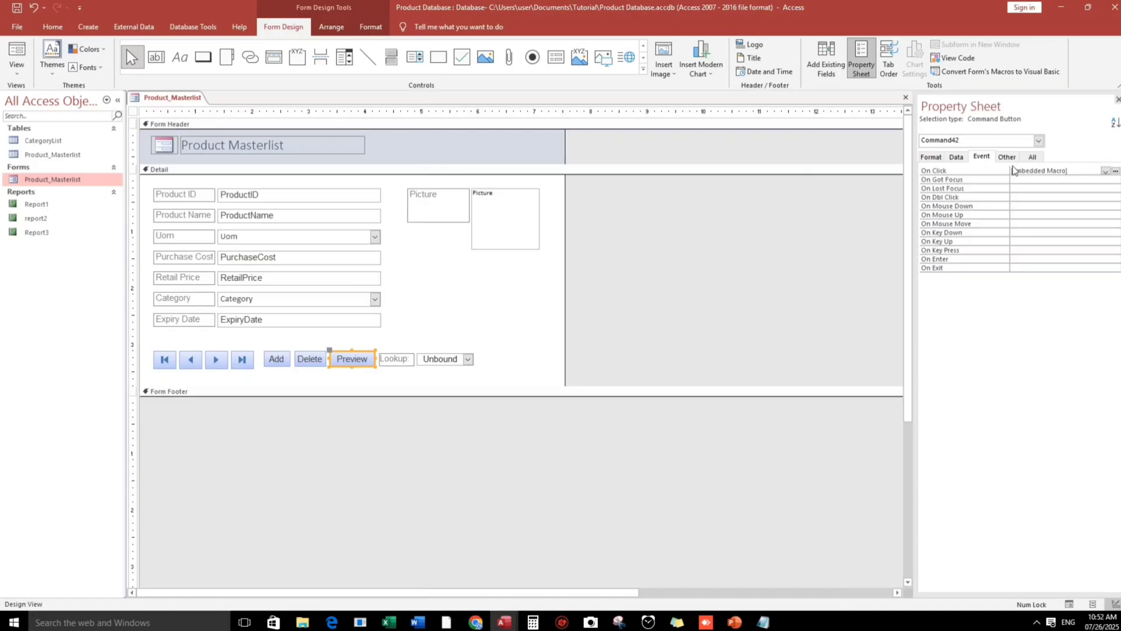
left_click(1070, 172)
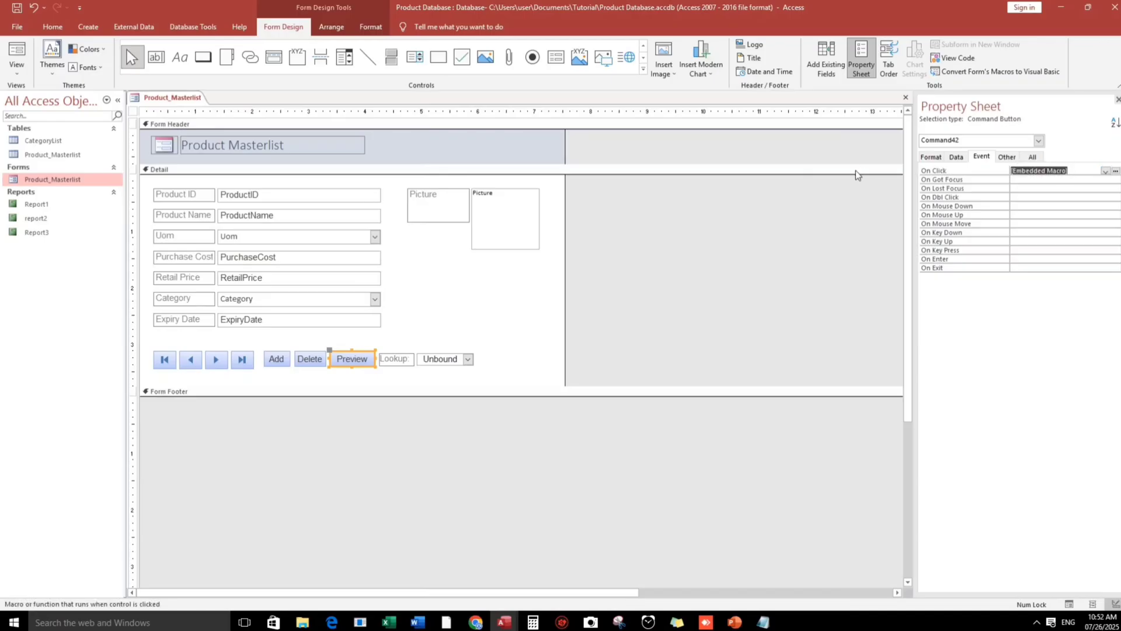
key("Delete")
left_click(1115, 171)
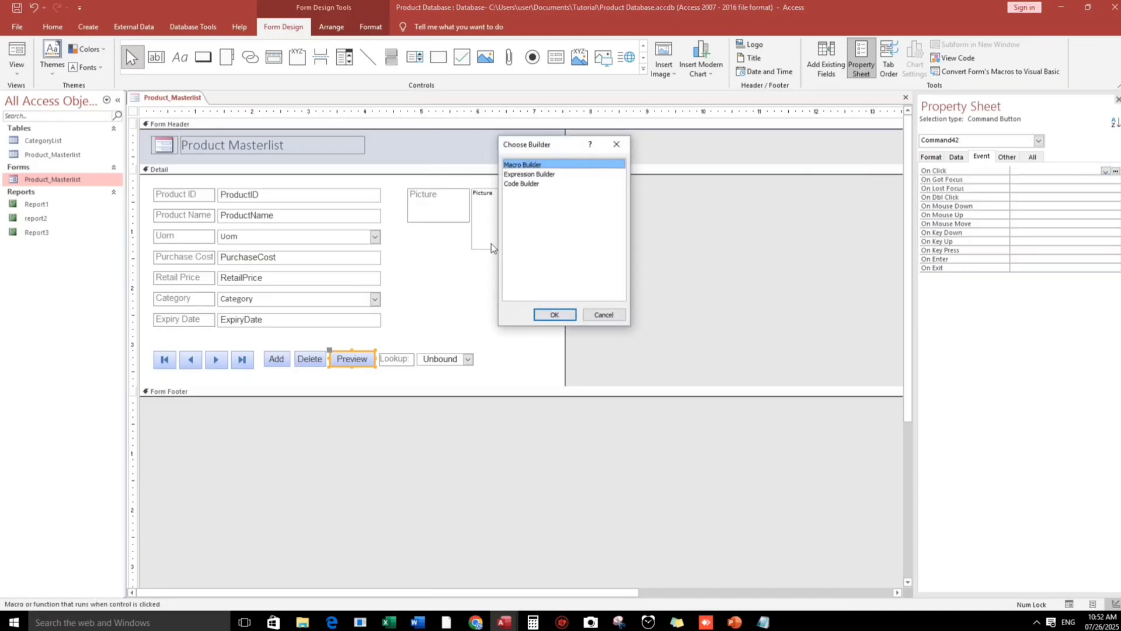
left_click(525, 184)
left_click(554, 315)
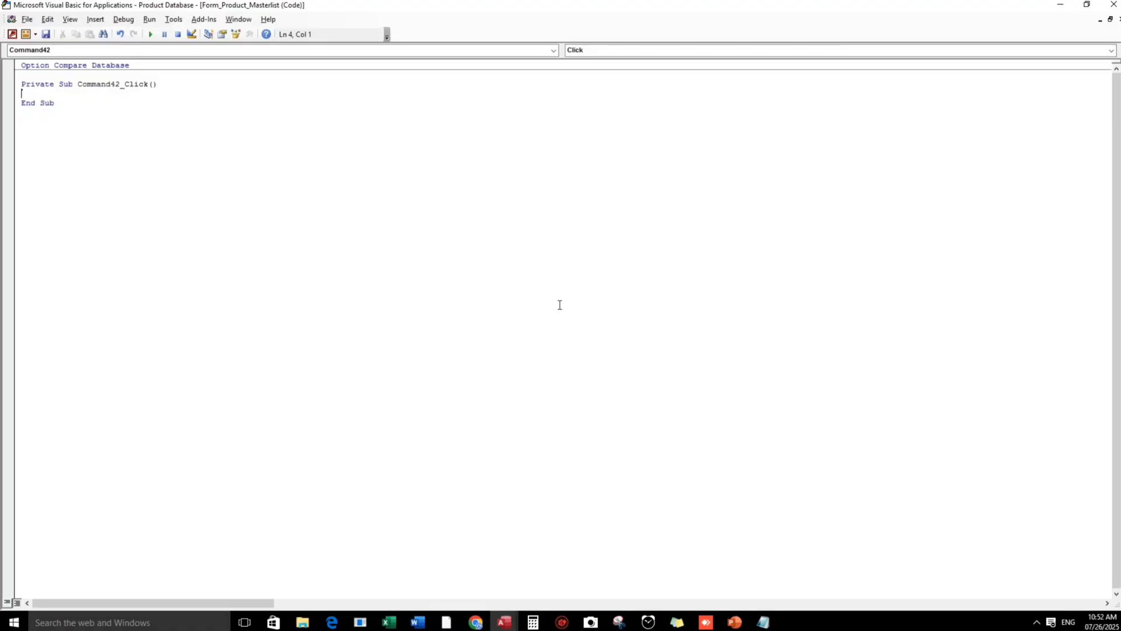
Step: Write DoCmd.OpenReport "report3", acViewPreview in the click procedure and return to Access
type("docmd.")
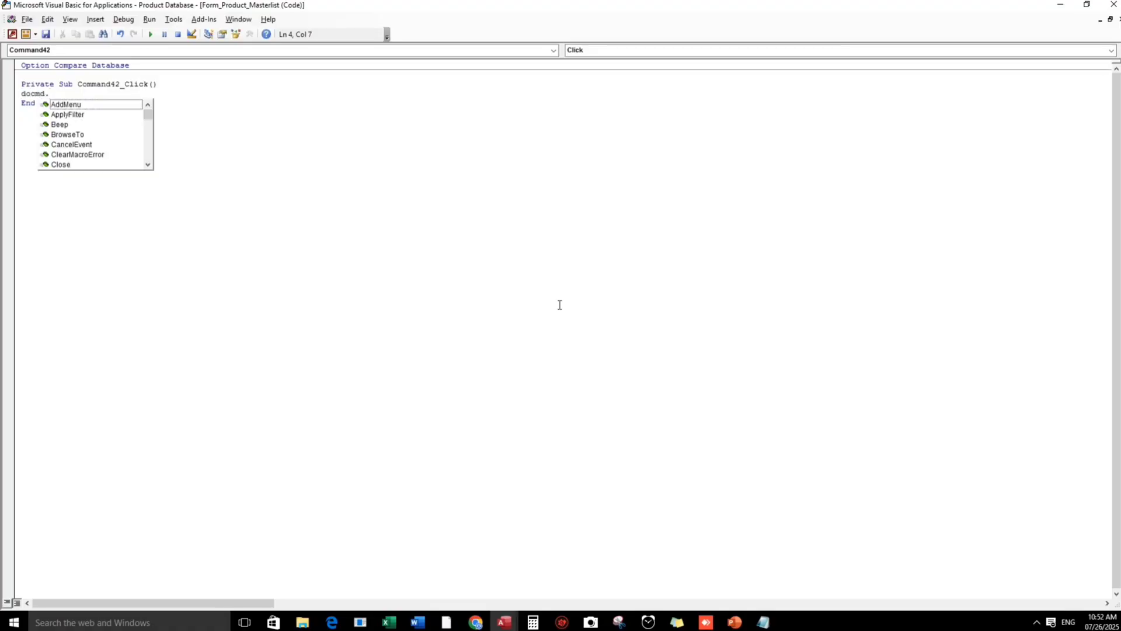
type("openr")
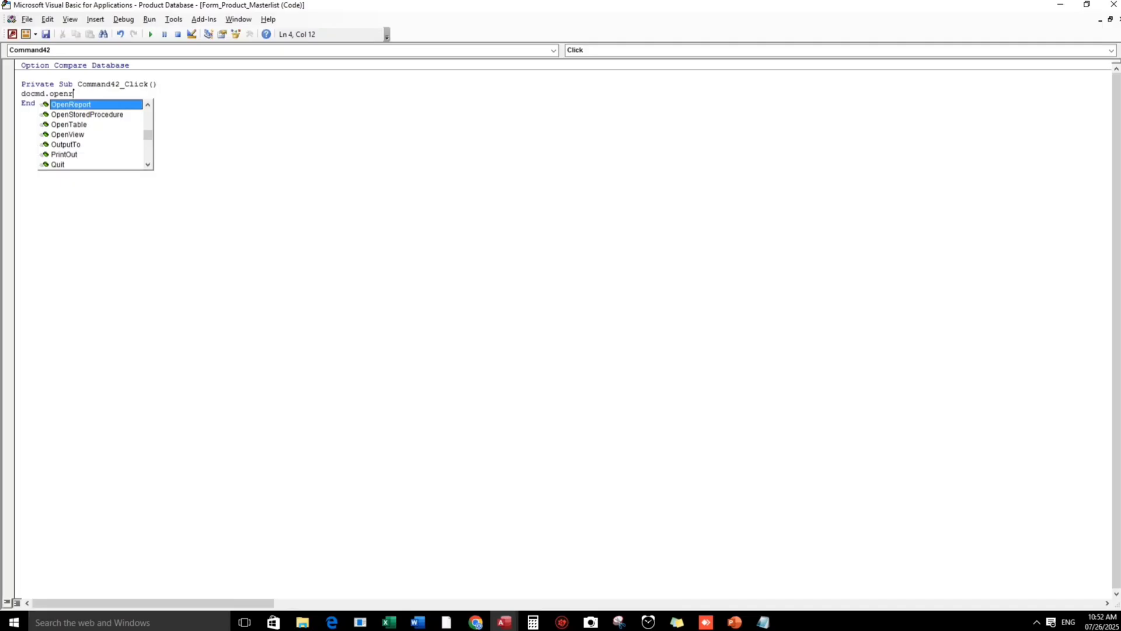
key("Tab")
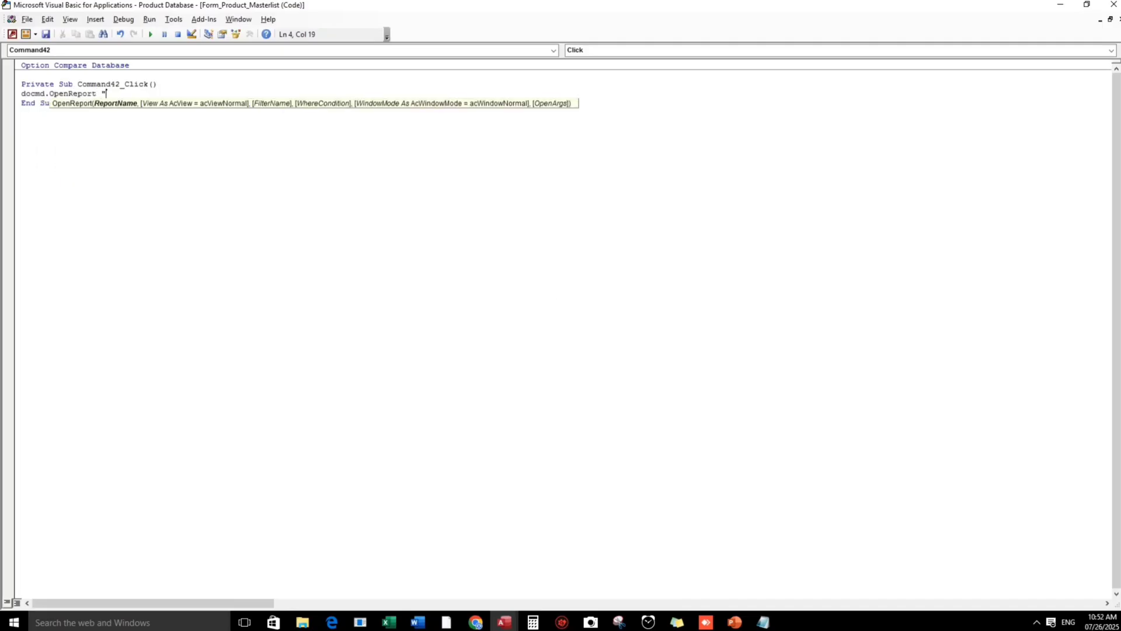
key("alt+F11")
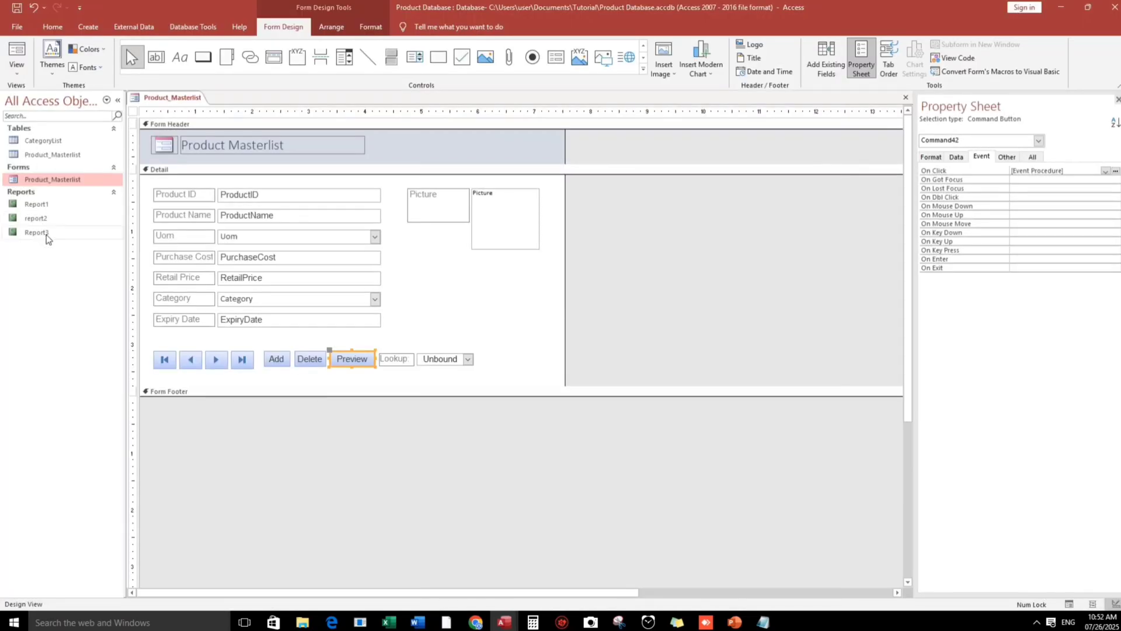
key("alt+F11")
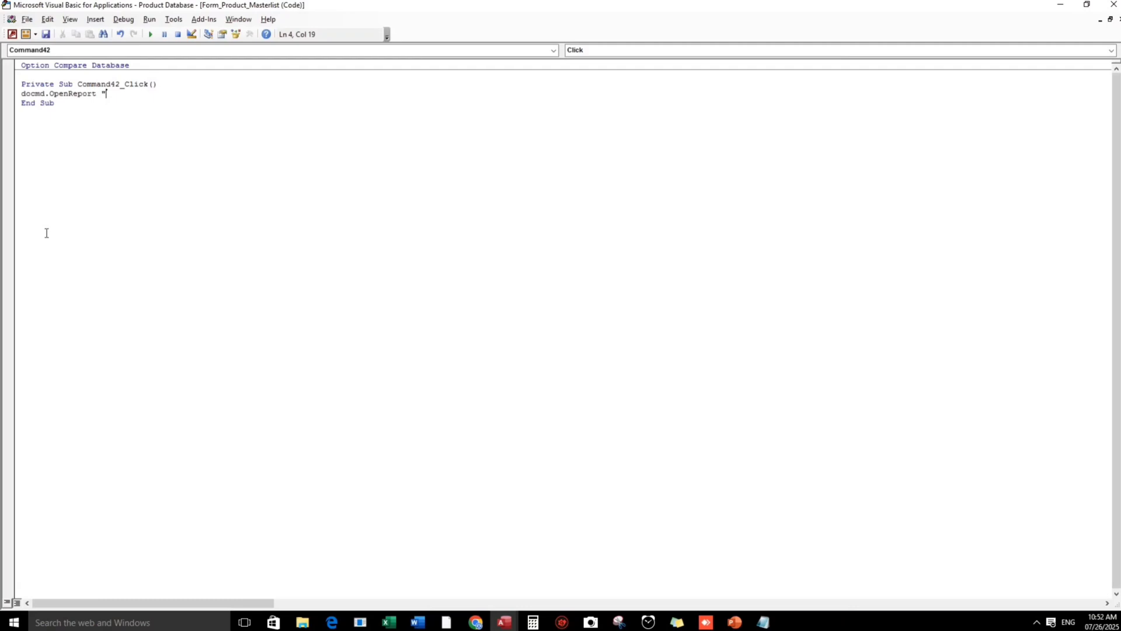
type("\"report3\",")
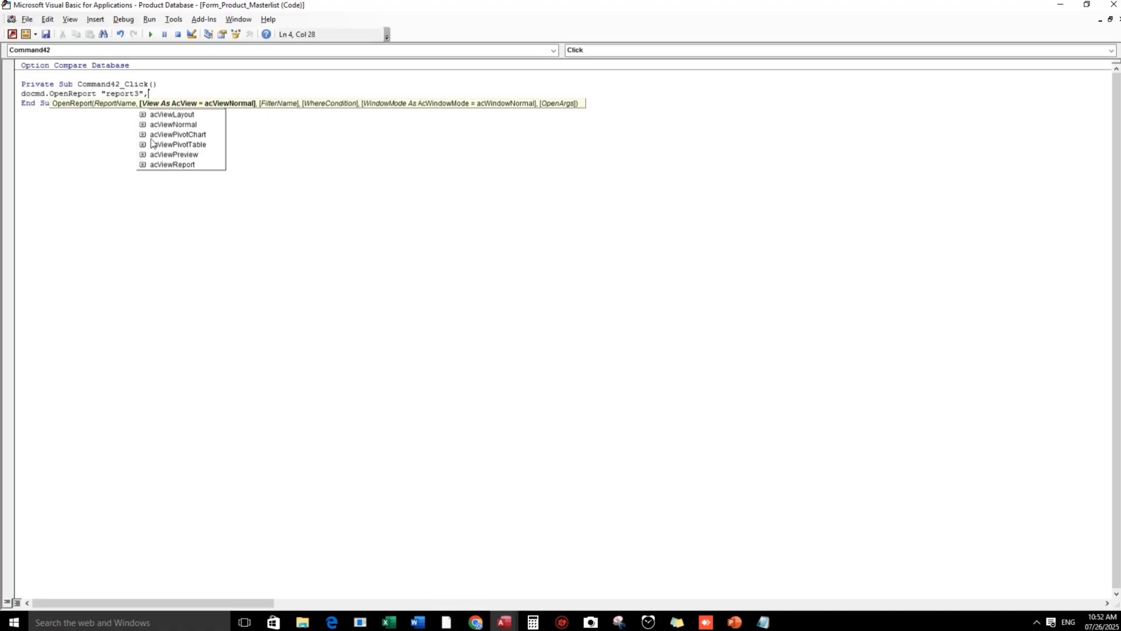
double_click(198, 155)
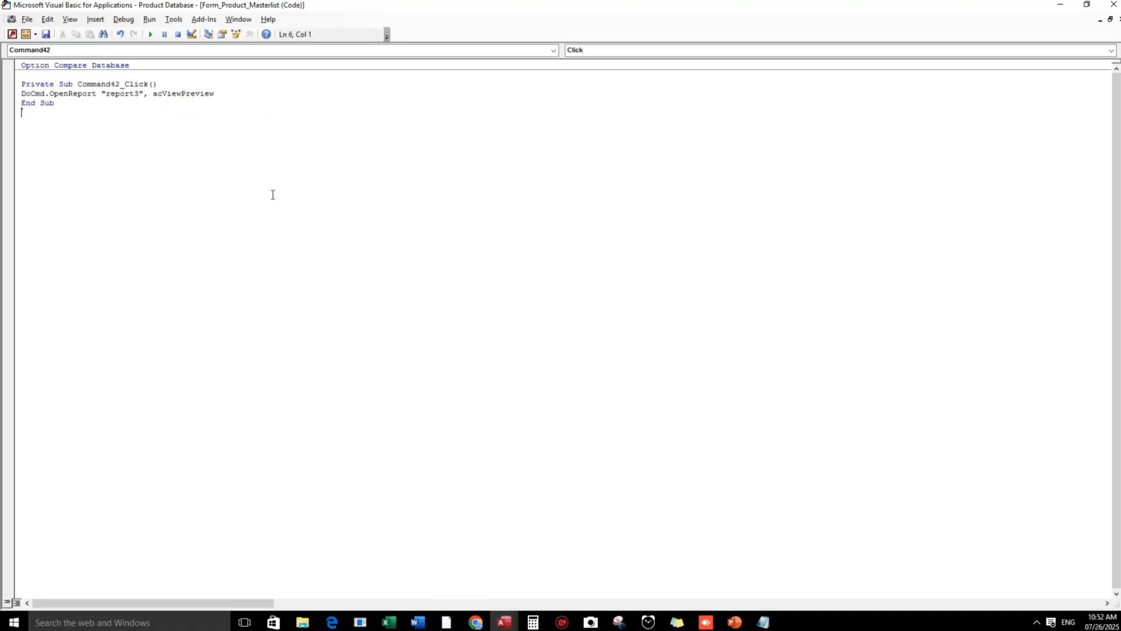
left_click(11, 34)
Step: In Form View, test Preview and page through the resulting Report3 before closing it
left_click(7, 47)
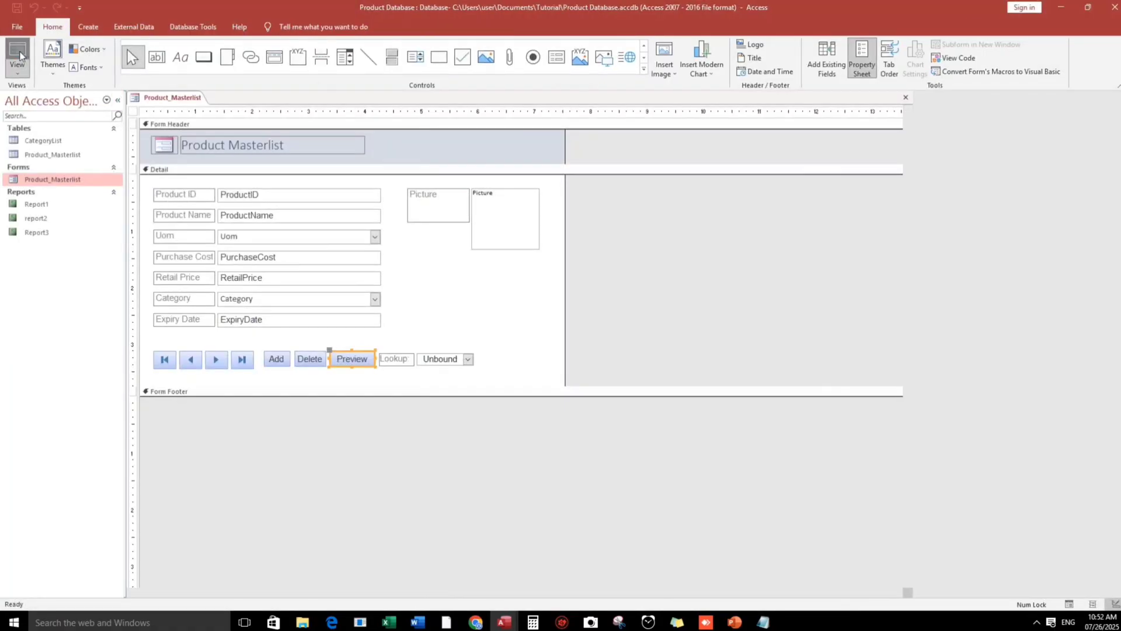
left_click_drag(505, 131, 418, 141)
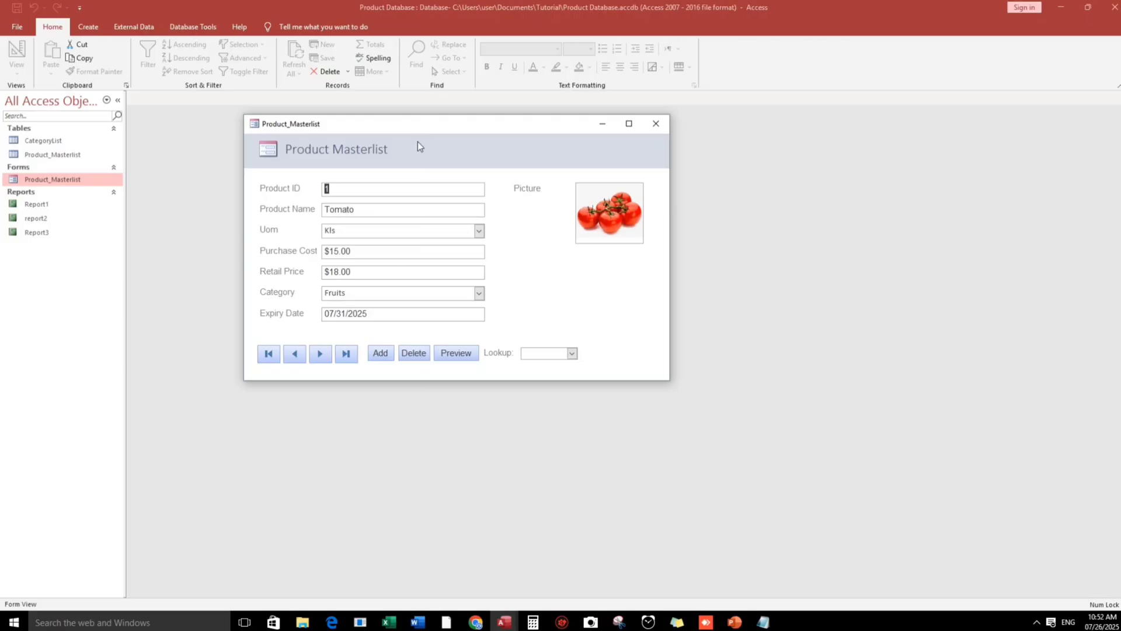
left_click(455, 355)
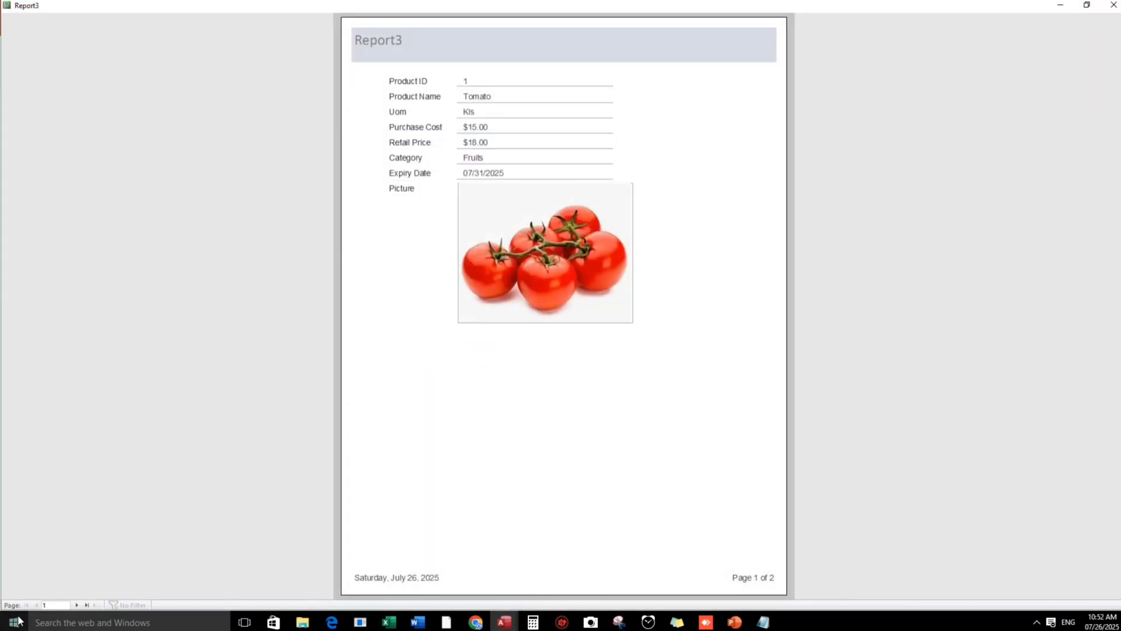
left_click(77, 606)
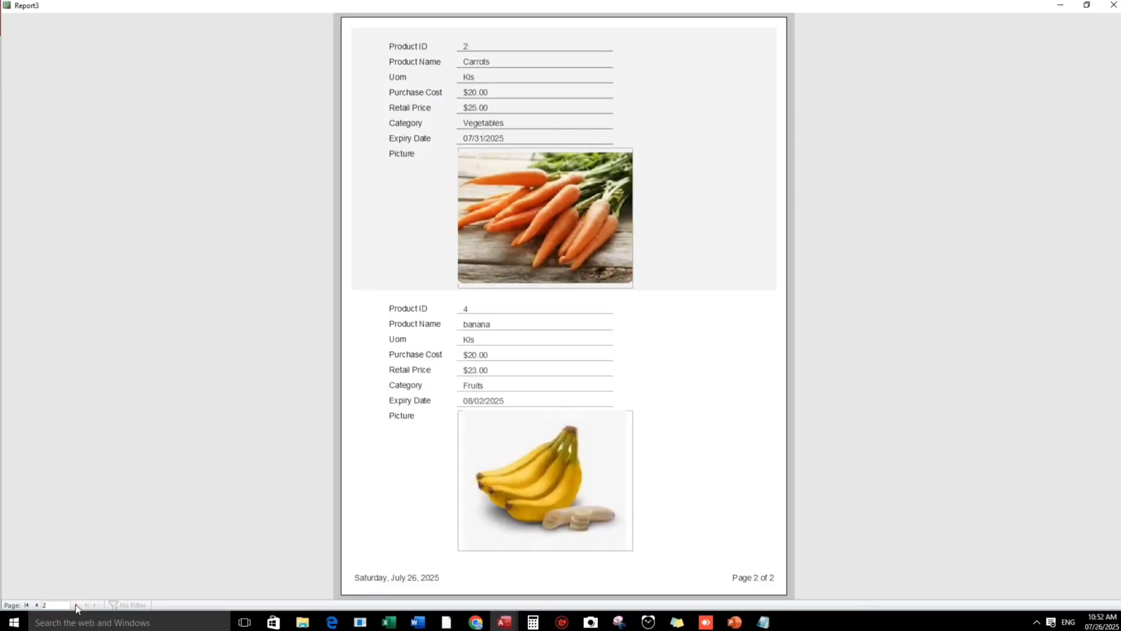
left_click(1109, 19)
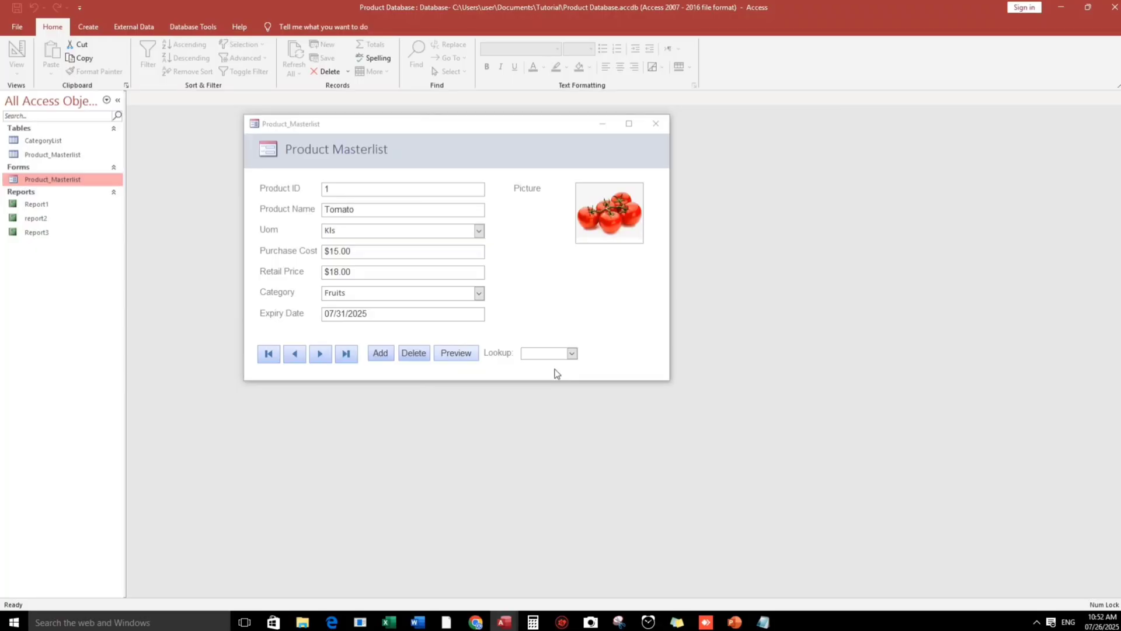
Step: Move to the Carrots record and preview the report again
left_click(294, 356)
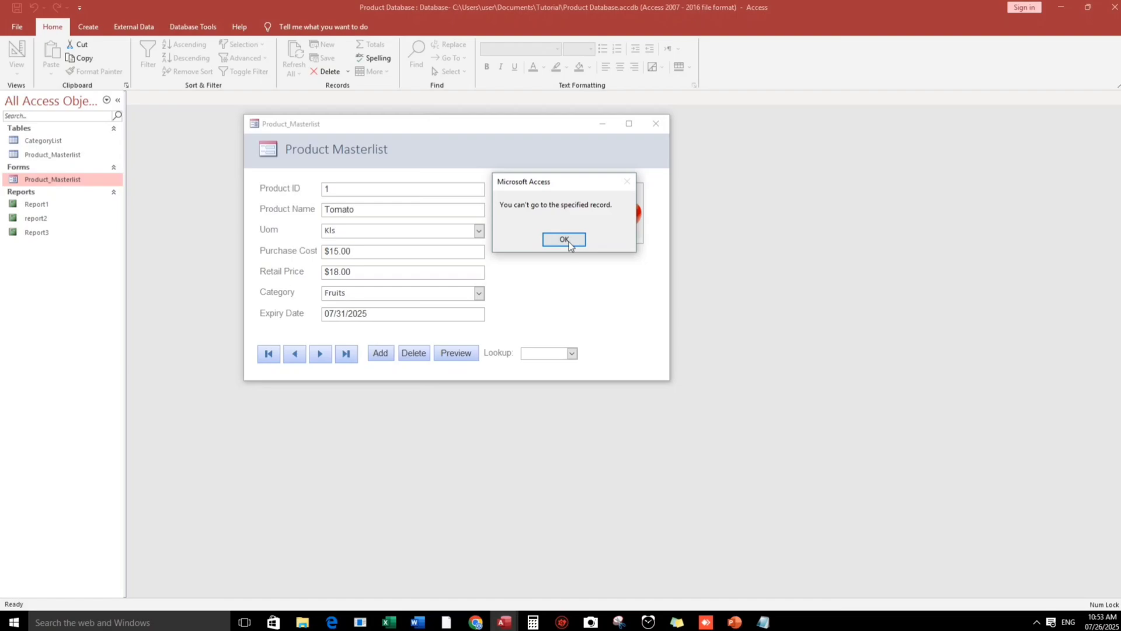
left_click(566, 239)
left_click(321, 353)
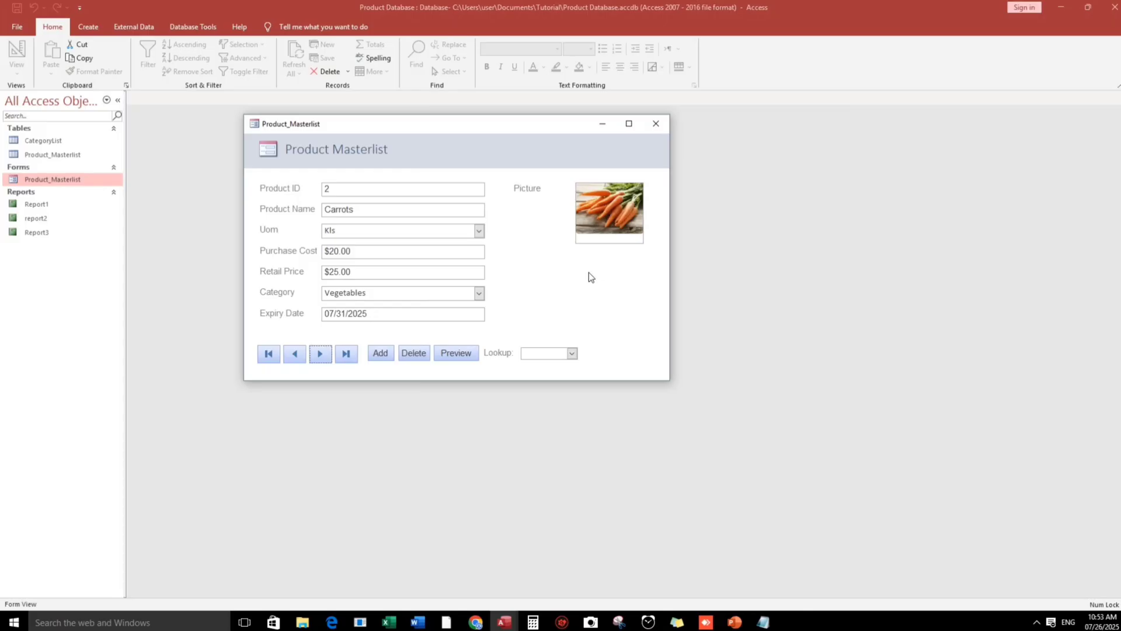
left_click(470, 357)
Step: Start the OpenReport where-condition argument and check the ProductID text box's name in Design View
left_click(1110, 6)
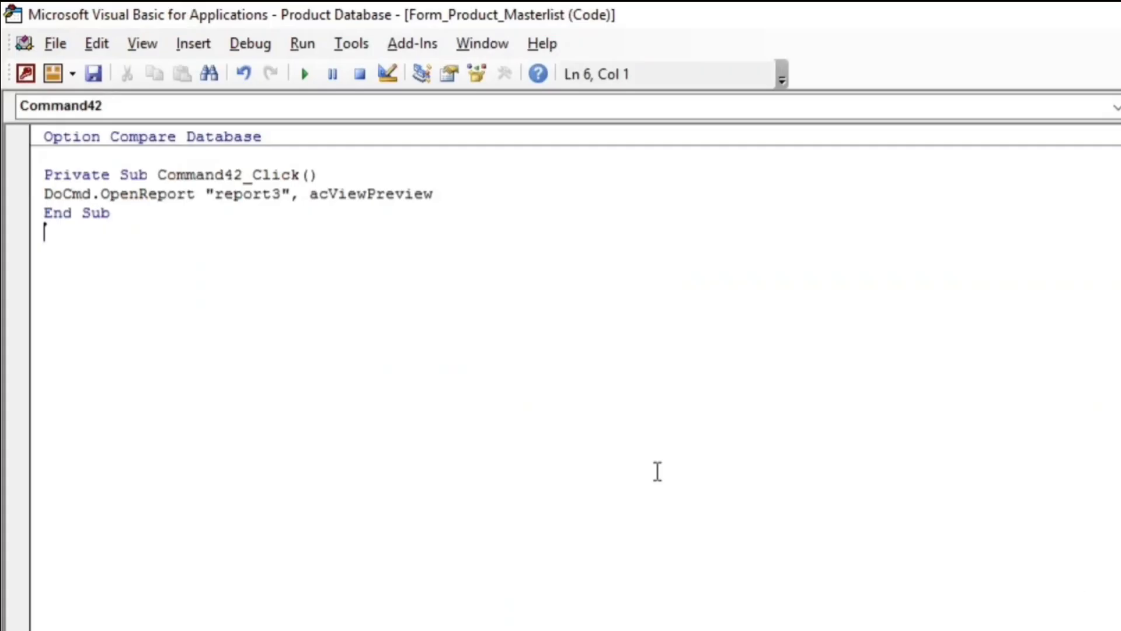
left_click(468, 195)
type(",")
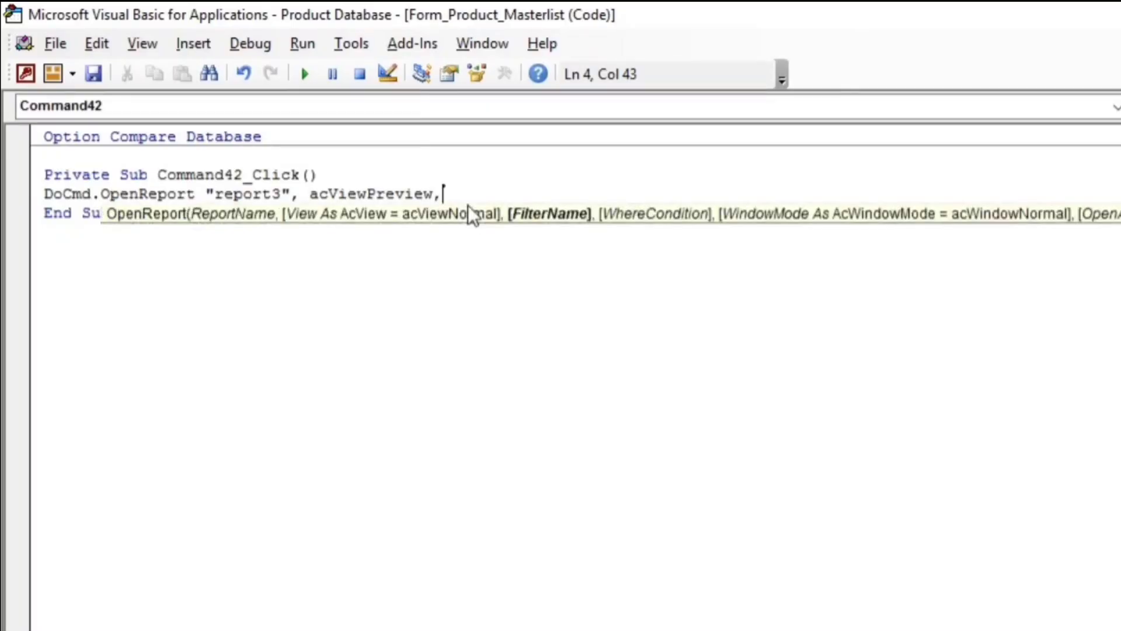
type(",")
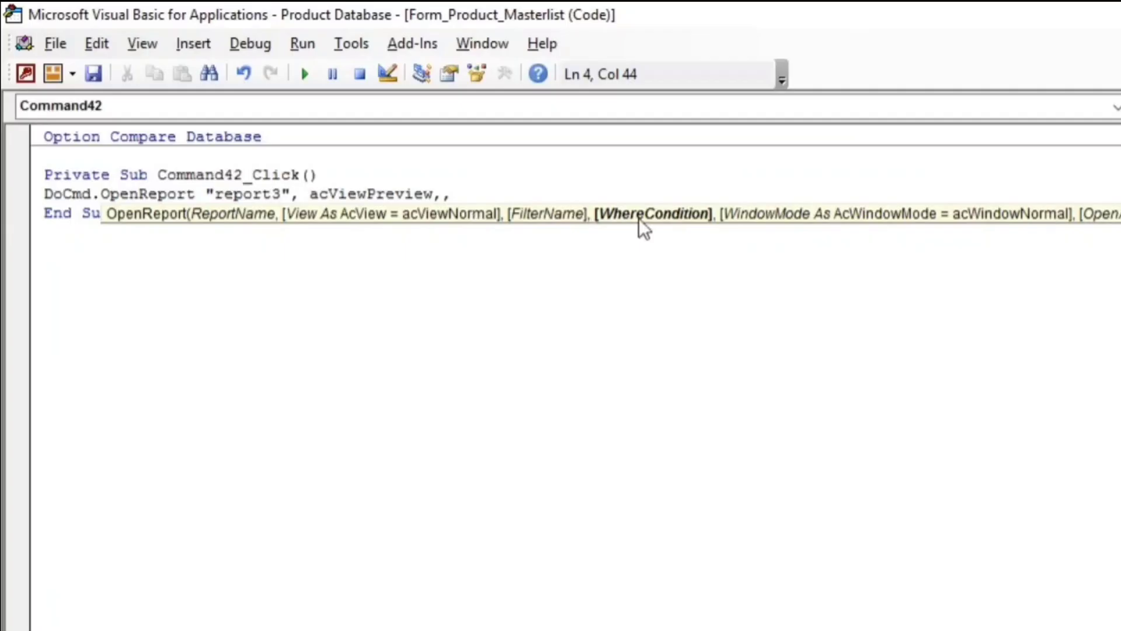
type("\"")
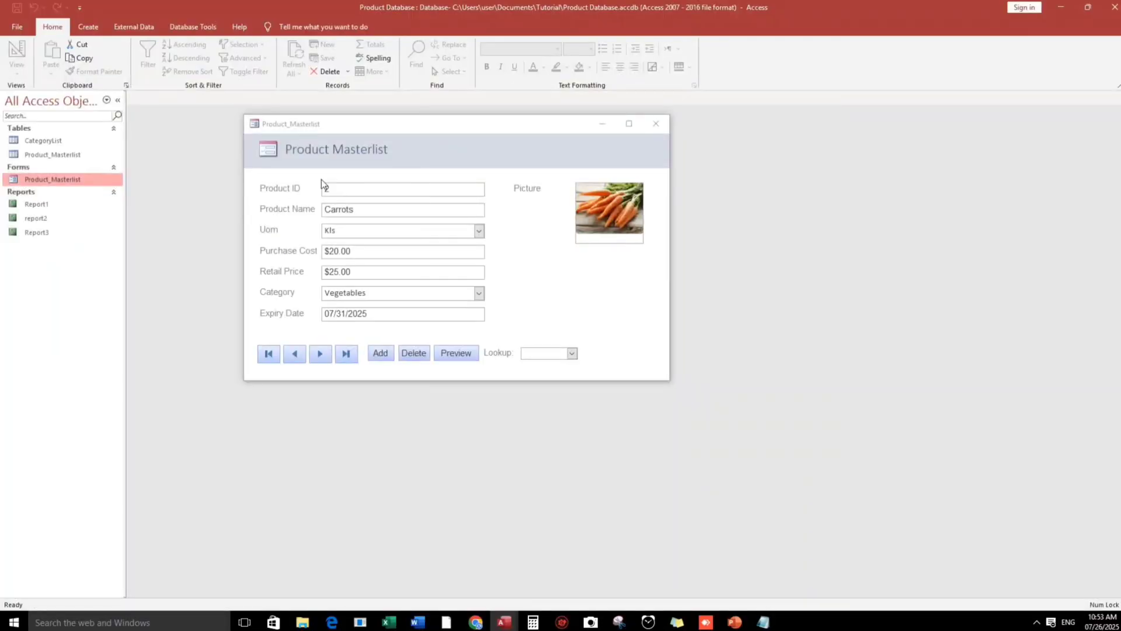
right_click(500, 210)
left_click(535, 244)
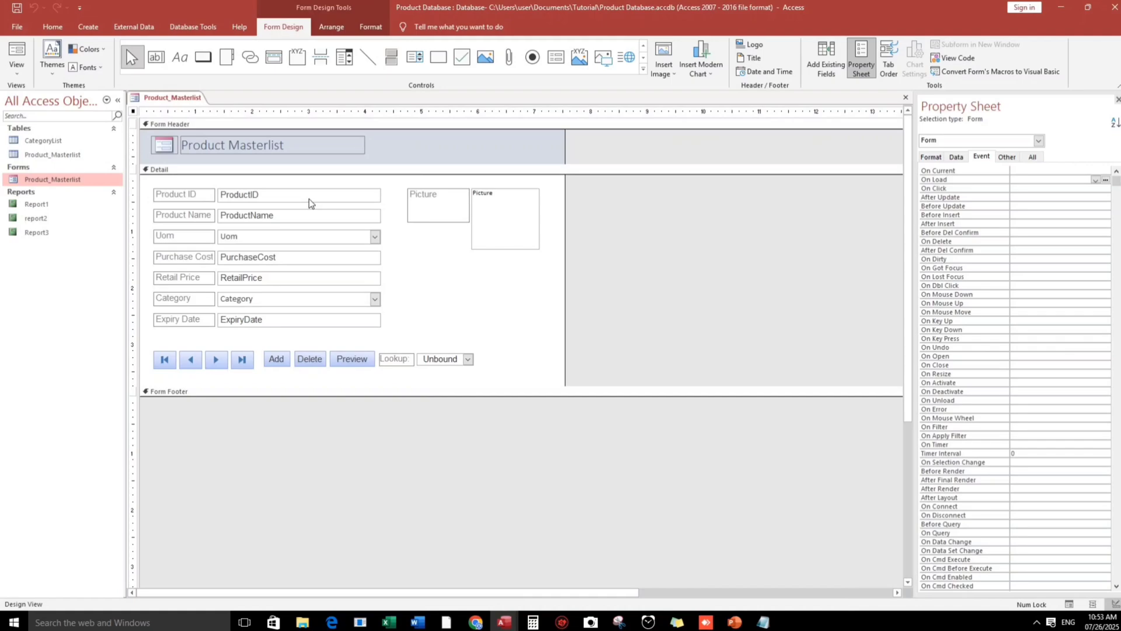
left_click(230, 203)
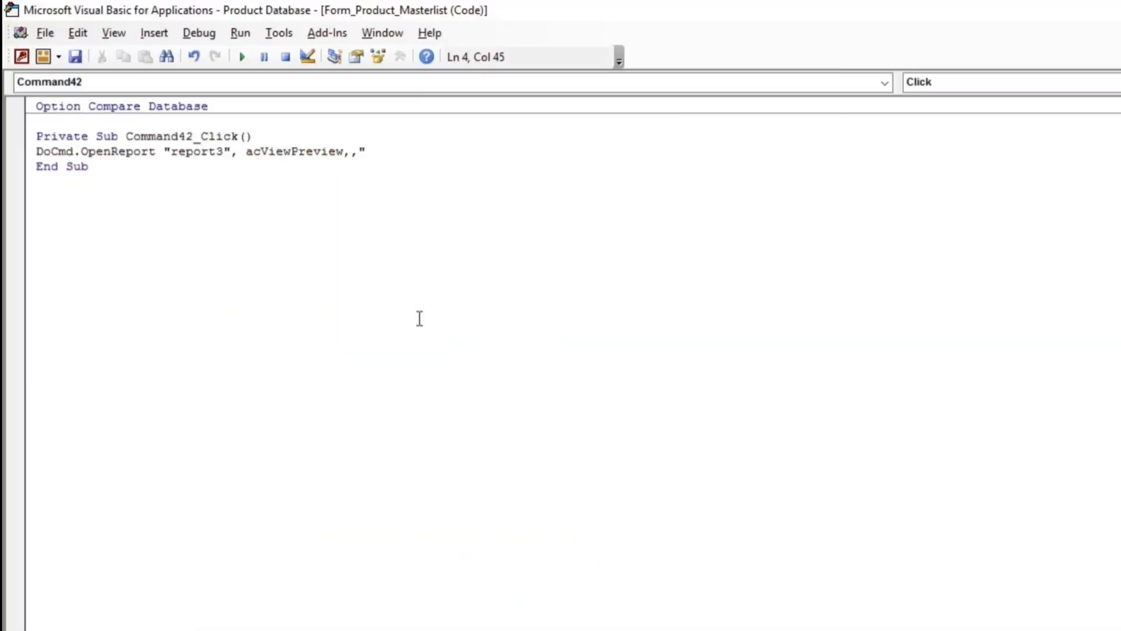
Step: Finish the filter as "ProductID=" & Me.ProductID and return to the form in Form View
type("ProductID")
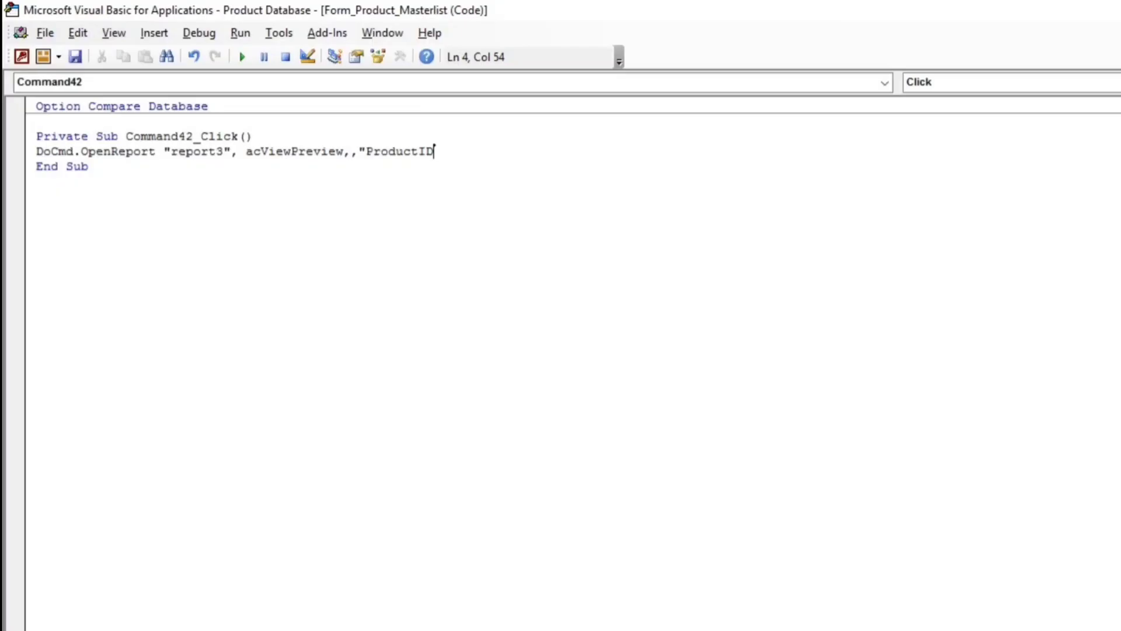
type("=\" &")
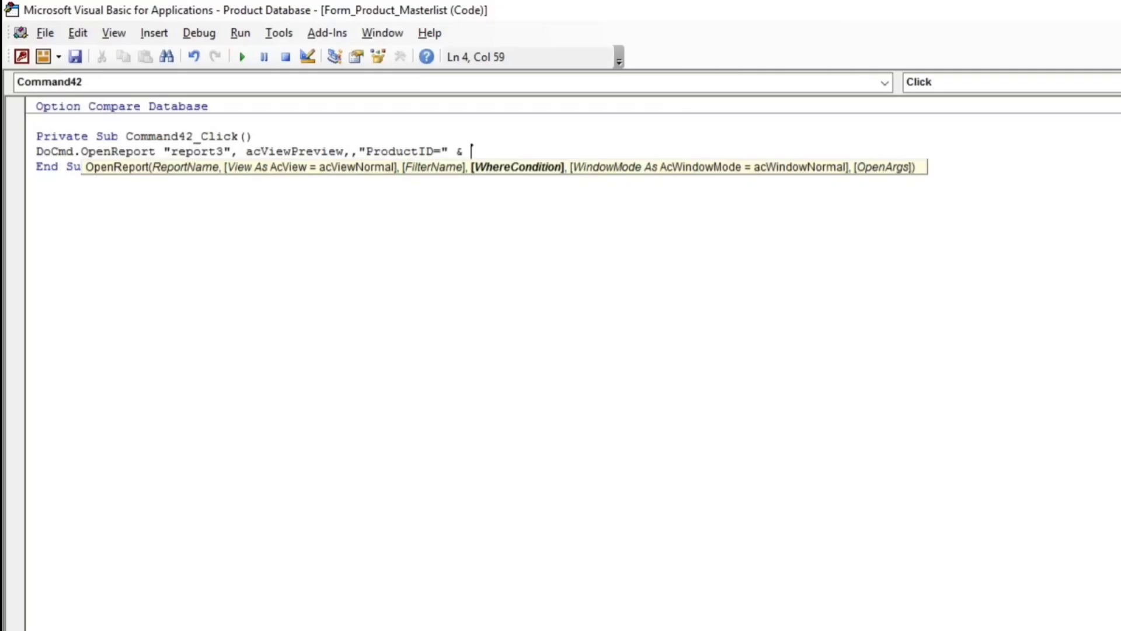
type("me.pro")
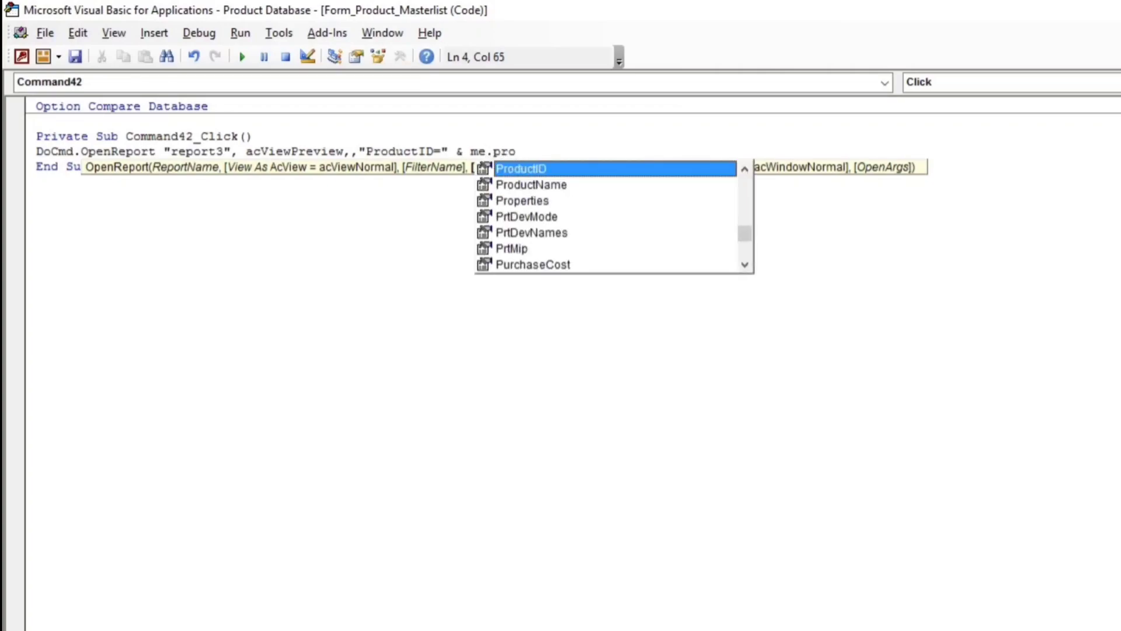
double_click(520, 170)
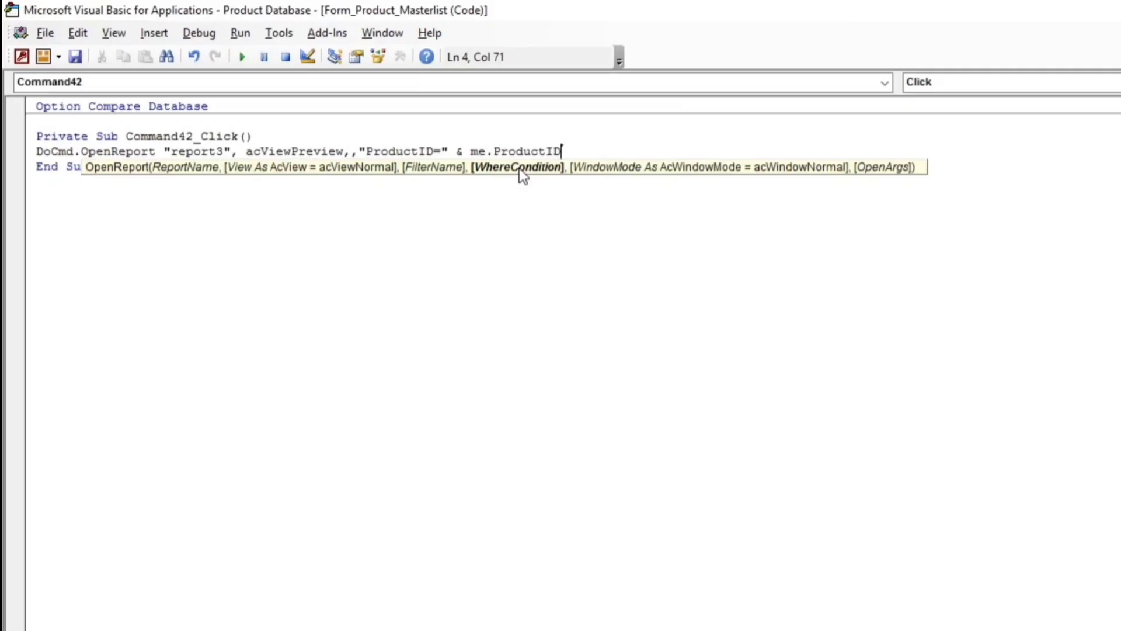
left_click(584, 270)
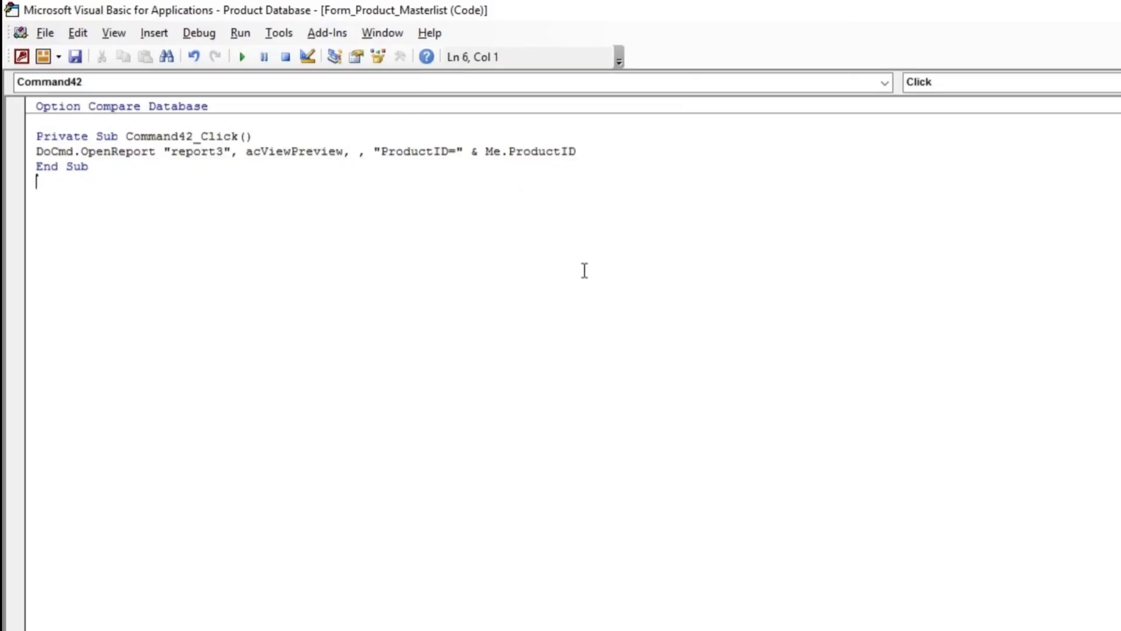
key("alt+F11")
left_click(14, 51)
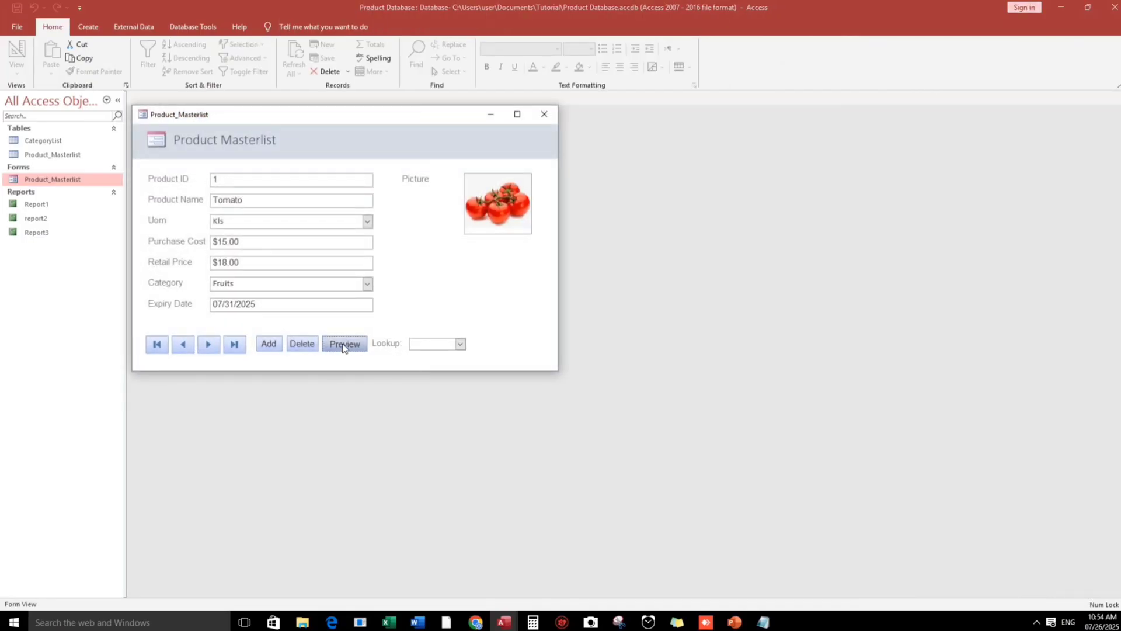
Step: Preview the report for Tomato, then for Carrots, confirming each shows only that product
left_click(343, 344)
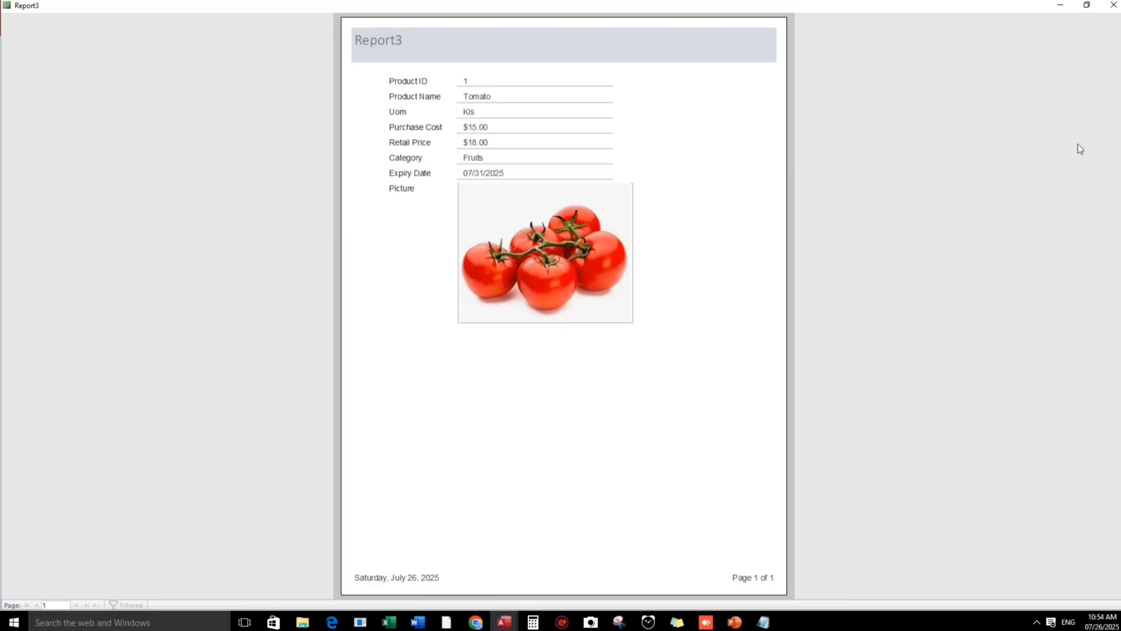
left_click(1113, 5)
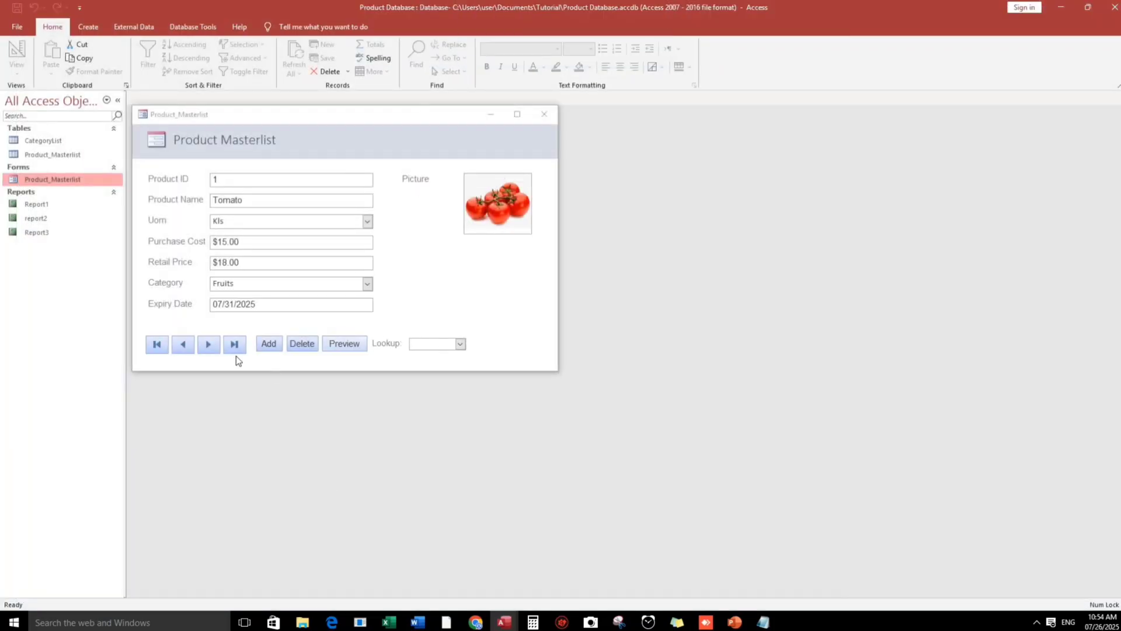
left_click(210, 345)
left_click(341, 343)
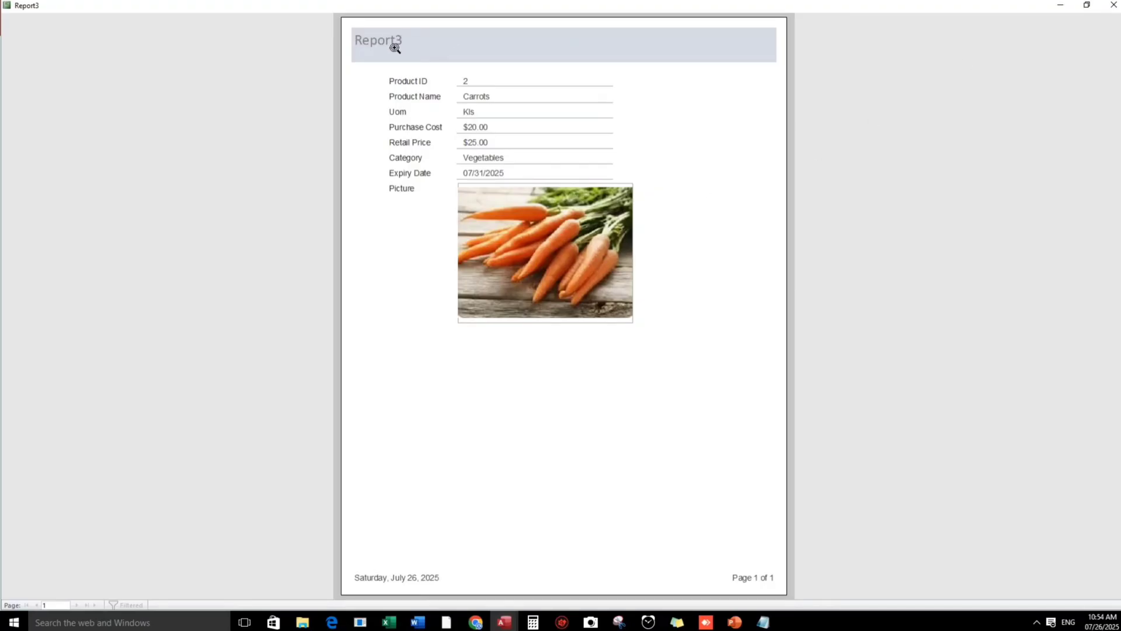
Step: Open report3 in Design View and select its Report3 title label
right_click(613, 93)
left_click(654, 123)
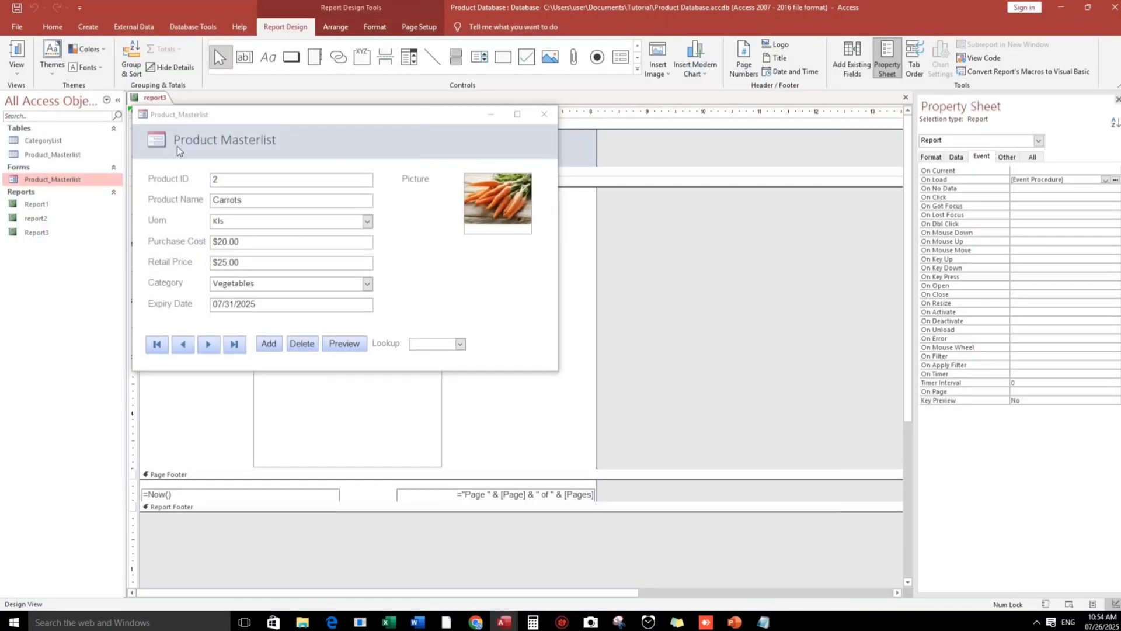
left_click_drag(403, 115, 455, 247)
left_click(183, 146)
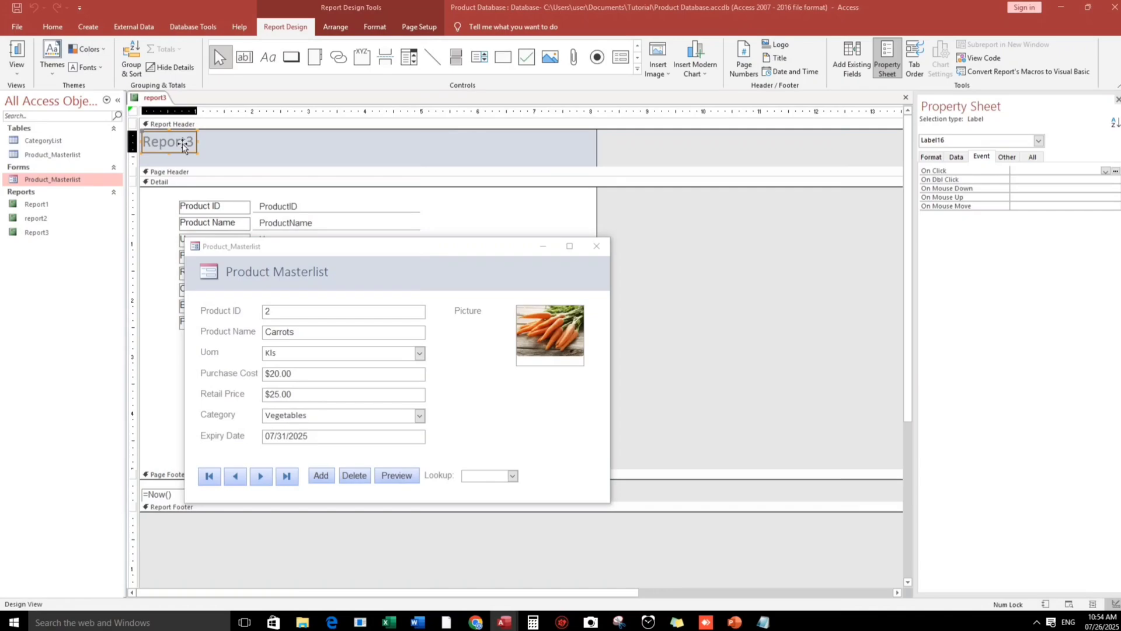
Step: Rename the report3 header label to 'Product Details' and save the design
left_click(183, 146)
double_click(182, 146)
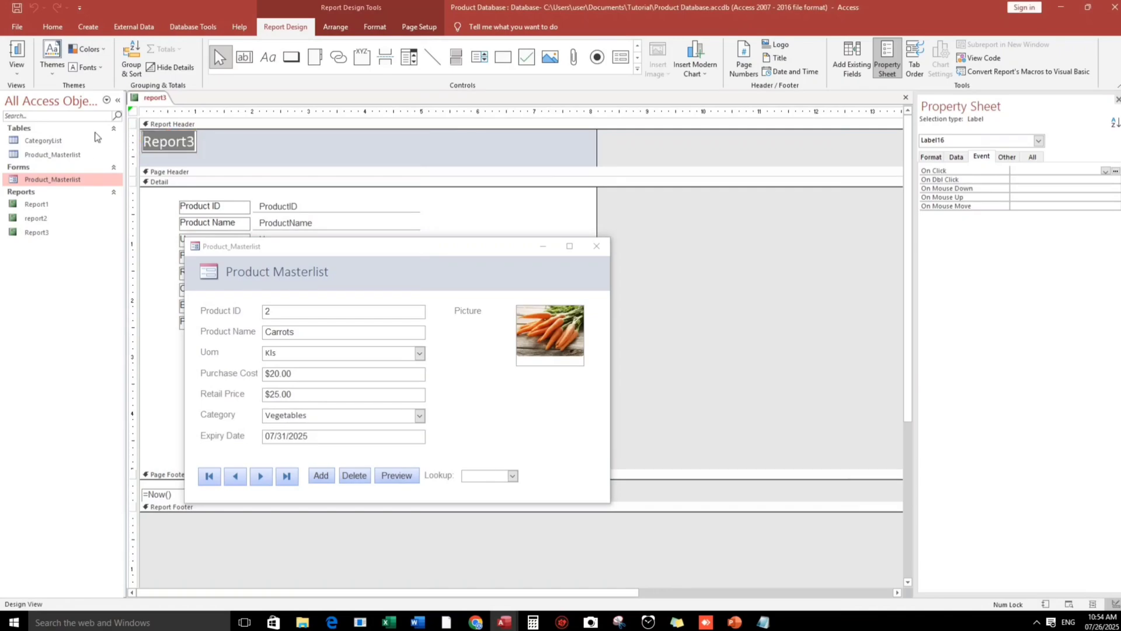
type("Product")
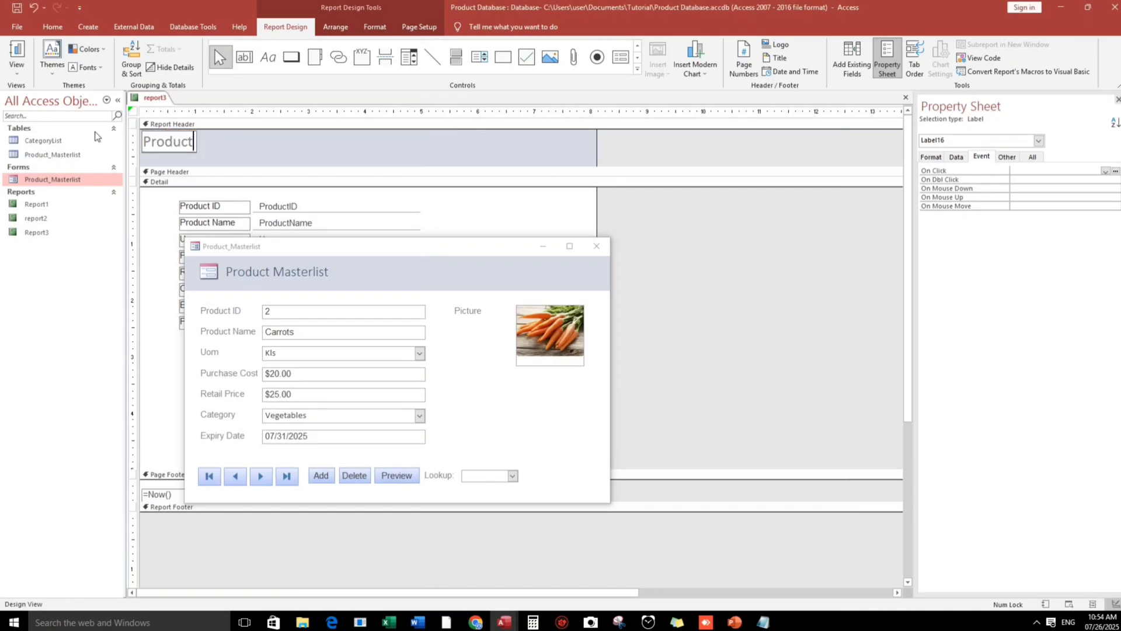
type(" Details")
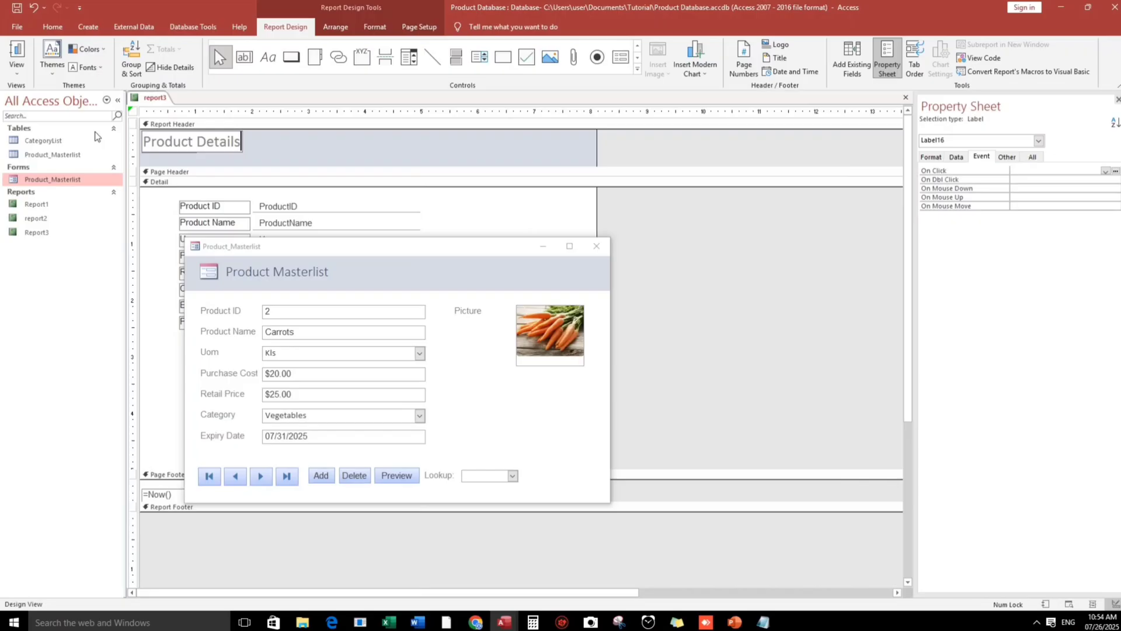
left_click(338, 158)
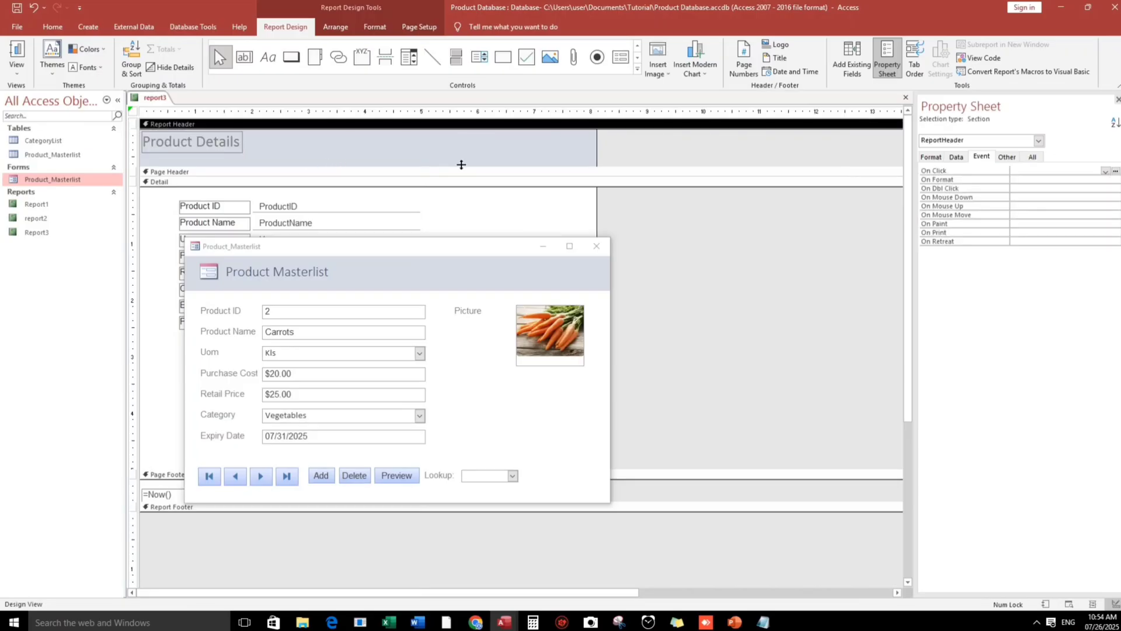
left_click(905, 98)
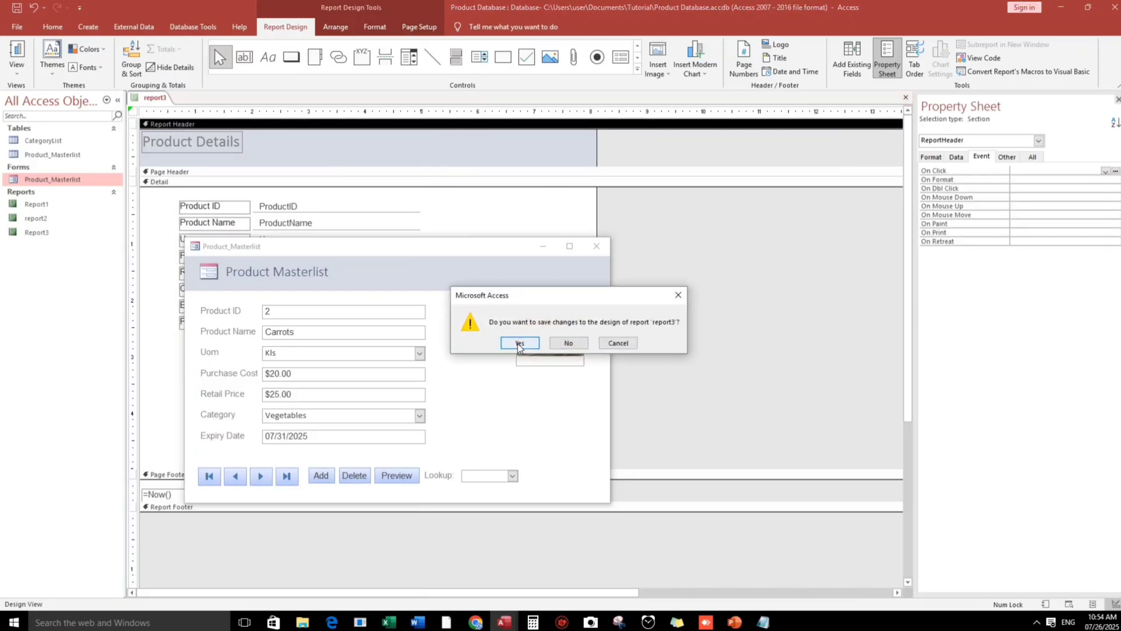
left_click(519, 344)
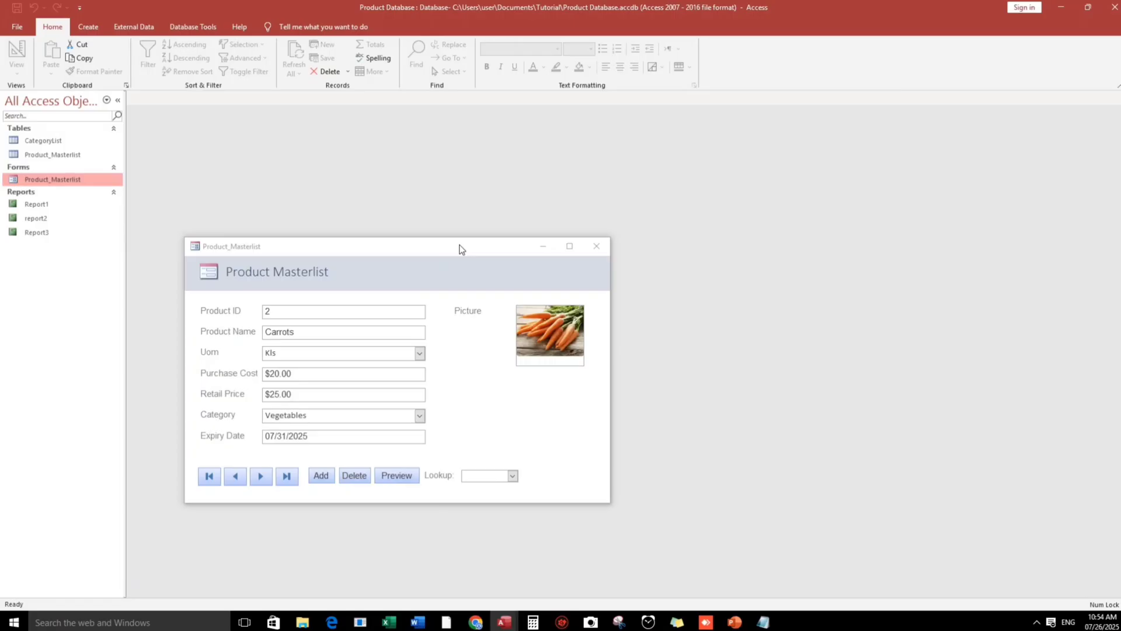
Step: Look up banana, preview its report, then add a new blank product record
left_click_drag(459, 249, 538, 183)
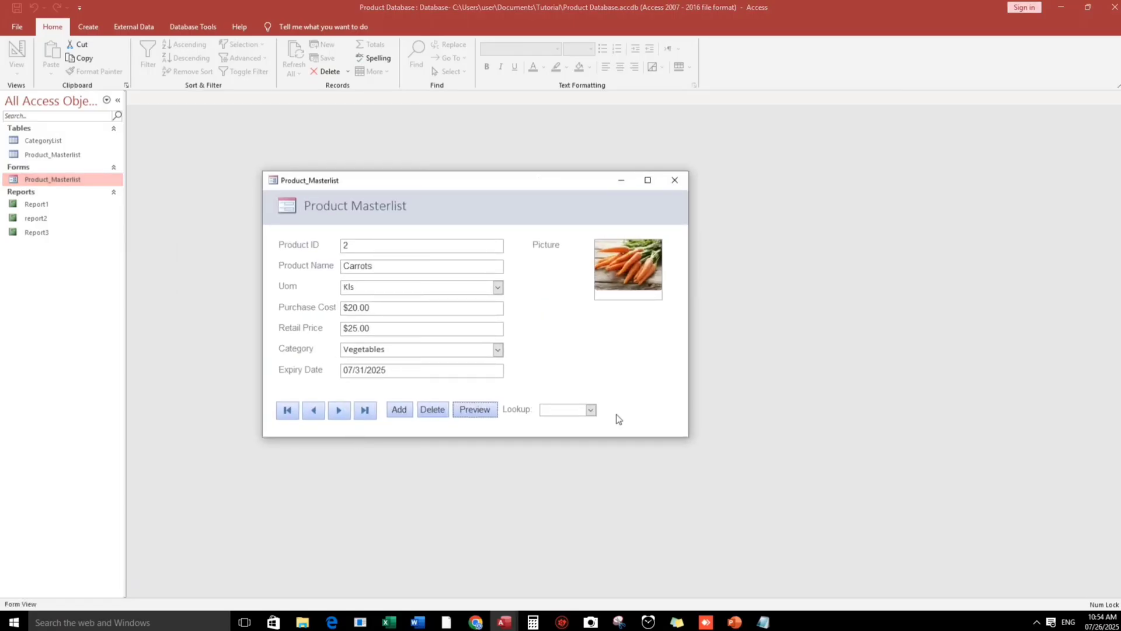
left_click(591, 410)
left_click(608, 455)
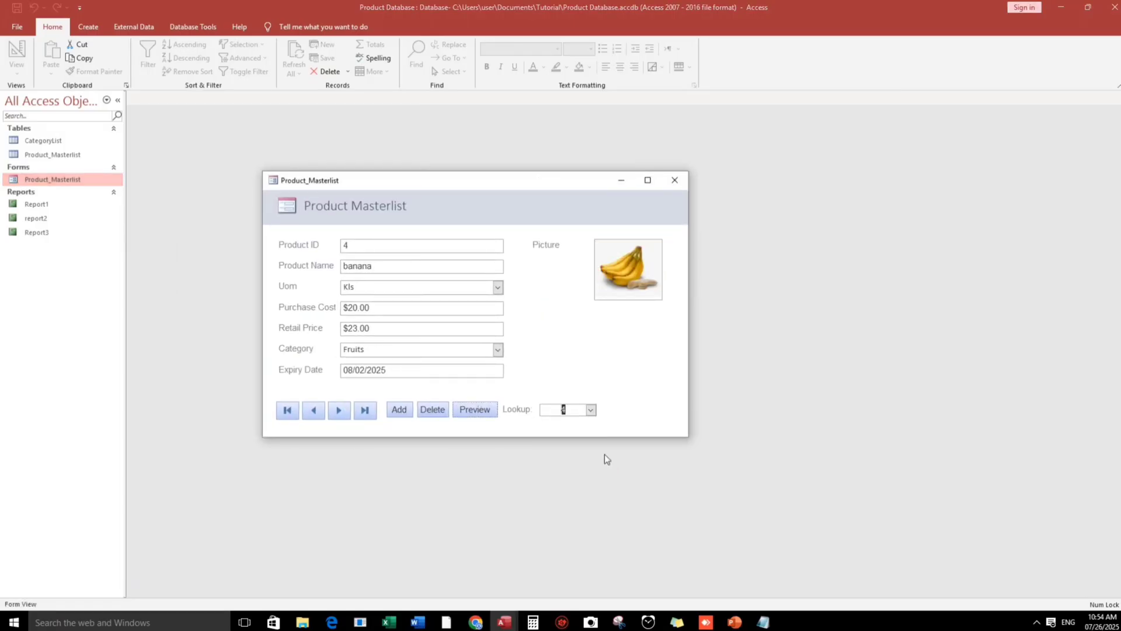
left_click(487, 414)
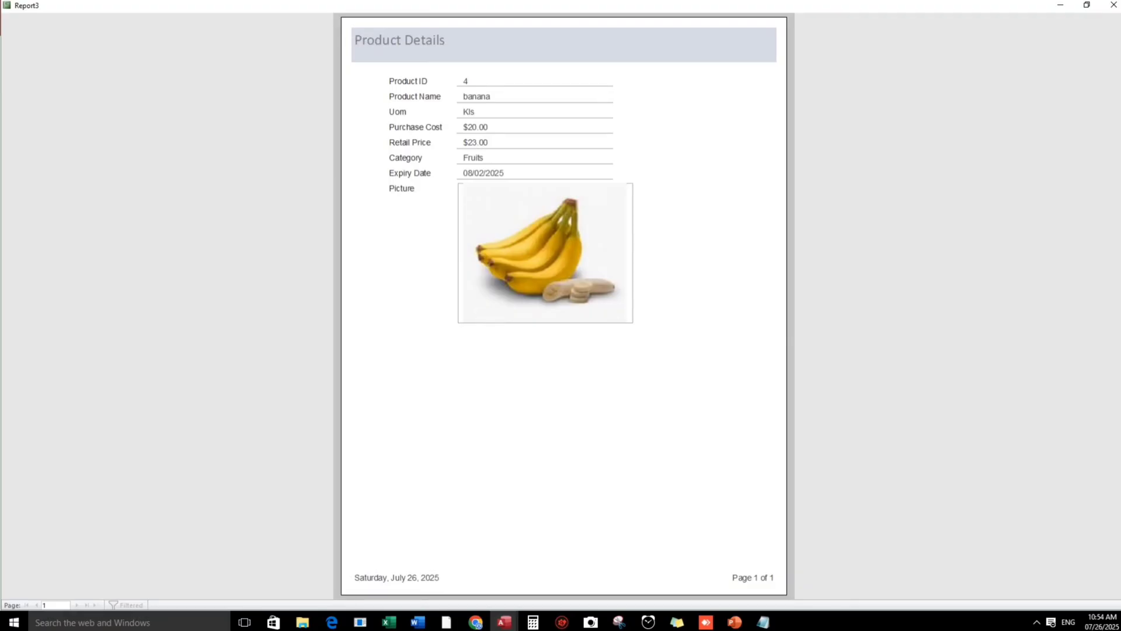
left_click(1112, 7)
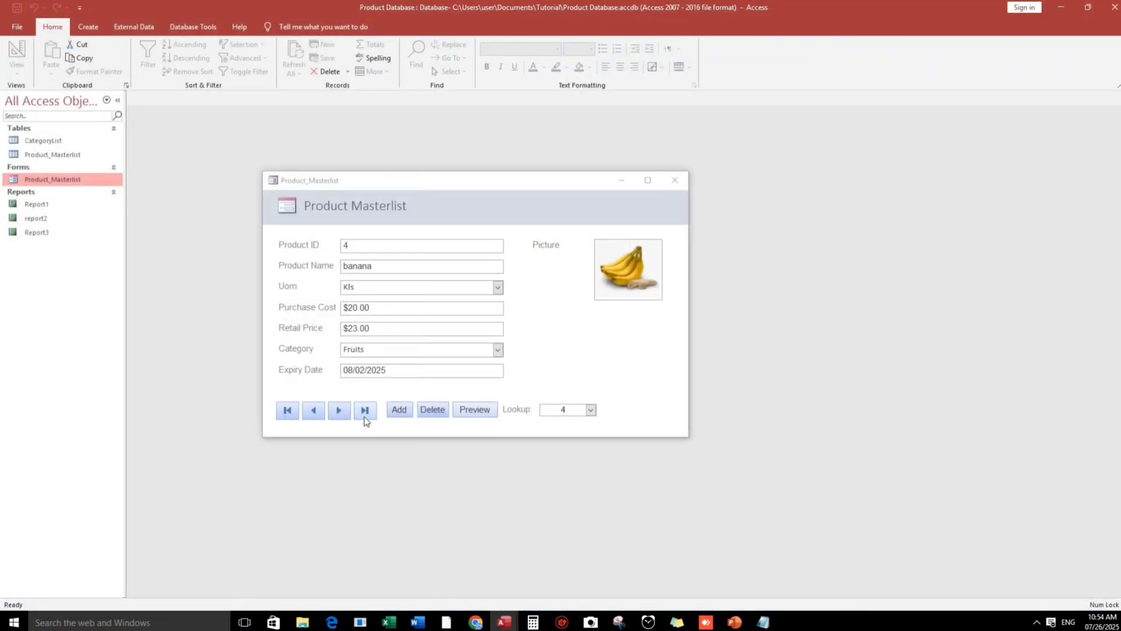
left_click(400, 410)
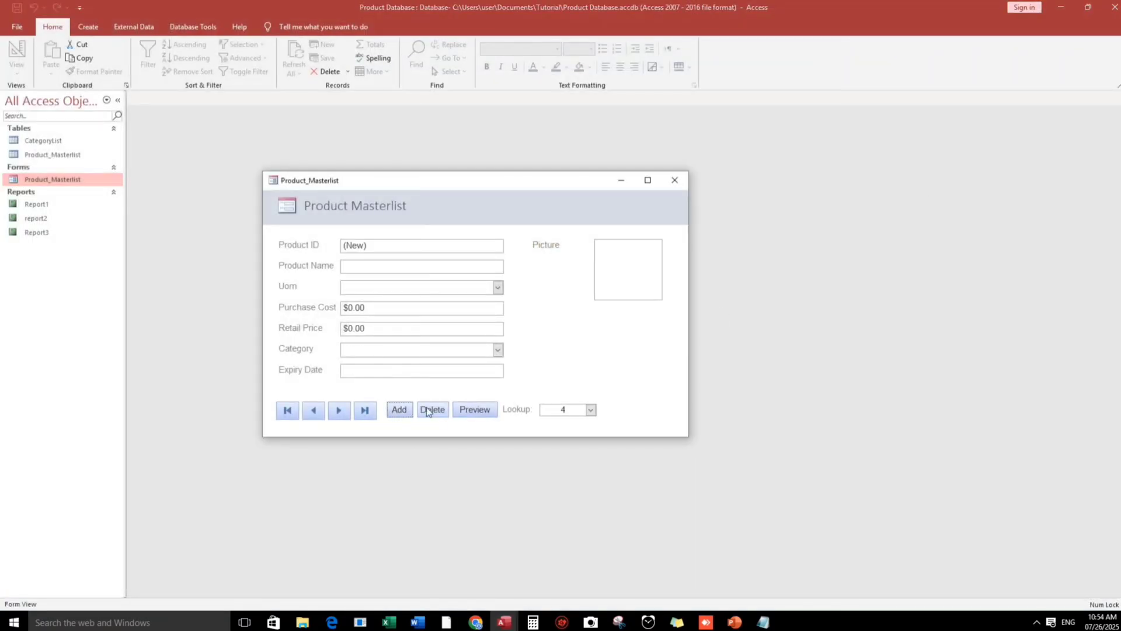
Step: Debug the blank-record error 3075 by adding On Error Resume Next before DoCmd.OpenReport
left_click(474, 415)
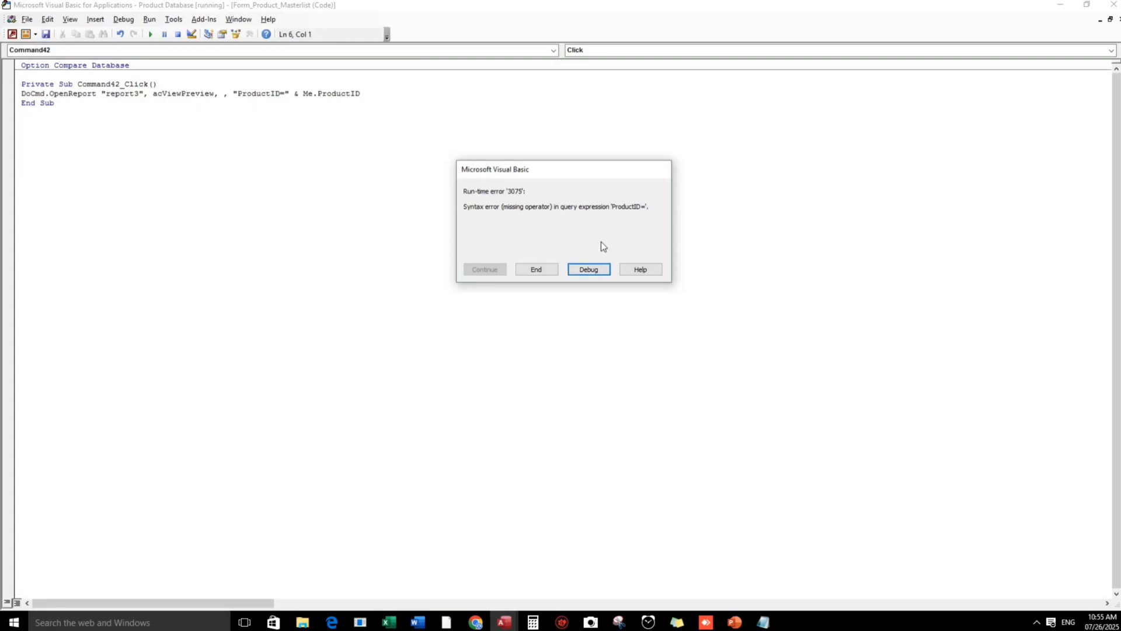
left_click(589, 270)
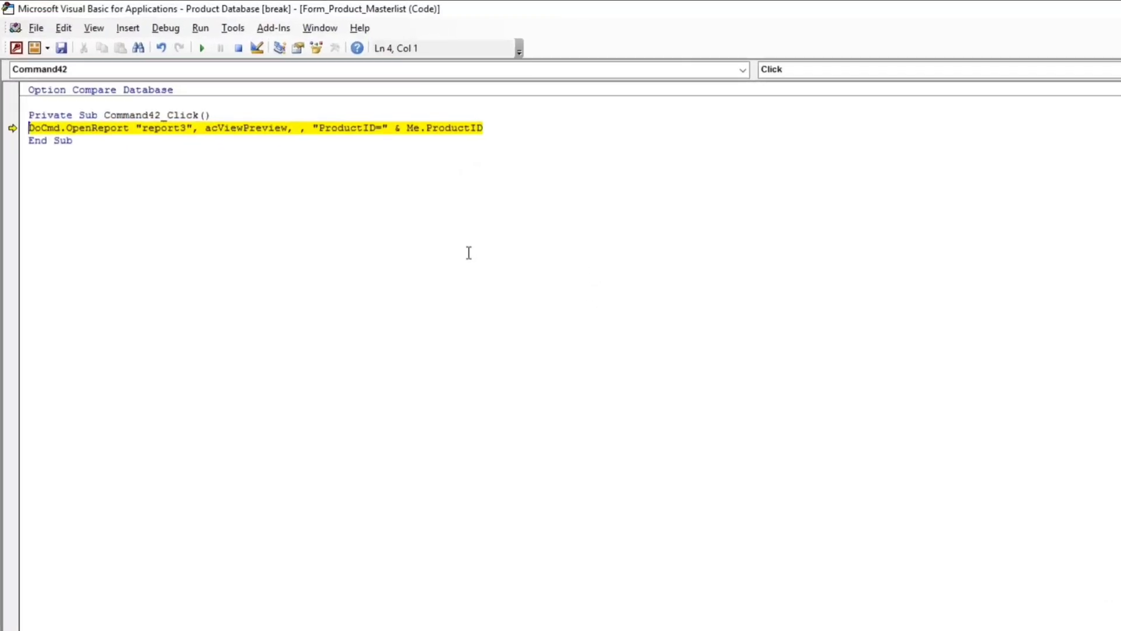
left_click(387, 177)
key("Return")
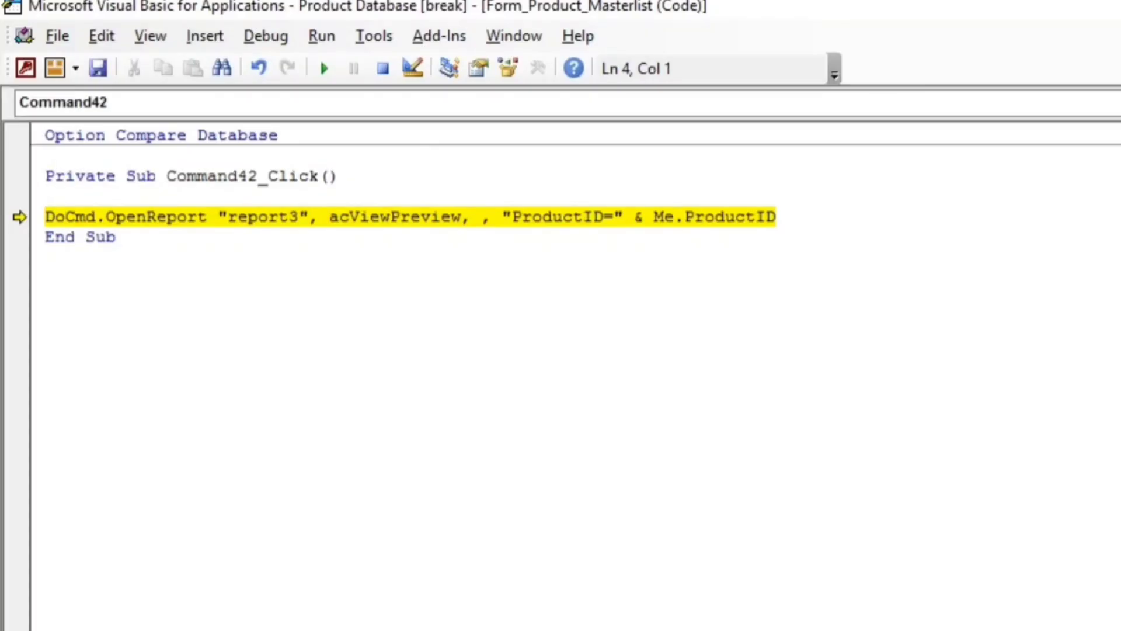
type("on err")
type("or ")
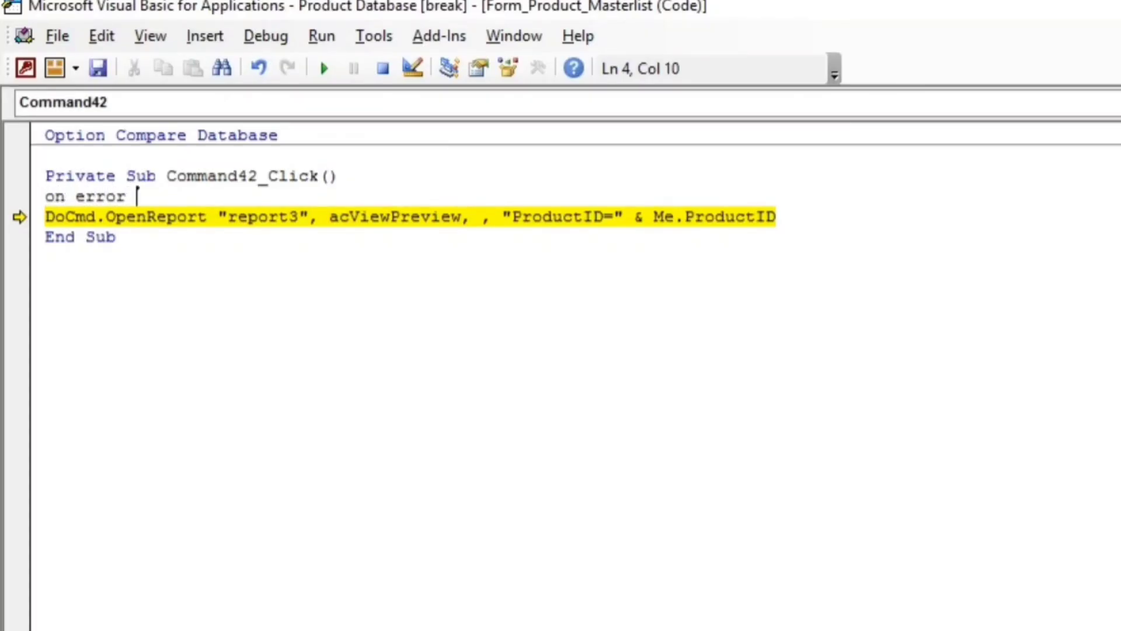
type("resume next")
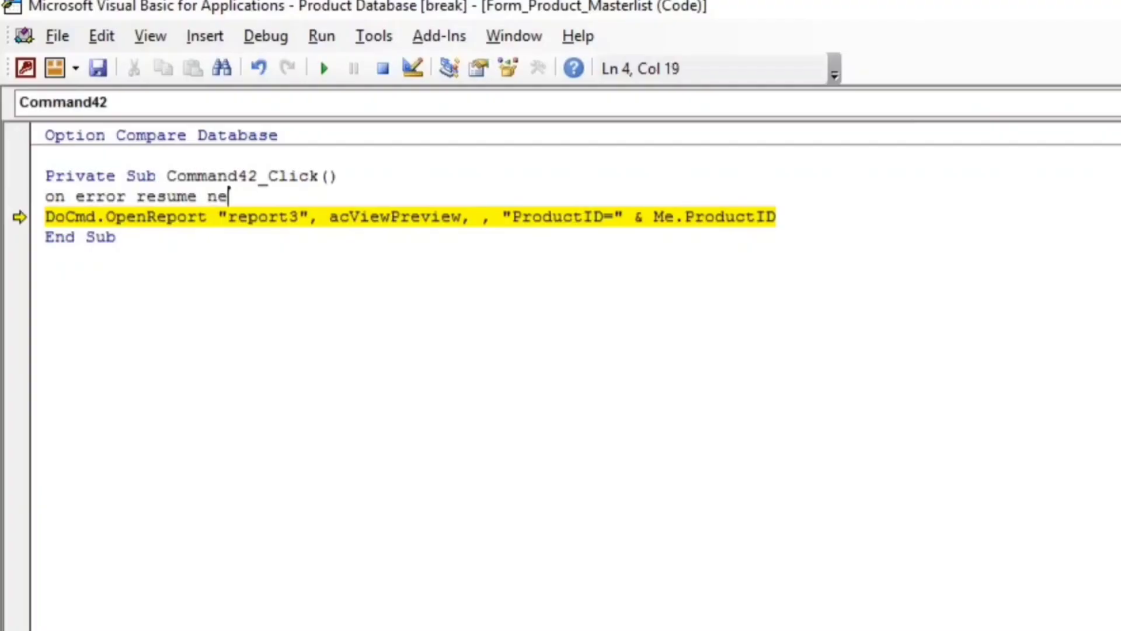
left_click(434, 264)
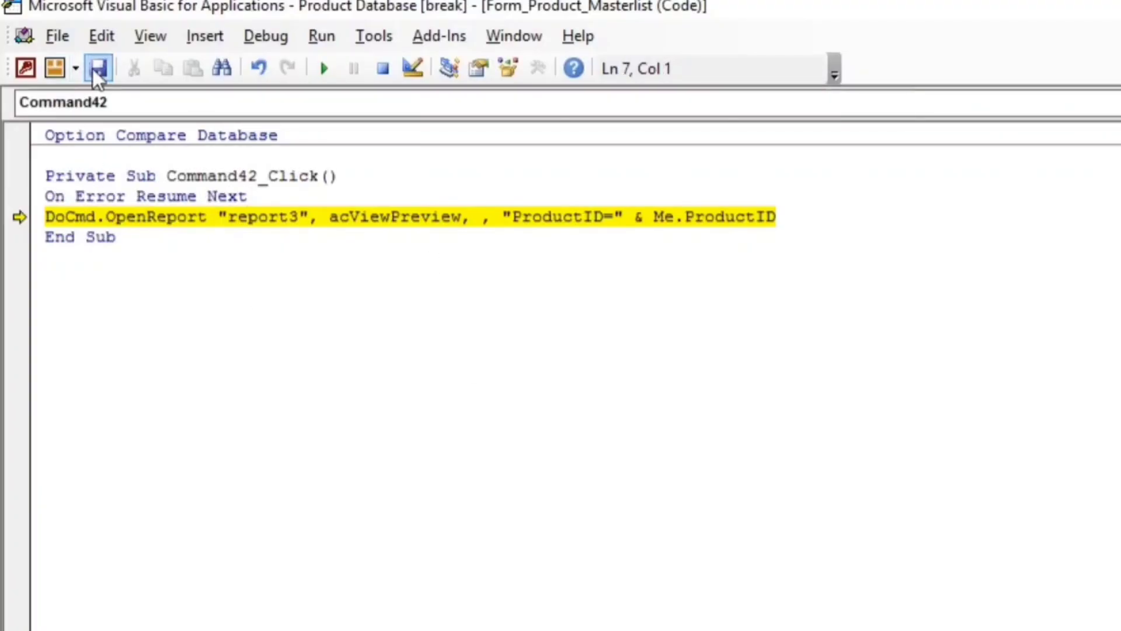
key("F5")
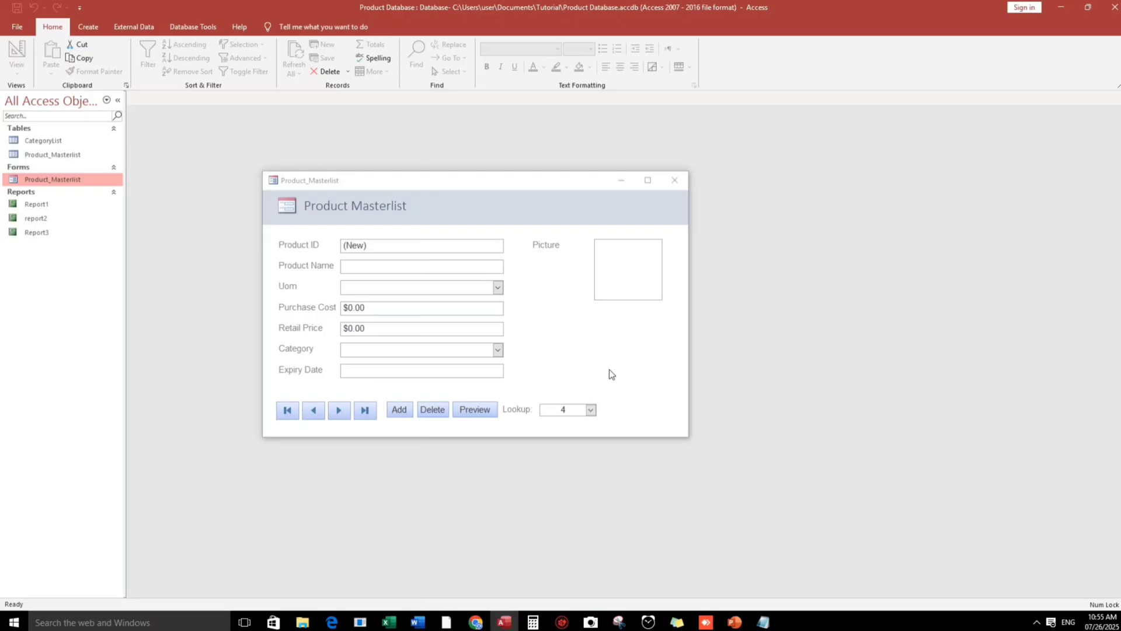
Step: Confirm Preview does nothing on the blank record, then select the Preview button in Design View
left_click(473, 411)
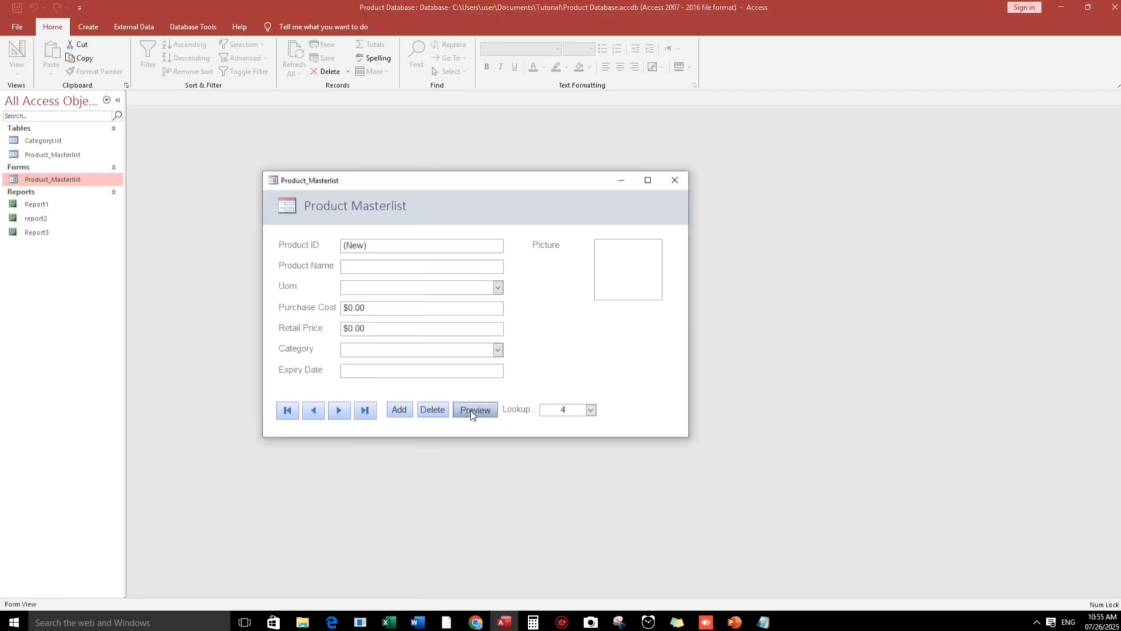
left_click(471, 411)
right_click(564, 322)
left_click(602, 352)
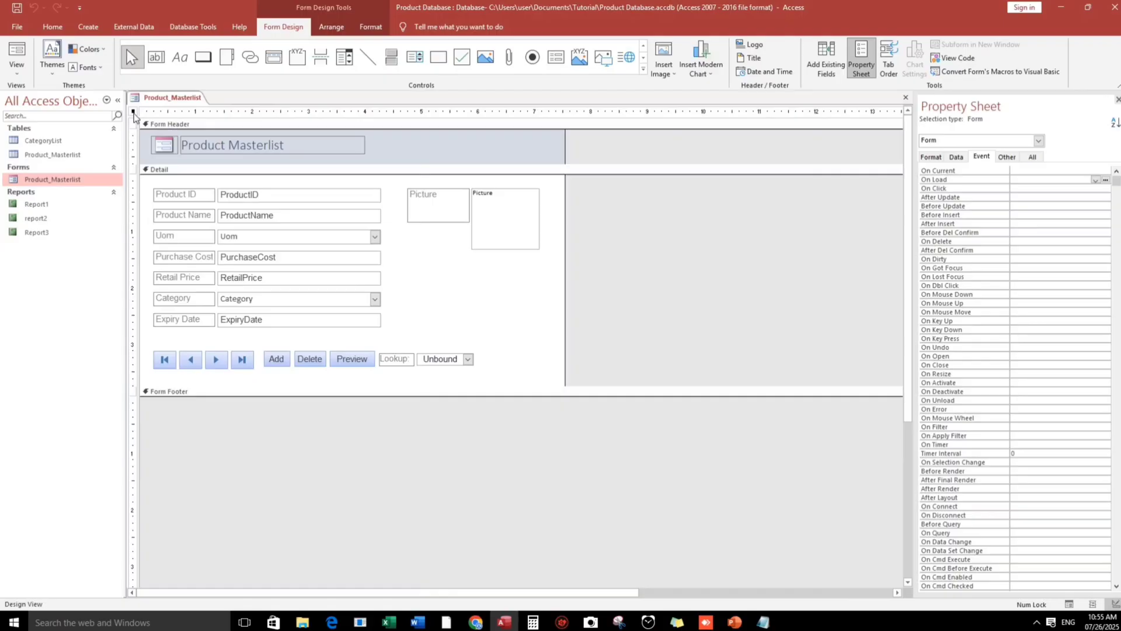
left_click(354, 366)
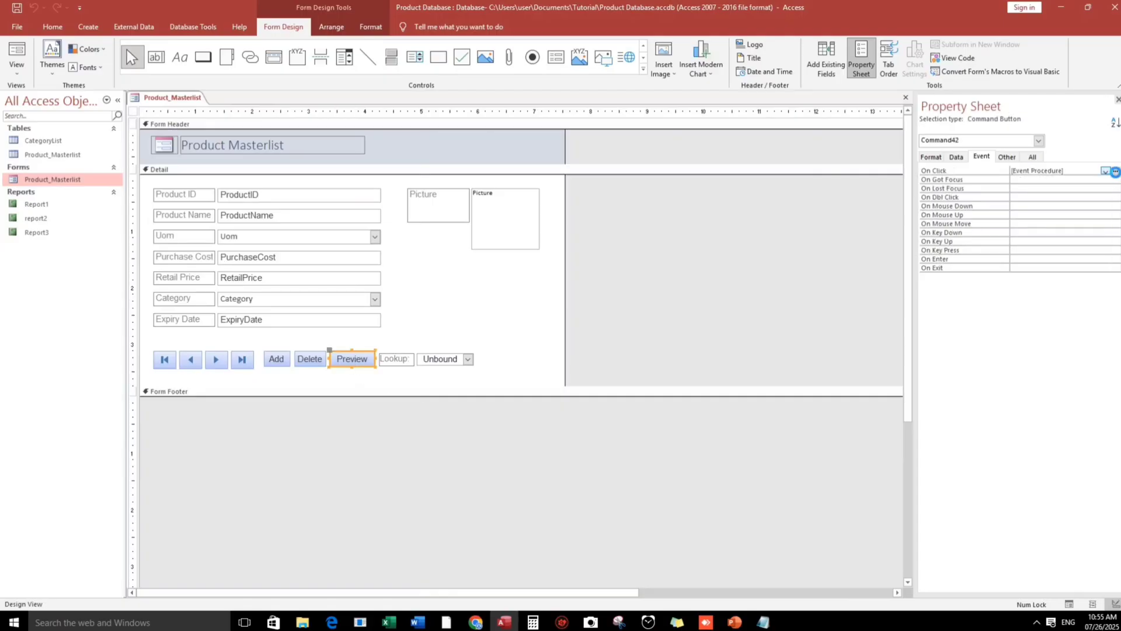
Step: Add an If IsNull(Me.ProductID) Then check below the error-handling line in Command42_Click
left_click(1115, 171)
left_click(236, 201)
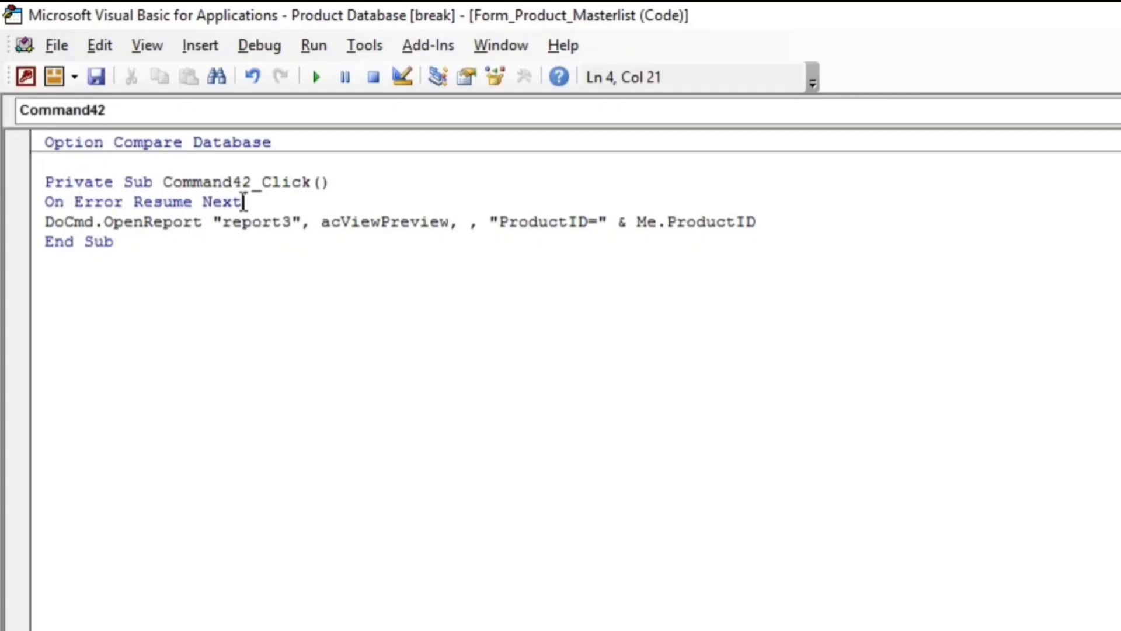
key("Return")
key("Return")
key("Up")
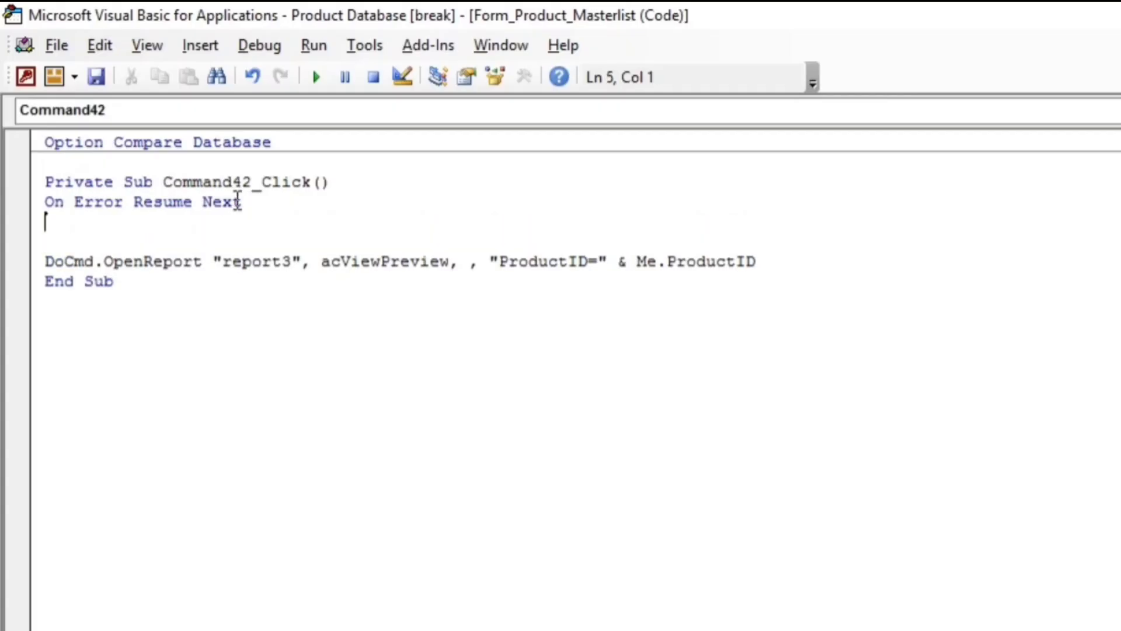
type("if isnull(m")
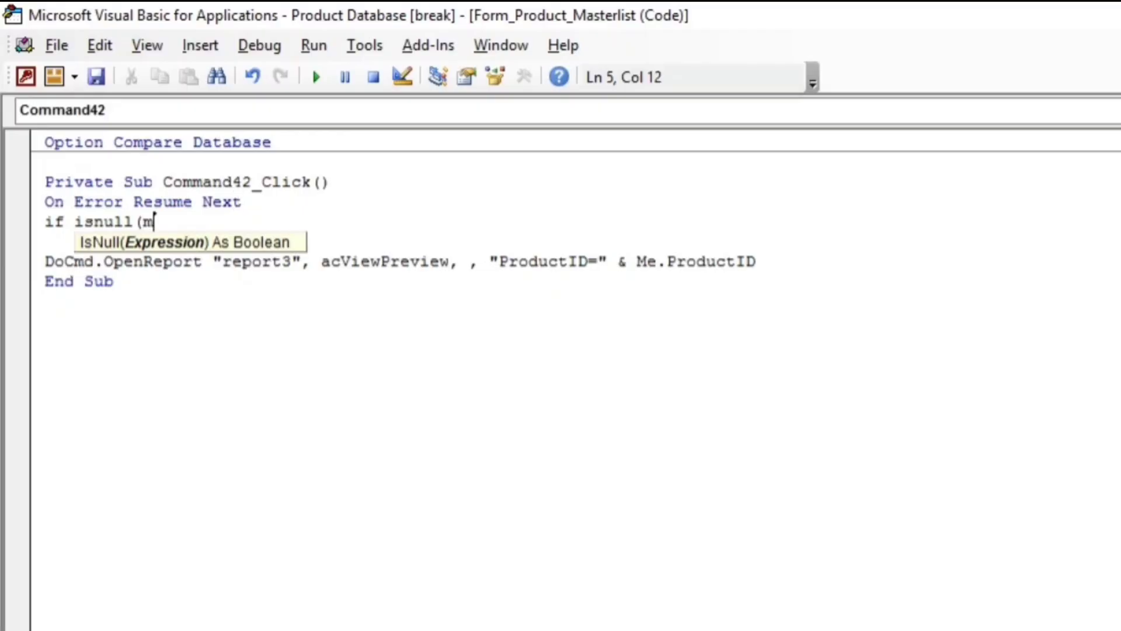
type("e.pro")
key("Tab")
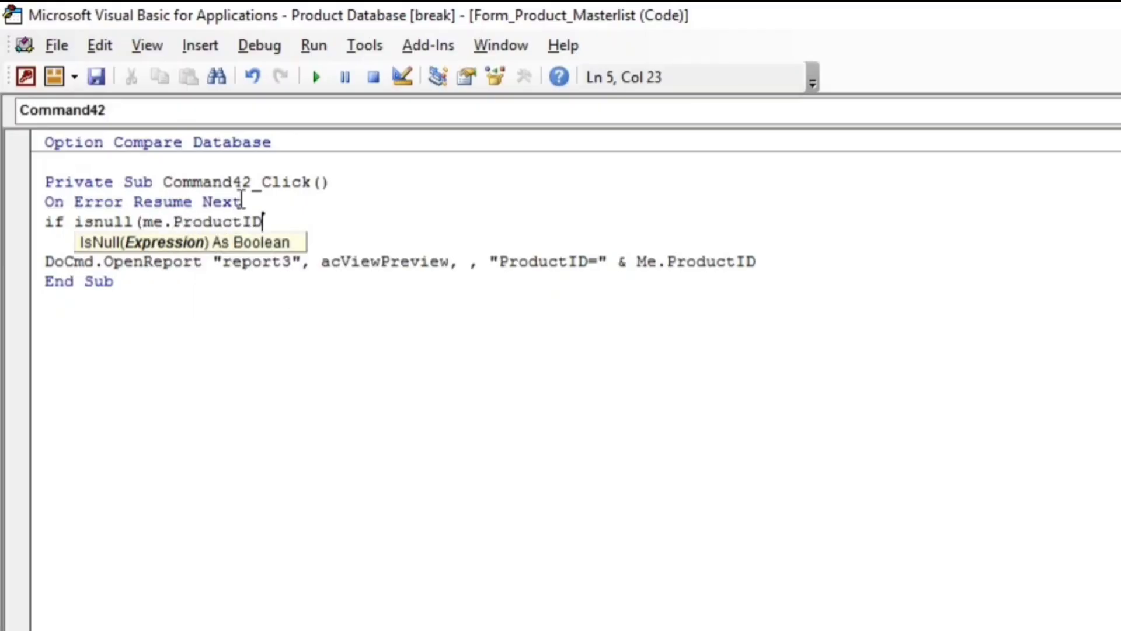
type(") then")
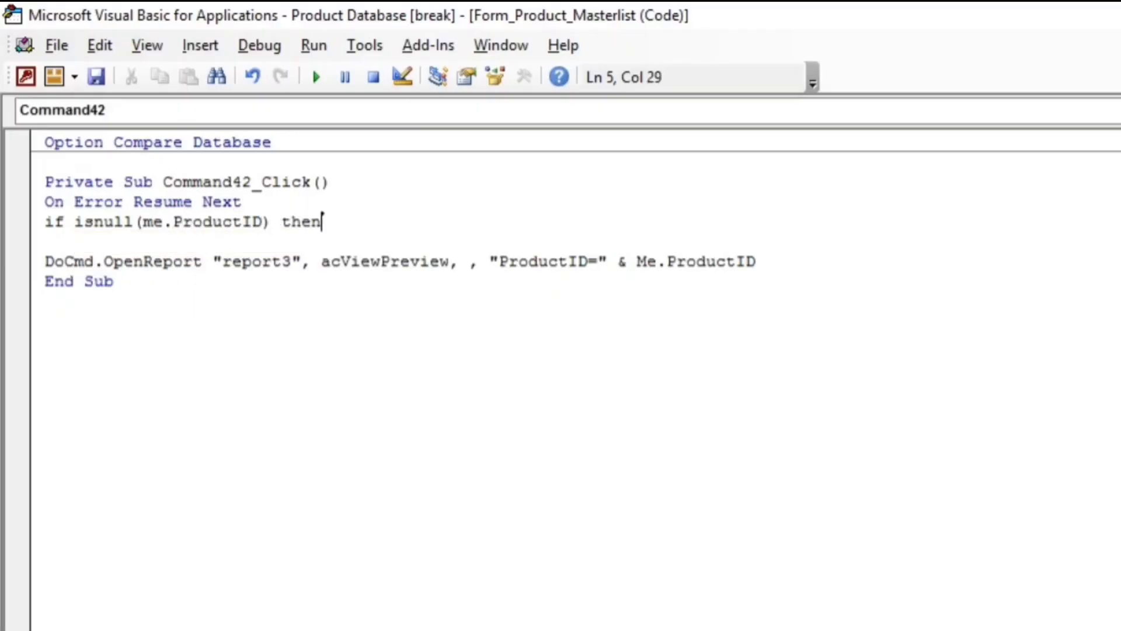
key("Return")
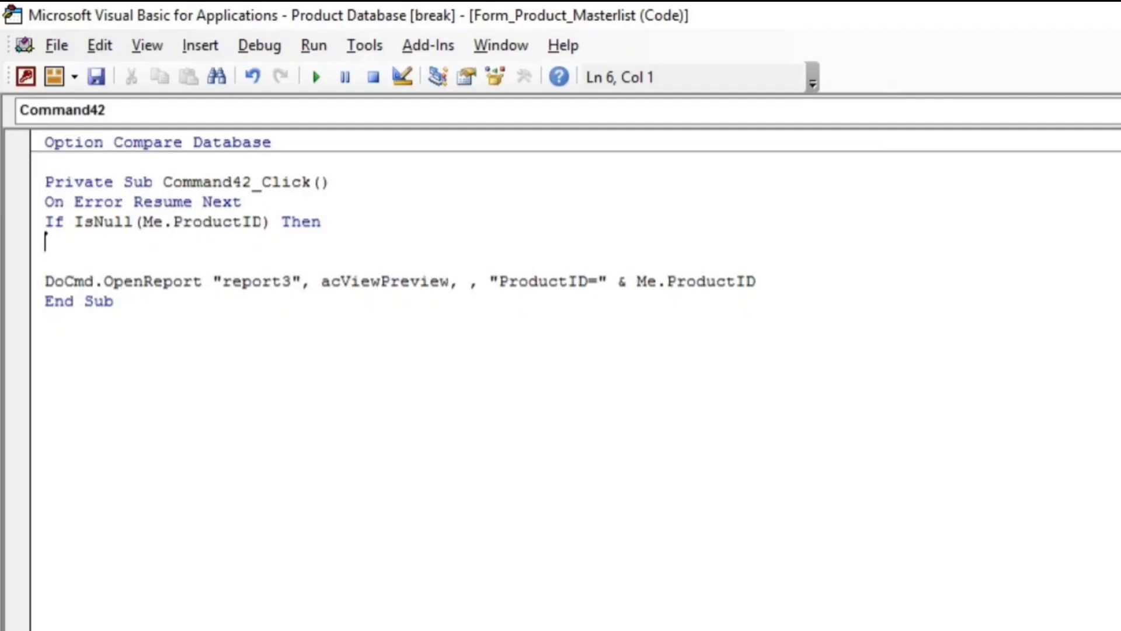
Step: Add MsgBox "No records to preview.", vbExclamation, "Invalid" inside the If branch
type("msgbox \"")
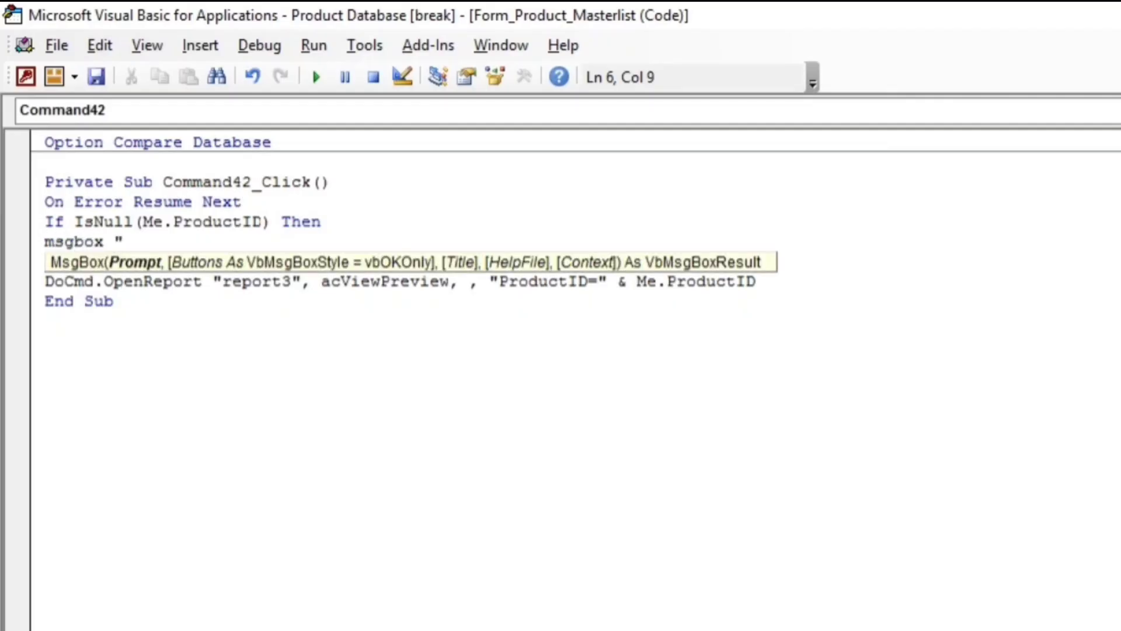
type("No records ")
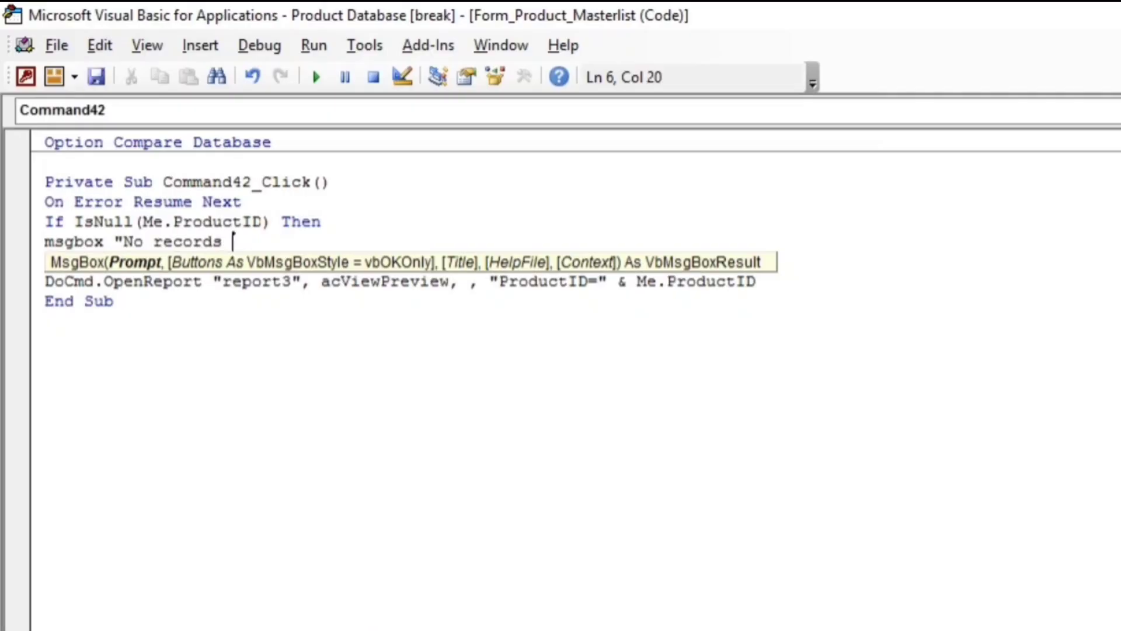
type("to preview.")
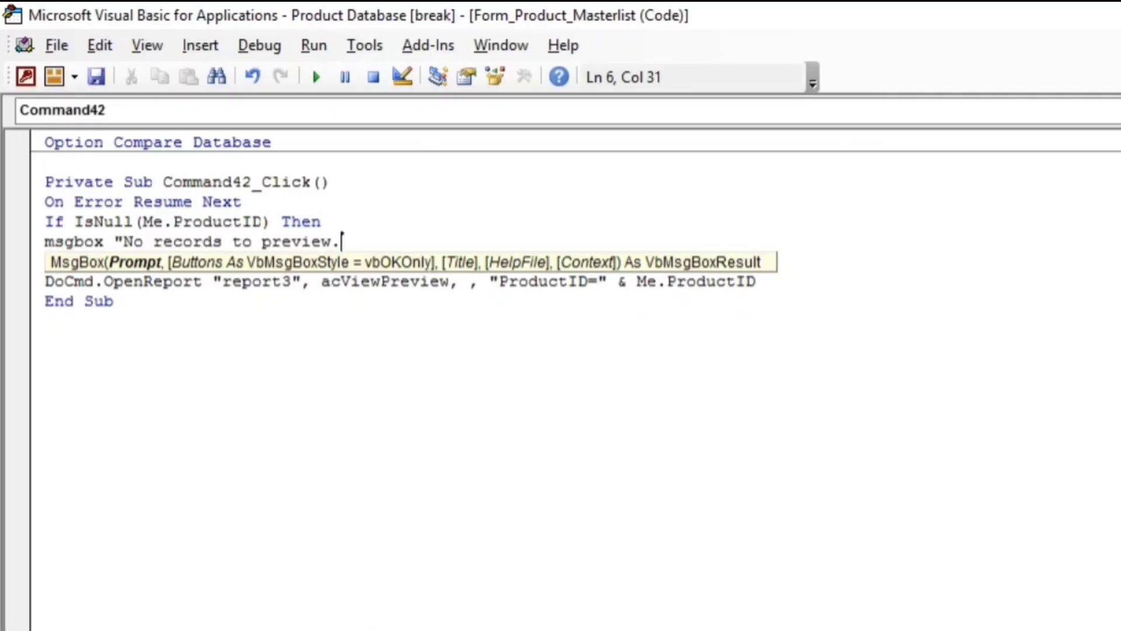
type("\",")
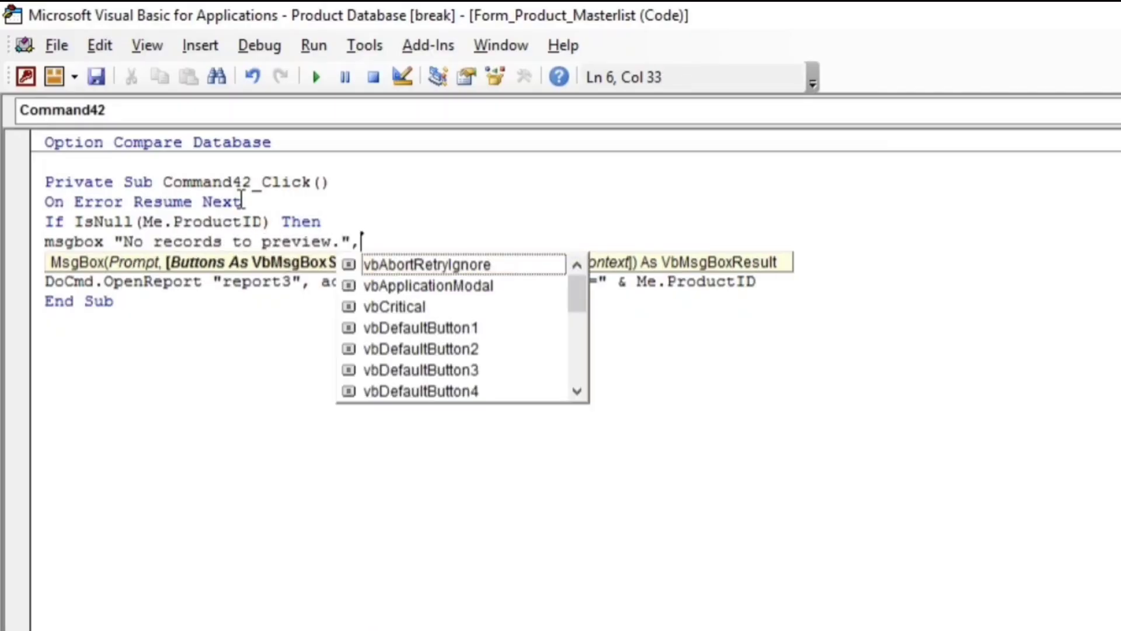
type("vbe")
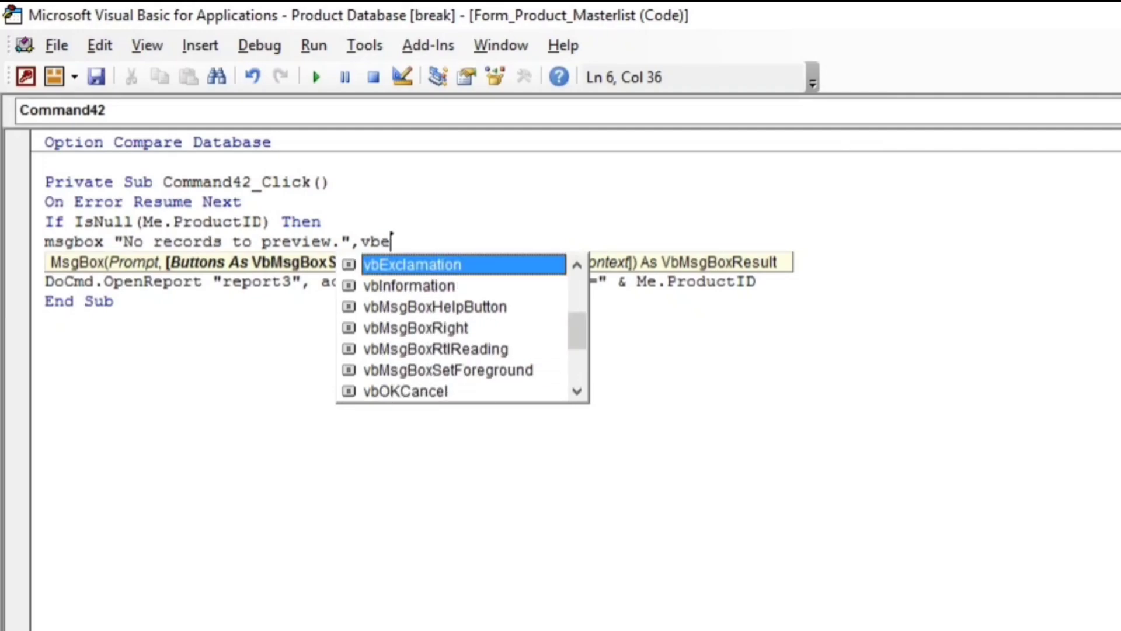
key("Tab")
type(",")
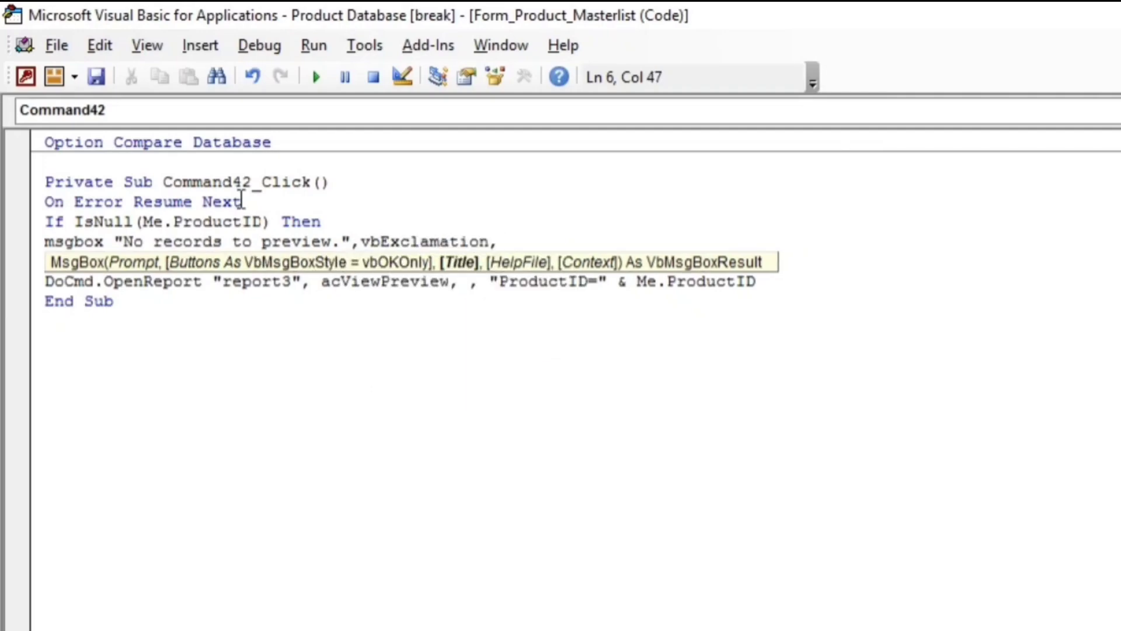
type("\"Invalid")
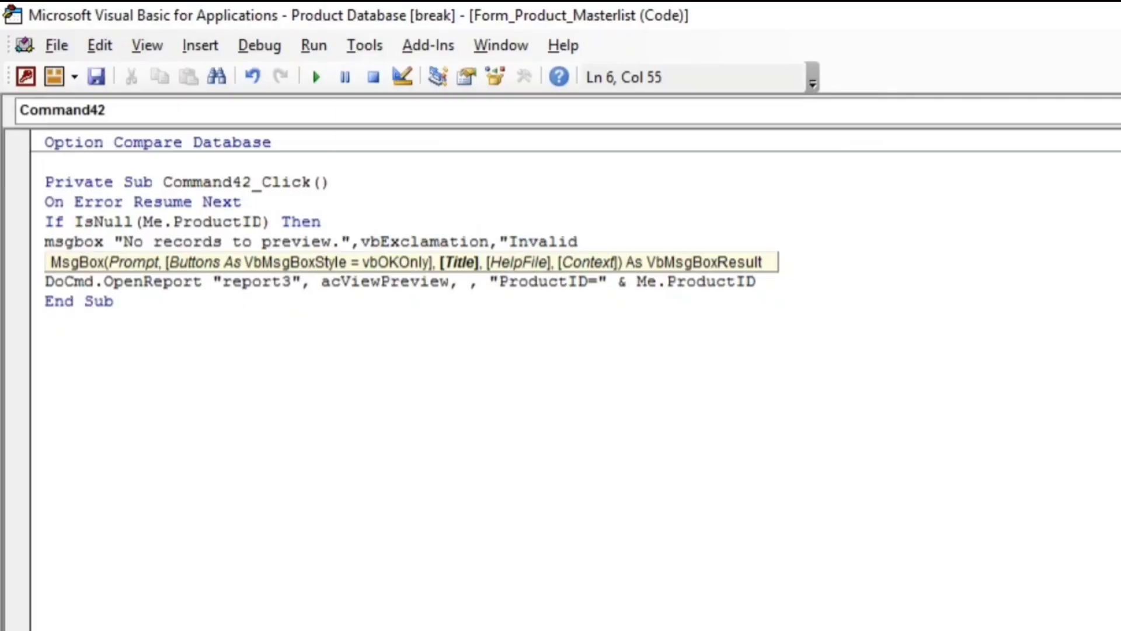
type("\"")
key("Return")
key("Return")
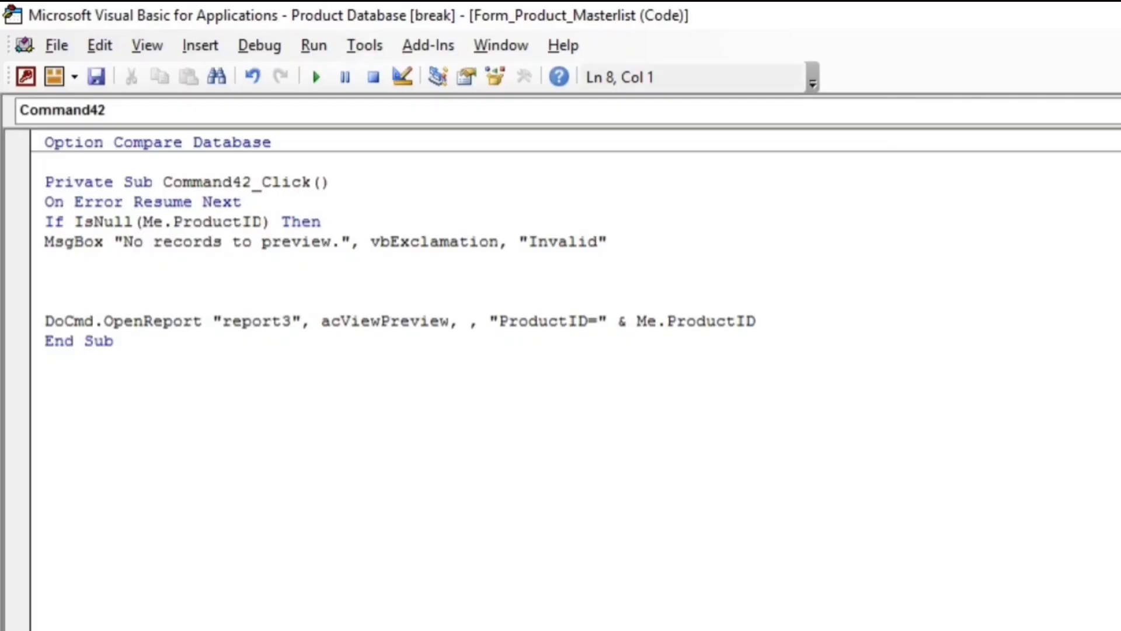
Step: Put the OpenReport line under Else, close with End If, and return to Access
type("else")
key("Down")
key("Down")
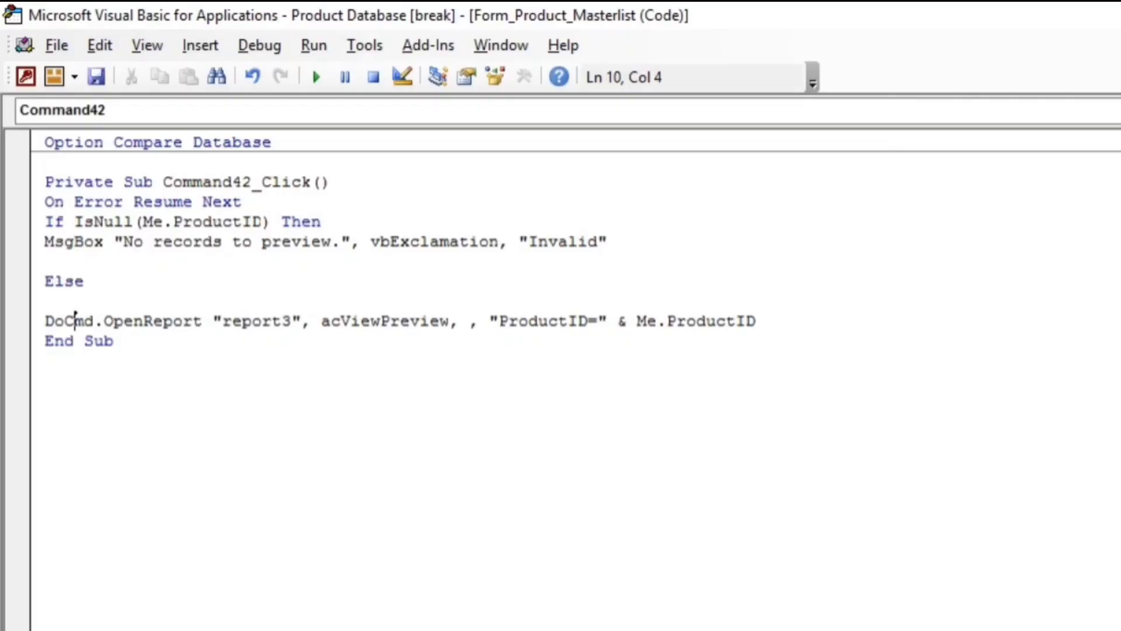
key("Down")
key("Left")
key("Left")
key("Left")
key("Return")
key("Return")
key("Up")
type("end if")
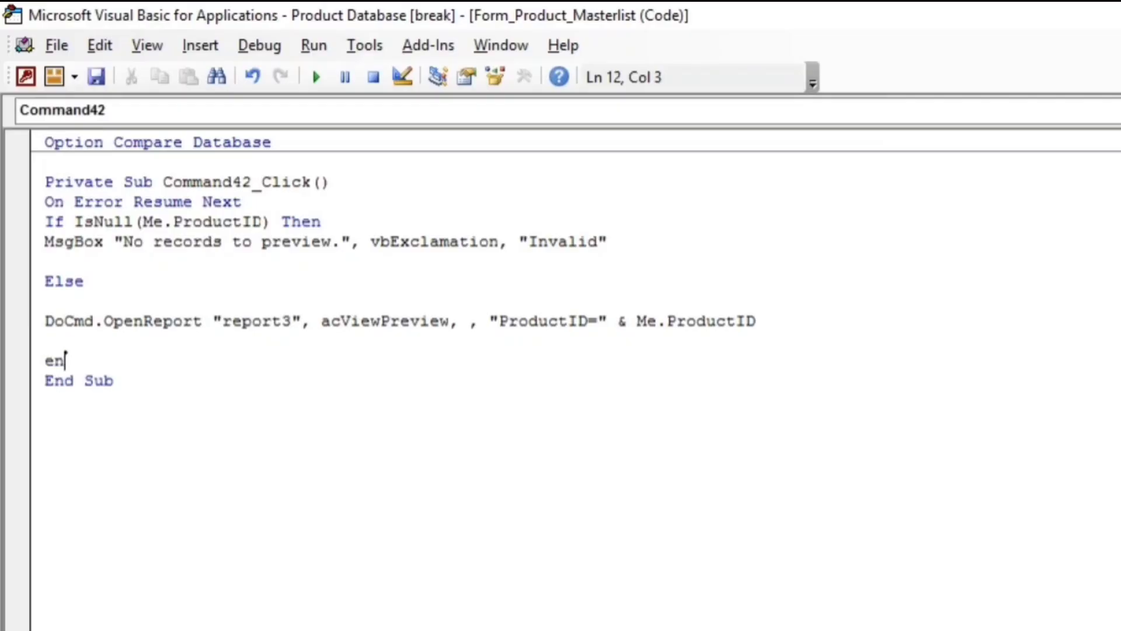
left_click(470, 578)
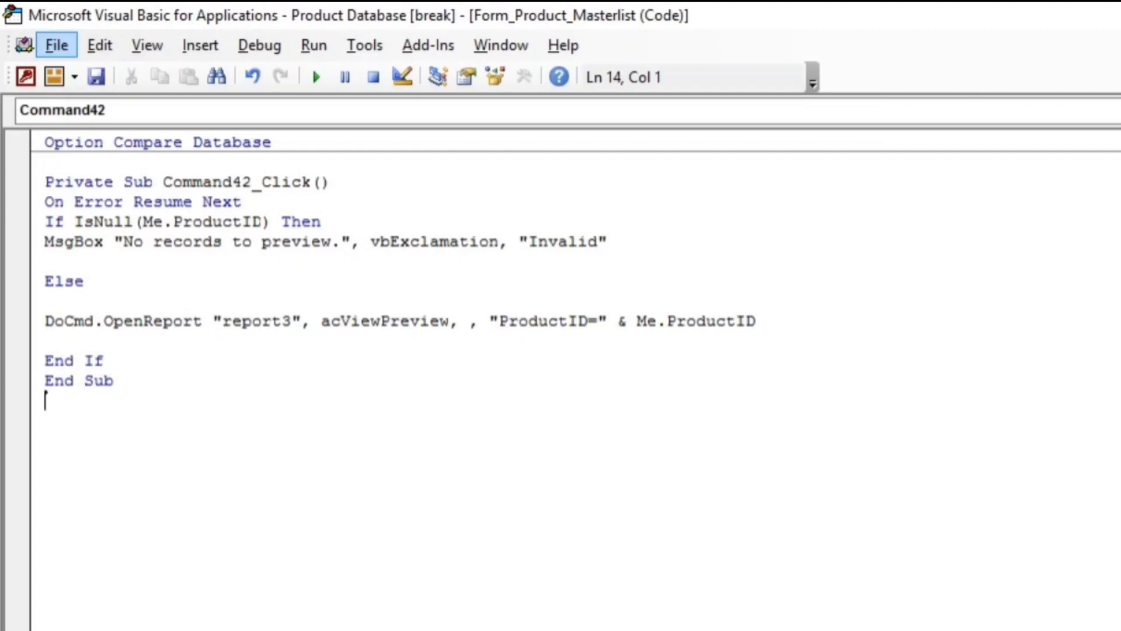
key("alt+F11")
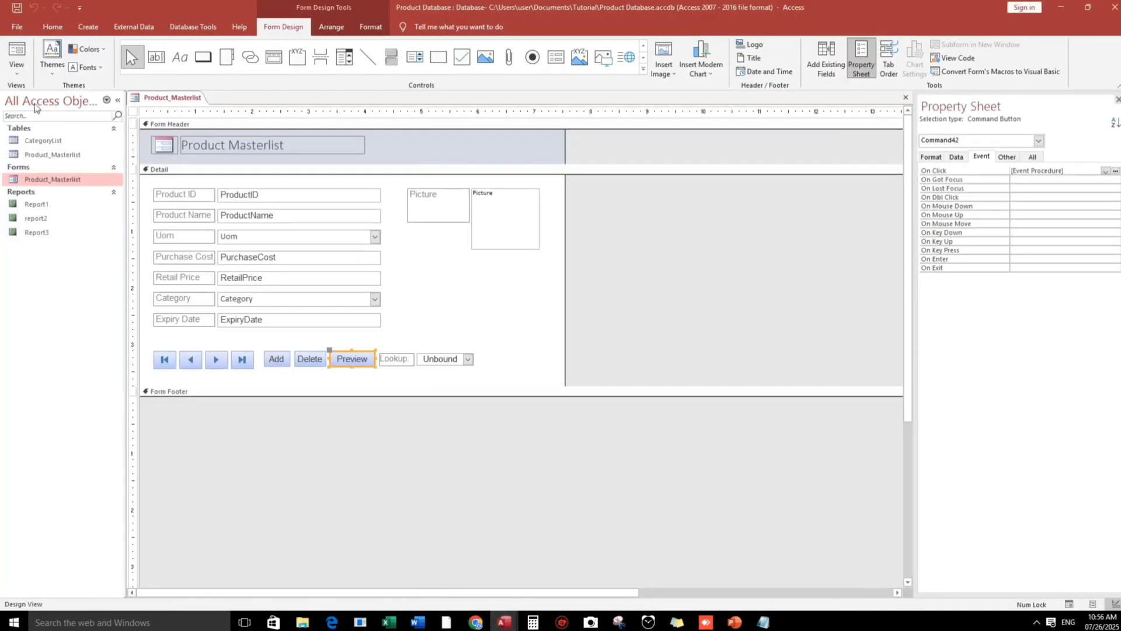
Step: In Form View, preview a new blank record and dismiss the 'No records to preview.' warning
left_click(18, 53)
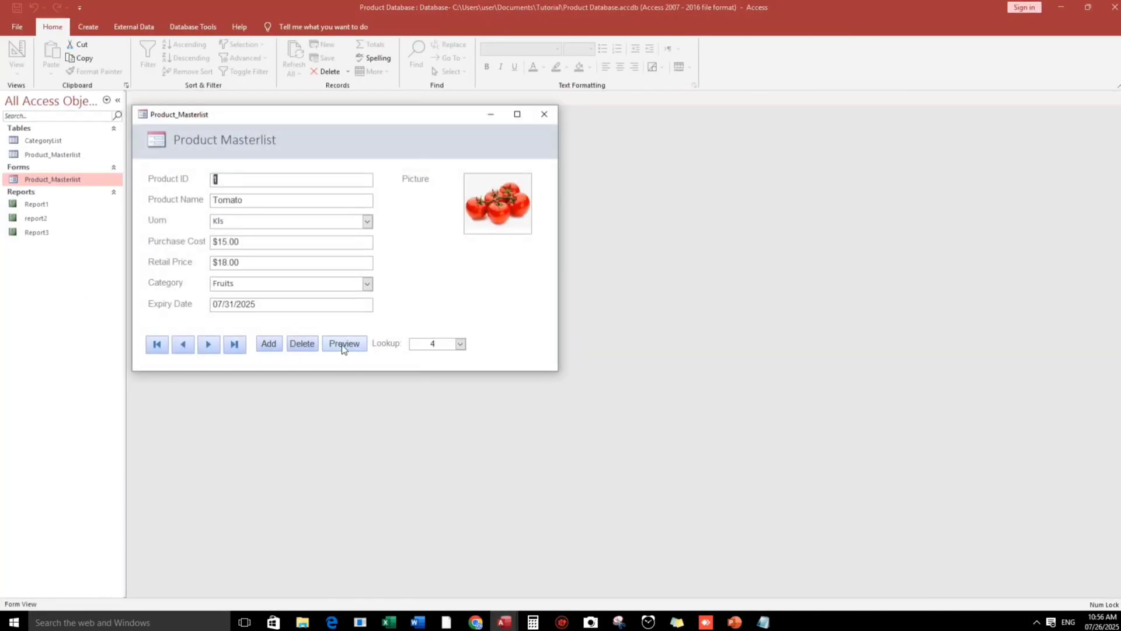
left_click(270, 347)
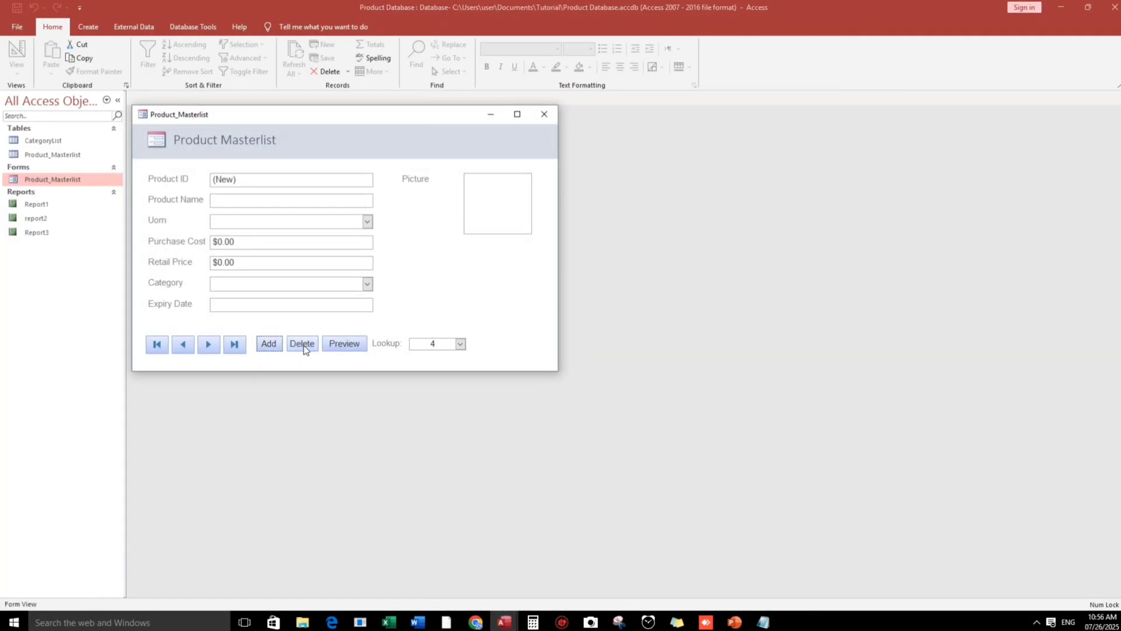
left_click(337, 345)
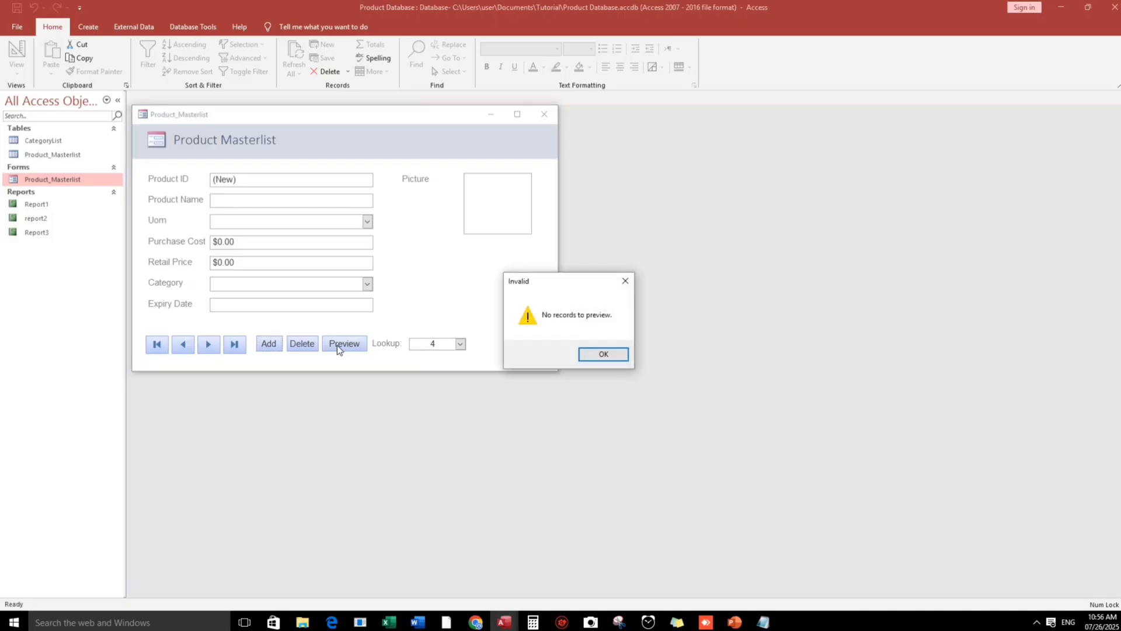
left_click(604, 354)
Step: Look up Carrots, preview its Product Details report, and close it
left_click(461, 344)
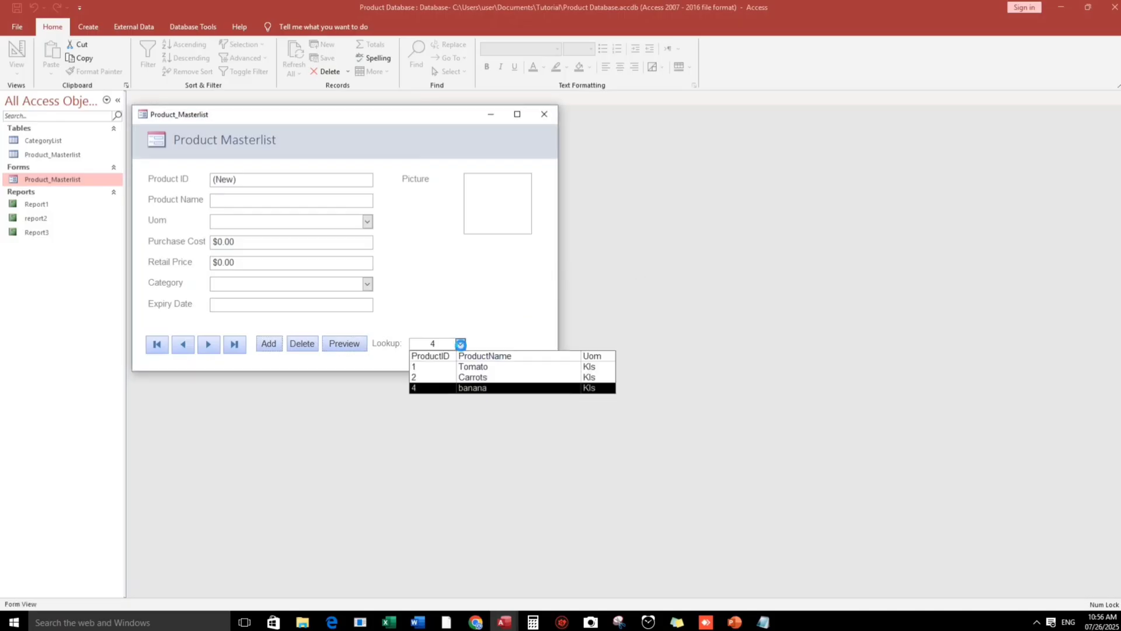
left_click(467, 378)
left_click(341, 348)
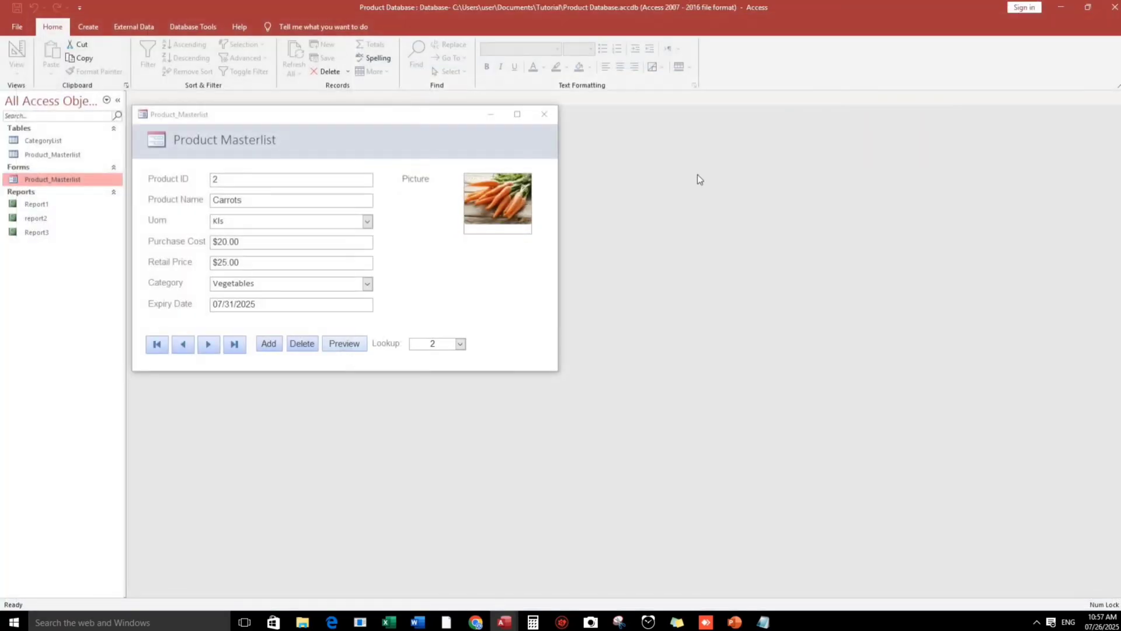
left_click(1113, 6)
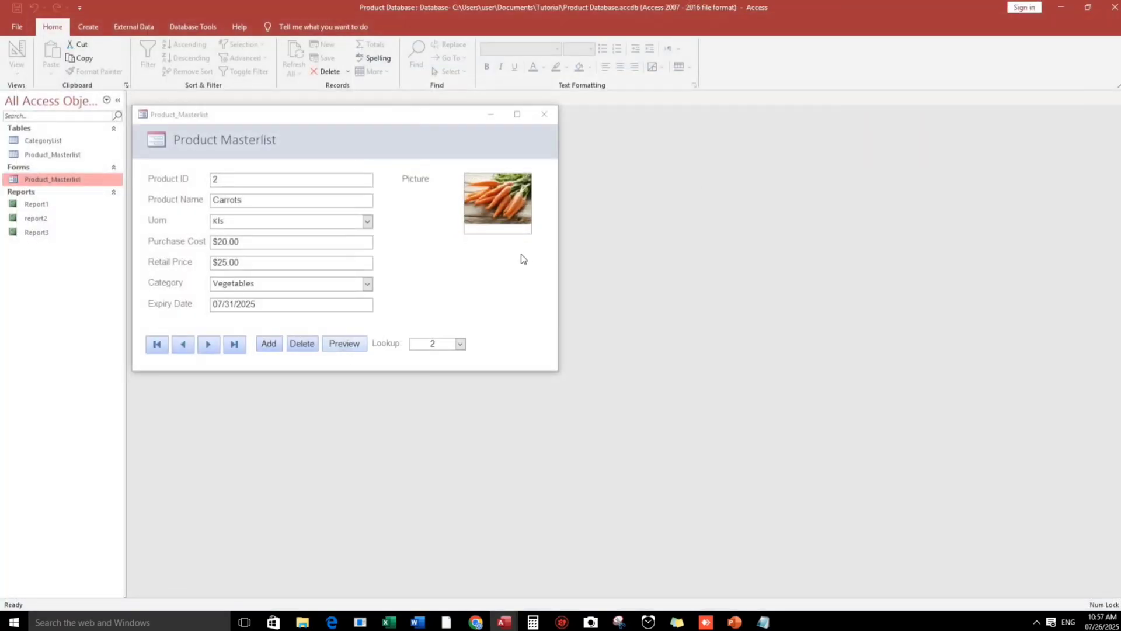